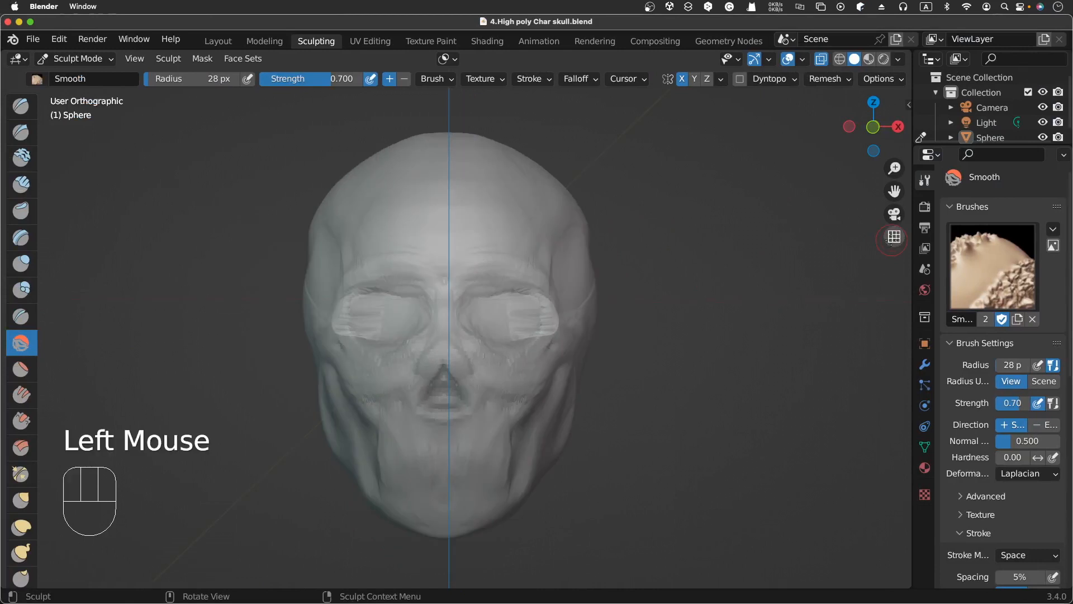
Step: Set the Smooth brush radius to 156 px
{"action": "left_click", "coordinate": [893, 238]}
{"action": "left_click", "coordinate": [893, 237]}
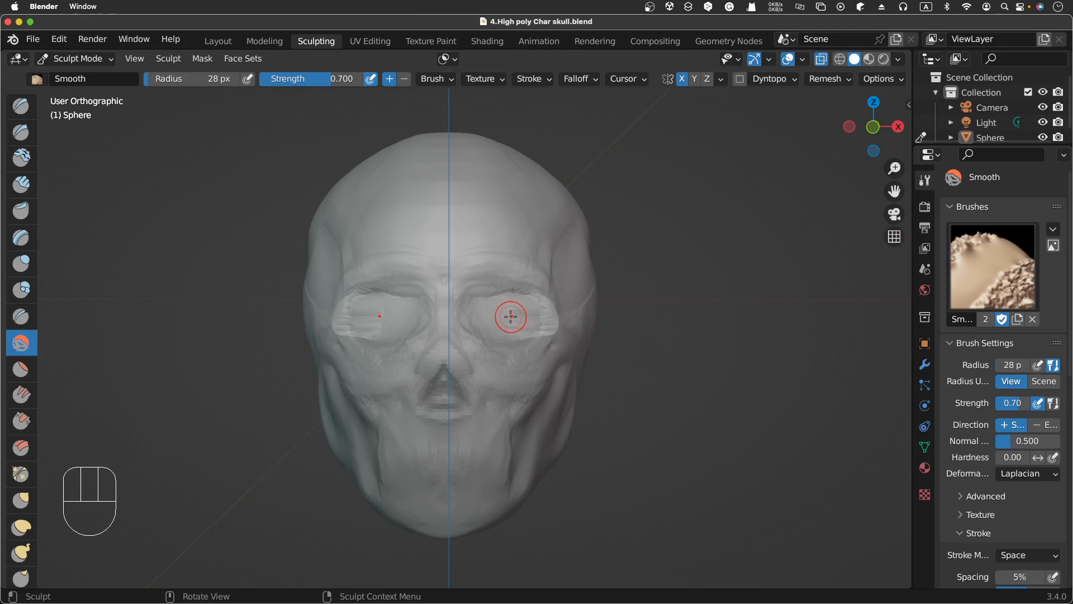
{"action": "key", "text": "f"}
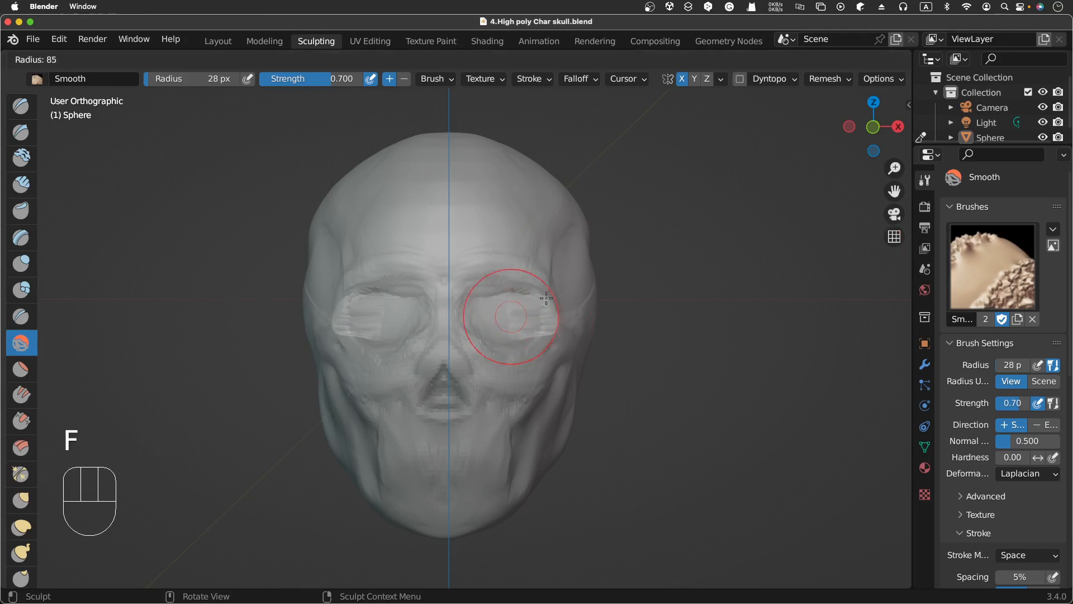
{"action": "left_click", "coordinate": [582, 274]}
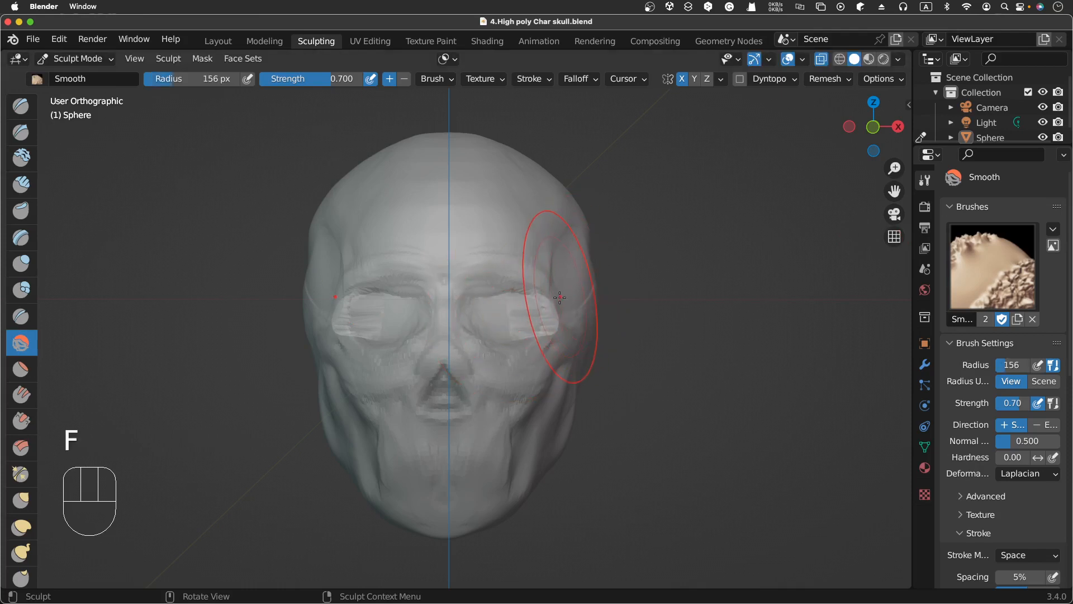
Step: Set the Smooth brush strength to about 0.37 and smooth the eye sockets and skull surface from several angles
{"action": "key", "text": "shift+f"}
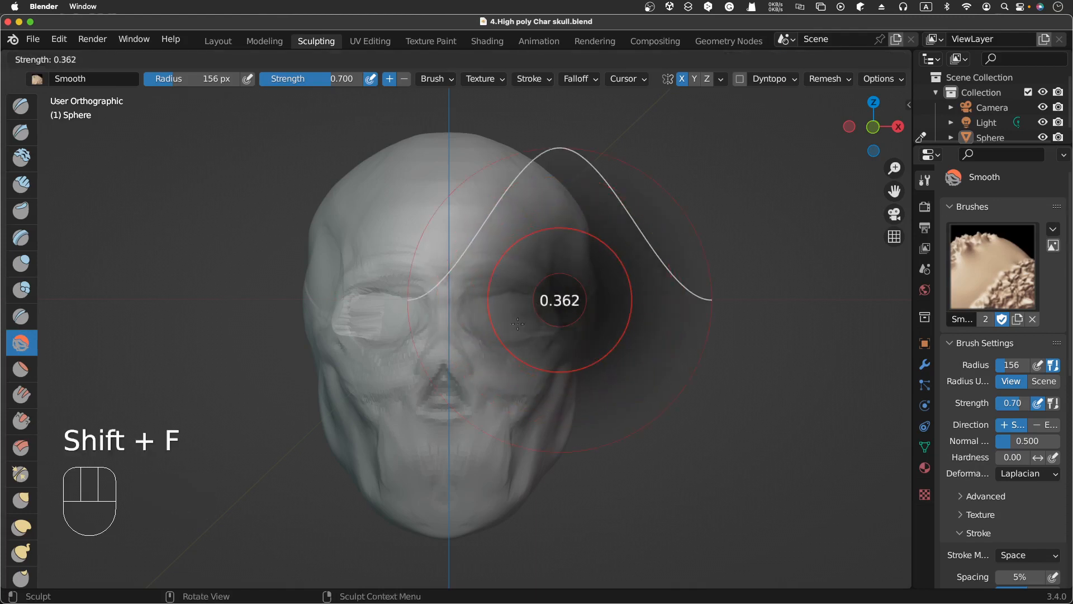
{"action": "left_click", "coordinate": [510, 334]}
{"action": "mouse_move", "coordinate": [510, 334]}
{"action": "left_mouse_down"}
{"action": "mouse_move", "coordinate": [479, 324]}
{"action": "mouse_move", "coordinate": [474, 240]}
{"action": "mouse_move", "coordinate": [551, 328]}
{"action": "mouse_move", "coordinate": [467, 378]}
{"action": "mouse_move", "coordinate": [523, 450]}
{"action": "mouse_move", "coordinate": [506, 467]}
{"action": "left_mouse_up"}
{"action": "left_click_drag", "start_coordinate": [517, 447], "coordinate": [548, 385]}
{"action": "middle_click_drag", "start_coordinate": [632, 358], "coordinate": [559, 313]}
{"action": "left_click_drag", "start_coordinate": [520, 374], "coordinate": [515, 393]}
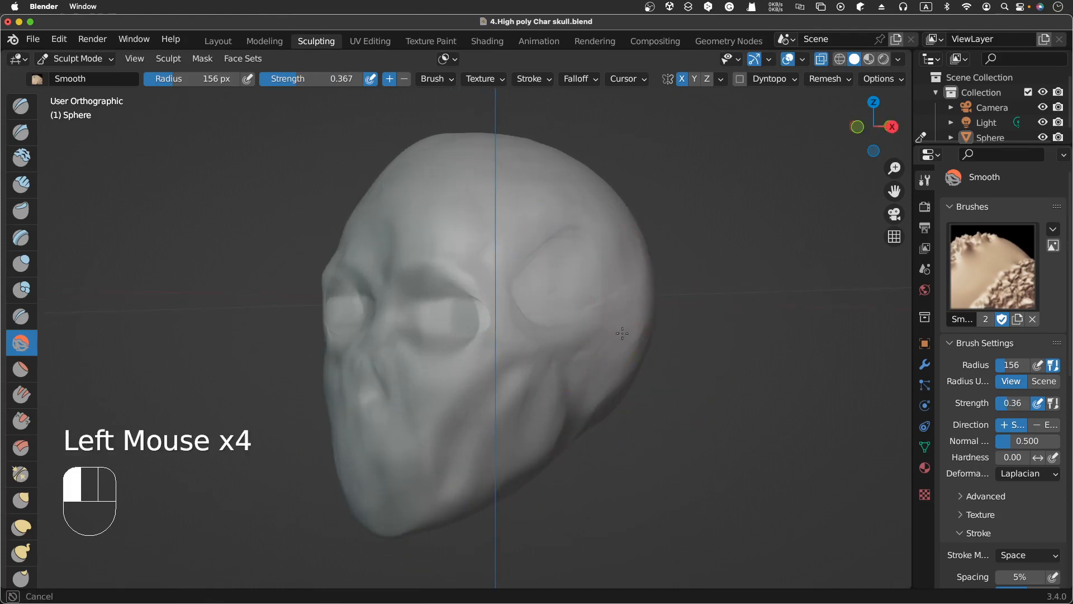
{"action": "left_click_drag", "start_coordinate": [622, 333], "coordinate": [607, 374]}
{"action": "mouse_move", "coordinate": [430, 205]}
{"action": "left_mouse_down"}
{"action": "mouse_move", "coordinate": [475, 224]}
{"action": "mouse_move", "coordinate": [515, 196]}
{"action": "left_mouse_up"}
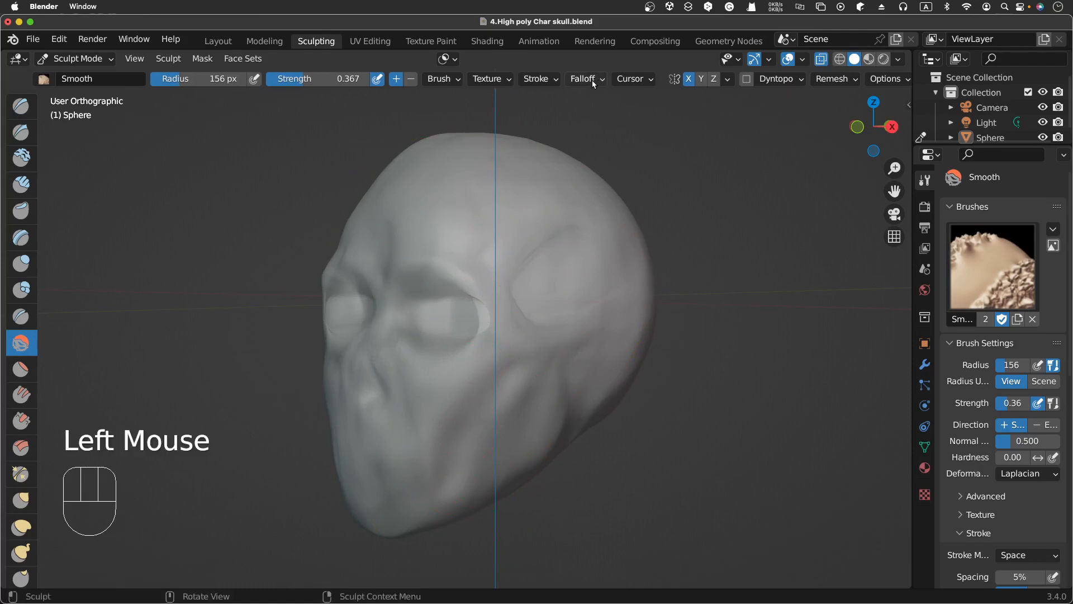
{"action": "middle_click_drag", "start_coordinate": [564, 145], "coordinate": [593, 106]}
{"action": "middle_click_drag", "start_coordinate": [472, 263], "coordinate": [523, 258]}
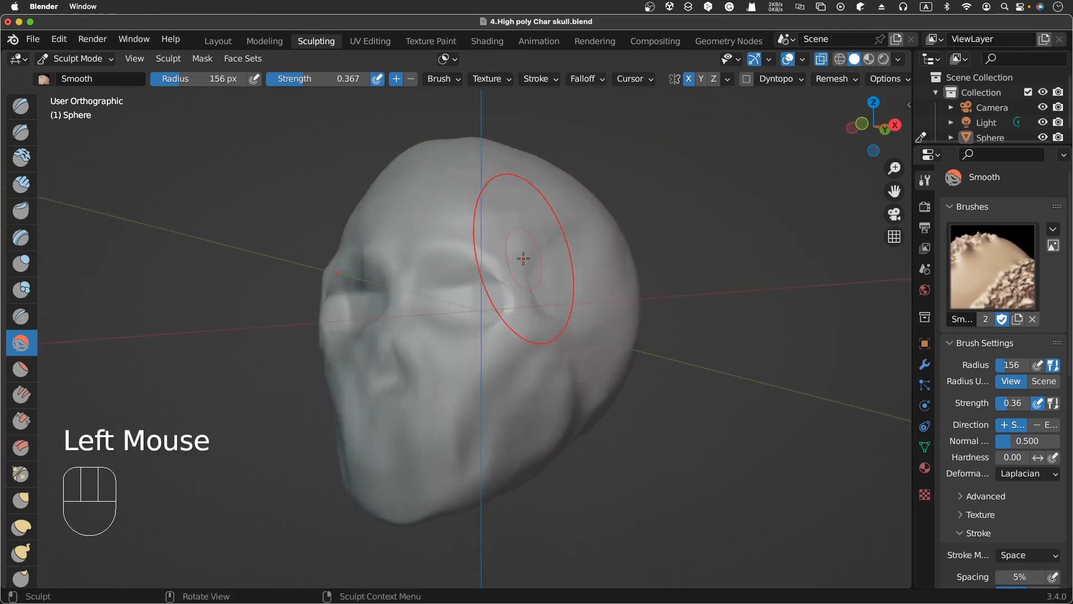
{"action": "scroll", "coordinate": [523, 258], "scroll_direction": "left", "scroll_amount": 10}
{"action": "scroll", "coordinate": [523, 258], "scroll_direction": "right", "scroll_amount": 6}
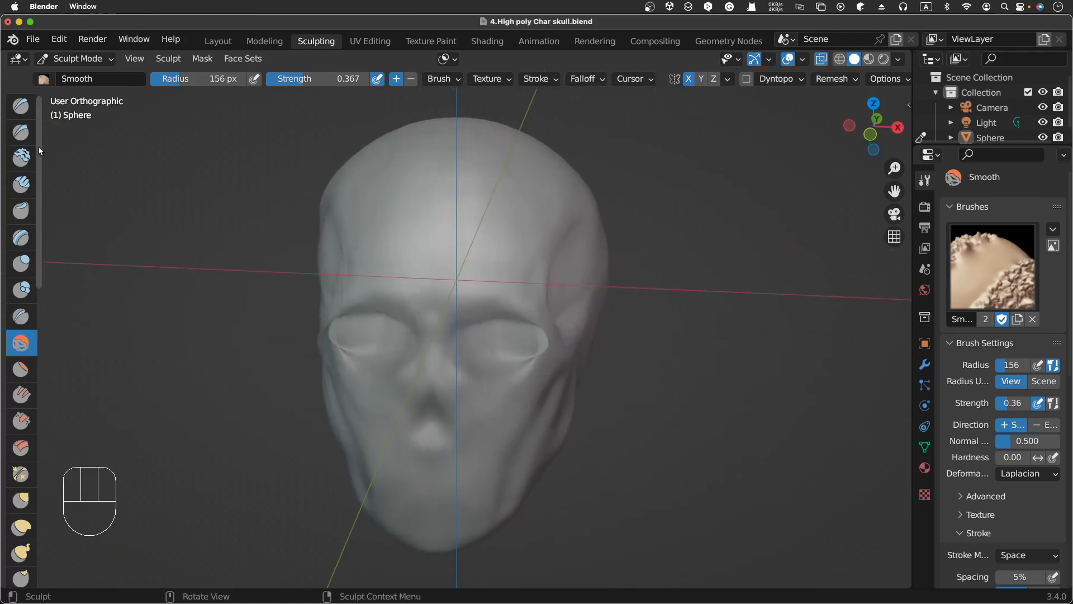
Step: Switch to the Clay brush and set its radius to 31 px
{"action": "left_click", "coordinate": [19, 161]}
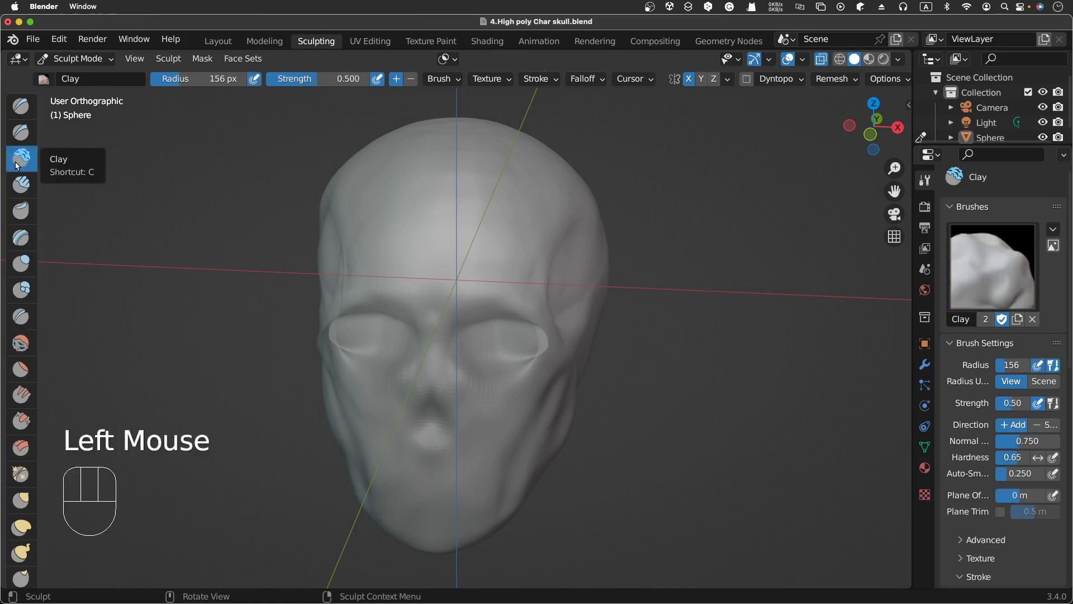
{"action": "scroll", "coordinate": [539, 340], "scroll_direction": "down", "scroll_amount": 5}
{"action": "scroll", "coordinate": [538, 340], "scroll_direction": "up", "scroll_amount": 3}
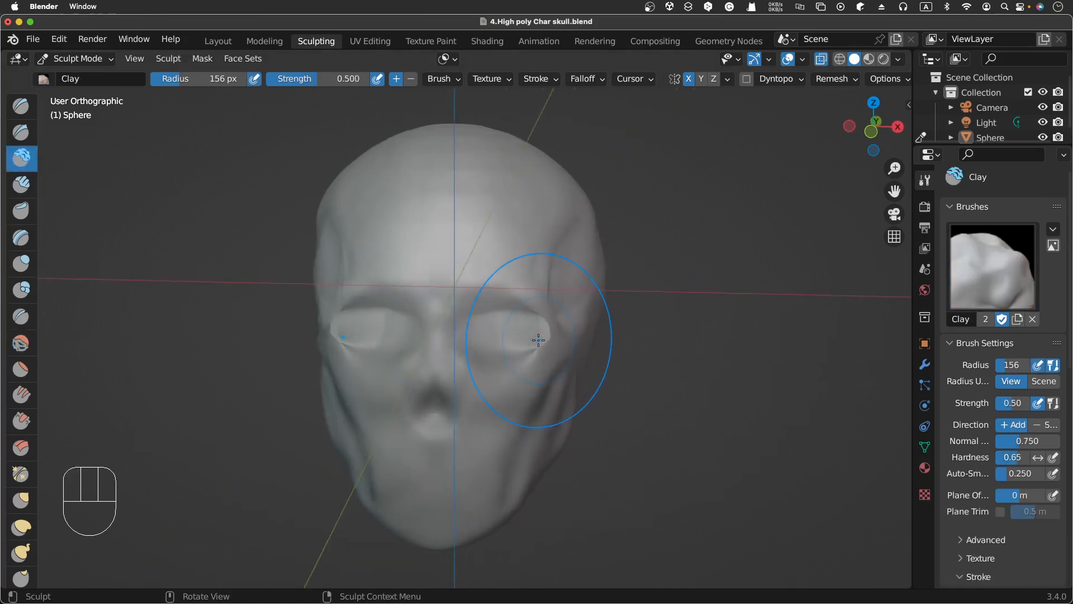
{"action": "scroll", "coordinate": [538, 340], "scroll_direction": "up", "scroll_amount": 1}
{"action": "key", "text": "f"}
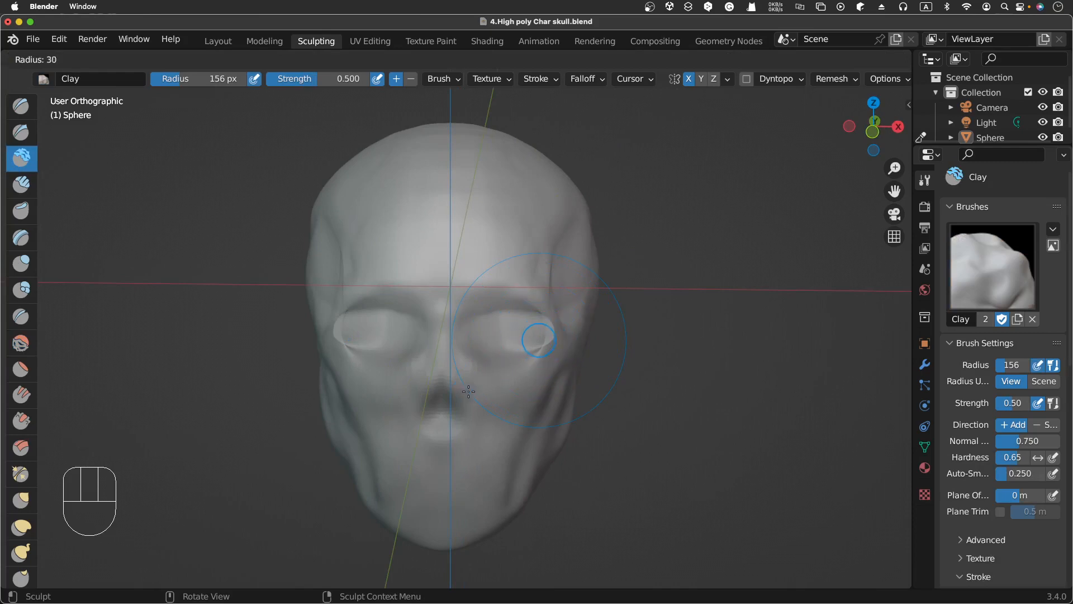
{"action": "left_click", "coordinate": [468, 391]}
Step: Build up the eyeballs inside the eye sockets with Clay strokes, checking from front and side views
{"action": "scroll", "coordinate": [505, 348], "scroll_direction": "down", "scroll_amount": 2}
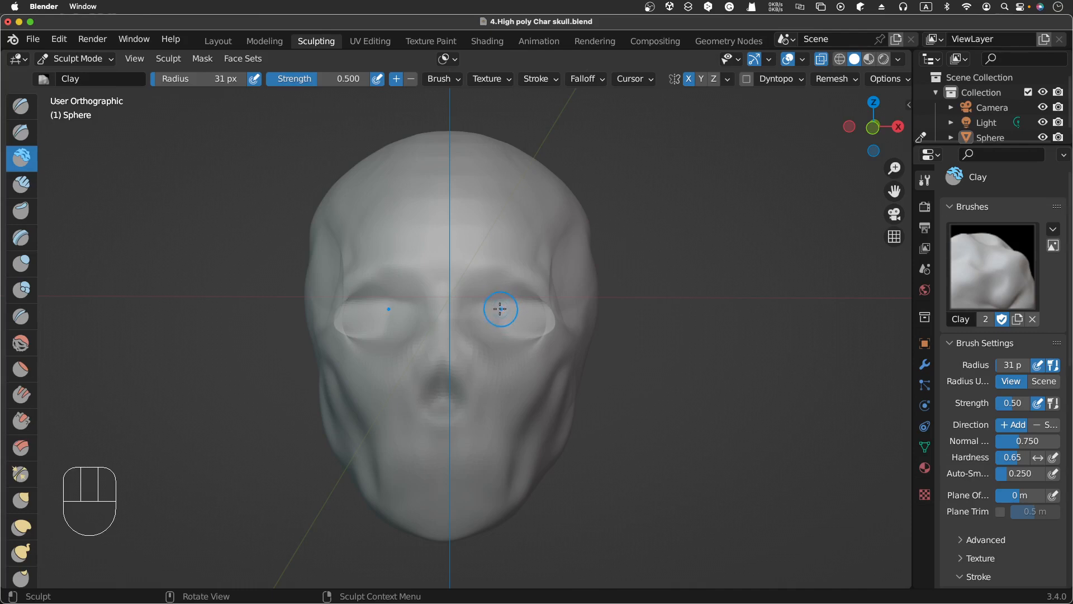
{"action": "left_click_drag", "start_coordinate": [503, 317], "coordinate": [505, 317]}
{"action": "mouse_move", "coordinate": [505, 318]}
{"action": "left_mouse_down"}
{"action": "mouse_move", "coordinate": [502, 327]}
{"action": "mouse_move", "coordinate": [504, 313]}
{"action": "mouse_move", "coordinate": [521, 331]}
{"action": "mouse_move", "coordinate": [493, 314]}
{"action": "mouse_move", "coordinate": [497, 331]}
{"action": "left_mouse_up"}
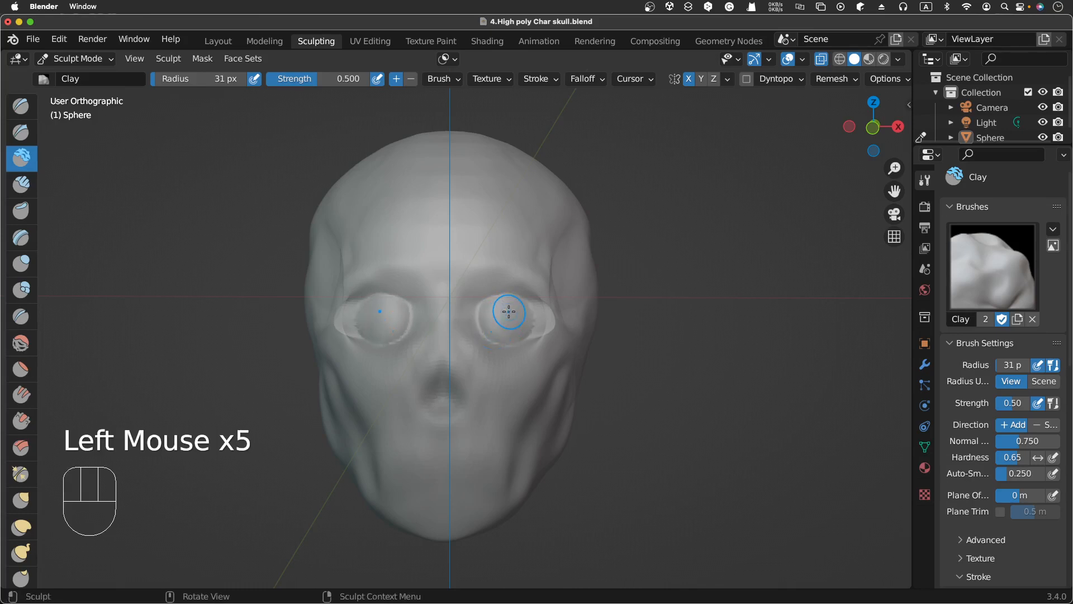
{"action": "scroll", "coordinate": [509, 311], "scroll_direction": "right", "scroll_amount": 10}
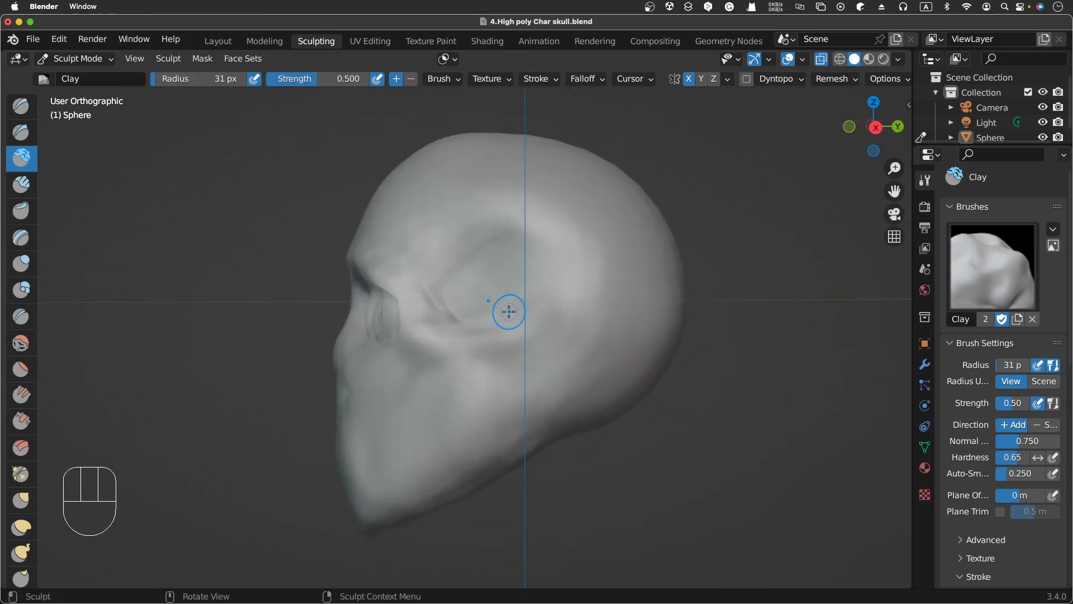
{"action": "scroll", "coordinate": [509, 312], "scroll_direction": "left", "scroll_amount": 10}
{"action": "scroll", "coordinate": [520, 312], "scroll_direction": "right", "scroll_amount": 2}
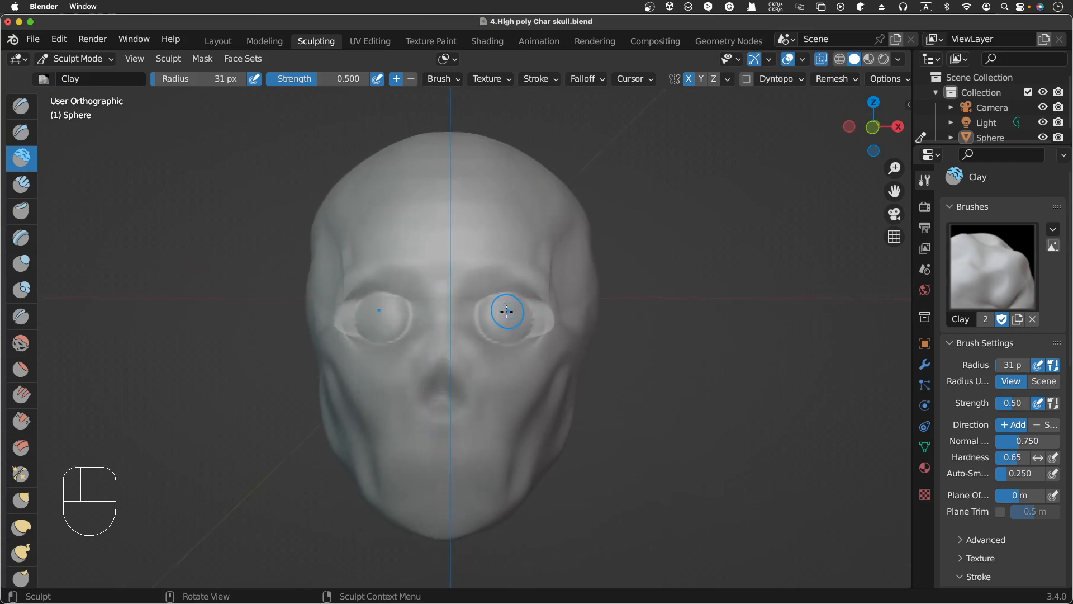
{"action": "left_click_drag", "start_coordinate": [506, 306], "coordinate": [504, 303]}
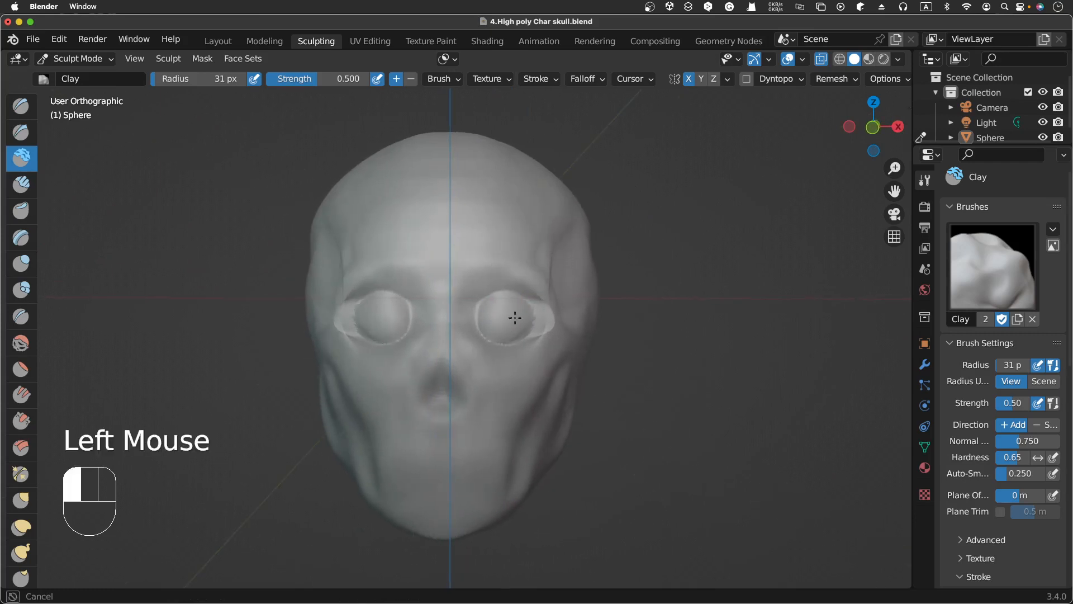
{"action": "left_click_drag", "start_coordinate": [509, 320], "coordinate": [496, 324]}
{"action": "scroll", "coordinate": [495, 326], "scroll_direction": "right", "scroll_amount": 6}
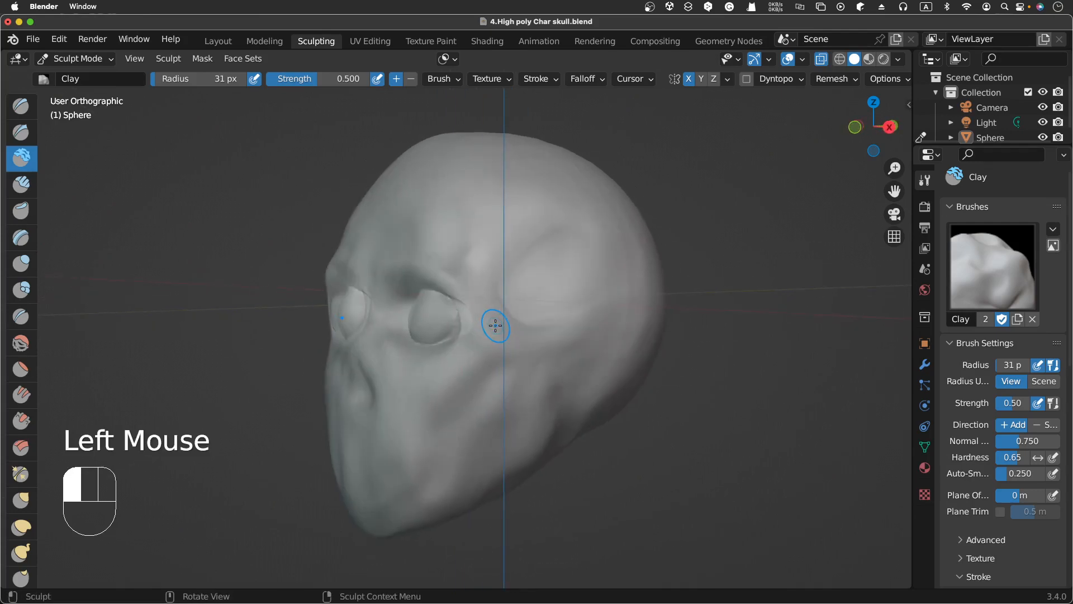
{"action": "key", "text": "KP_3"}
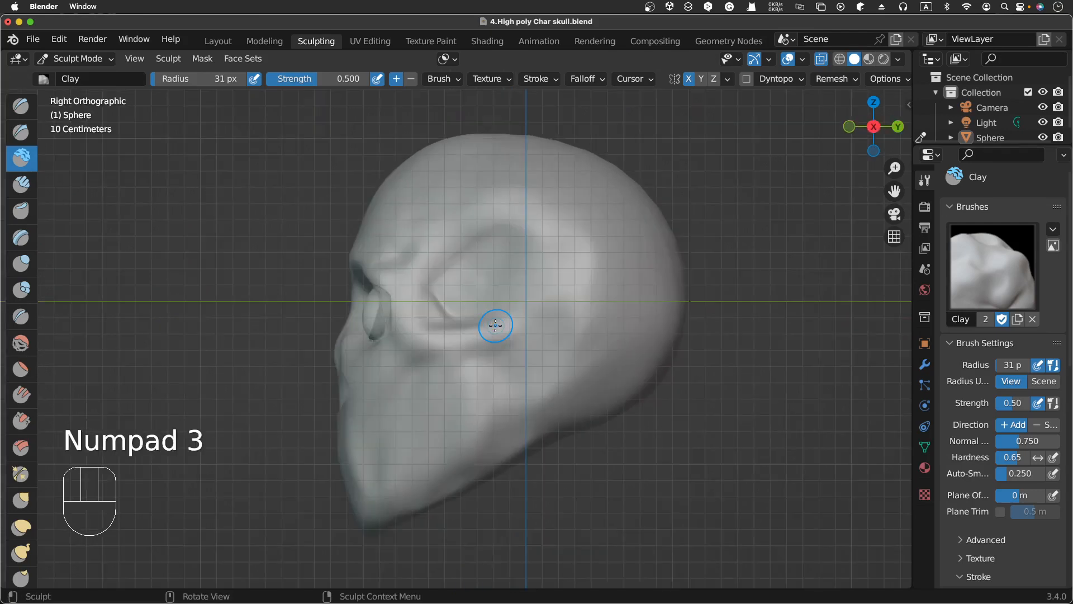
{"action": "key", "text": "KP_1"}
{"action": "key", "text": "KP_3"}
{"action": "key", "text": "KP_1"}
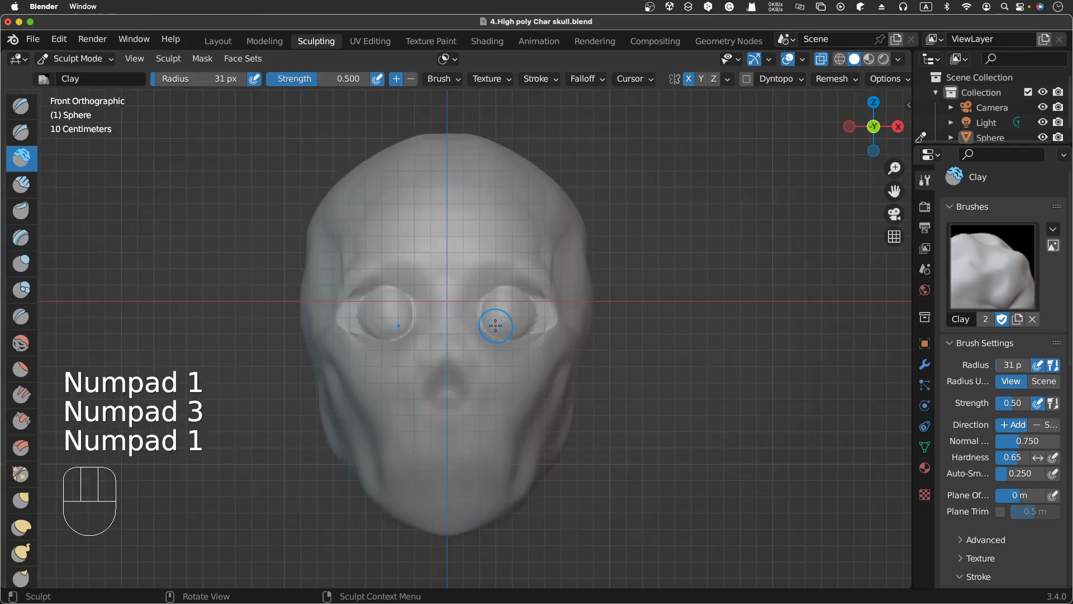
{"action": "left_click_drag", "start_coordinate": [495, 325], "coordinate": [509, 307]}
{"action": "key", "text": "KP_3"}
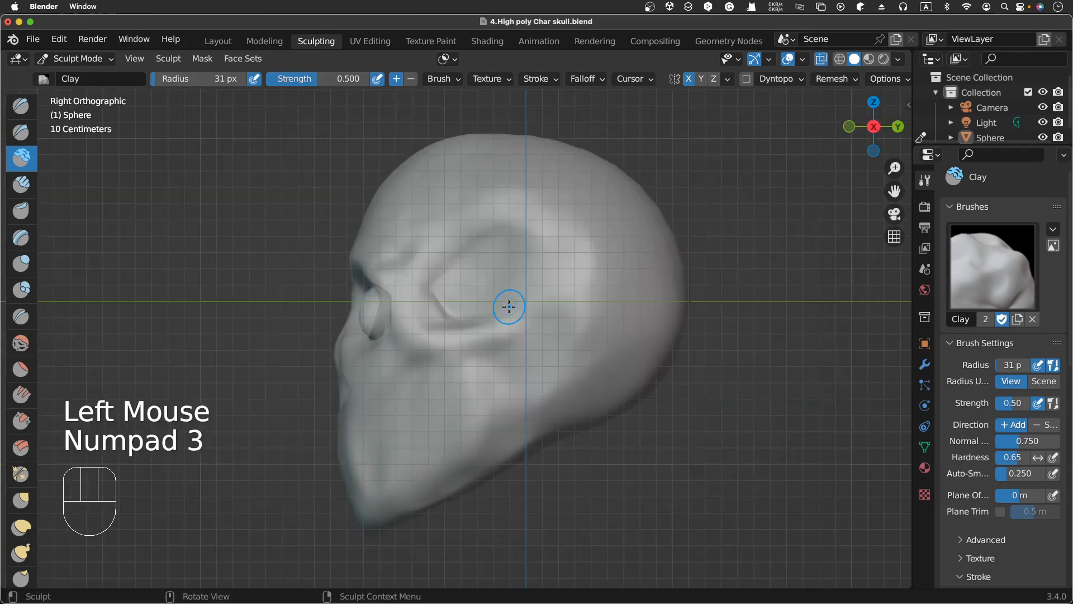
{"action": "key", "text": "KP_1"}
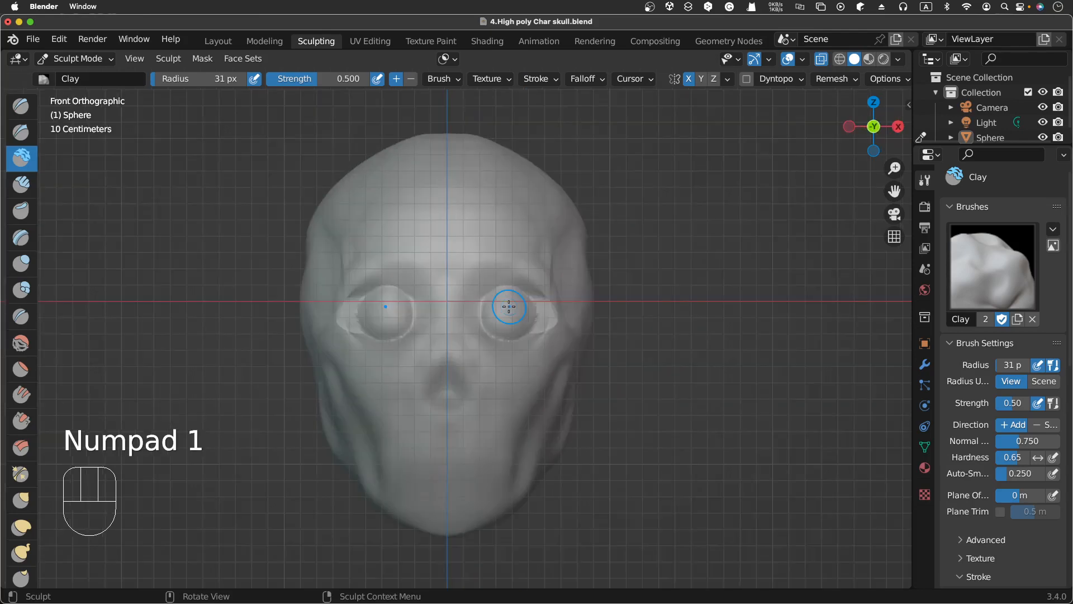
Step: Set the Clay brush strength to about 0.18 and its radius to 24 px
{"action": "key", "text": "shift+f"}
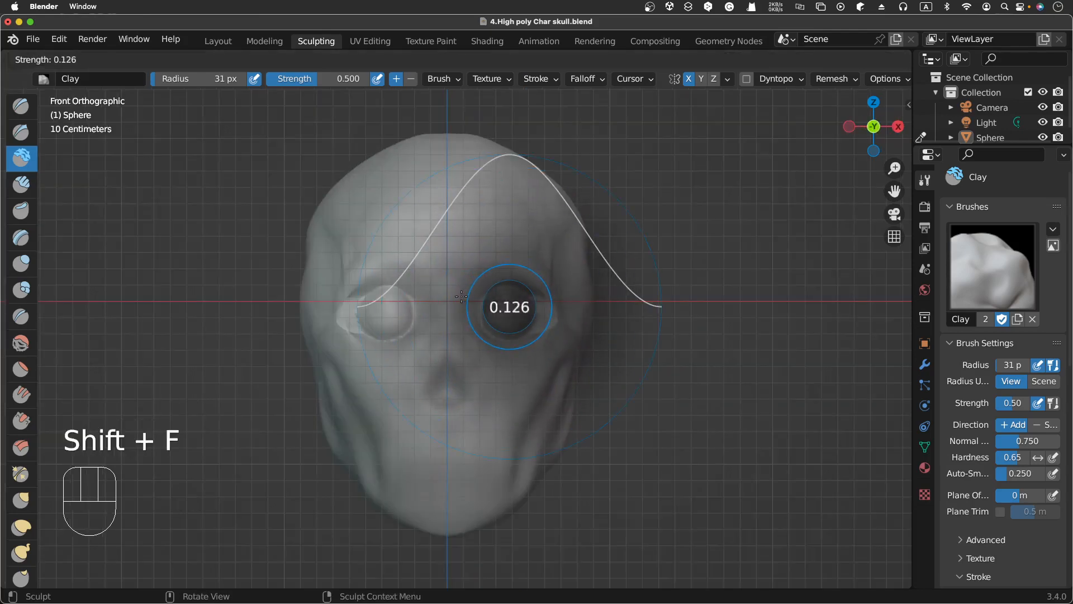
{"action": "left_click", "coordinate": [507, 281]}
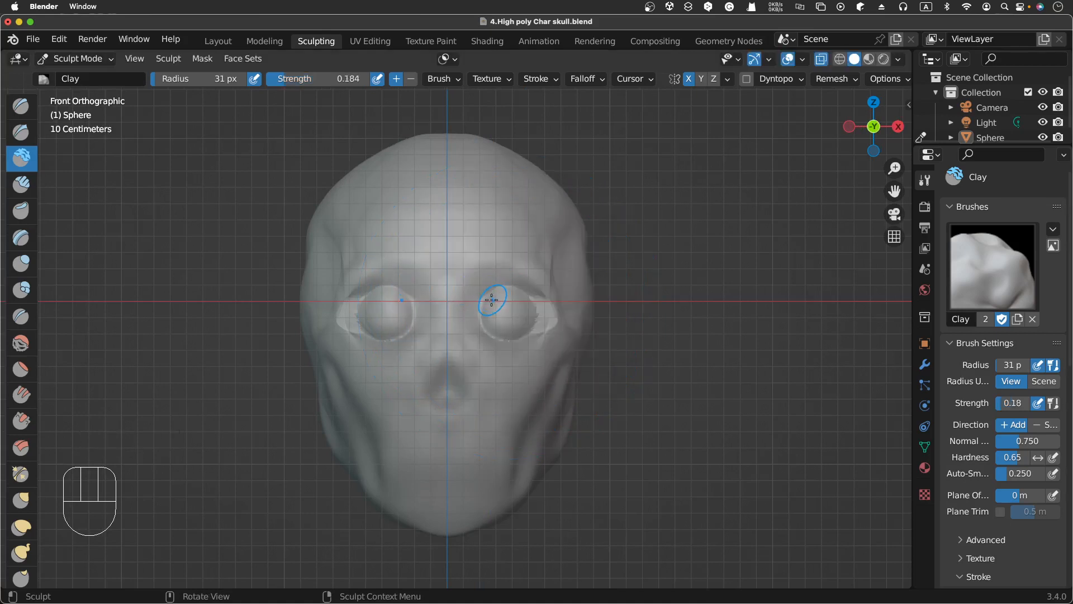
{"action": "key", "text": "f"}
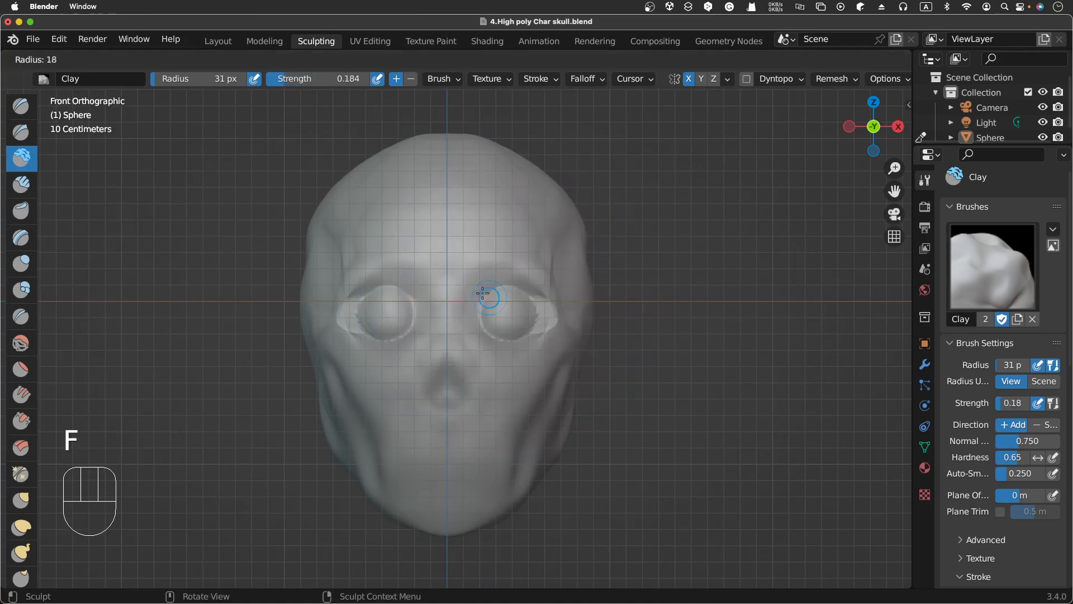
{"action": "left_click", "coordinate": [482, 294]}
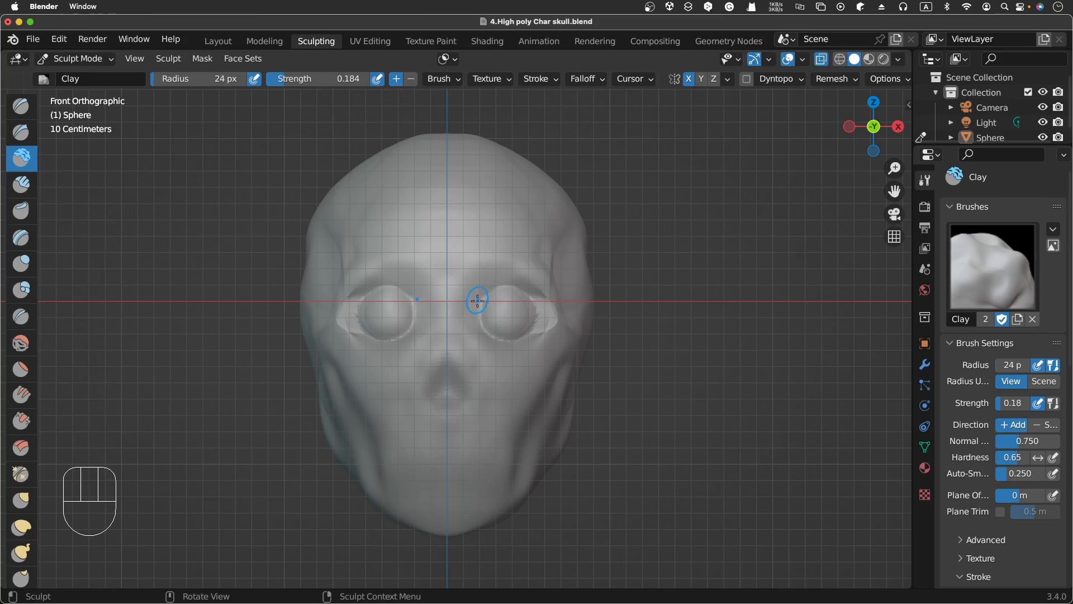
Step: Dab clay along the brow ridge above the eye sockets
{"action": "left_click", "coordinate": [478, 301]}
{"action": "left_click", "coordinate": [492, 294]}
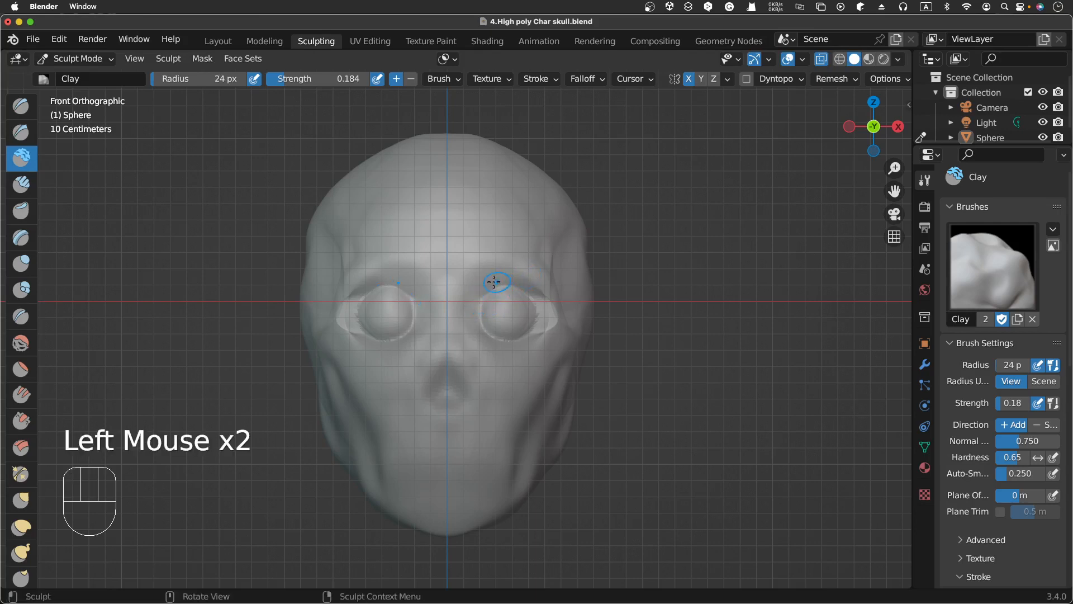
{"action": "left_click", "coordinate": [495, 275]}
{"action": "left_click", "coordinate": [482, 278]}
{"action": "left_click", "coordinate": [486, 278]}
{"action": "left_click", "coordinate": [492, 278]}
{"action": "left_click", "coordinate": [500, 278]}
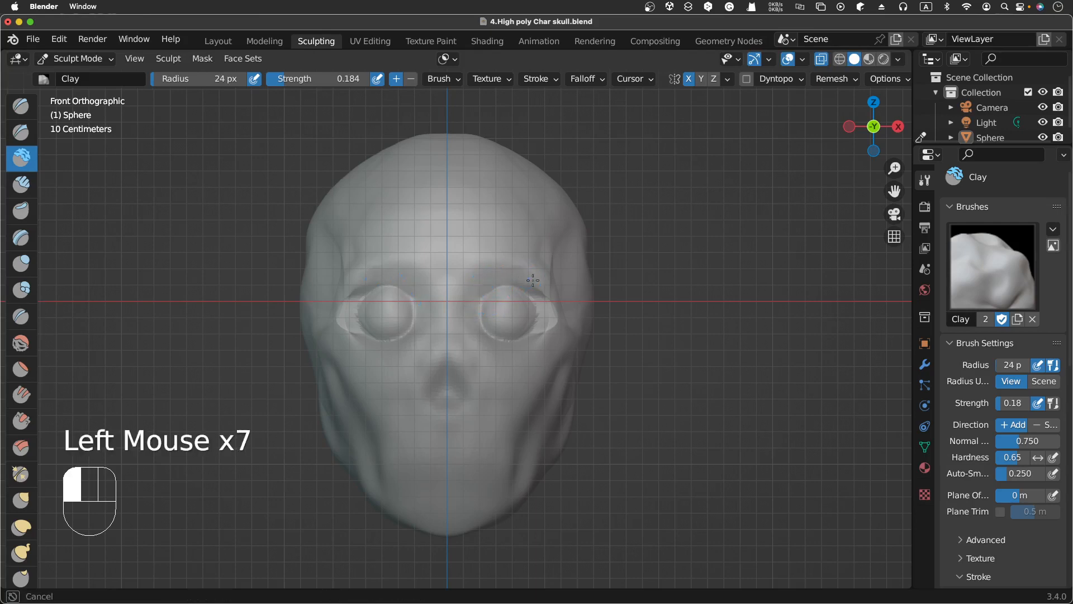
{"action": "left_click", "coordinate": [534, 279]}
{"action": "left_click", "coordinate": [547, 284]}
{"action": "left_click", "coordinate": [542, 281]}
{"action": "left_click", "coordinate": [538, 280]}
{"action": "left_click", "coordinate": [541, 283]}
{"action": "left_click", "coordinate": [545, 287]}
{"action": "left_click", "coordinate": [548, 289]}
{"action": "left_click", "coordinate": [549, 291]}
{"action": "left_click", "coordinate": [538, 282]}
{"action": "double_click", "coordinate": [533, 279]}
{"action": "left_click", "coordinate": [532, 279]}
{"action": "left_click", "coordinate": [495, 286]}
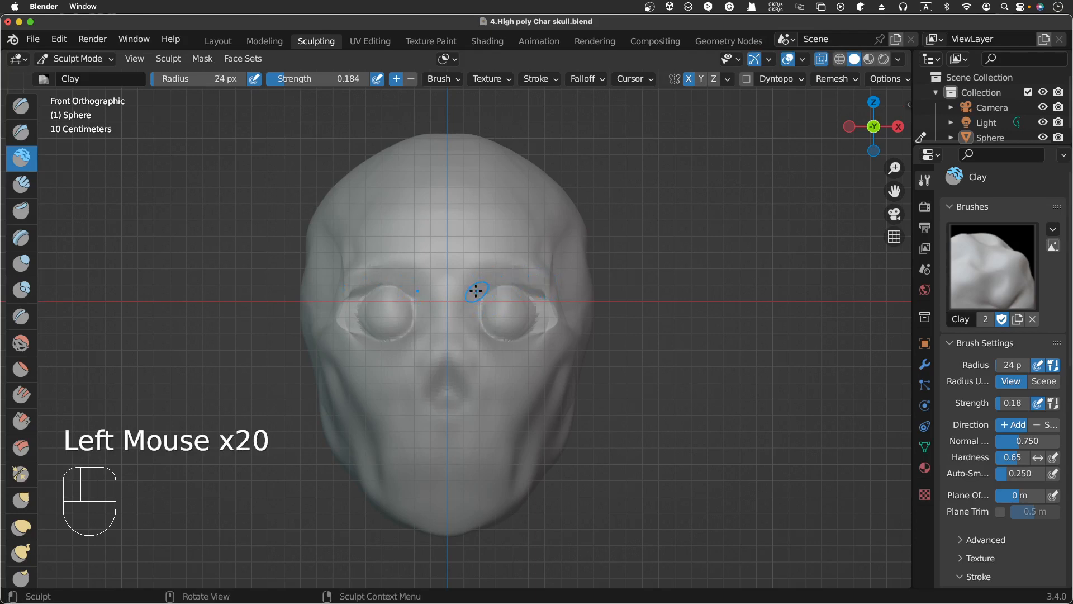
Step: Add more clay dabs across the brow ridge toward the nose bridge between the eyes
{"action": "left_click", "coordinate": [468, 290]}
{"action": "left_click", "coordinate": [506, 293]}
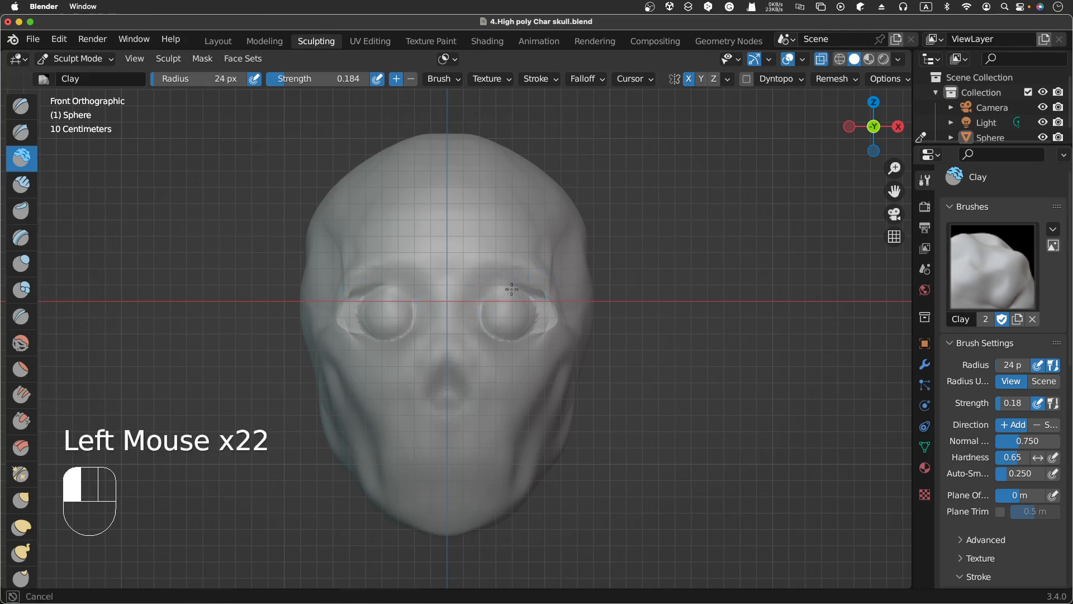
{"action": "left_click", "coordinate": [500, 288]}
{"action": "left_click", "coordinate": [495, 287]}
{"action": "left_click", "coordinate": [501, 288]}
{"action": "left_click", "coordinate": [506, 290]}
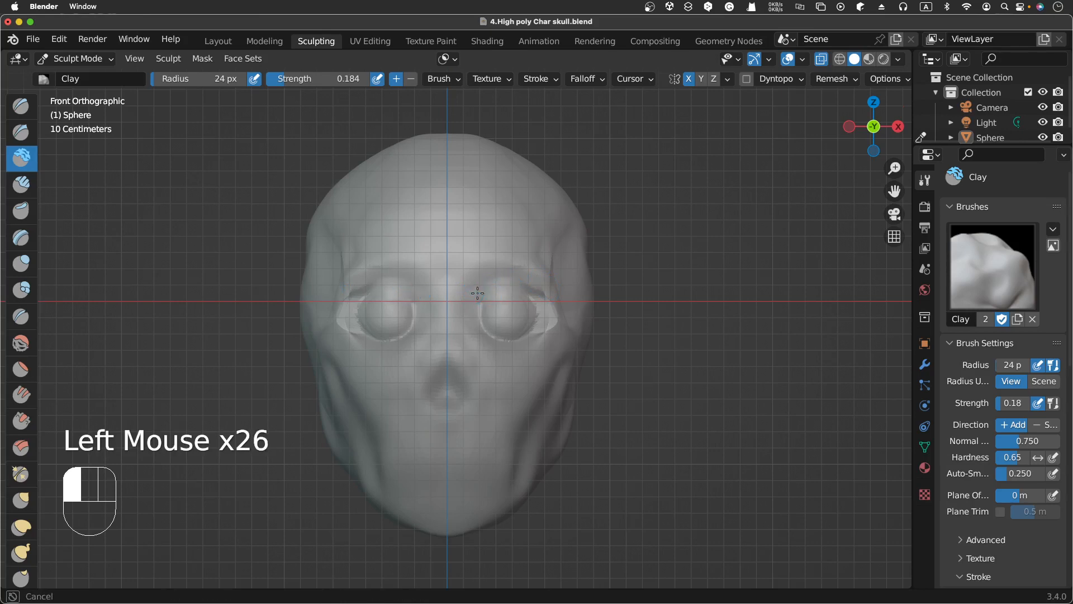
{"action": "left_click", "coordinate": [520, 290]}
{"action": "left_click", "coordinate": [537, 293]}
{"action": "left_click", "coordinate": [525, 287]}
{"action": "left_click", "coordinate": [491, 290]}
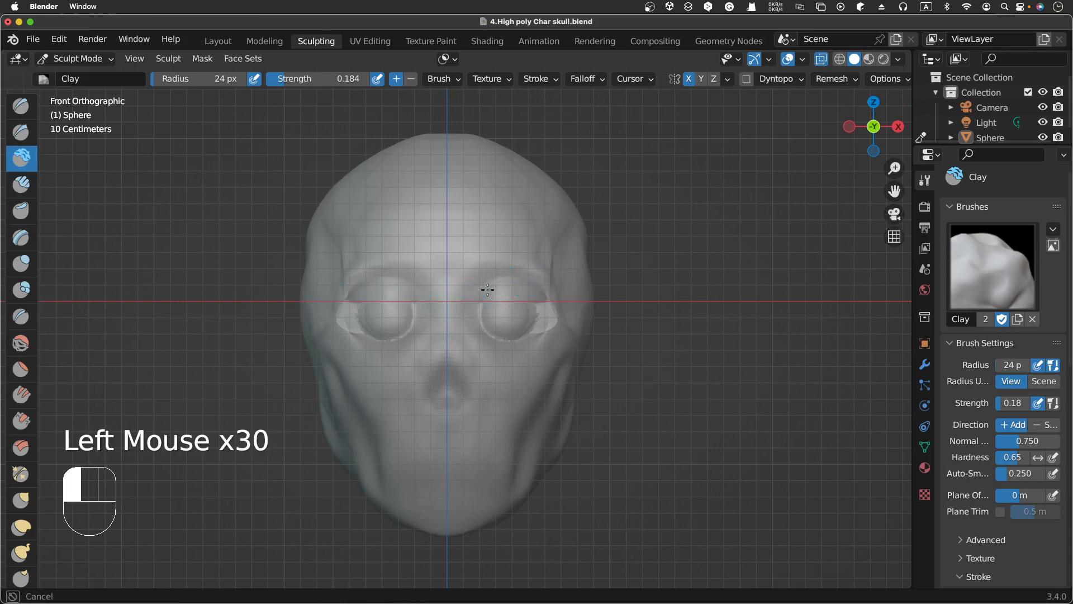
{"action": "left_click", "coordinate": [468, 294]}
{"action": "left_click", "coordinate": [503, 289]}
{"action": "left_click", "coordinate": [466, 295]}
{"action": "left_click", "coordinate": [492, 292]}
{"action": "left_click", "coordinate": [515, 294]}
{"action": "left_click", "coordinate": [503, 299]}
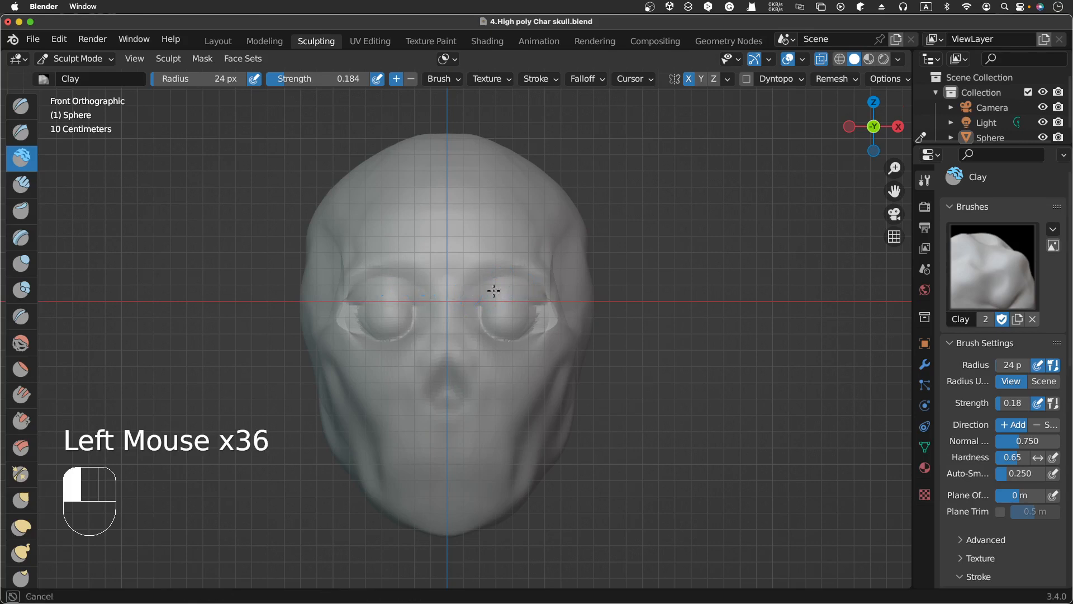
Step: Dab clay along the lower rim of the eye sockets
{"action": "left_click", "coordinate": [474, 332]}
{"action": "left_click", "coordinate": [482, 330]}
{"action": "left_click", "coordinate": [497, 333]}
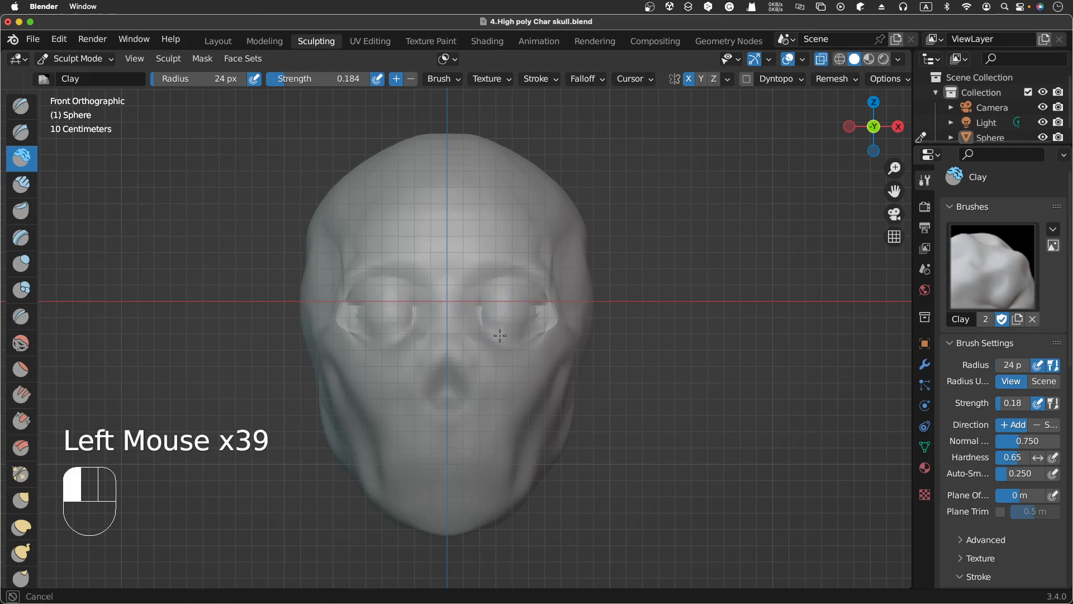
{"action": "left_click", "coordinate": [509, 333]}
{"action": "left_click", "coordinate": [515, 334]}
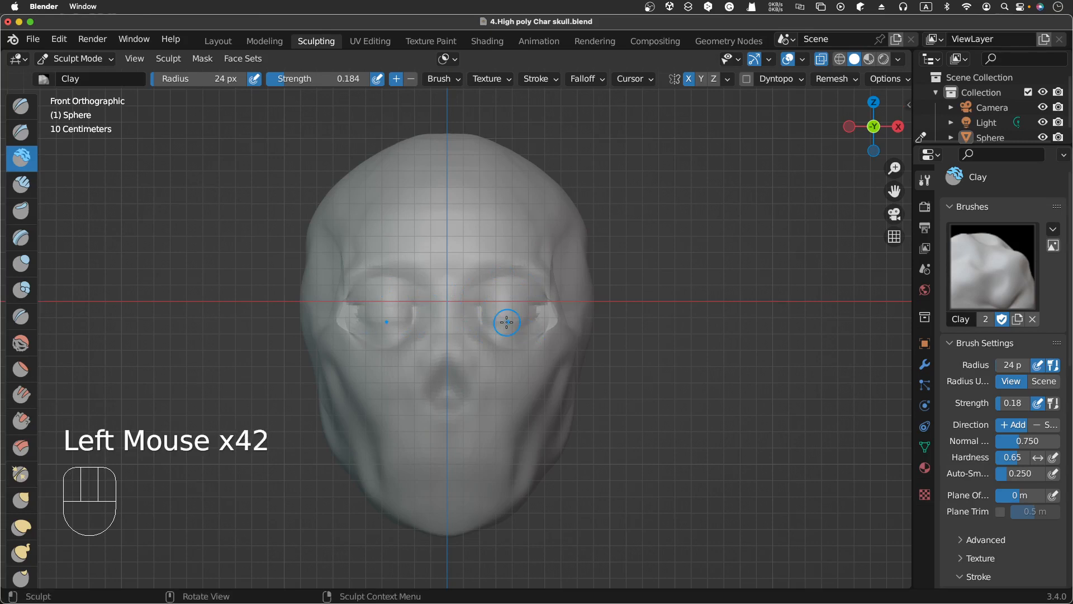
Step: Select the Clay Strips brush and build up strokes around the upper rim of the eye sockets
{"action": "left_click", "coordinate": [21, 184]}
{"action": "left_click", "coordinate": [498, 329]}
{"action": "left_click", "coordinate": [503, 331]}
{"action": "left_click", "coordinate": [516, 338]}
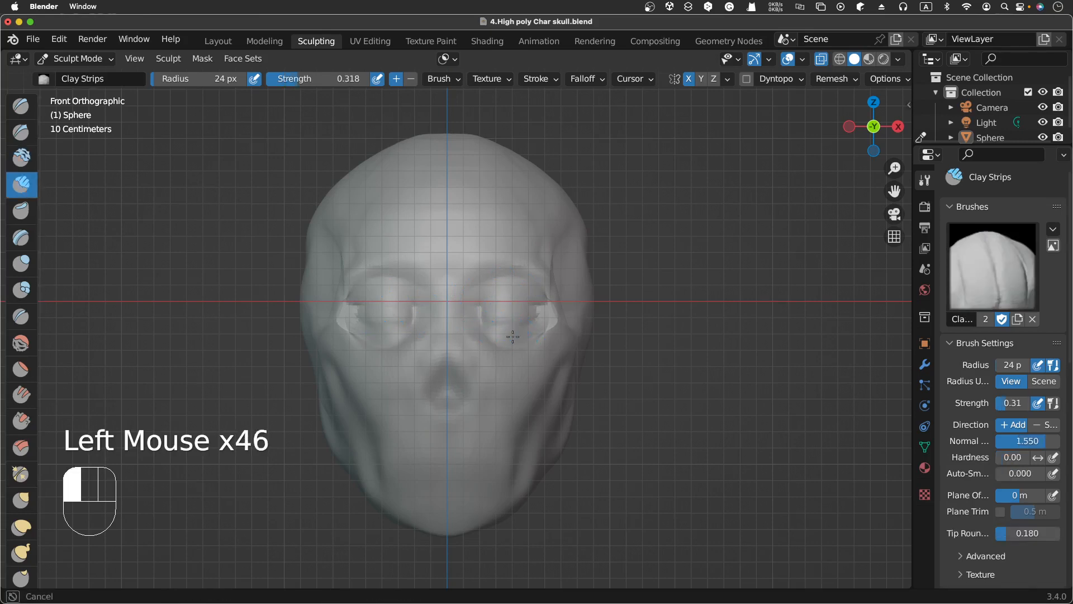
{"action": "left_click", "coordinate": [506, 324]}
{"action": "left_click", "coordinate": [473, 299]}
{"action": "left_click", "coordinate": [473, 299]}
{"action": "left_click", "coordinate": [473, 301]}
{"action": "left_click", "coordinate": [469, 310]}
{"action": "left_click", "coordinate": [476, 311]}
{"action": "left_click", "coordinate": [479, 311]}
{"action": "left_click", "coordinate": [472, 301]}
{"action": "left_click", "coordinate": [473, 301]}
{"action": "left_click", "coordinate": [522, 296]}
{"action": "left_click", "coordinate": [541, 311]}
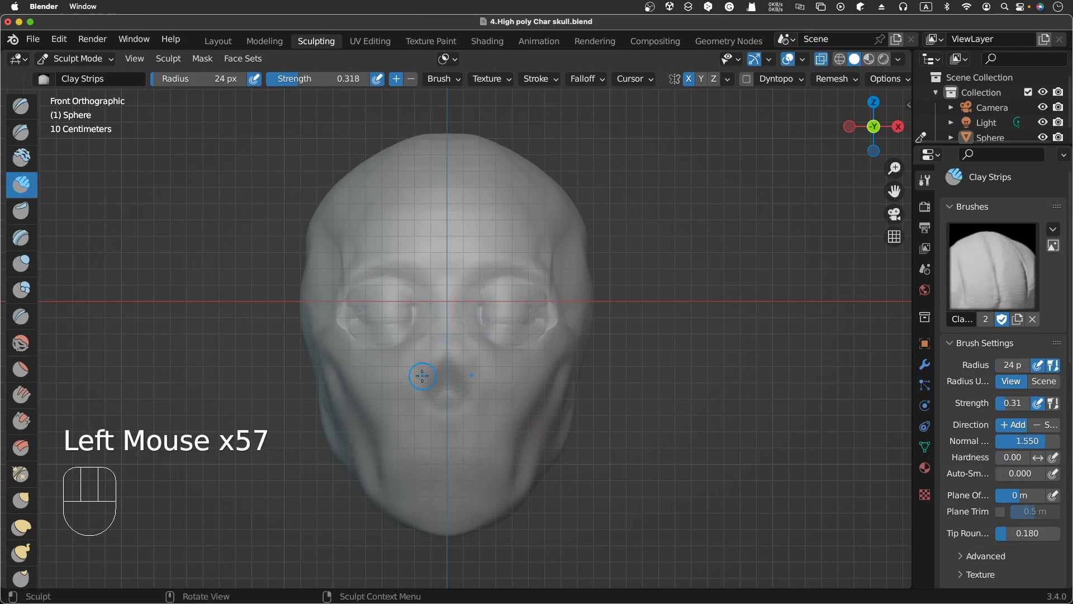
Step: Browse the properties tabs and scroll through the Clay Strips brush settings
{"action": "left_click", "coordinate": [924, 468]}
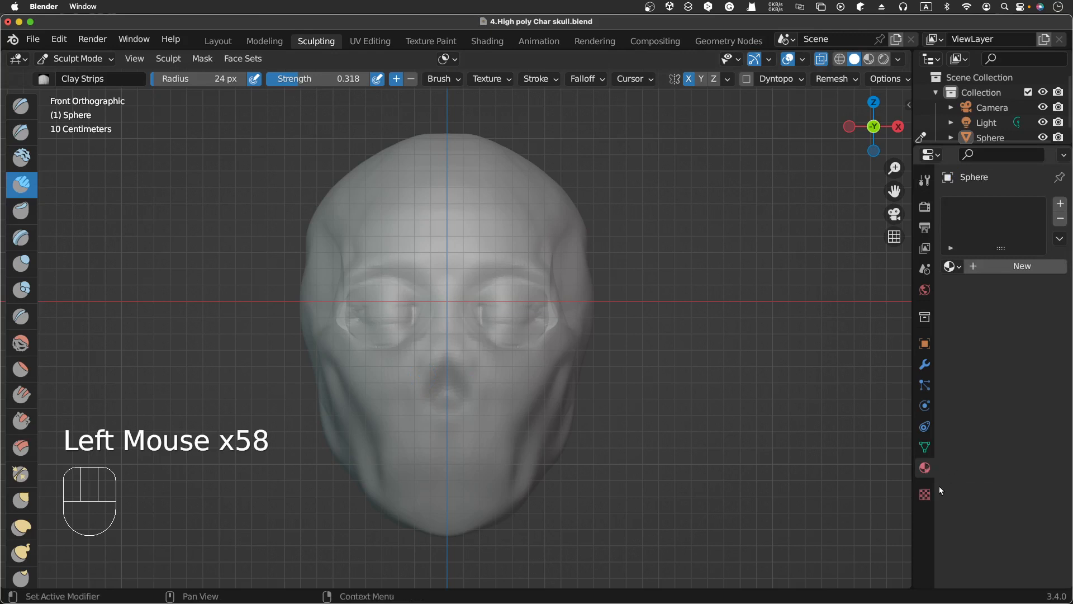
{"action": "left_click", "coordinate": [924, 495]}
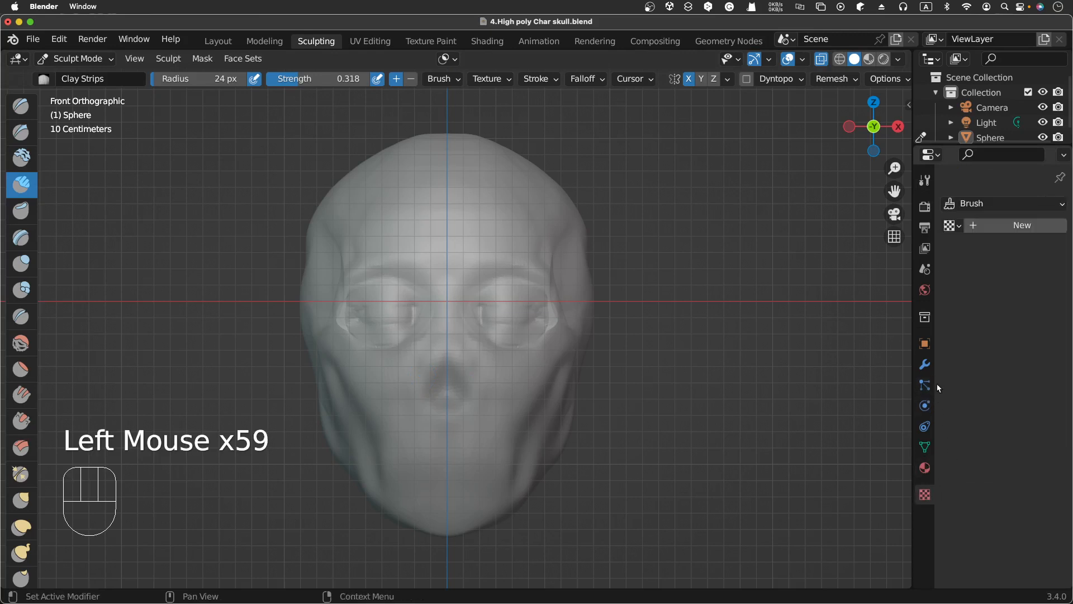
{"action": "left_click", "coordinate": [924, 179]}
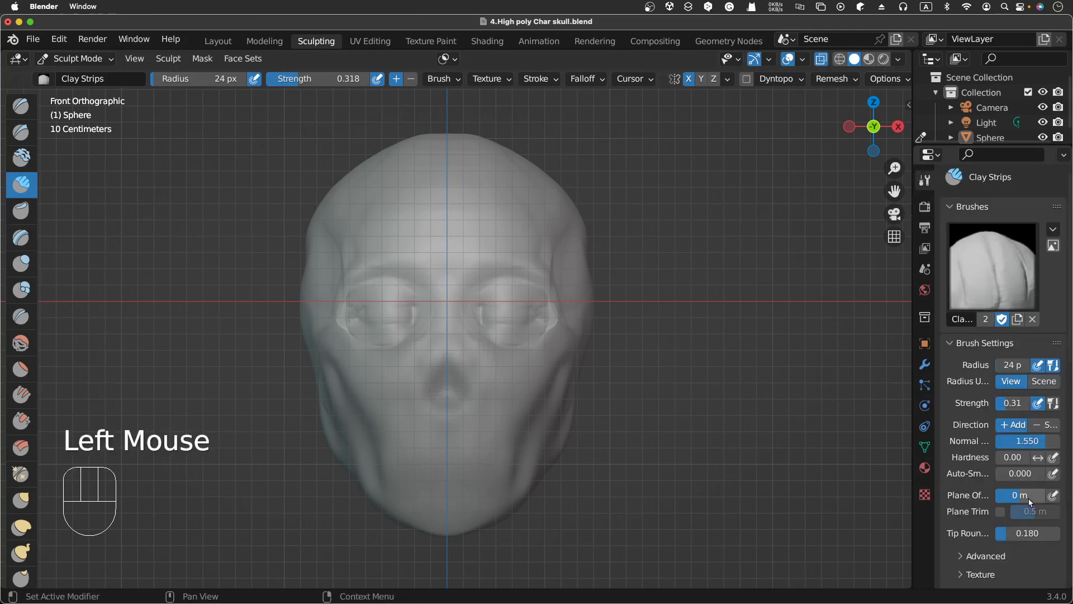
{"action": "scroll", "coordinate": [1011, 504], "scroll_direction": "down", "scroll_amount": 5}
{"action": "left_click", "coordinate": [1011, 502]}
{"action": "scroll", "coordinate": [1011, 502], "scroll_direction": "down", "scroll_amount": 7}
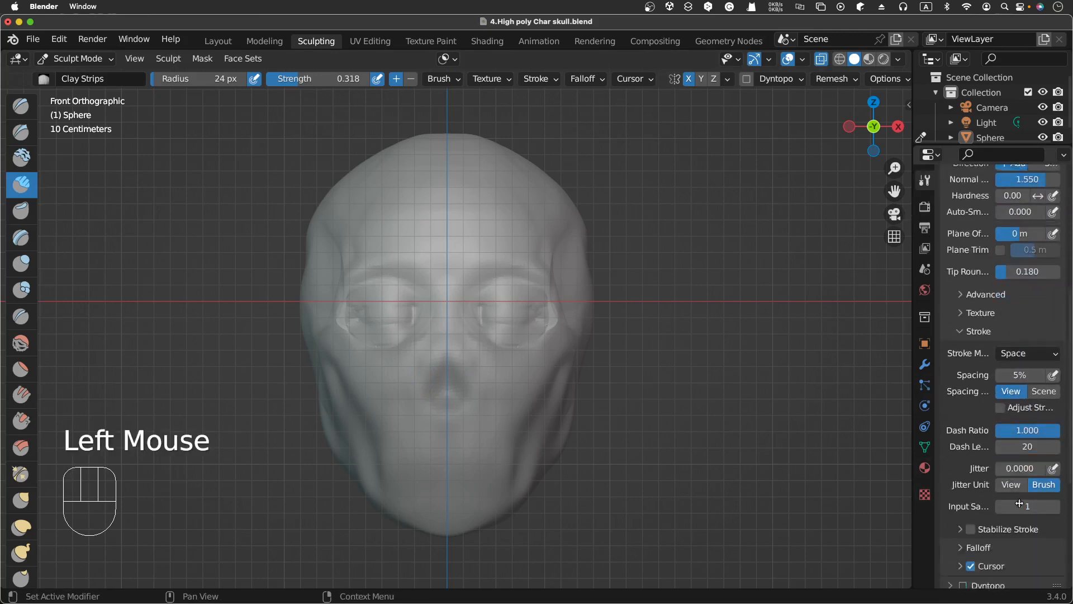
{"action": "scroll", "coordinate": [1019, 503], "scroll_direction": "down", "scroll_amount": 10}
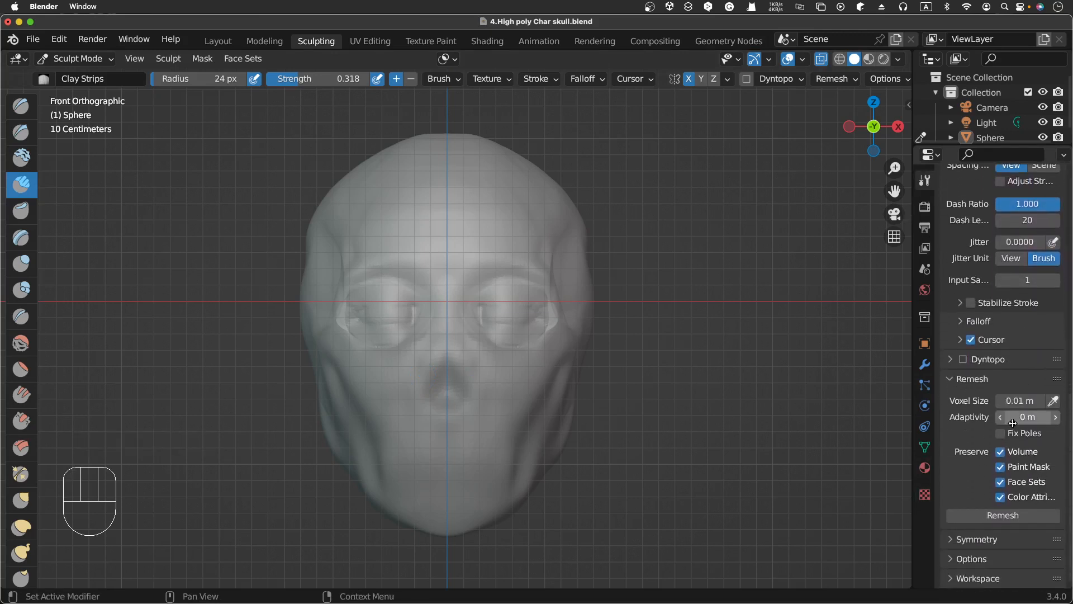
Step: Sculpt Clay Strips strokes along the upper eyelid and the lower rim of the eye
{"action": "double_click", "coordinate": [479, 299]}
{"action": "double_click", "coordinate": [495, 297]}
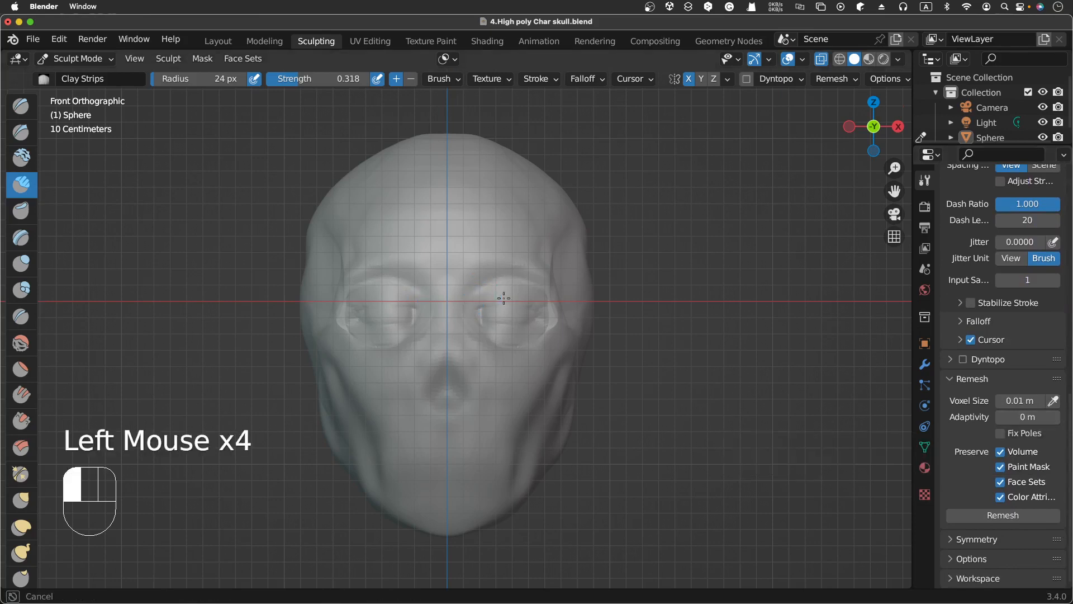
{"action": "left_click", "coordinate": [502, 299]}
{"action": "left_click_drag", "start_coordinate": [506, 298], "coordinate": [517, 302]}
{"action": "left_click_drag", "start_coordinate": [521, 296], "coordinate": [524, 305]}
{"action": "left_click_drag", "start_coordinate": [529, 298], "coordinate": [532, 307]}
{"action": "mouse_move", "coordinate": [536, 298]}
{"action": "left_mouse_down"}
{"action": "mouse_move", "coordinate": [471, 322]}
{"action": "mouse_move", "coordinate": [479, 330]}
{"action": "left_mouse_up"}
{"action": "left_click_drag", "start_coordinate": [488, 326], "coordinate": [486, 337]}
{"action": "left_click_drag", "start_coordinate": [497, 331], "coordinate": [501, 340]}
{"action": "mouse_move", "coordinate": [511, 335]}
{"action": "left_mouse_down"}
{"action": "mouse_move", "coordinate": [552, 321]}
{"action": "mouse_move", "coordinate": [547, 335]}
{"action": "left_mouse_up"}
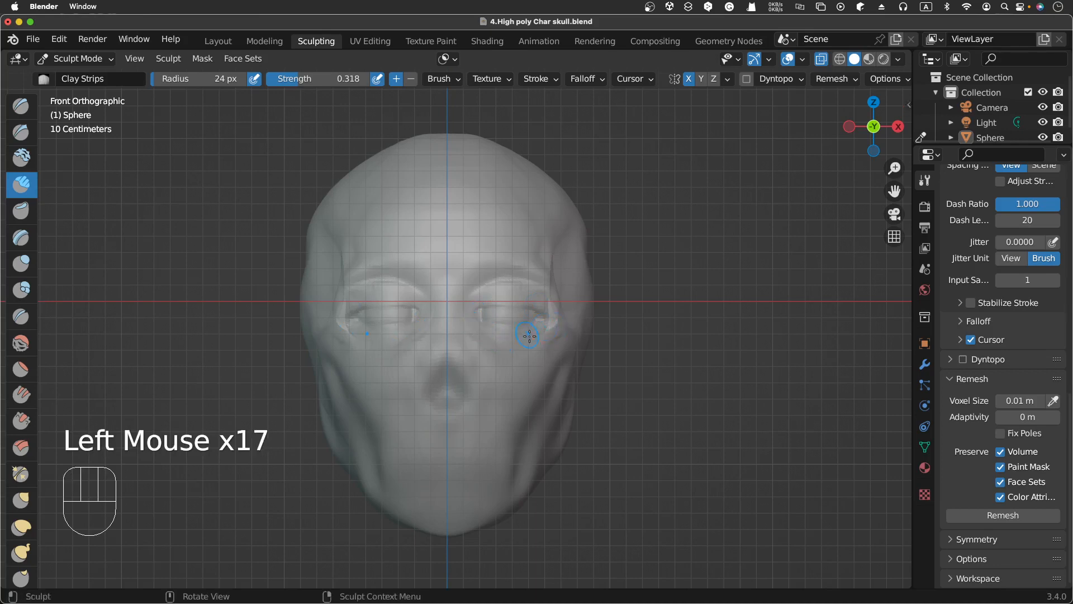
Step: Add more Clay Strips strokes over the upper eyelid and the outer corner of the eye
{"action": "left_click_drag", "start_coordinate": [498, 297], "coordinate": [484, 303]}
{"action": "left_click_drag", "start_coordinate": [478, 299], "coordinate": [471, 305]}
{"action": "left_click_drag", "start_coordinate": [497, 296], "coordinate": [492, 303]}
{"action": "left_click_drag", "start_coordinate": [485, 297], "coordinate": [468, 323]}
{"action": "left_click_drag", "start_coordinate": [496, 302], "coordinate": [470, 300]}
{"action": "left_click_drag", "start_coordinate": [550, 313], "coordinate": [550, 325]}
{"action": "left_click_drag", "start_coordinate": [553, 319], "coordinate": [546, 334]}
{"action": "left_click_drag", "start_coordinate": [555, 317], "coordinate": [550, 329]}
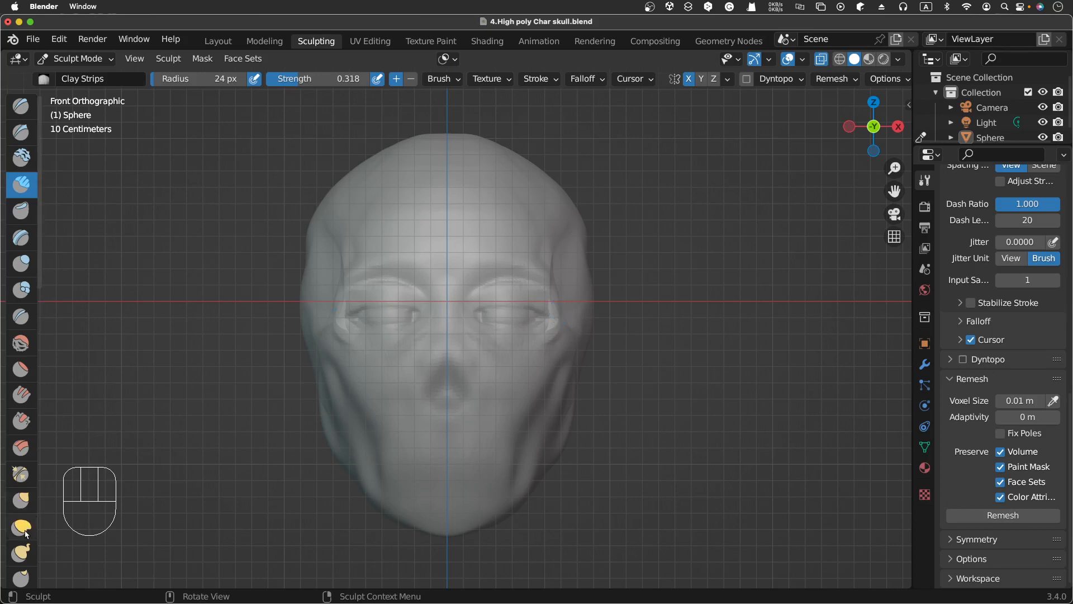
Step: Switch to the Grab brush and pull the brow area above the inner eye slightly
{"action": "left_click", "coordinate": [20, 501]}
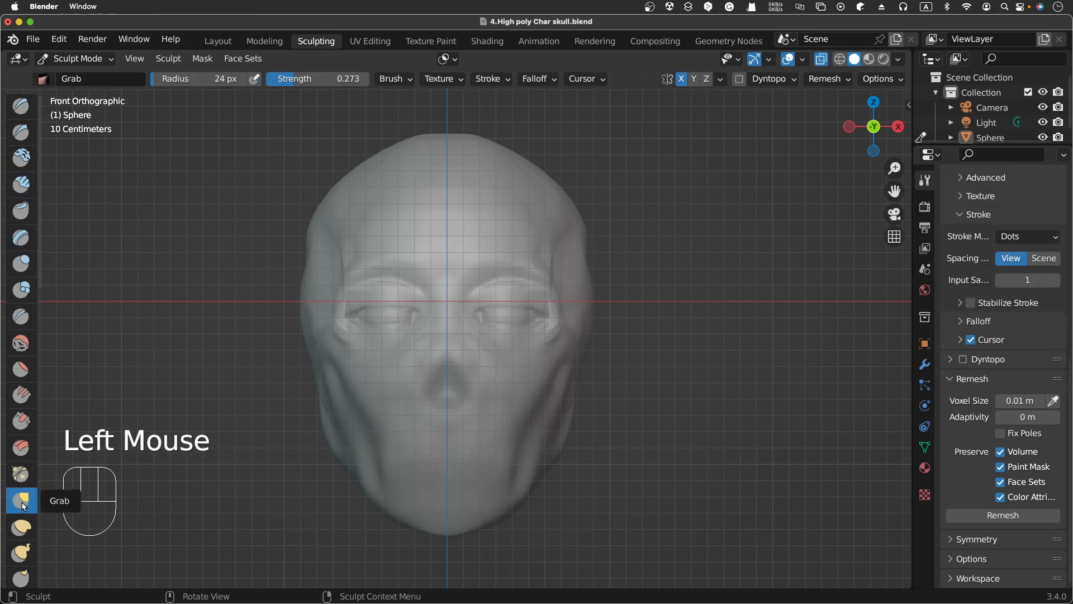
{"action": "left_click", "coordinate": [476, 279]}
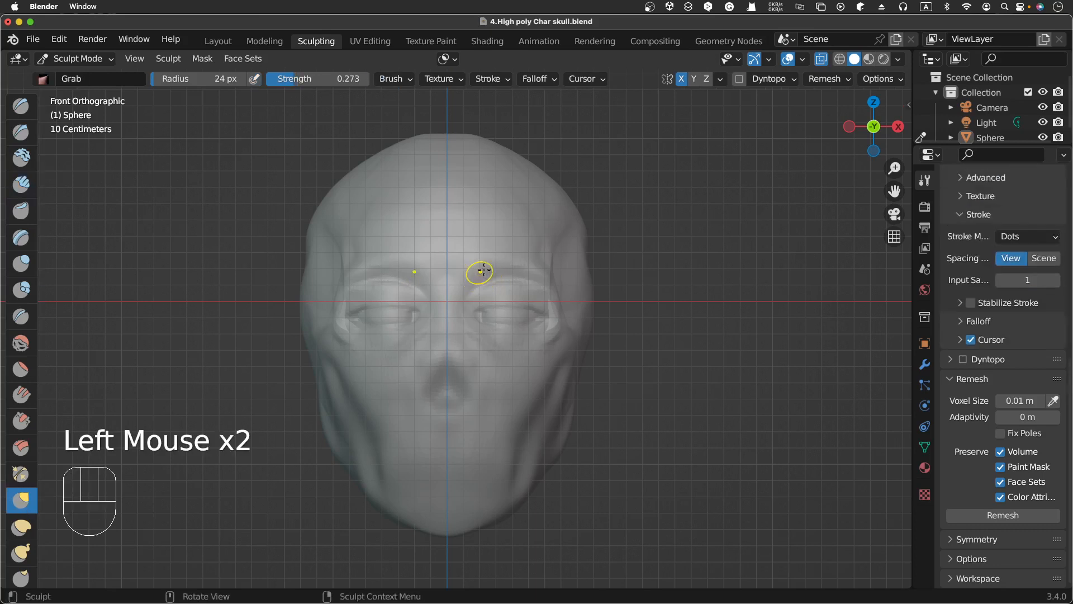
{"action": "left_click", "coordinate": [479, 271]}
{"action": "left_click", "coordinate": [479, 271]}
{"action": "left_click", "coordinate": [484, 270]}
{"action": "left_click", "coordinate": [490, 271]}
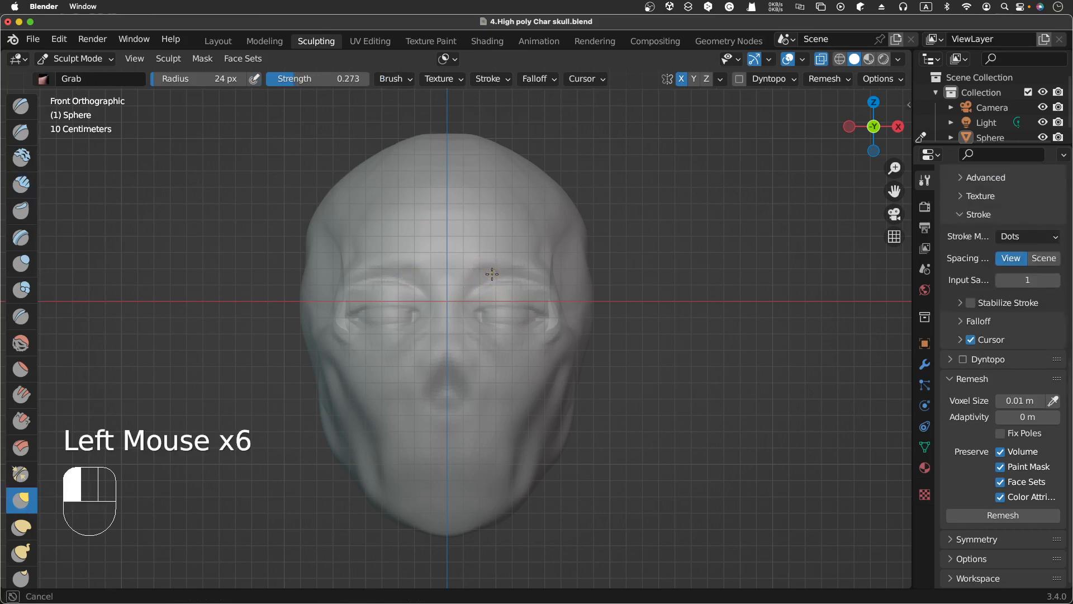
{"action": "left_click", "coordinate": [490, 271]}
{"action": "left_click", "coordinate": [490, 271]}
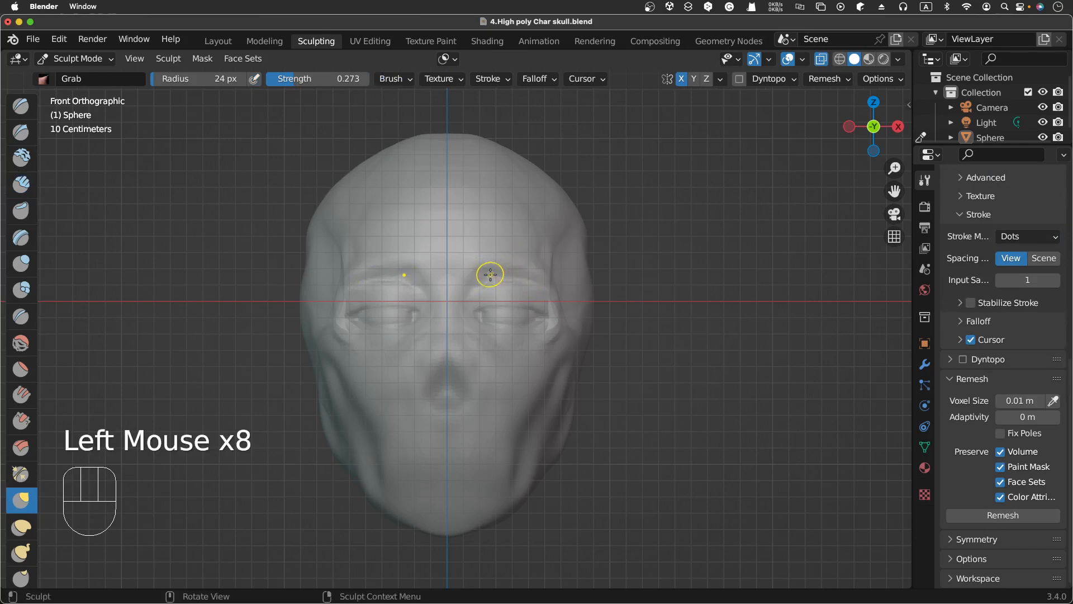
{"action": "left_click", "coordinate": [480, 285]}
{"action": "left_click", "coordinate": [467, 292]}
{"action": "left_click_drag", "start_coordinate": [467, 296], "coordinate": [470, 289]}
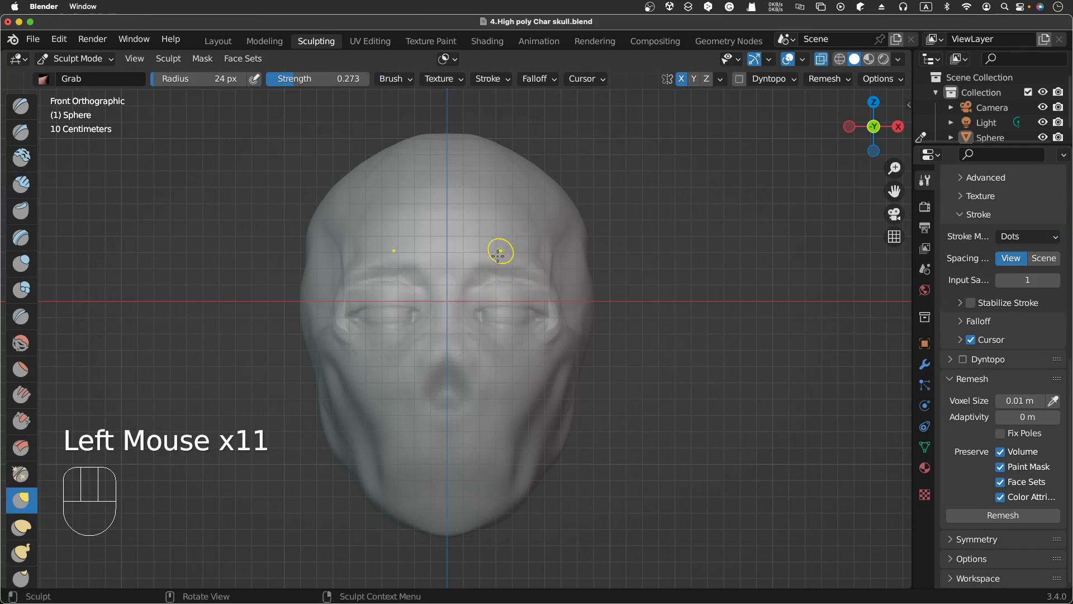
Step: Reselect Clay Strips and lay strokes over the upper eyelid, lower lid and outer eye corner
{"action": "scroll", "coordinate": [500, 254], "scroll_direction": "right", "scroll_amount": 2}
{"action": "scroll", "coordinate": [500, 253], "scroll_direction": "right", "scroll_amount": 4}
{"action": "scroll", "coordinate": [499, 253], "scroll_direction": "left", "scroll_amount": 5}
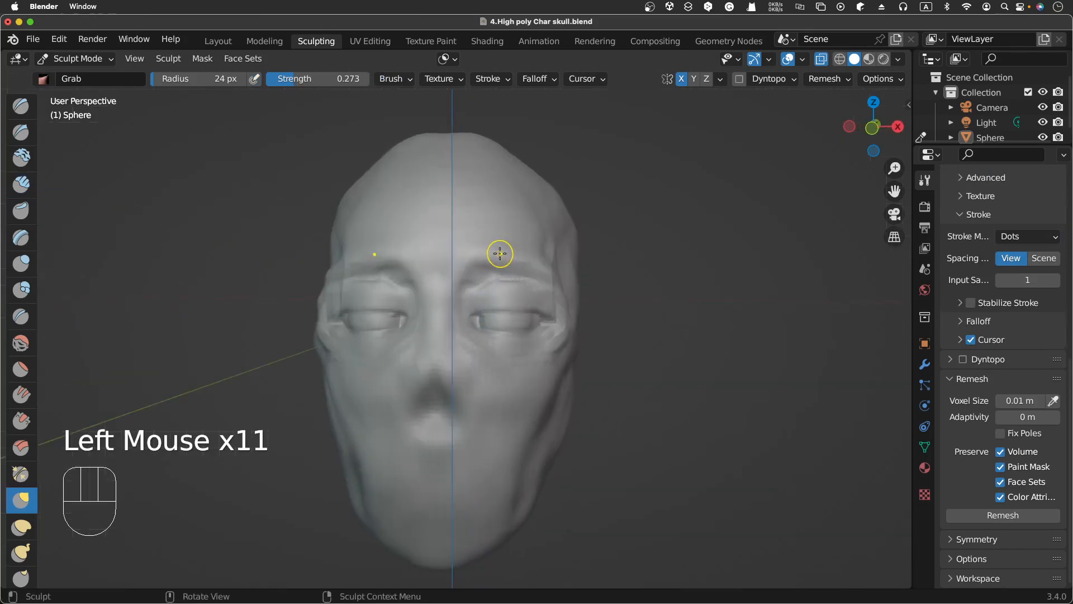
{"action": "scroll", "coordinate": [500, 253], "scroll_direction": "right", "scroll_amount": 2}
{"action": "scroll", "coordinate": [499, 253], "scroll_direction": "left", "scroll_amount": 1}
{"action": "scroll", "coordinate": [500, 254], "scroll_direction": "right", "scroll_amount": 1}
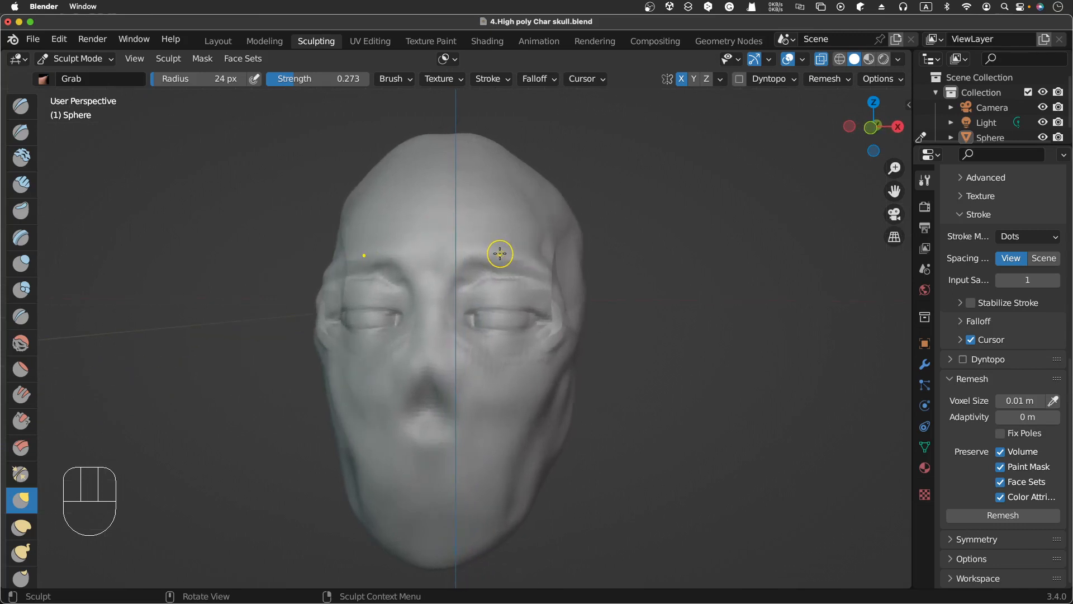
{"action": "left_click", "coordinate": [21, 184]}
{"action": "left_click", "coordinate": [464, 296]}
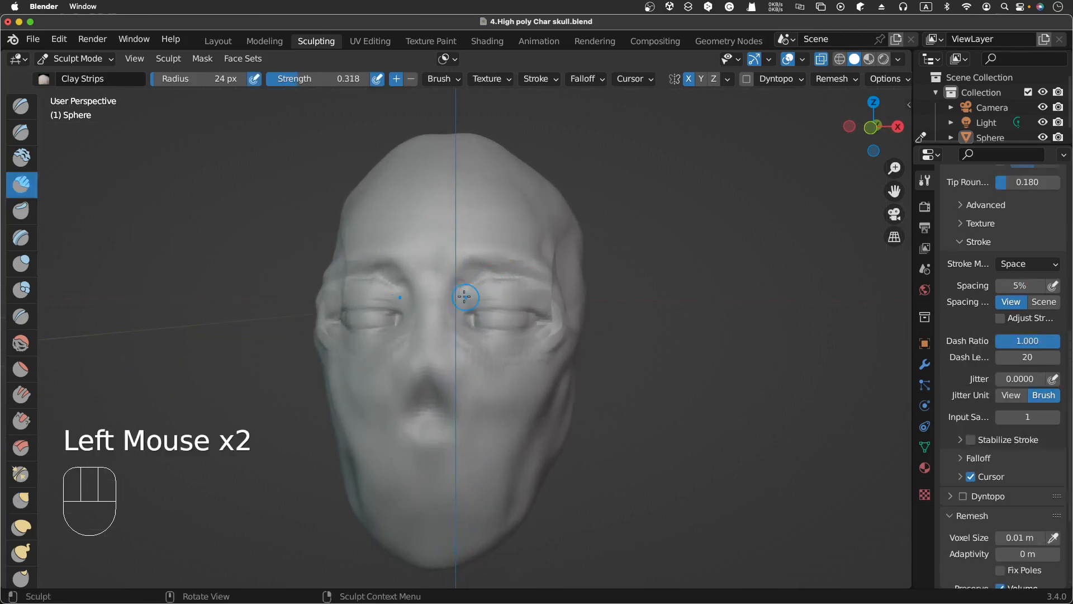
{"action": "left_click_drag", "start_coordinate": [465, 295], "coordinate": [497, 284]}
{"action": "left_click_drag", "start_coordinate": [469, 291], "coordinate": [515, 292]}
{"action": "left_click_drag", "start_coordinate": [480, 292], "coordinate": [525, 299]}
{"action": "mouse_move", "coordinate": [472, 320]}
{"action": "left_mouse_down"}
{"action": "mouse_move", "coordinate": [477, 330]}
{"action": "mouse_move", "coordinate": [464, 335]}
{"action": "mouse_move", "coordinate": [475, 343]}
{"action": "left_mouse_up"}
{"action": "left_click_drag", "start_coordinate": [478, 346], "coordinate": [500, 349]}
{"action": "mouse_move", "coordinate": [506, 347]}
{"action": "left_mouse_down"}
{"action": "mouse_move", "coordinate": [566, 317]}
{"action": "mouse_move", "coordinate": [545, 305]}
{"action": "mouse_move", "coordinate": [550, 319]}
{"action": "left_mouse_up"}
{"action": "left_click_drag", "start_coordinate": [551, 322], "coordinate": [556, 329]}
{"action": "left_click_drag", "start_coordinate": [556, 327], "coordinate": [558, 328]}
Step: Dab Clay Strips at the outer corner of the eye
{"action": "key", "text": "ctrl"}
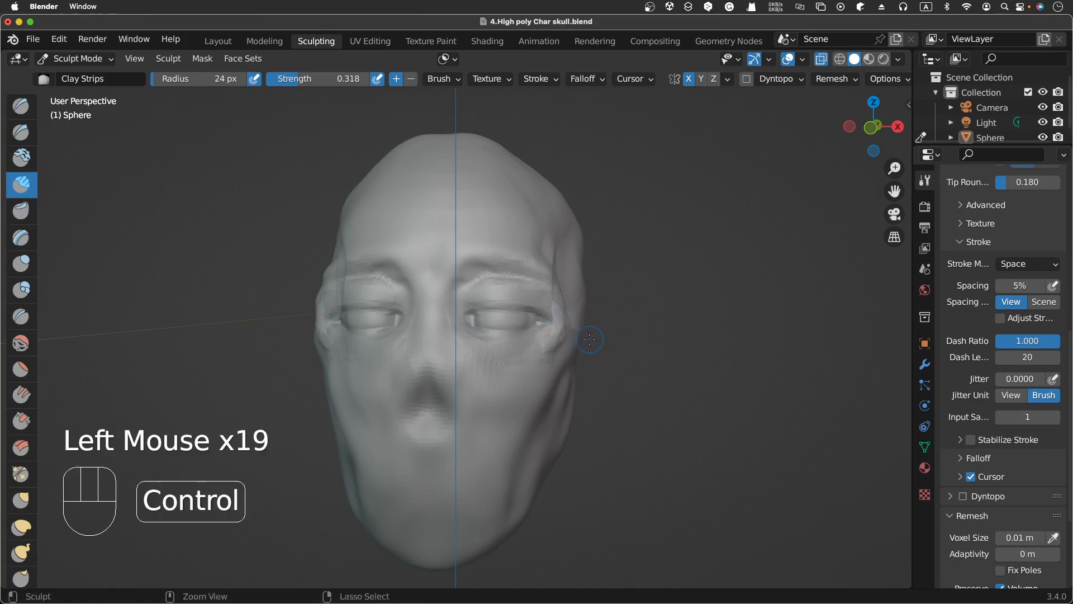
{"action": "key", "text": "ctrl+r"}
{"action": "key", "text": "ctrl+e"}
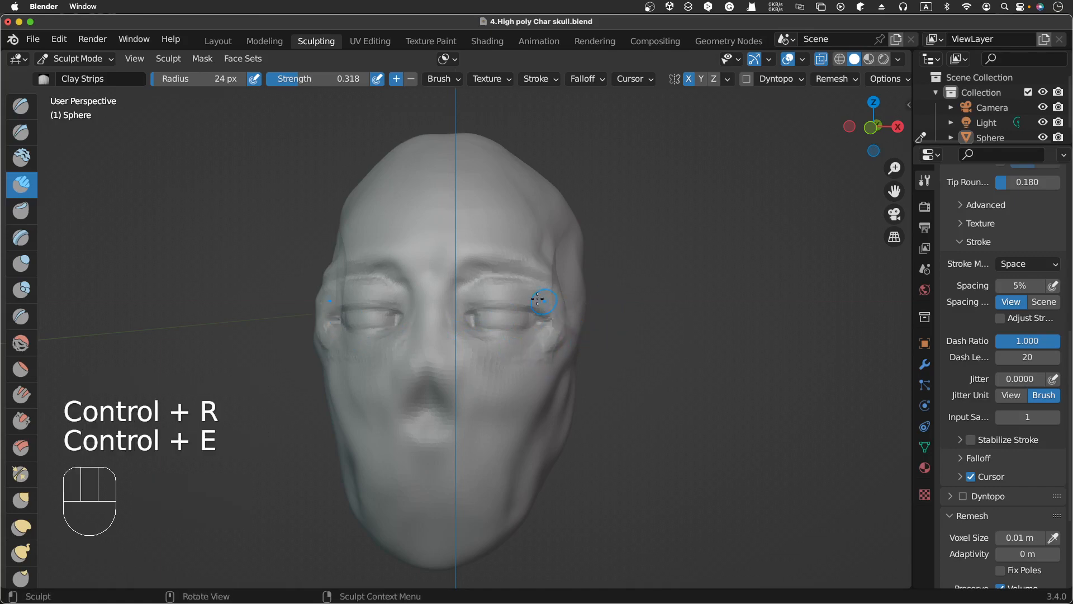
{"action": "left_click", "coordinate": [552, 327]}
{"action": "left_click", "coordinate": [553, 327]}
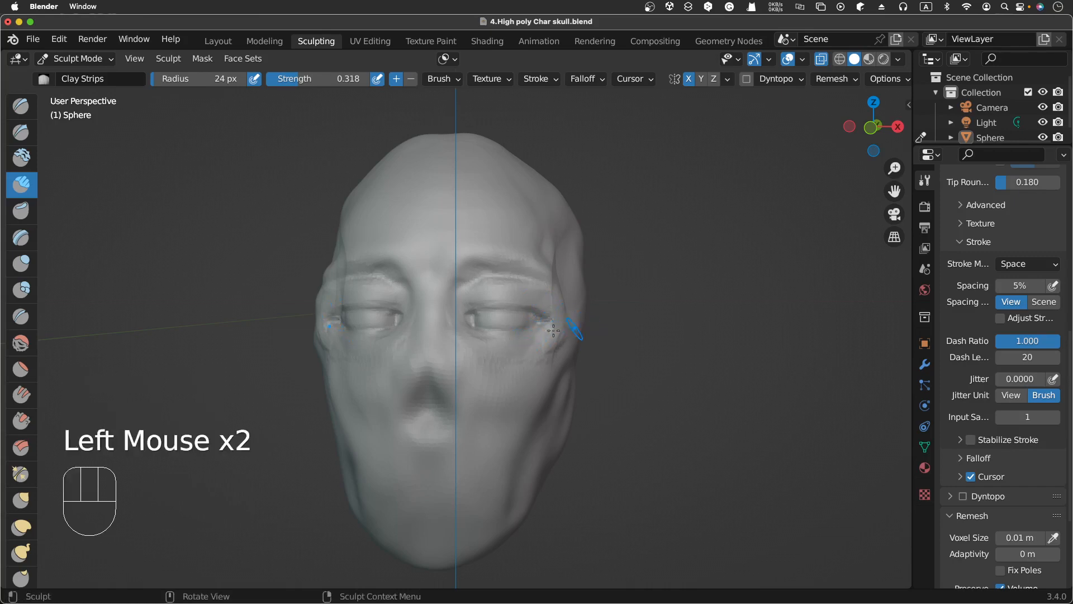
Step: Switch to the Smooth brush and smooth along the outer corner and side of the eye
{"action": "left_click", "coordinate": [21, 342]}
{"action": "left_click", "coordinate": [549, 324]}
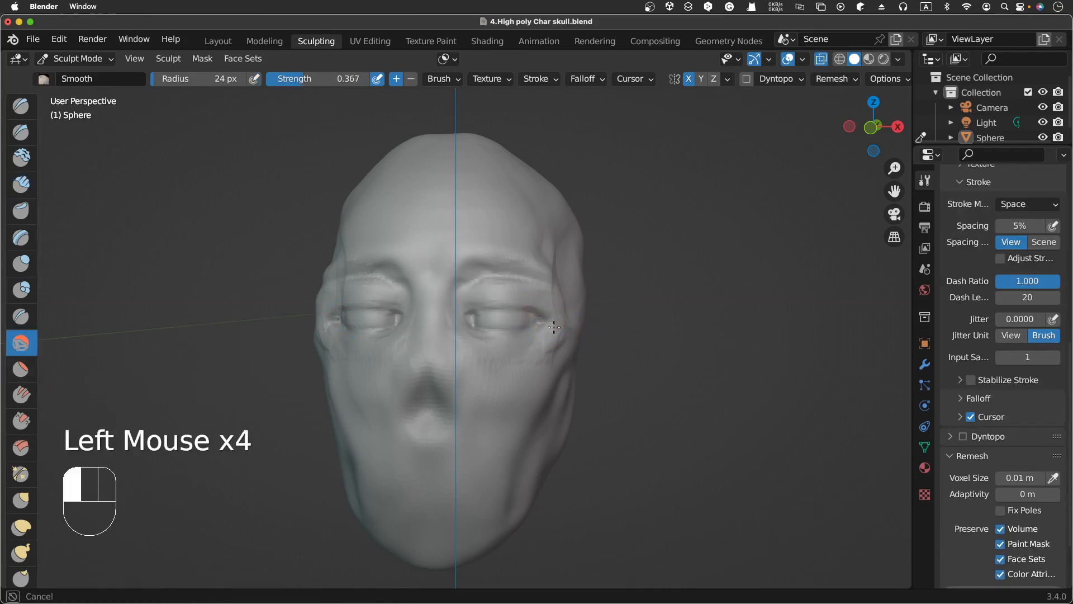
{"action": "left_click", "coordinate": [549, 324]}
{"action": "left_click", "coordinate": [549, 324]}
{"action": "left_click", "coordinate": [549, 327]}
{"action": "left_click", "coordinate": [549, 331]}
{"action": "left_click", "coordinate": [550, 334]}
{"action": "left_click", "coordinate": [551, 339]}
{"action": "left_click", "coordinate": [552, 342]}
{"action": "left_click", "coordinate": [553, 345]}
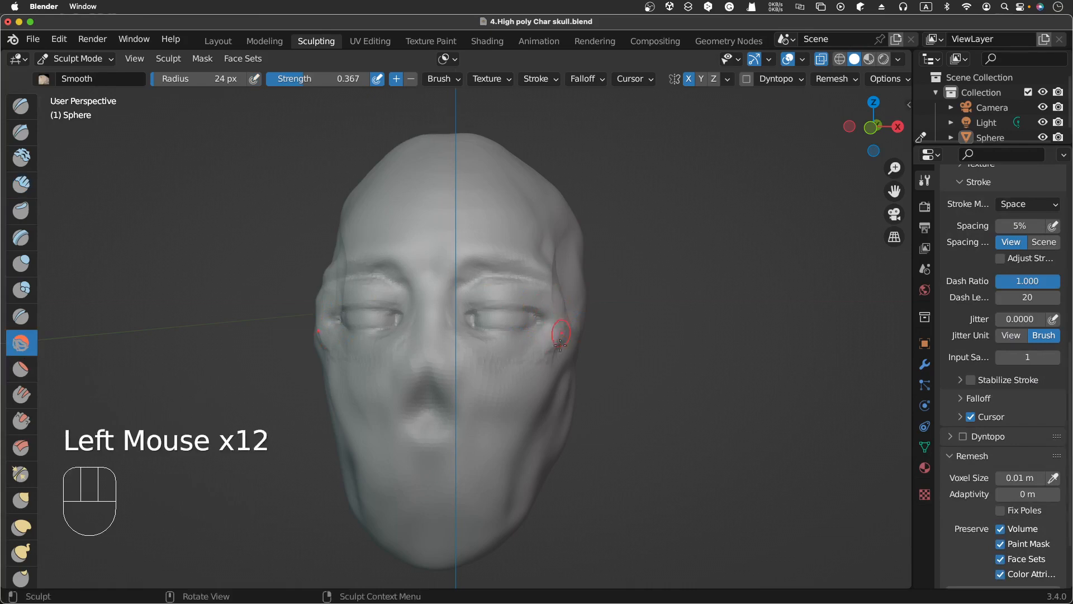
{"action": "left_click", "coordinate": [553, 350]}
{"action": "left_click", "coordinate": [553, 352]}
{"action": "left_click", "coordinate": [545, 346]}
{"action": "left_click", "coordinate": [546, 332]}
{"action": "left_click", "coordinate": [547, 319]}
{"action": "left_click", "coordinate": [548, 306]}
{"action": "left_click", "coordinate": [549, 299]}
{"action": "left_click", "coordinate": [548, 297]}
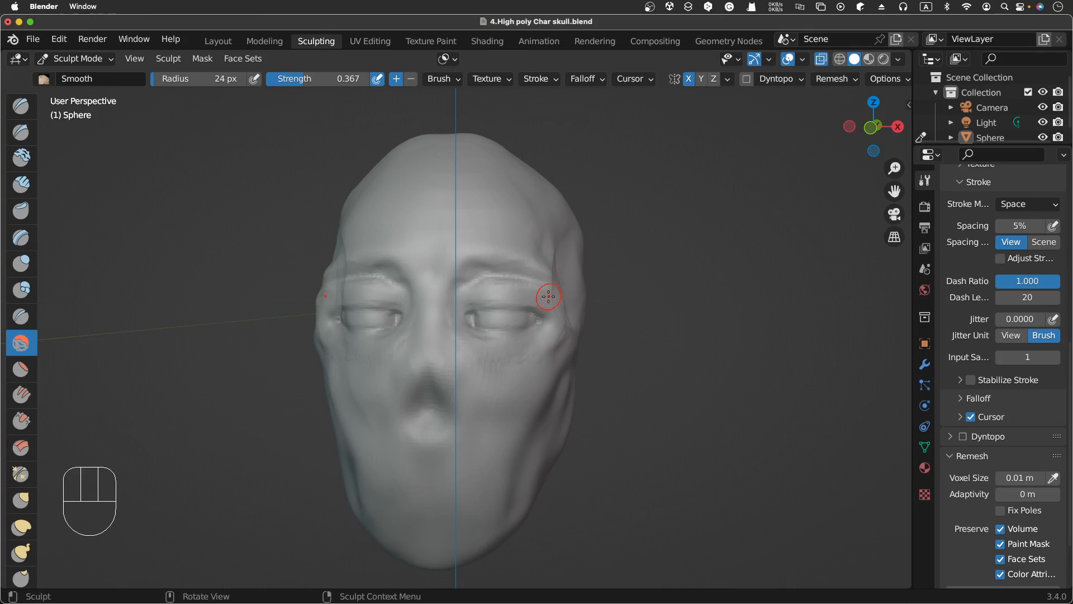
{"action": "middle_click_drag", "start_coordinate": [547, 299], "coordinate": [547, 299]}
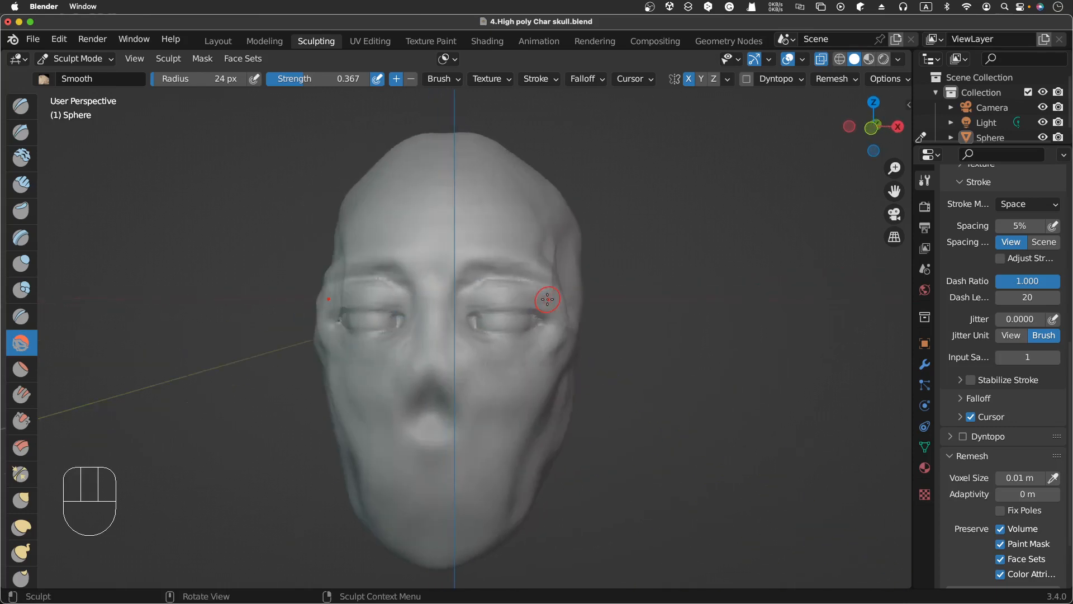
Step: Select the Clay brush and build up the area under the nose with short downward strokes
{"action": "middle_click_drag", "start_coordinate": [547, 299], "coordinate": [839, 281]}
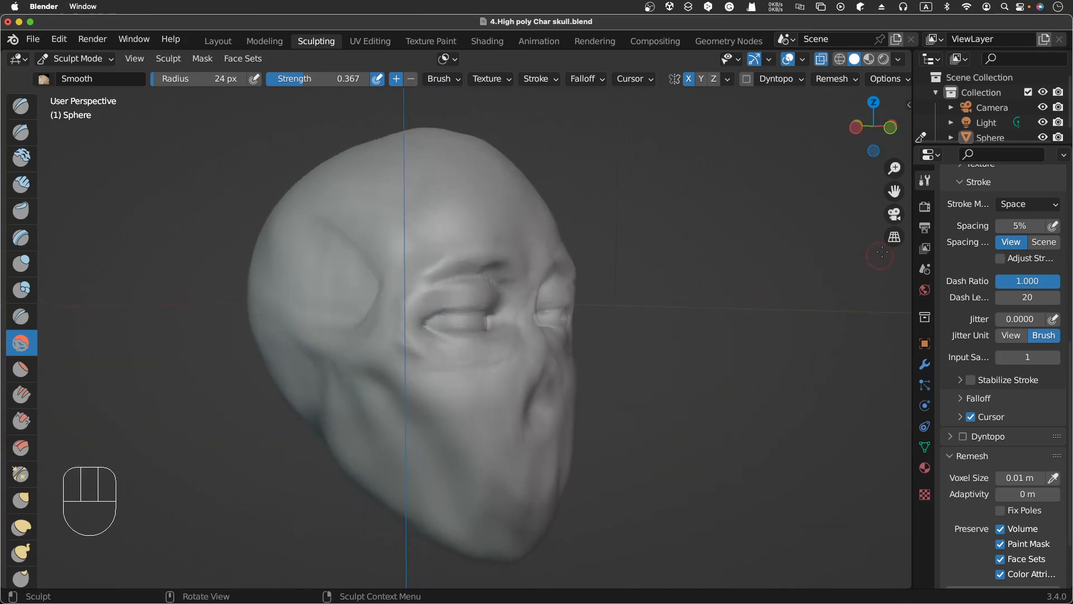
{"action": "left_click", "coordinate": [895, 237]}
{"action": "scroll", "coordinate": [791, 297], "scroll_direction": "right", "scroll_amount": 5}
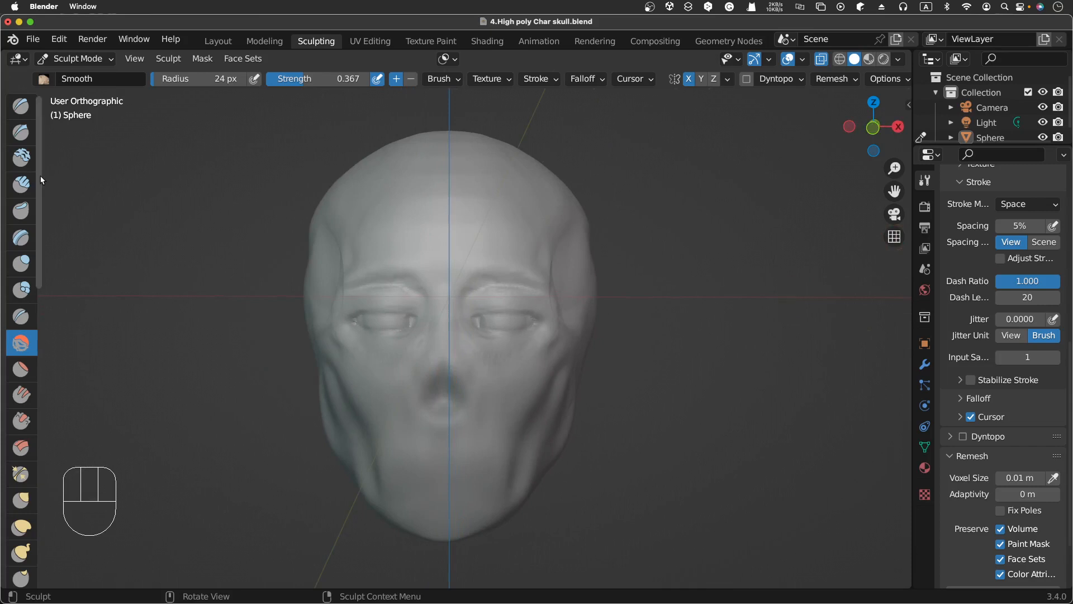
{"action": "left_click", "coordinate": [23, 158]}
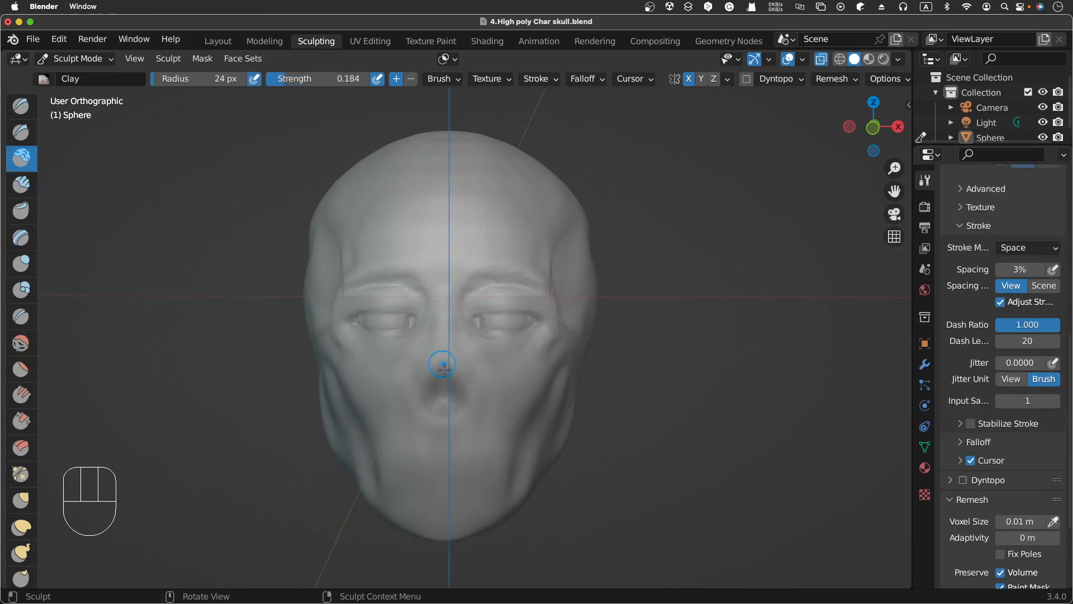
{"action": "mouse_move", "coordinate": [441, 394]}
{"action": "left_mouse_down"}
{"action": "mouse_move", "coordinate": [464, 402]}
{"action": "mouse_move", "coordinate": [443, 395]}
{"action": "mouse_move", "coordinate": [440, 408]}
{"action": "left_mouse_up"}
{"action": "scroll", "coordinate": [445, 404], "scroll_direction": "right", "scroll_amount": 5}
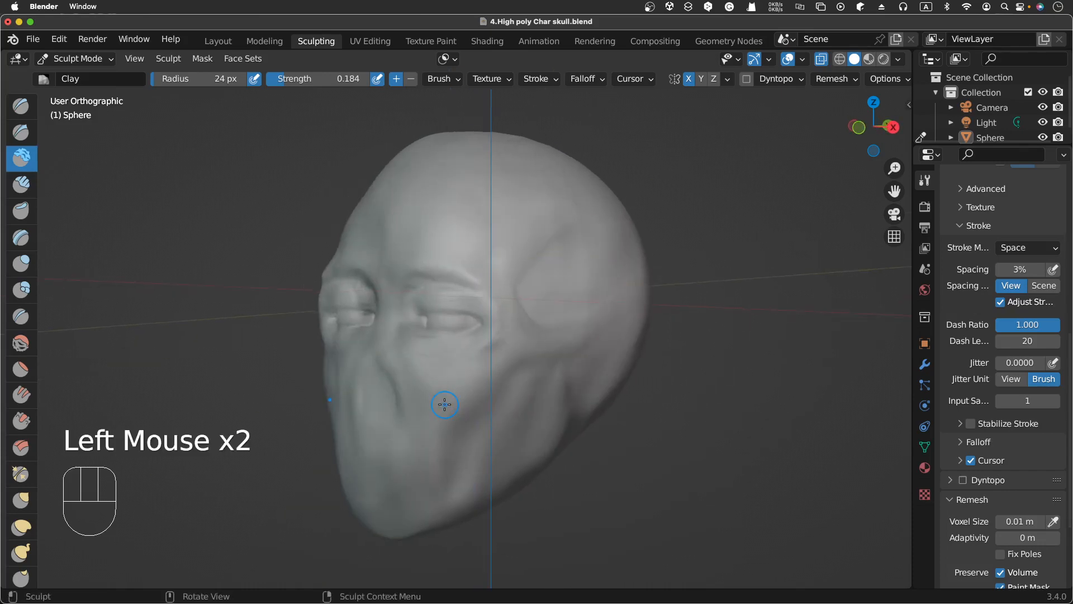
{"action": "key", "text": "KP_3"}
{"action": "key", "text": "KP_1"}
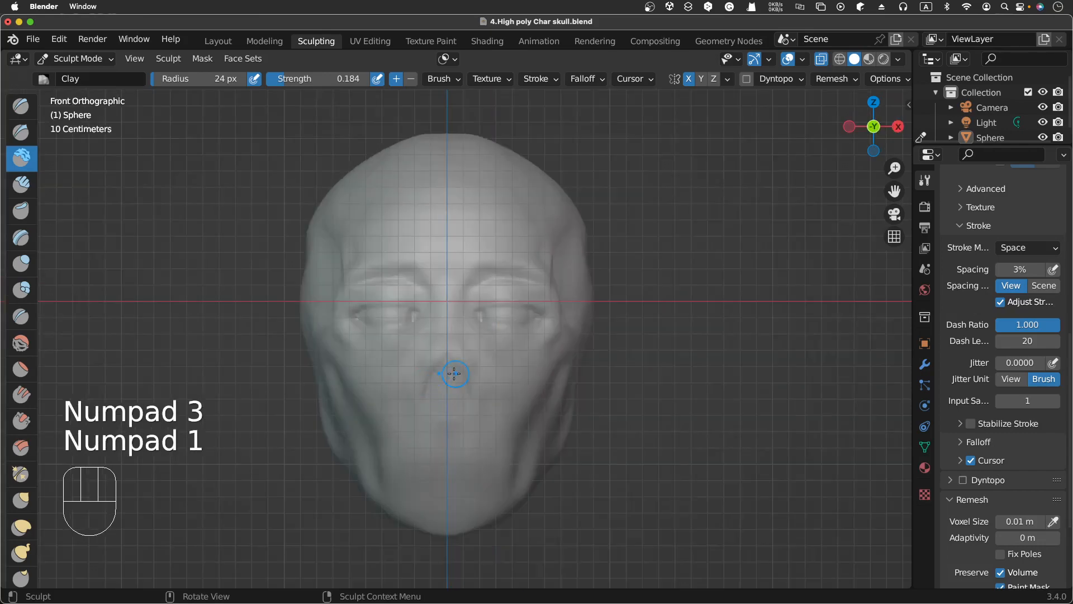
{"action": "mouse_move", "coordinate": [454, 374]}
{"action": "left_mouse_down"}
{"action": "mouse_move", "coordinate": [441, 401]}
{"action": "mouse_move", "coordinate": [442, 374]}
{"action": "mouse_move", "coordinate": [452, 387]}
{"action": "left_mouse_up"}
{"action": "key", "text": "KP_3"}
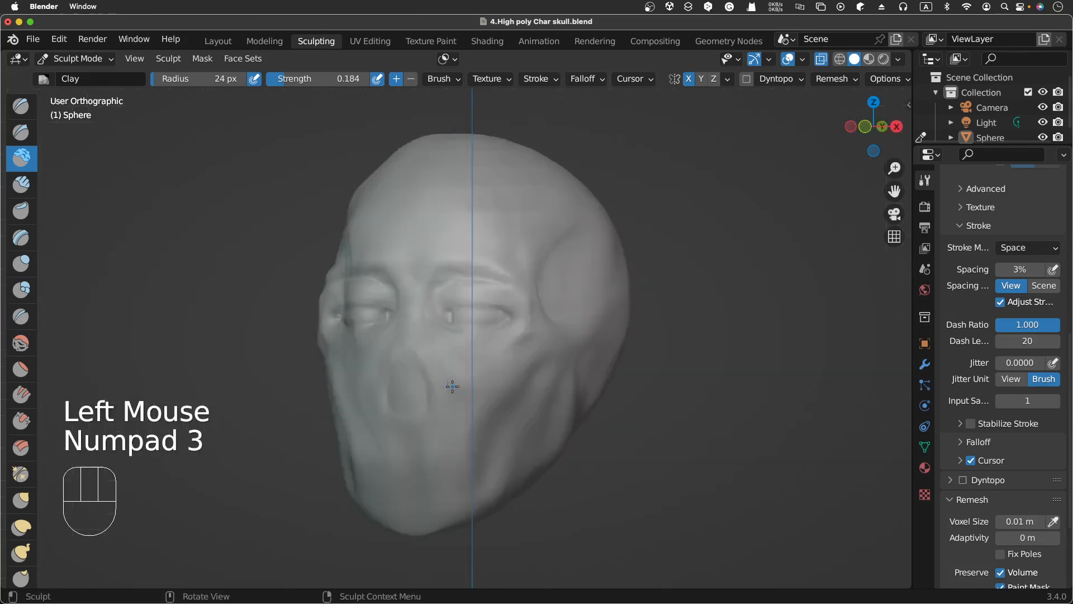
{"action": "key", "text": "KP_1"}
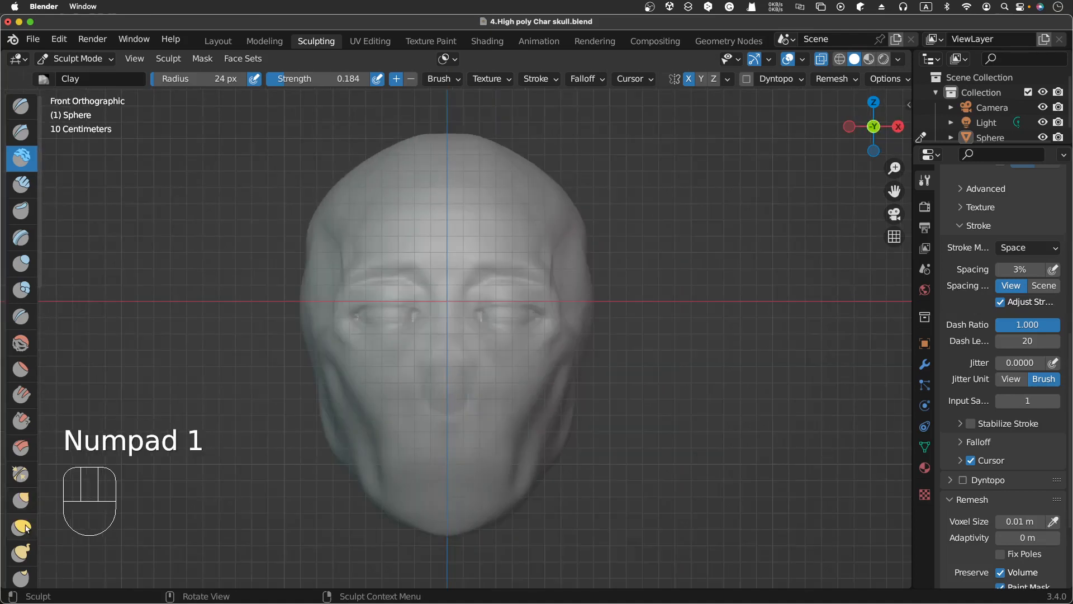
Step: Switch to the Snake Hook brush and pull the nose tip slightly downward
{"action": "left_click", "coordinate": [27, 554]}
{"action": "left_click", "coordinate": [447, 377]}
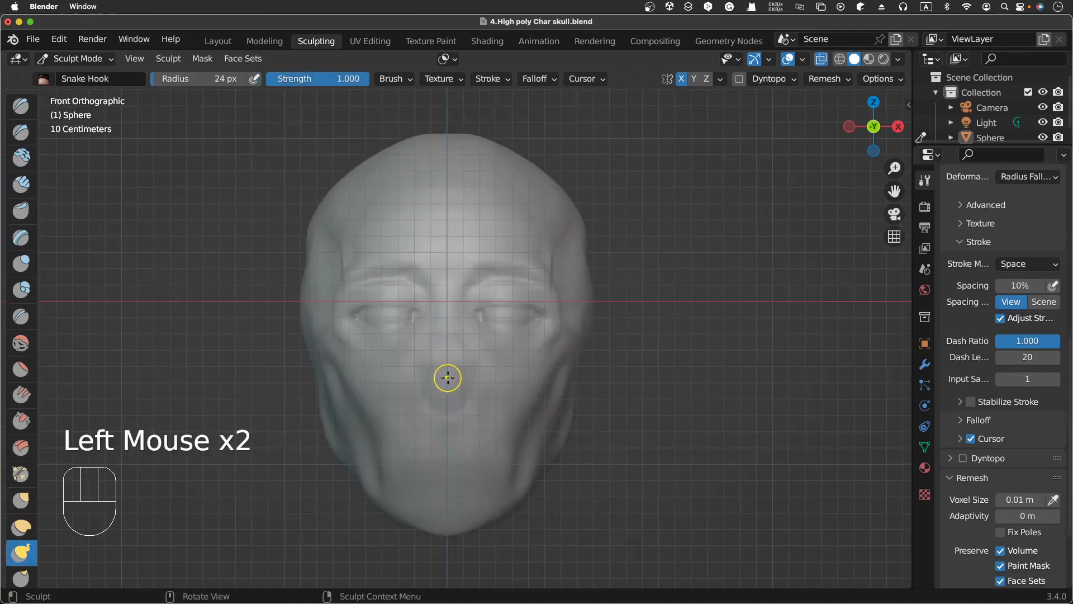
{"action": "left_click_drag", "start_coordinate": [447, 378], "coordinate": [447, 387]}
{"action": "left_click", "coordinate": [446, 386]}
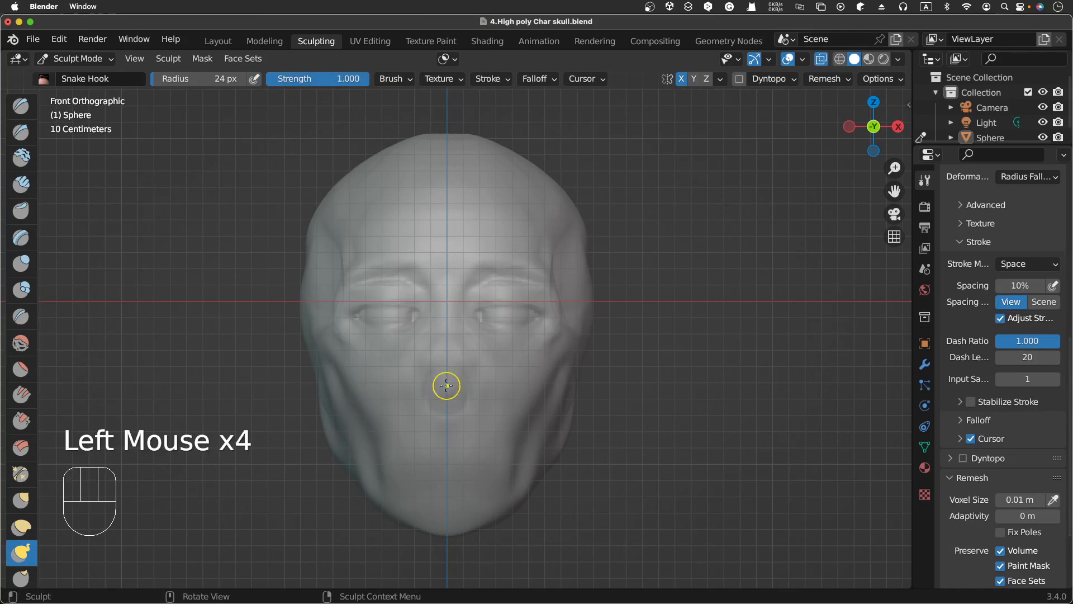
{"action": "key", "text": "KP_3"}
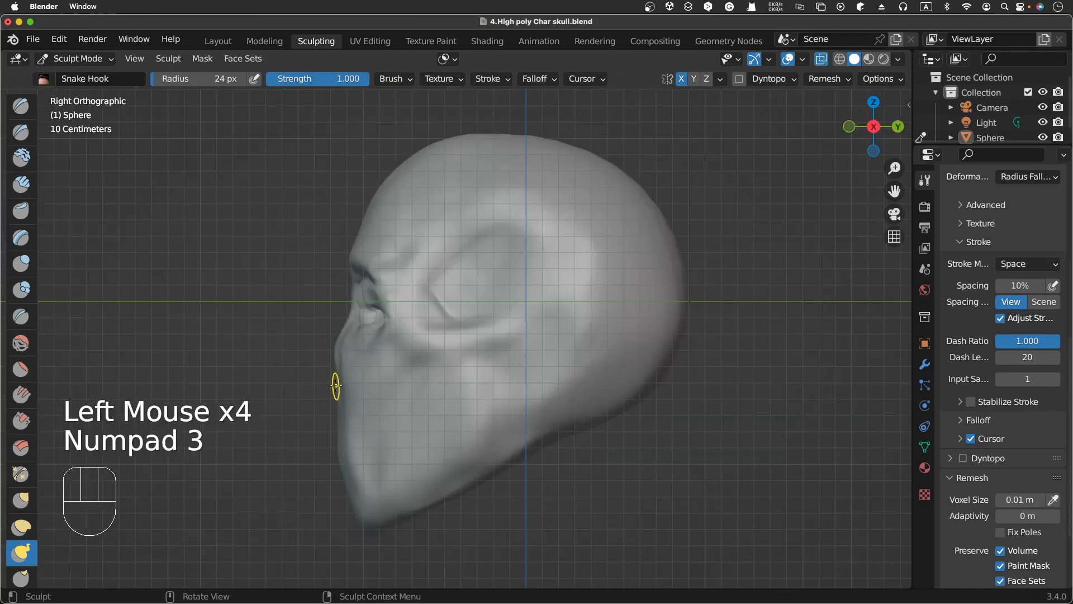
Step: Pull the nose tip upward with Snake Hook, then undo the last two strokes
{"action": "mouse_move", "coordinate": [336, 386]}
{"action": "left_mouse_down"}
{"action": "mouse_move", "coordinate": [321, 393]}
{"action": "mouse_move", "coordinate": [334, 372]}
{"action": "left_mouse_up"}
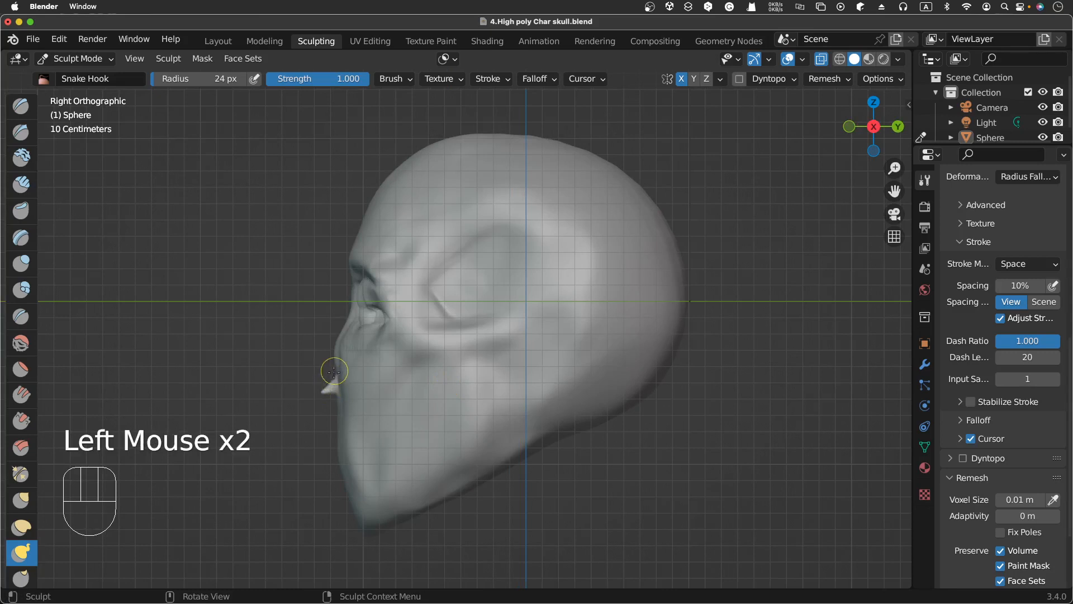
{"action": "key", "text": "super+z"}
{"action": "key", "text": "super+z"}
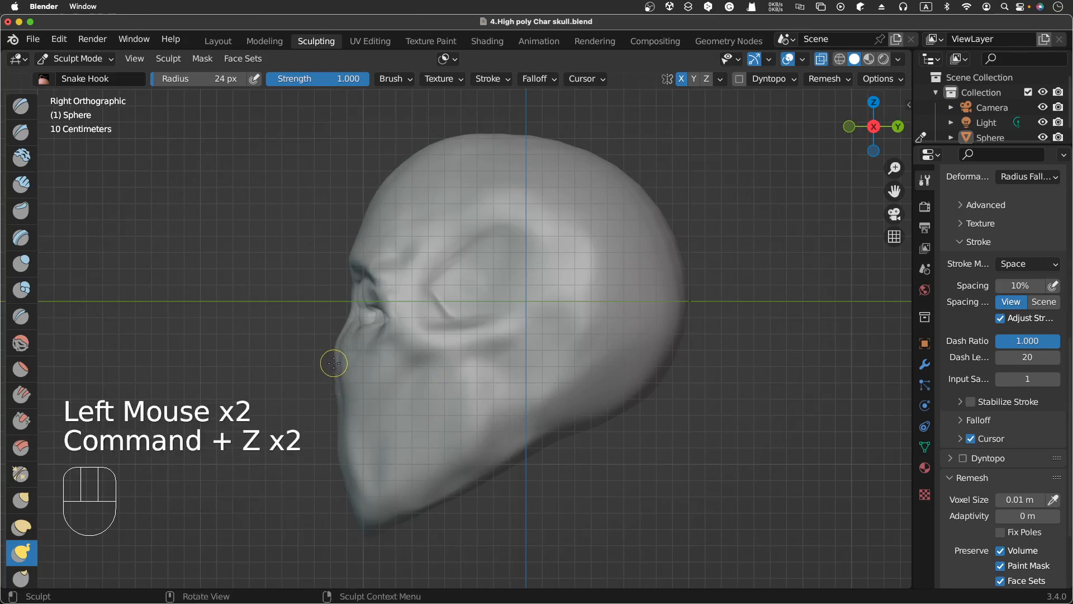
Step: Set the Snake Hook radius to 50 px and try pulling the nose tip downward, undoing the stroke
{"action": "scroll", "coordinate": [334, 363], "scroll_direction": "left", "scroll_amount": 10}
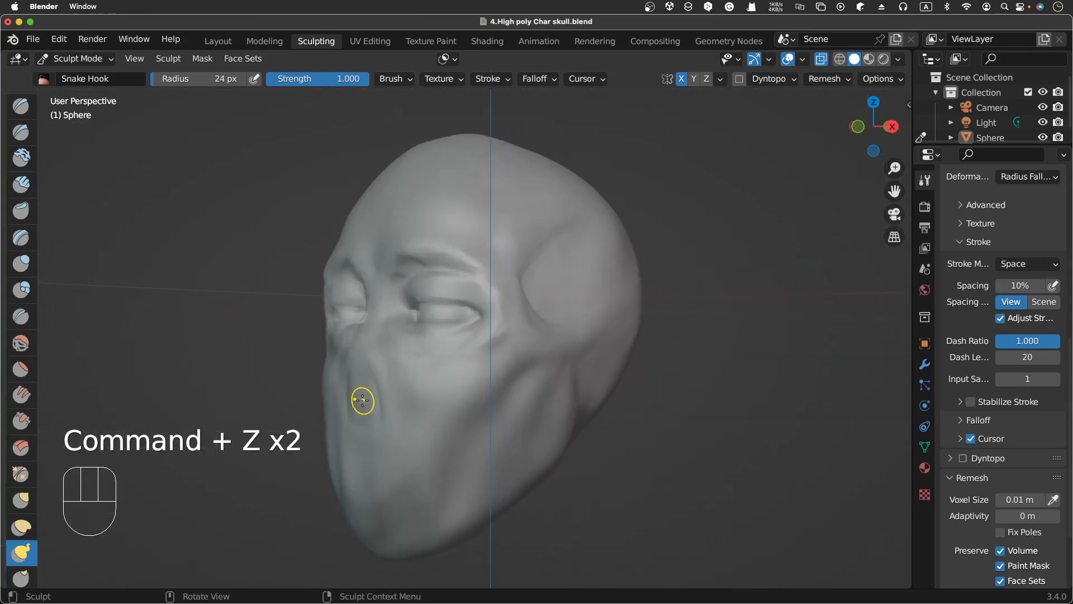
{"action": "key", "text": "f"}
{"action": "left_click", "coordinate": [374, 385]}
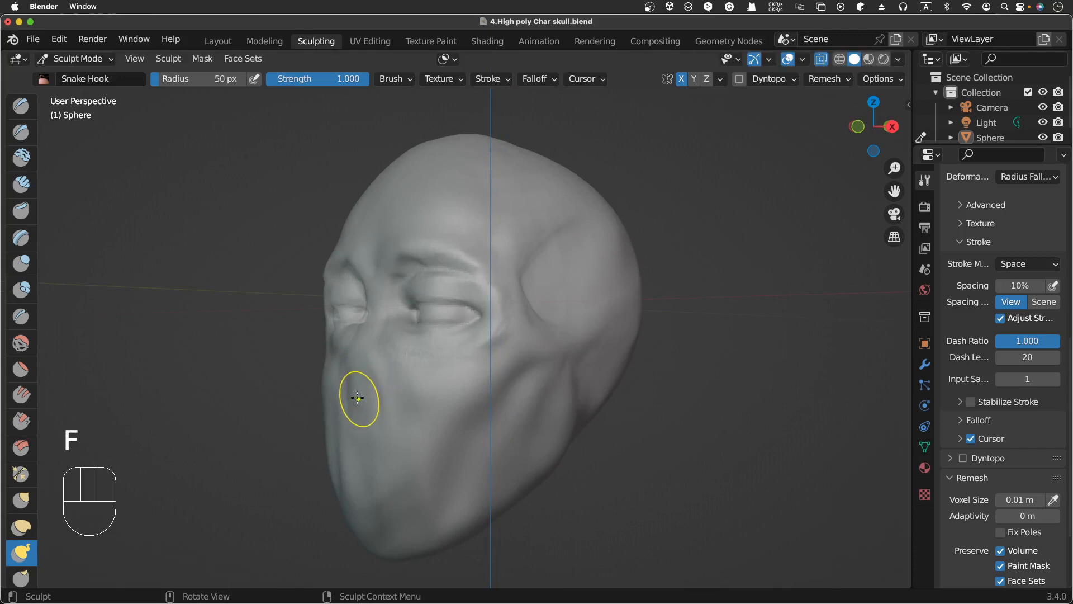
{"action": "scroll", "coordinate": [386, 393], "scroll_direction": "left", "scroll_amount": 8}
{"action": "scroll", "coordinate": [385, 392], "scroll_direction": "left", "scroll_amount": 2}
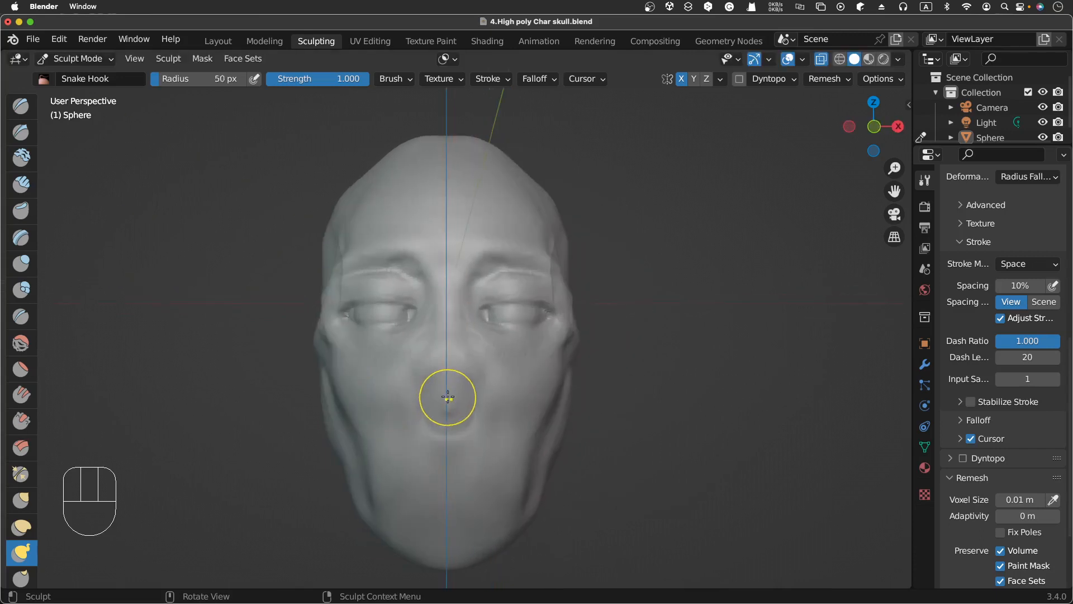
{"action": "left_click_drag", "start_coordinate": [448, 392], "coordinate": [448, 407]}
{"action": "key", "text": "super+z"}
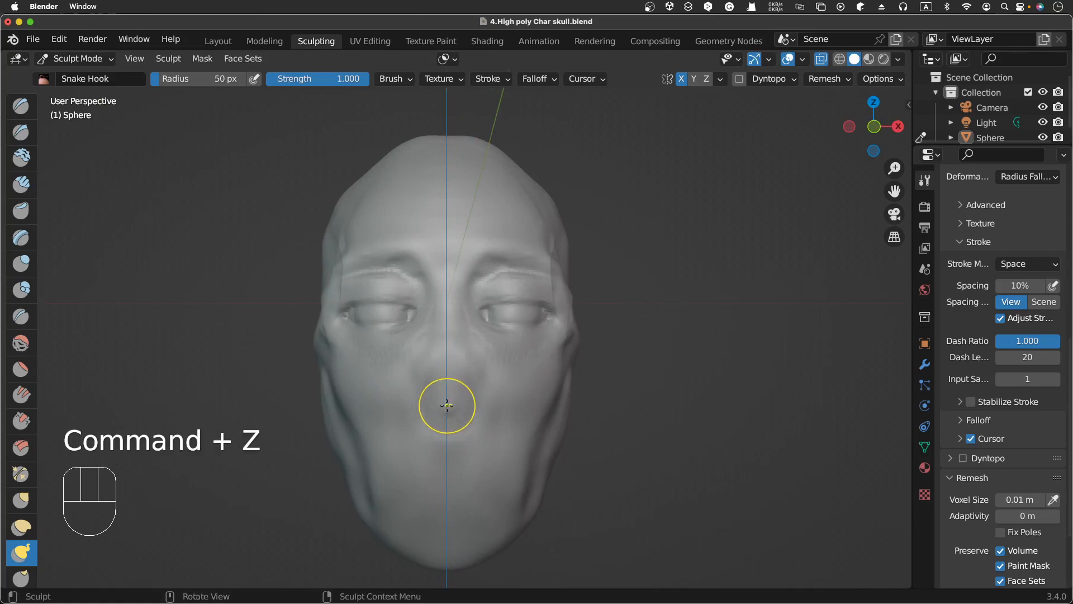
Step: Pull the nose tip outward in profile with several Snake Hook strokes to form a protruding nose
{"action": "key", "text": "KP_3"}
{"action": "scroll", "coordinate": [448, 402], "scroll_direction": "left", "scroll_amount": 5}
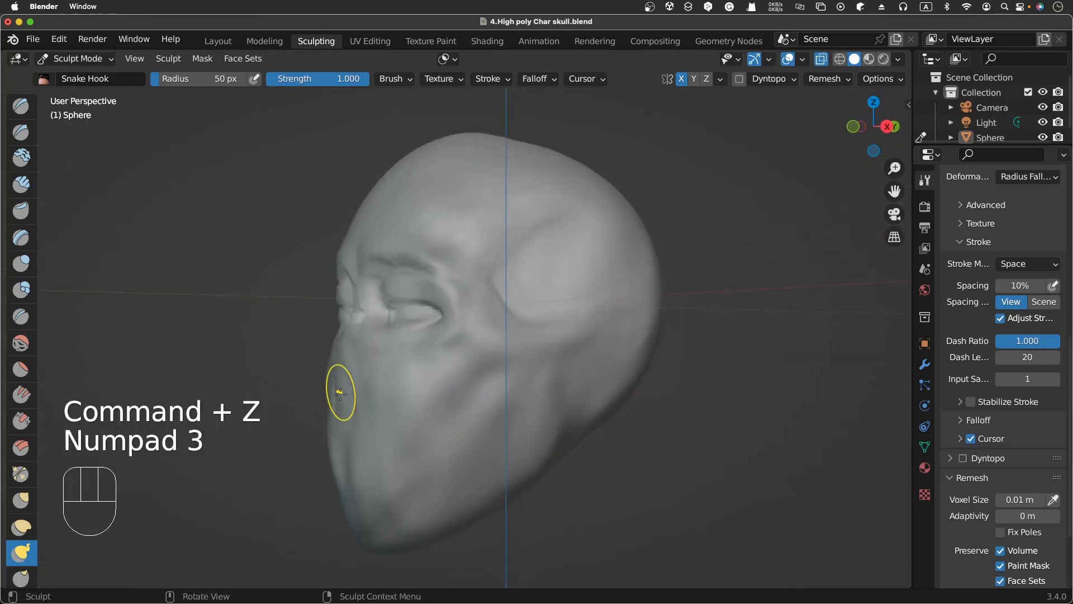
{"action": "left_click_drag", "start_coordinate": [339, 392], "coordinate": [324, 391]}
{"action": "left_click_drag", "start_coordinate": [331, 383], "coordinate": [333, 371]}
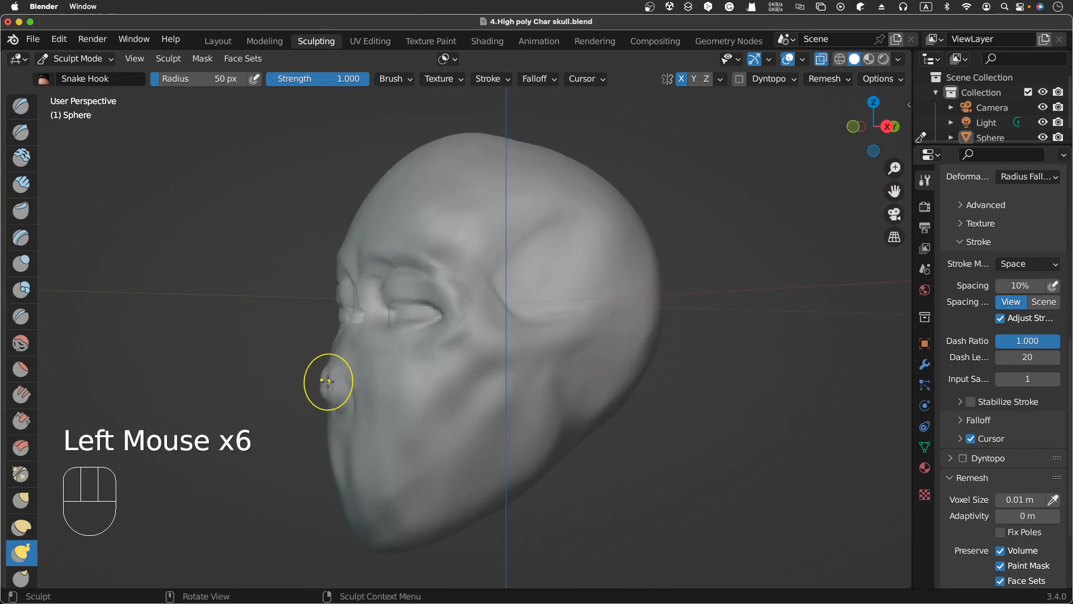
{"action": "left_click_drag", "start_coordinate": [330, 383], "coordinate": [322, 393]}
{"action": "mouse_move", "coordinate": [328, 393]}
{"action": "left_mouse_down"}
{"action": "mouse_move", "coordinate": [330, 404]}
{"action": "mouse_move", "coordinate": [328, 393]}
{"action": "left_mouse_up"}
{"action": "left_click_drag", "start_coordinate": [338, 344], "coordinate": [331, 353]}
{"action": "scroll", "coordinate": [343, 345], "scroll_direction": "left", "scroll_amount": 10}
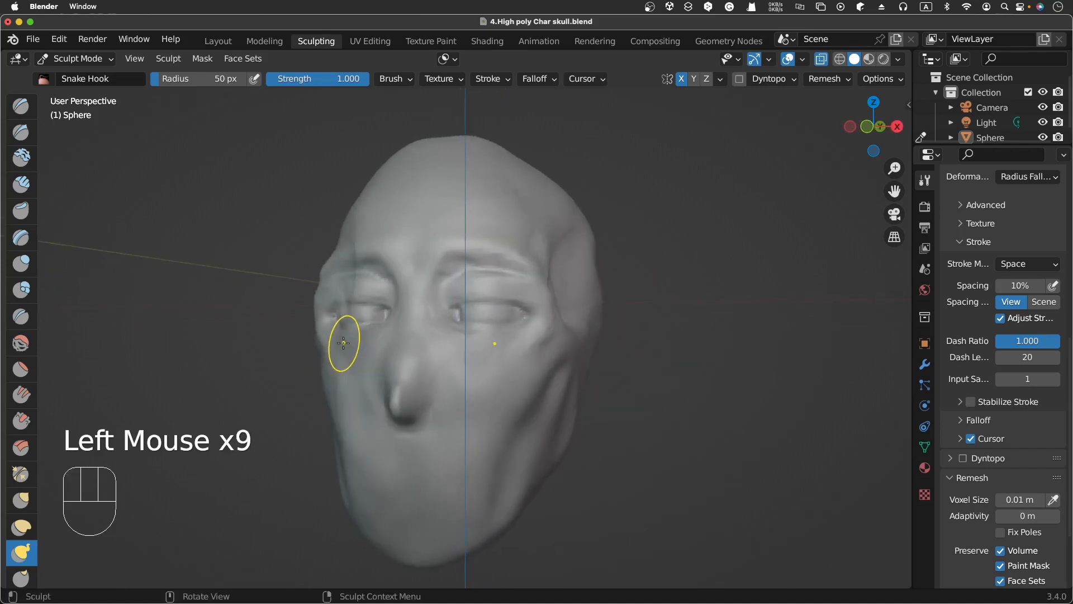
Step: Switch to the Grab brush and nudge the nose tip slightly upward from the front
{"action": "scroll", "coordinate": [343, 343], "scroll_direction": "right", "scroll_amount": 5}
{"action": "scroll", "coordinate": [344, 343], "scroll_direction": "left", "scroll_amount": 10}
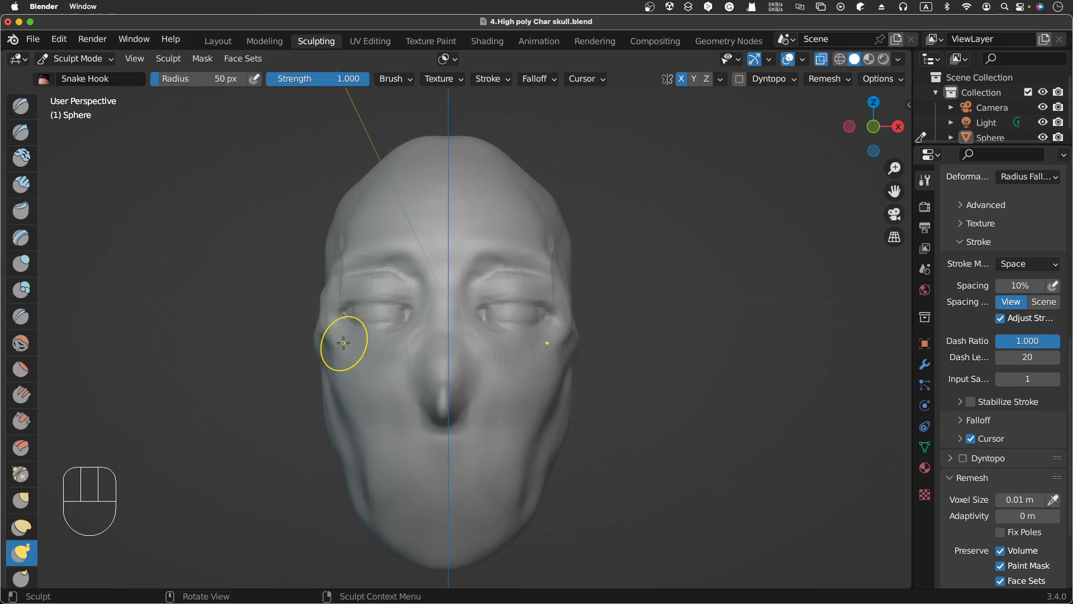
{"action": "left_click", "coordinate": [21, 501]}
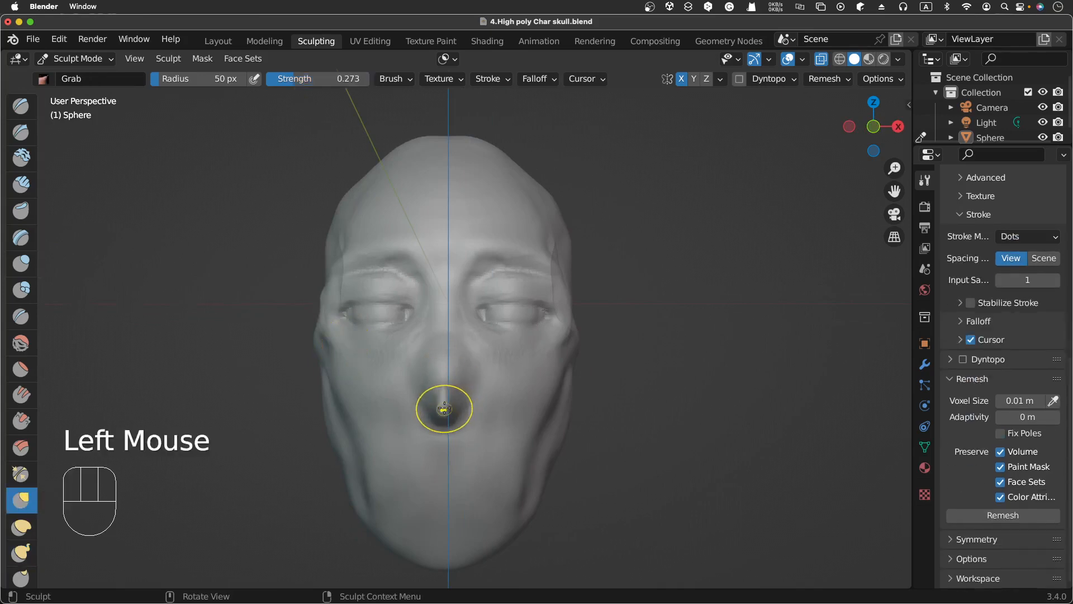
{"action": "left_click_drag", "start_coordinate": [445, 409], "coordinate": [446, 401]}
Step: Reshape the nose tip in side view with Grab strokes, pulling it down and forward
{"action": "scroll", "coordinate": [446, 401], "scroll_direction": "right", "scroll_amount": 10}
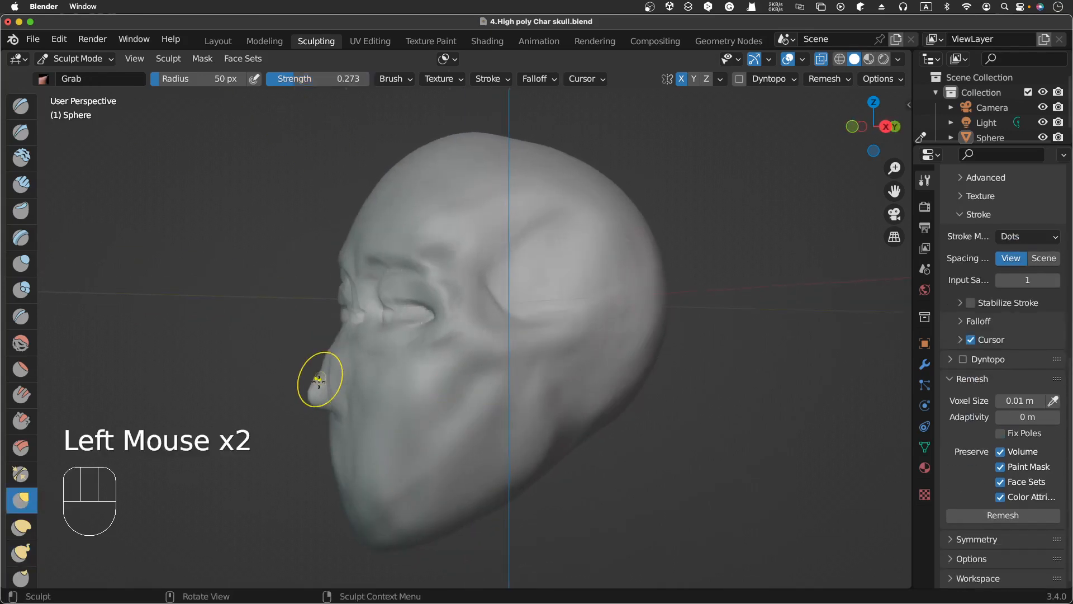
{"action": "left_click_drag", "start_coordinate": [318, 378], "coordinate": [316, 379]}
{"action": "left_click_drag", "start_coordinate": [322, 372], "coordinate": [319, 373]}
{"action": "left_click_drag", "start_coordinate": [324, 366], "coordinate": [321, 367]}
{"action": "mouse_move", "coordinate": [326, 370]}
{"action": "left_mouse_down"}
{"action": "mouse_move", "coordinate": [327, 401]}
{"action": "mouse_move", "coordinate": [312, 400]}
{"action": "left_mouse_up"}
{"action": "left_click", "coordinate": [324, 408]}
{"action": "left_click", "coordinate": [318, 391]}
{"action": "left_click", "coordinate": [318, 395]}
{"action": "left_click", "coordinate": [317, 390]}
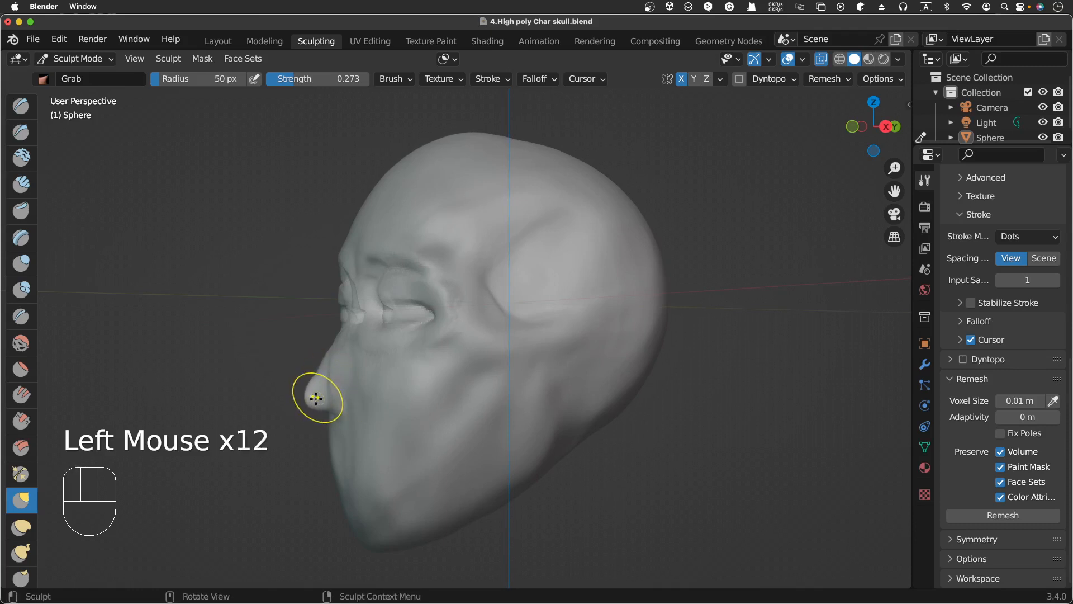
{"action": "left_click", "coordinate": [321, 385]}
{"action": "left_click", "coordinate": [323, 383]}
Step: Refine the nose bridge and underside of the tip with more Grab strokes in profile
{"action": "scroll", "coordinate": [327, 380], "scroll_direction": "right", "scroll_amount": 5}
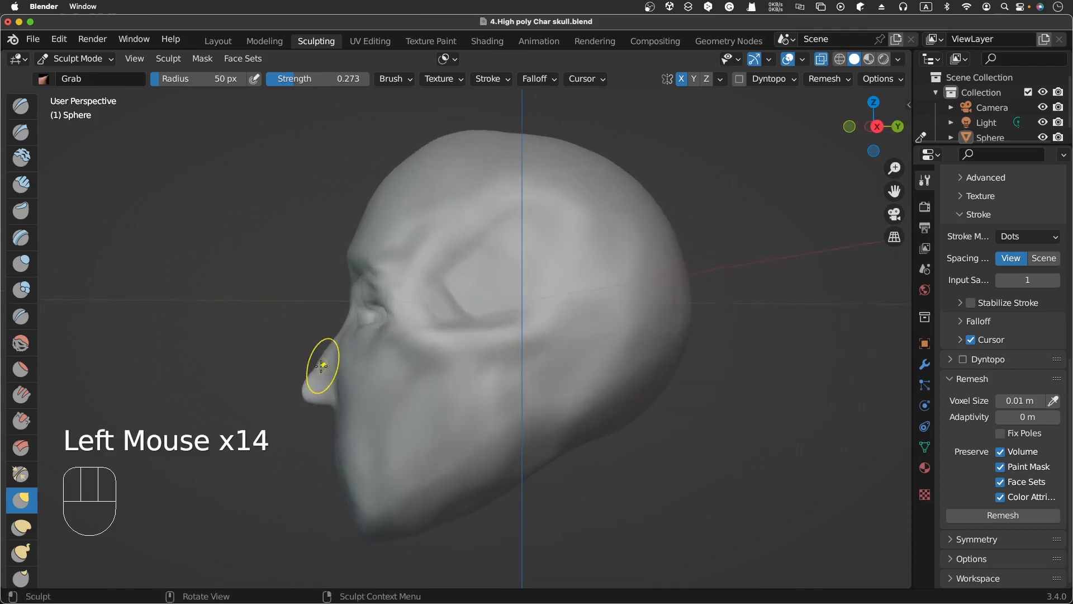
{"action": "left_click_drag", "start_coordinate": [321, 365], "coordinate": [318, 371]}
{"action": "mouse_move", "coordinate": [319, 371]}
{"action": "left_mouse_down"}
{"action": "mouse_move", "coordinate": [308, 398]}
{"action": "mouse_move", "coordinate": [319, 399]}
{"action": "left_mouse_up"}
{"action": "left_click_drag", "start_coordinate": [319, 400], "coordinate": [317, 377]}
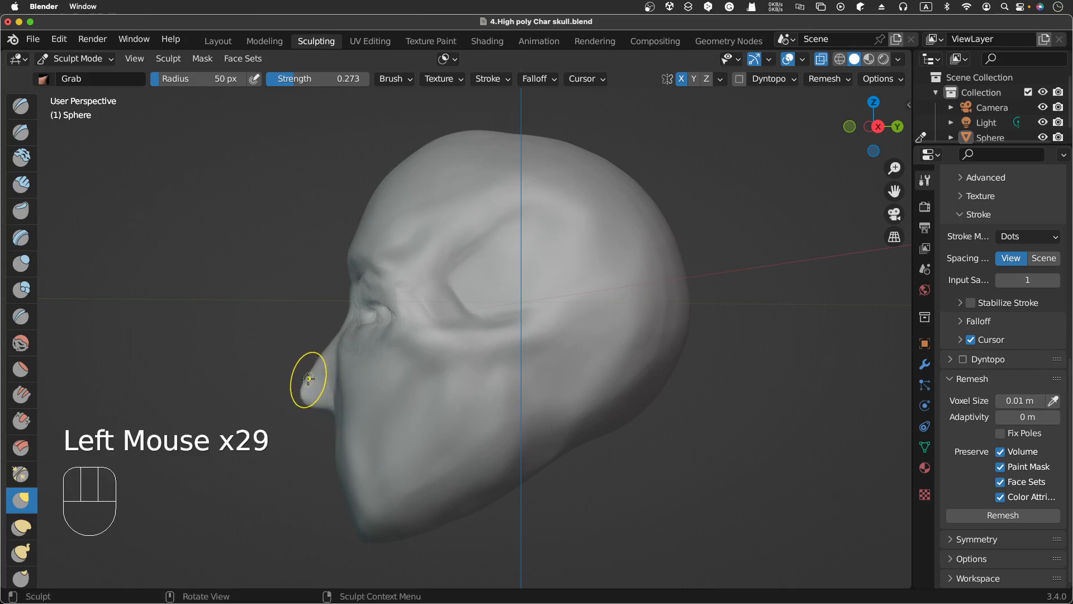
{"action": "left_click_drag", "start_coordinate": [310, 381], "coordinate": [327, 356], "text": "ctrl"}
{"action": "left_click", "coordinate": [311, 380], "text": "ctrl"}
{"action": "left_click", "coordinate": [313, 372], "text": "ctrl"}
{"action": "left_click", "coordinate": [318, 361], "text": "ctrl"}
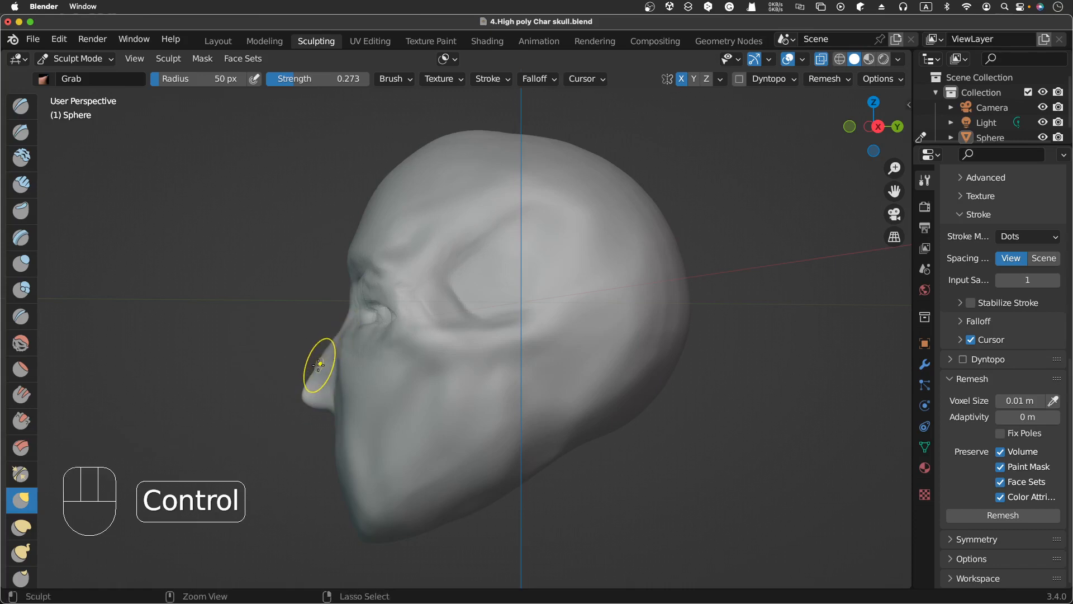
{"action": "mouse_move", "coordinate": [319, 367]}
{"action": "left_mouse_down", "text": "ctrl"}
{"action": "mouse_move", "coordinate": [334, 345]}
{"action": "mouse_move", "coordinate": [327, 358]}
{"action": "left_mouse_up", "text": "ctrl"}
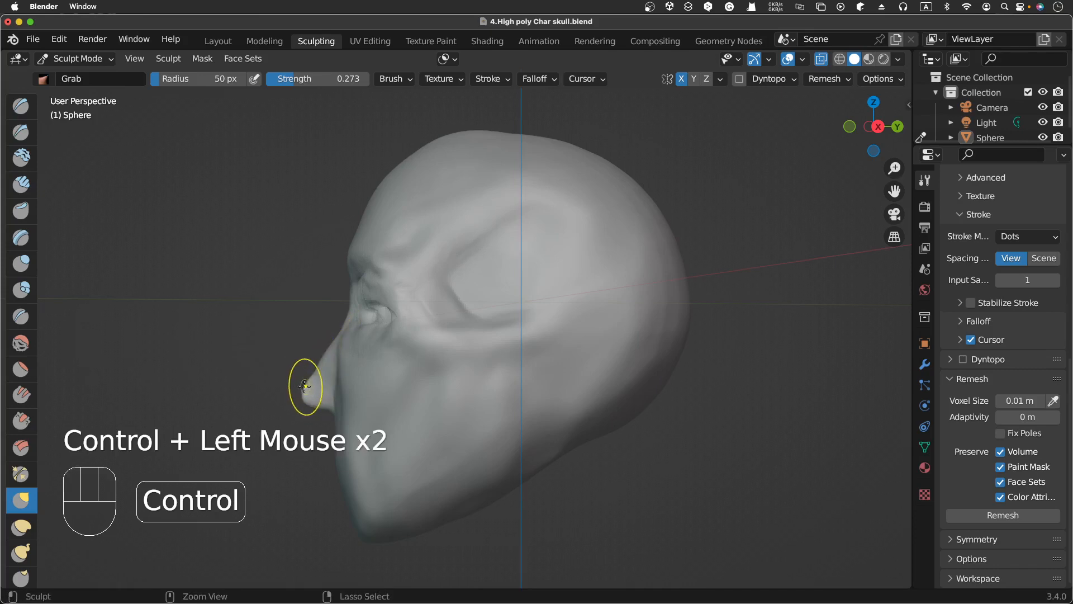
{"action": "left_click", "coordinate": [313, 390], "text": "ctrl"}
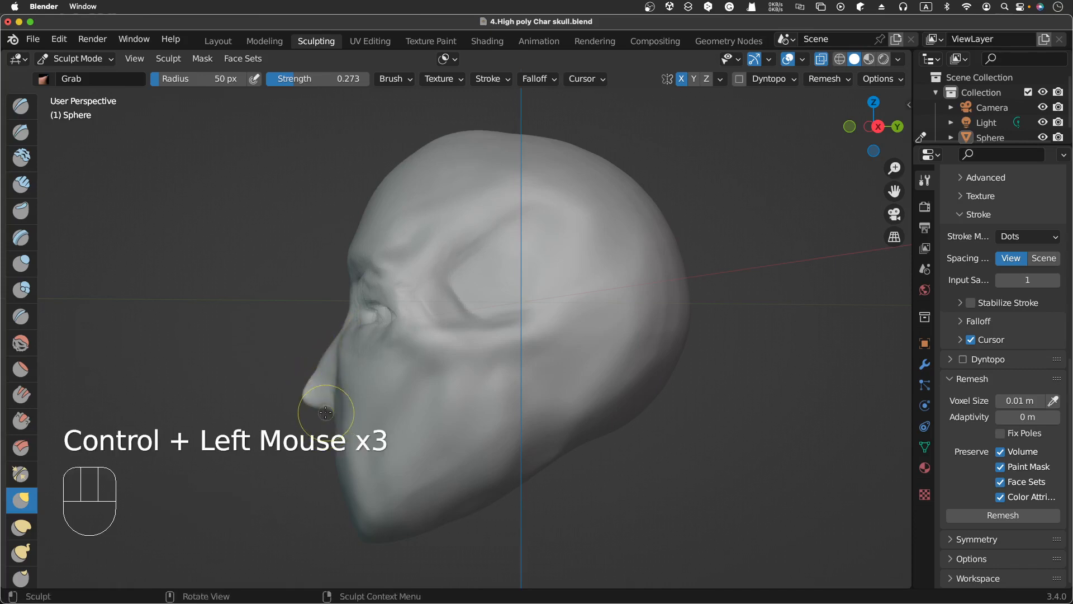
Step: Select the Clay Strips brush and set its radius to 29 px and strength to 0.247
{"action": "key", "text": "KP_1"}
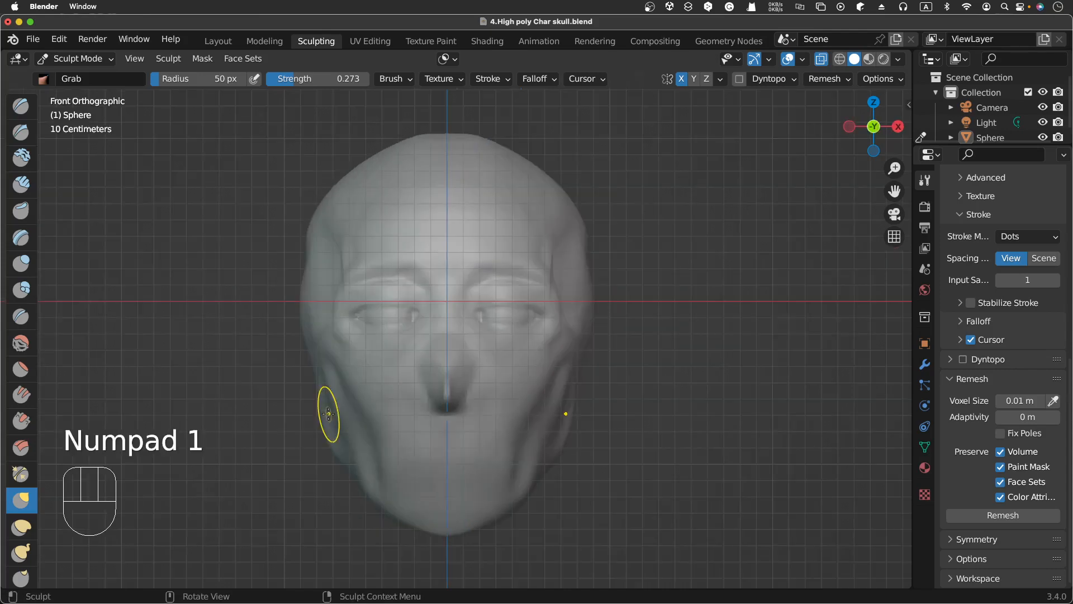
{"action": "key", "text": "KP_3"}
{"action": "key", "text": "KP_1"}
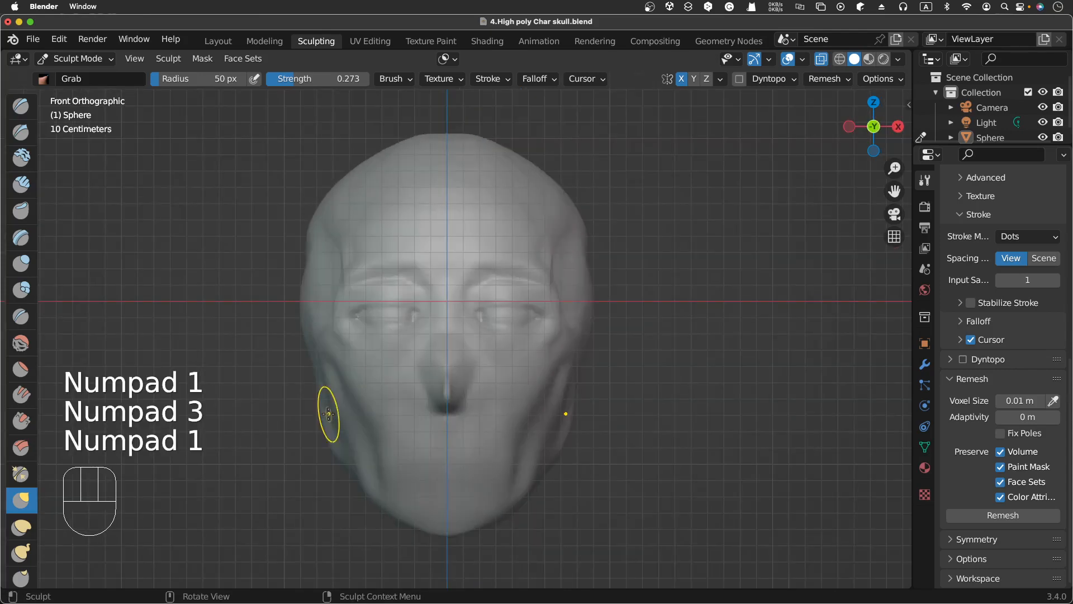
{"action": "left_click", "coordinate": [25, 188]}
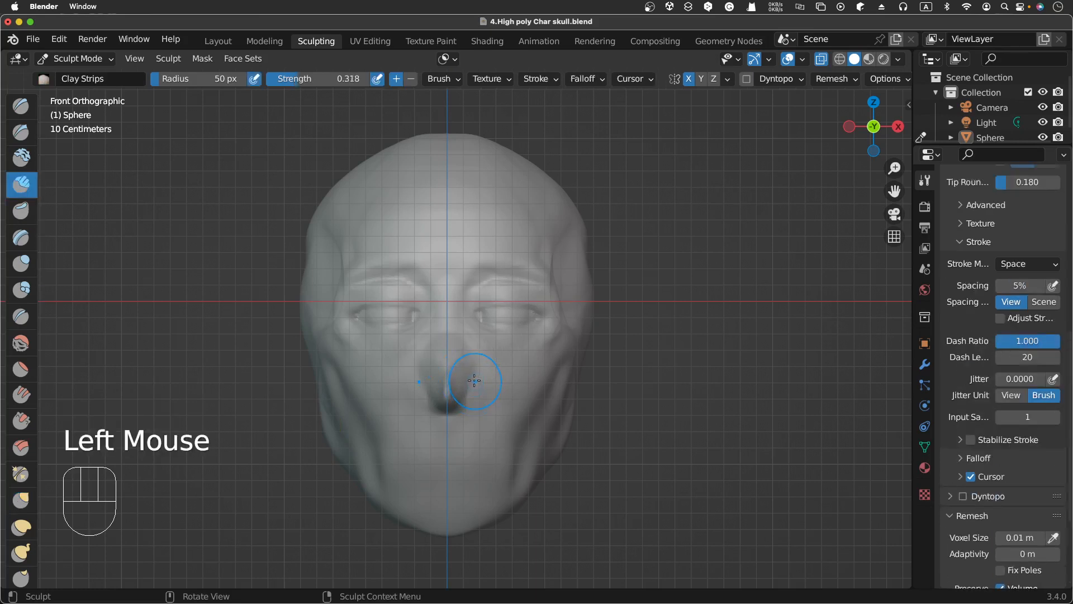
{"action": "key", "text": "f"}
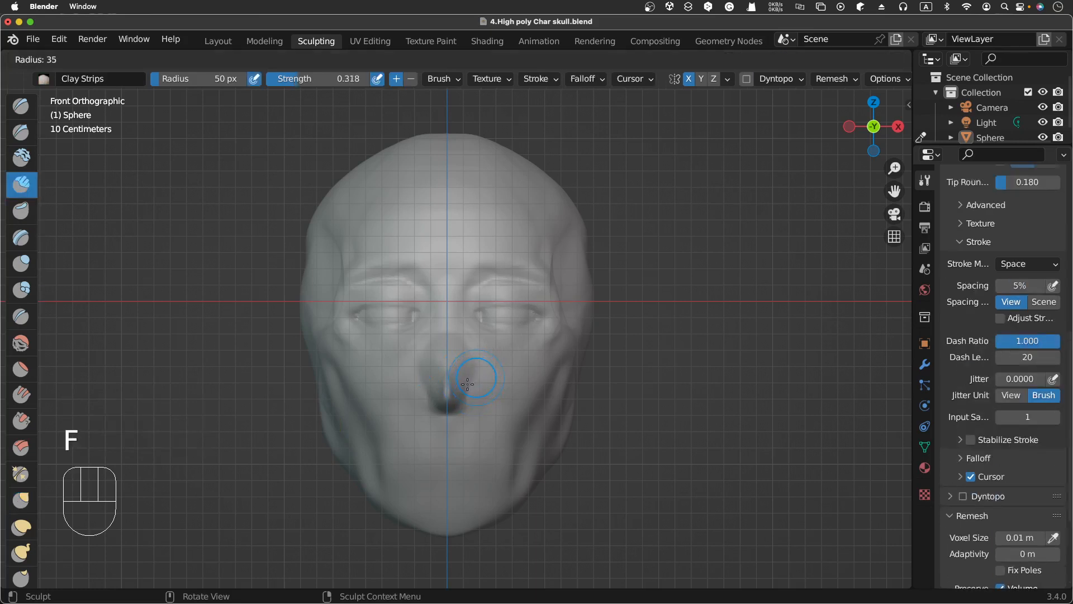
{"action": "left_click", "coordinate": [464, 386]}
{"action": "key", "text": "shift+f"}
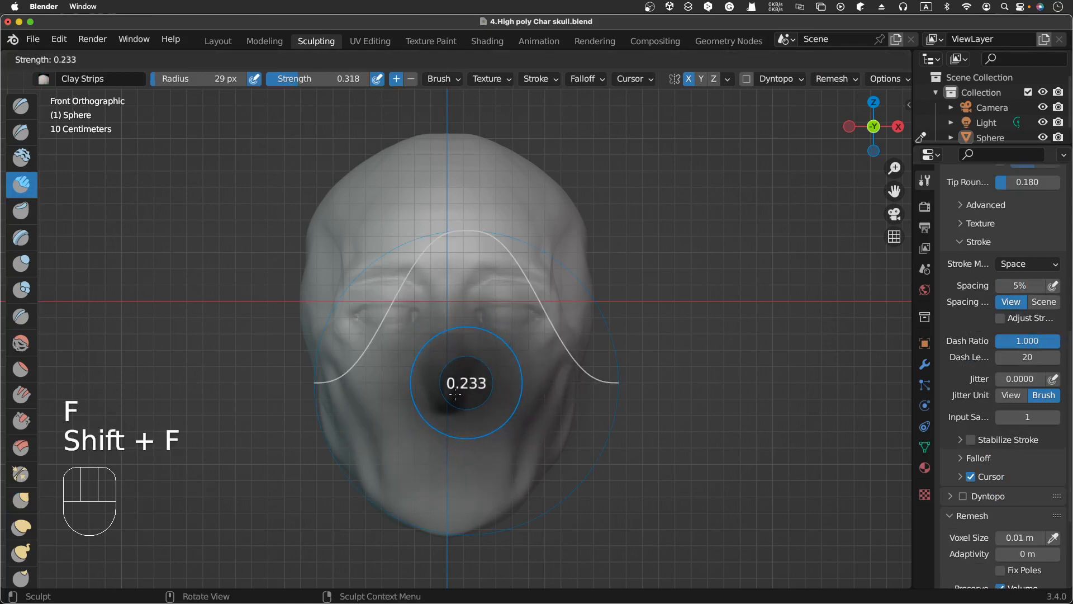
{"action": "left_click", "coordinate": [475, 366]}
Step: Add Clay Strips strokes beside the nose, then undo them
{"action": "mouse_move", "coordinate": [465, 387]}
{"action": "left_mouse_down"}
{"action": "mouse_move", "coordinate": [456, 391]}
{"action": "mouse_move", "coordinate": [462, 381]}
{"action": "left_mouse_up"}
{"action": "left_click", "coordinate": [455, 391]}
{"action": "scroll", "coordinate": [463, 380], "scroll_direction": "right", "scroll_amount": 10}
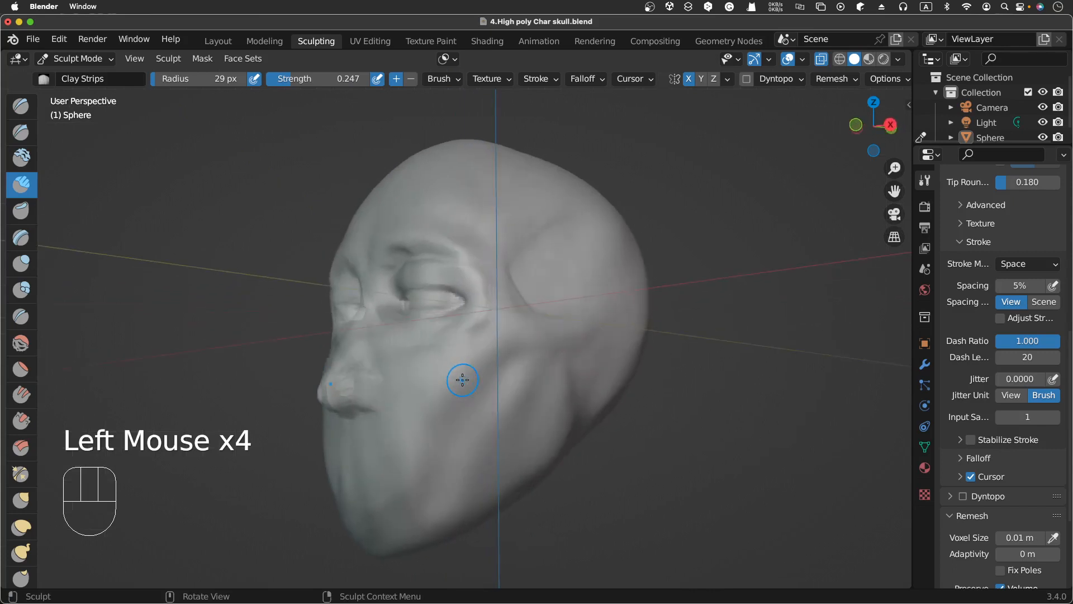
{"action": "scroll", "coordinate": [463, 380], "scroll_direction": "left", "scroll_amount": 5}
{"action": "scroll", "coordinate": [462, 380], "scroll_direction": "left", "scroll_amount": 5}
{"action": "key", "text": "super+z"}
{"action": "key", "text": "super+z"}
{"action": "key", "text": "super+z"}
{"action": "key", "text": "super+z"}
{"action": "key", "text": "super+z"}
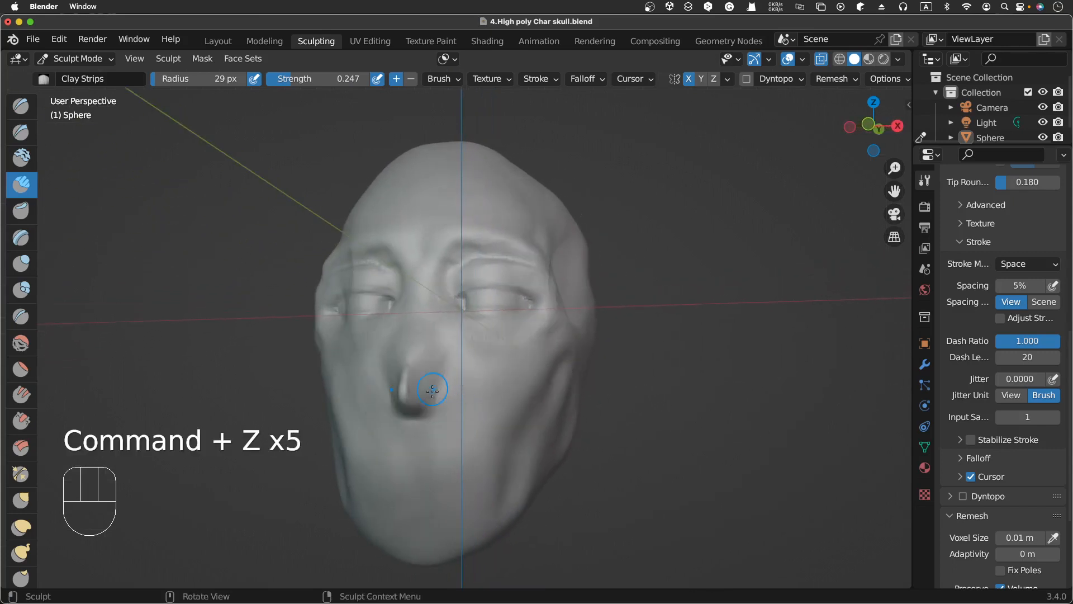
Step: Set the Clay Strips radius to 23 px and strength to 0.166
{"action": "key", "text": "f"}
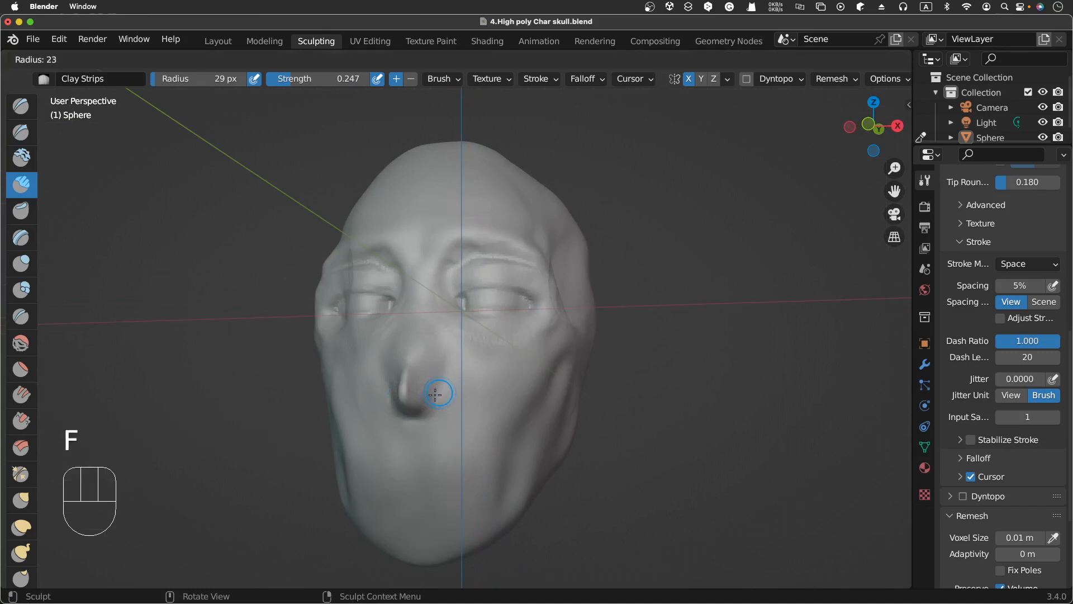
{"action": "left_click", "coordinate": [435, 394]}
{"action": "key", "text": "shift+f"}
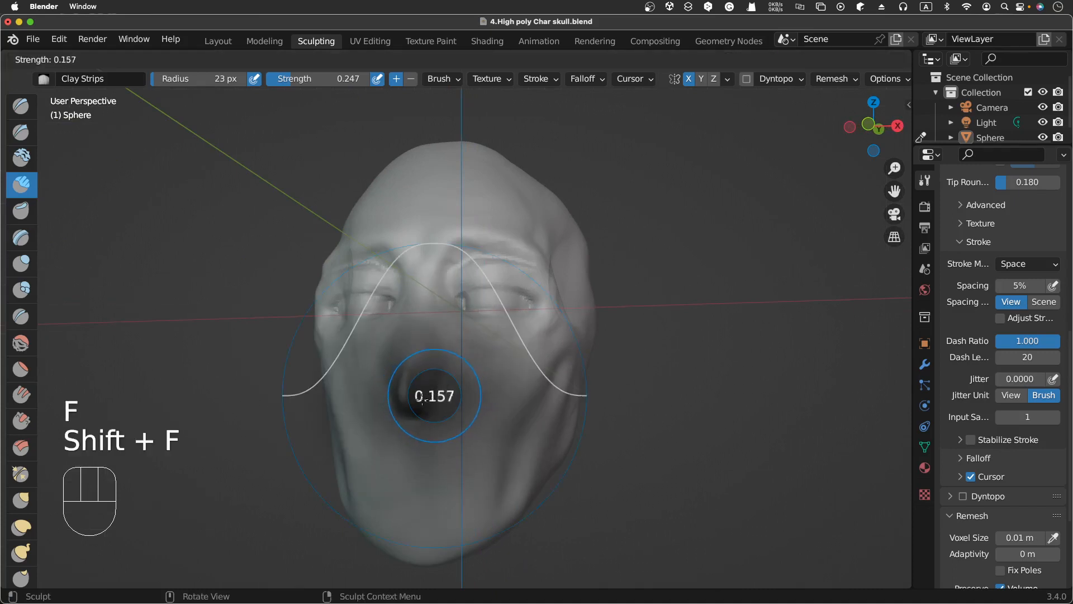
{"action": "left_click", "coordinate": [435, 392]}
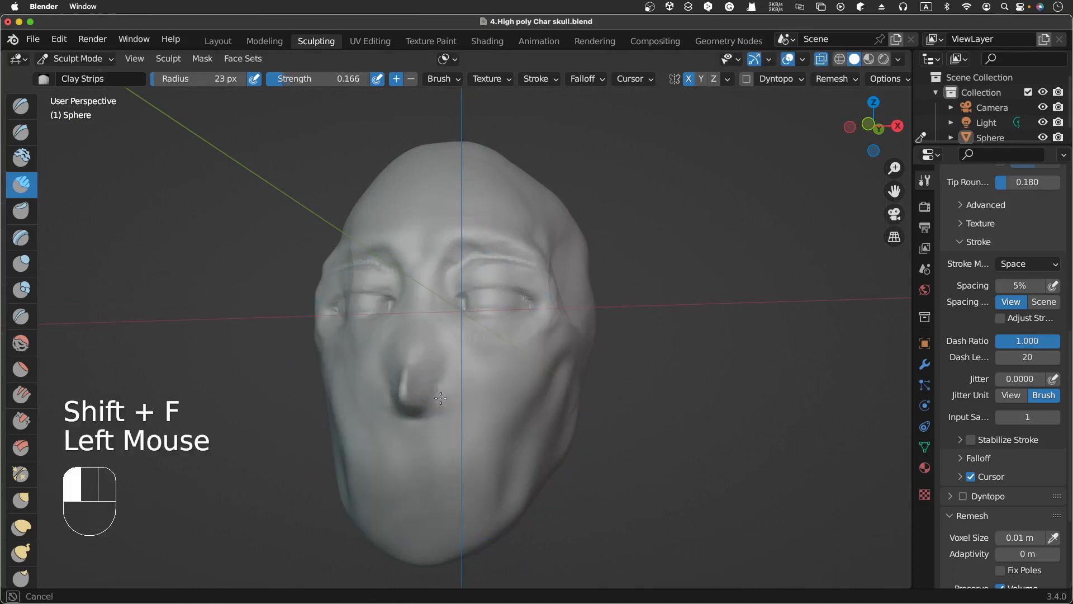
{"action": "left_click", "coordinate": [435, 393]}
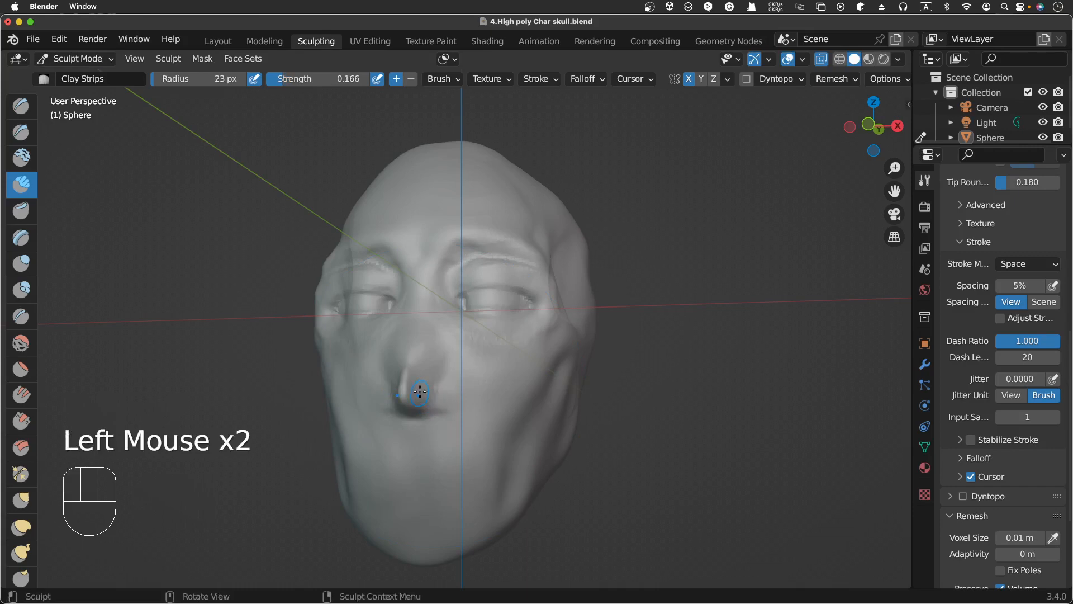
Step: Build up the nose bridge and nostril area with downward Clay Strips strokes
{"action": "left_click", "coordinate": [424, 394]}
{"action": "mouse_move", "coordinate": [430, 381]}
{"action": "middle_mouse_down"}
{"action": "mouse_move", "coordinate": [472, 355]}
{"action": "mouse_move", "coordinate": [462, 347]}
{"action": "middle_mouse_up"}
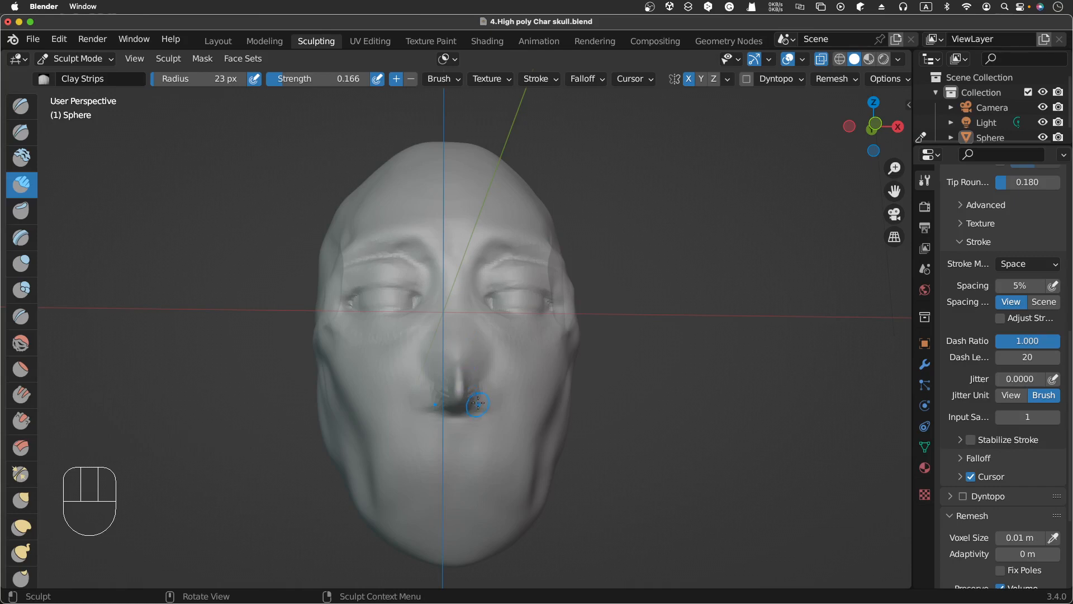
{"action": "left_click_drag", "start_coordinate": [478, 403], "coordinate": [487, 395]}
{"action": "mouse_move", "coordinate": [463, 360]}
{"action": "left_mouse_down"}
{"action": "mouse_move", "coordinate": [458, 343]}
{"action": "mouse_move", "coordinate": [458, 385]}
{"action": "left_mouse_up"}
{"action": "left_click_drag", "start_coordinate": [451, 348], "coordinate": [447, 370]}
{"action": "left_click_drag", "start_coordinate": [446, 347], "coordinate": [442, 374]}
{"action": "left_click_drag", "start_coordinate": [443, 351], "coordinate": [441, 372]}
{"action": "left_click_drag", "start_coordinate": [441, 352], "coordinate": [440, 373]}
{"action": "scroll", "coordinate": [456, 358], "scroll_direction": "right", "scroll_amount": 5}
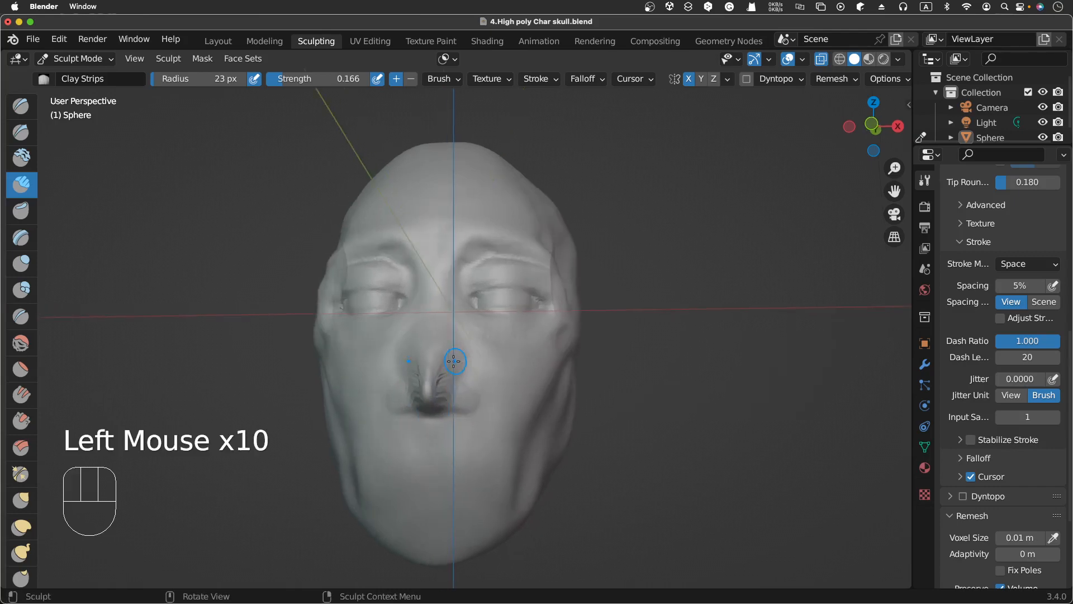
Step: Remesh the sculpt and lay repeated downward Clay Strips strokes along the nose bridge
{"action": "key", "text": "ctrl"}
{"action": "key", "text": "ctrl+r"}
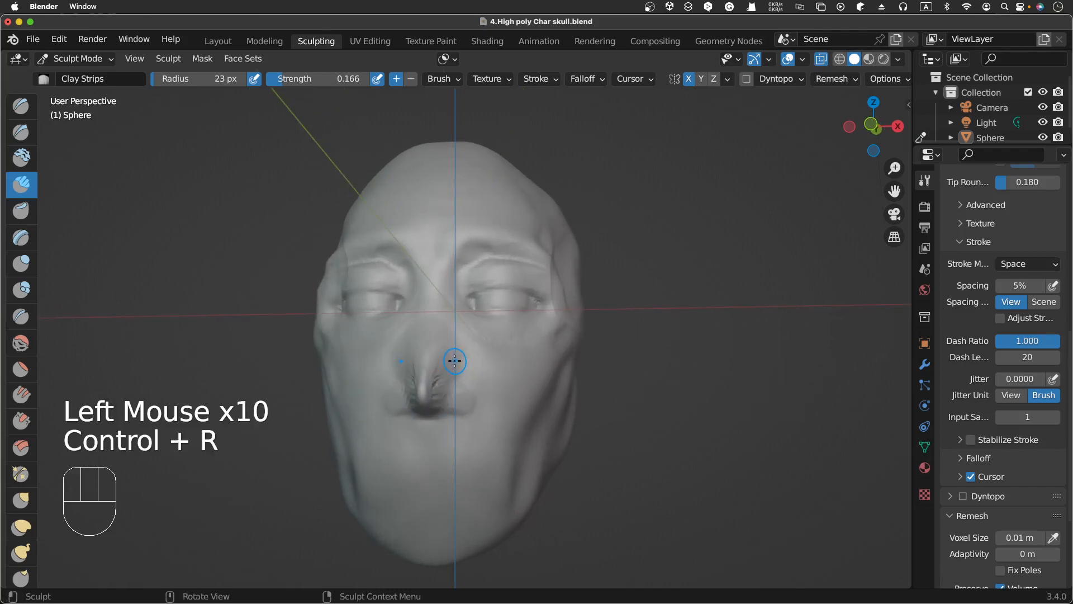
{"action": "left_click", "coordinate": [439, 343]}
{"action": "left_click_drag", "start_coordinate": [440, 347], "coordinate": [439, 379]}
{"action": "left_click_drag", "start_coordinate": [440, 351], "coordinate": [438, 383]}
{"action": "left_click_drag", "start_coordinate": [441, 358], "coordinate": [439, 384]}
{"action": "left_click_drag", "start_coordinate": [440, 352], "coordinate": [439, 385]}
{"action": "left_click_drag", "start_coordinate": [440, 352], "coordinate": [440, 385]}
{"action": "left_click_drag", "start_coordinate": [440, 354], "coordinate": [439, 377]}
{"action": "left_click_drag", "start_coordinate": [439, 352], "coordinate": [439, 384]}
{"action": "left_click_drag", "start_coordinate": [440, 353], "coordinate": [439, 384]}
{"action": "left_click_drag", "start_coordinate": [440, 352], "coordinate": [440, 369]}
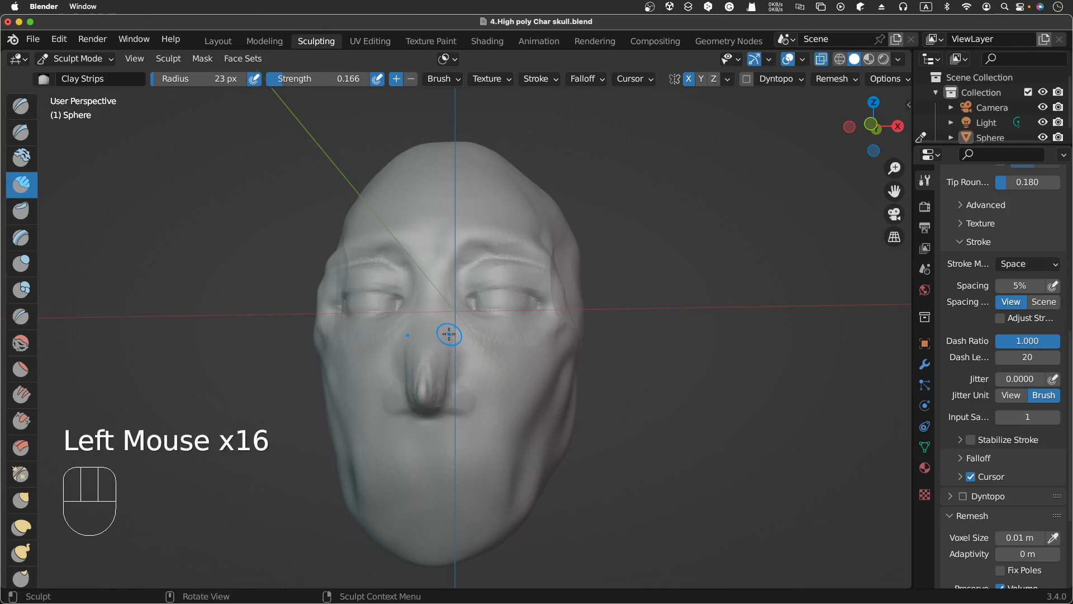
Step: Switch to orthographic view and back to perspective to review the face
{"action": "scroll", "coordinate": [456, 324], "scroll_direction": "up", "scroll_amount": 3}
{"action": "left_click", "coordinate": [889, 239]}
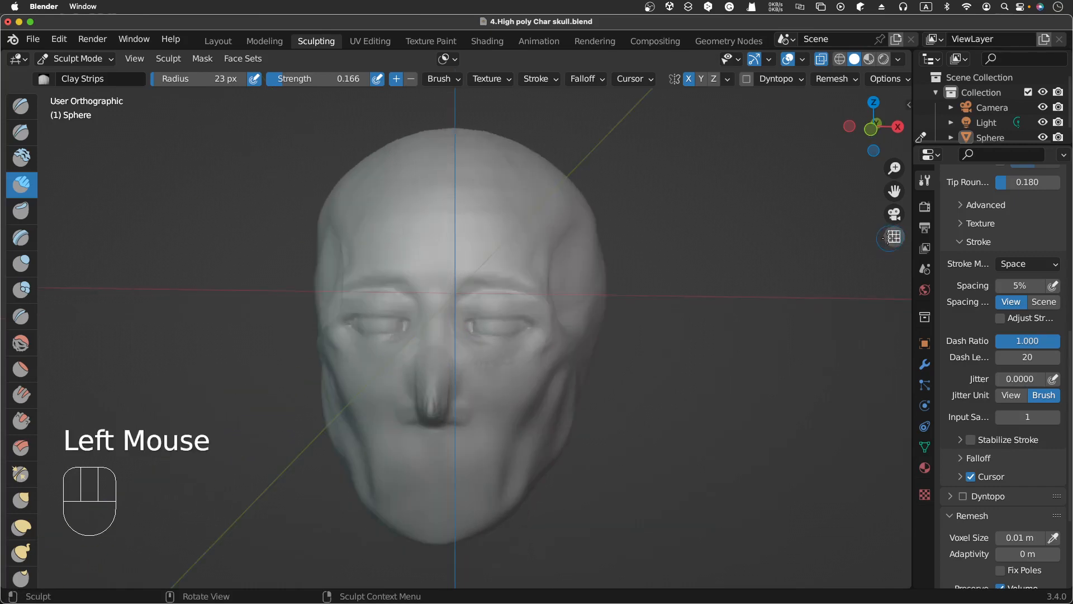
{"action": "left_click", "coordinate": [890, 239]}
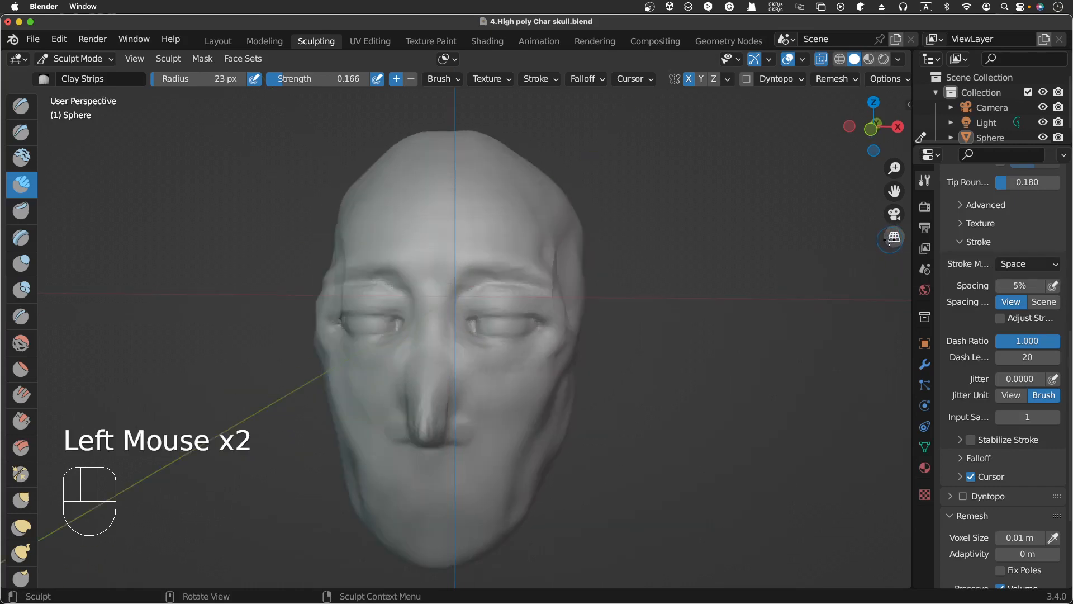
Step: Dab Clay Strips strokes around the nose bridge and tip, adding and carving material
{"action": "left_click", "coordinate": [890, 239]}
{"action": "scroll", "coordinate": [443, 356], "scroll_direction": "right", "scroll_amount": 2}
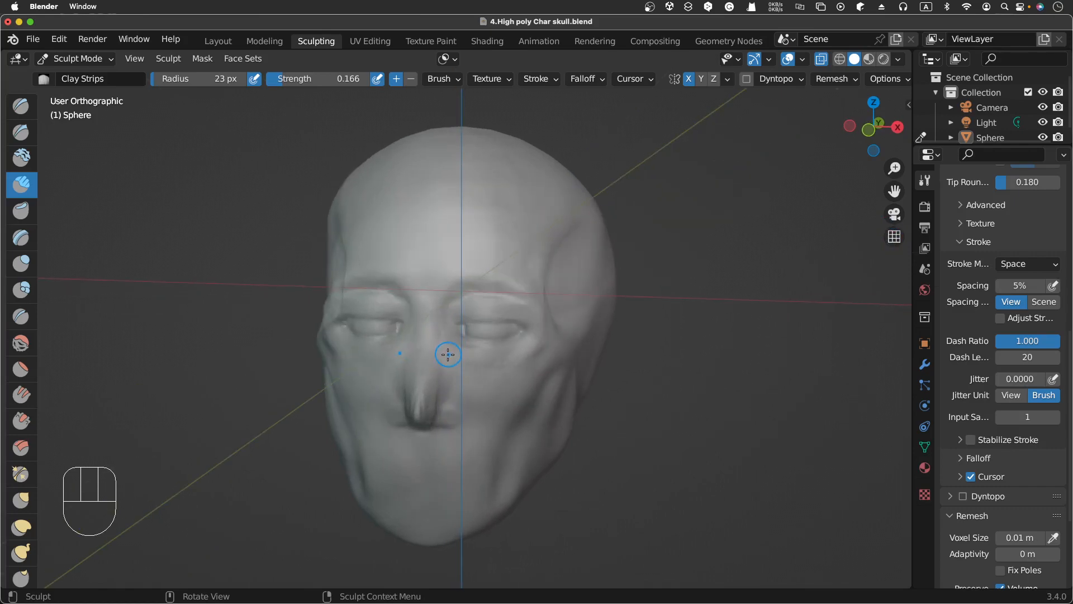
{"action": "left_click", "coordinate": [439, 353], "text": "ctrl"}
{"action": "left_click", "coordinate": [445, 342], "text": "ctrl"}
{"action": "left_click", "coordinate": [444, 341], "text": "ctrl"}
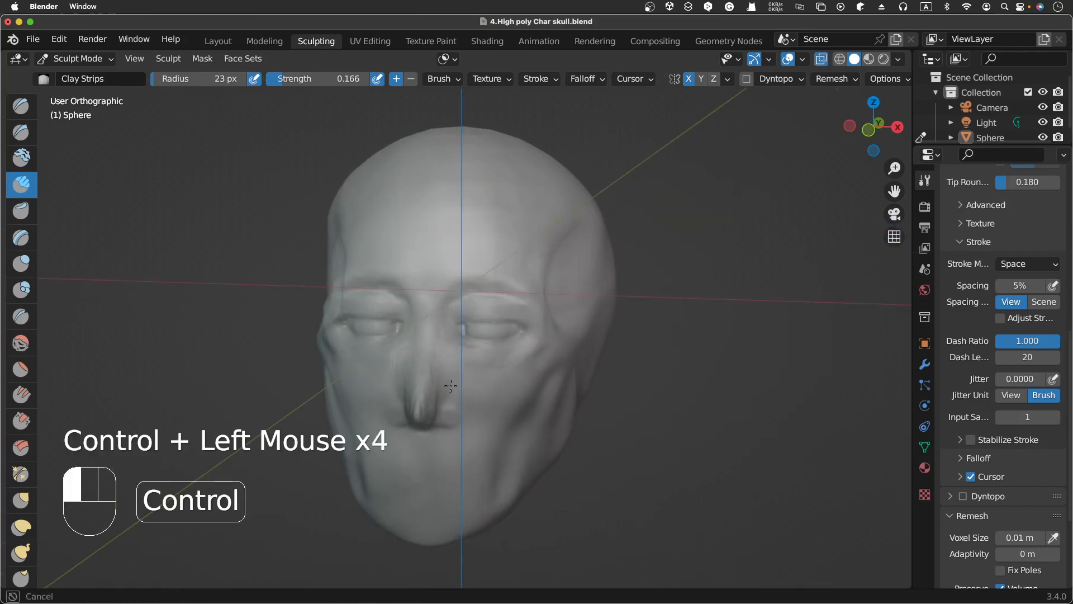
{"action": "left_click", "coordinate": [443, 356], "text": "ctrl"}
{"action": "left_click", "coordinate": [447, 349], "text": "ctrl"}
{"action": "left_click", "coordinate": [450, 360], "text": "ctrl"}
{"action": "left_click", "coordinate": [438, 398]}
{"action": "left_click", "coordinate": [437, 403]}
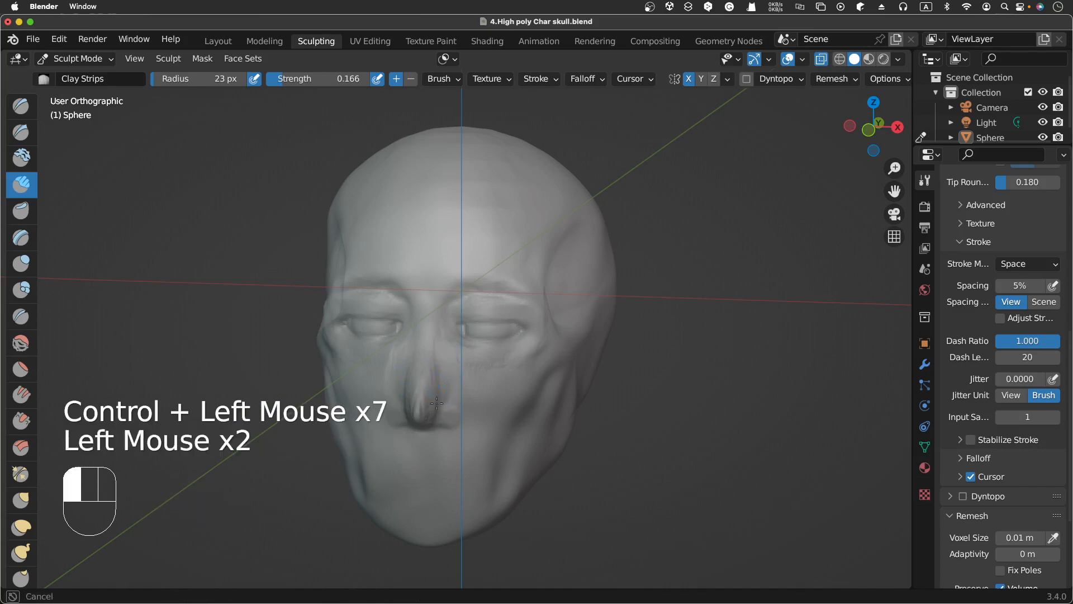
Step: Build up the nose tip with repeated Clay Strips dabs and strokes down its centre
{"action": "left_click", "coordinate": [437, 403]}
{"action": "left_click", "coordinate": [440, 404]}
{"action": "left_click", "coordinate": [442, 401]}
{"action": "left_click", "coordinate": [441, 399]}
{"action": "left_click", "coordinate": [431, 370]}
{"action": "left_click", "coordinate": [432, 368]}
{"action": "left_click", "coordinate": [435, 379]}
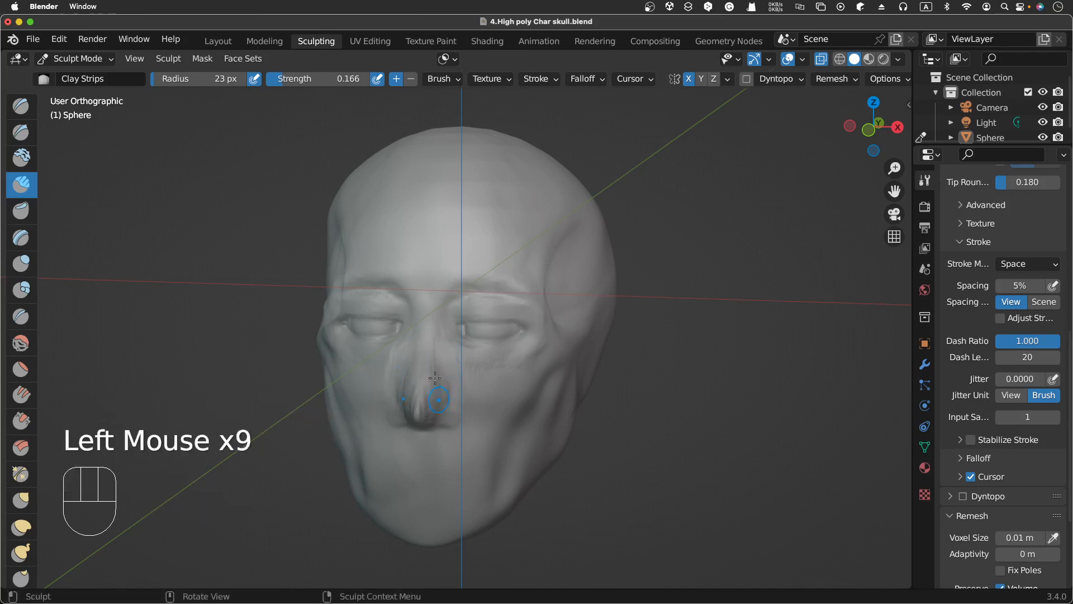
{"action": "left_click", "coordinate": [437, 382]}
{"action": "left_click", "coordinate": [440, 386]}
{"action": "left_click", "coordinate": [457, 415]}
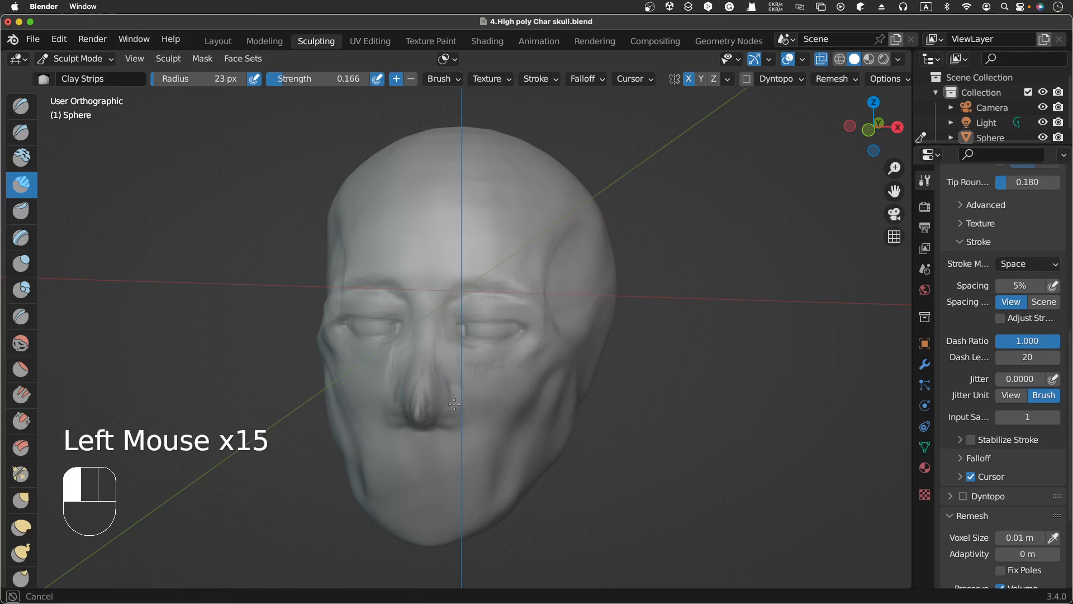
Step: Carve under the nose tip and refine the lower nose and bridge with Clay Strips strokes
{"action": "left_click_drag", "start_coordinate": [448, 404], "coordinate": [446, 414]}
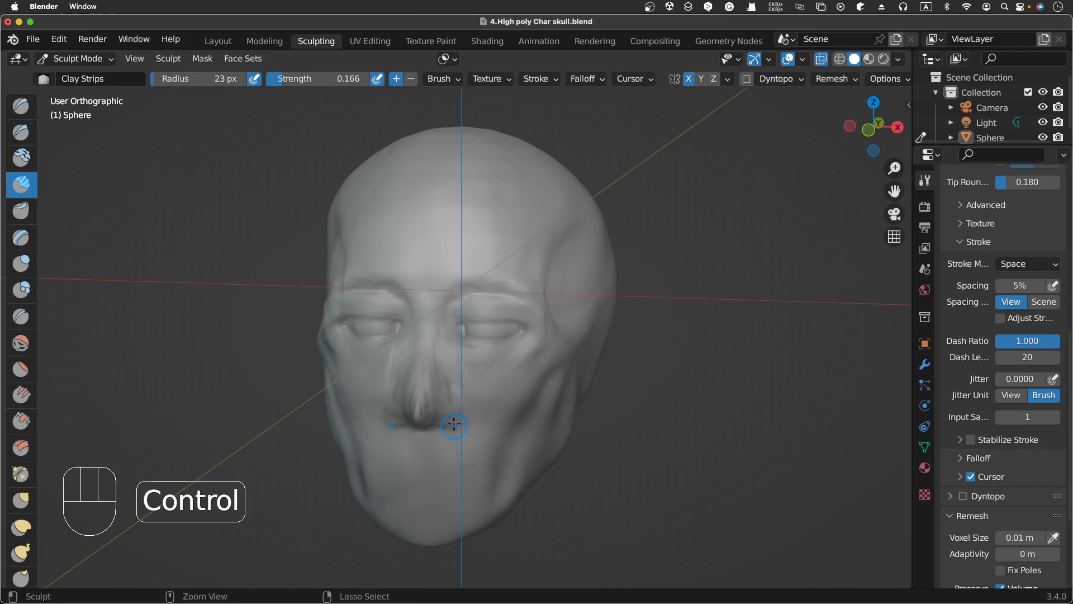
{"action": "left_click", "coordinate": [448, 428], "text": "ctrl"}
{"action": "left_click", "coordinate": [448, 428], "text": "ctrl"}
{"action": "left_click", "coordinate": [463, 401], "text": "ctrl"}
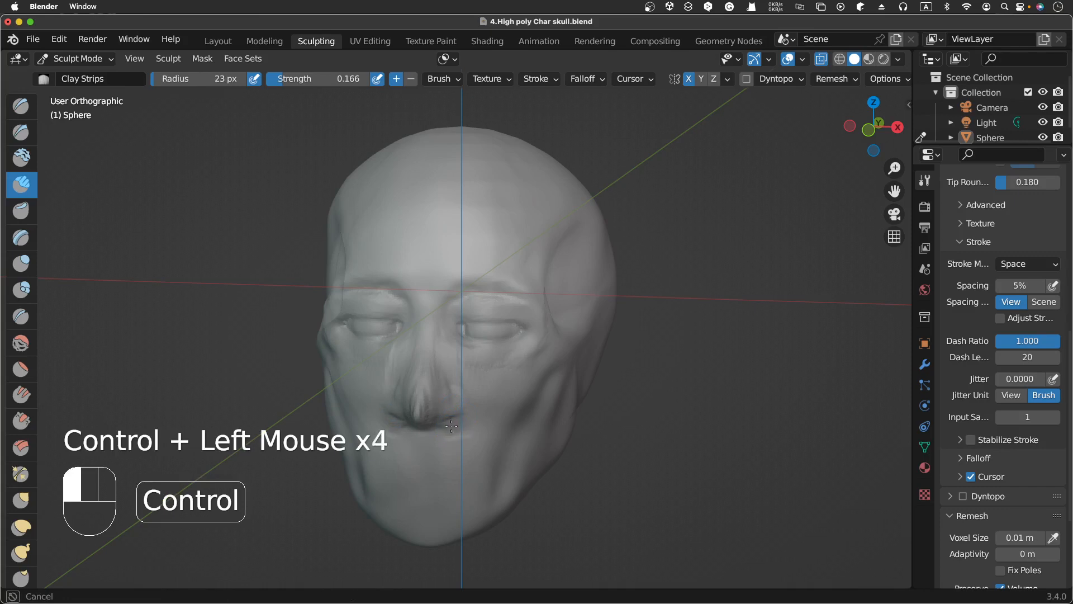
{"action": "left_click", "coordinate": [419, 435], "text": "ctrl"}
{"action": "left_click", "coordinate": [425, 435], "text": "ctrl"}
{"action": "left_click", "coordinate": [435, 374]}
{"action": "left_click", "coordinate": [435, 372]}
{"action": "left_click", "coordinate": [434, 363]}
{"action": "left_click", "coordinate": [431, 349]}
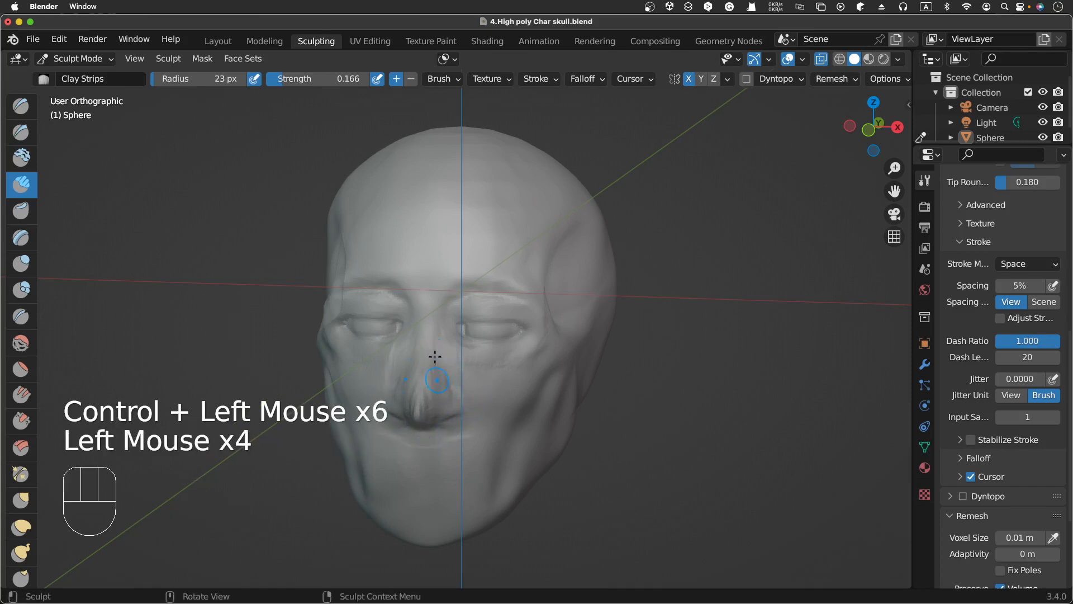
Step: Lay Clay Strips strokes down the centre of the nose from bridge to tip
{"action": "left_click", "coordinate": [431, 347]}
{"action": "left_click", "coordinate": [431, 347]}
{"action": "left_click", "coordinate": [433, 346]}
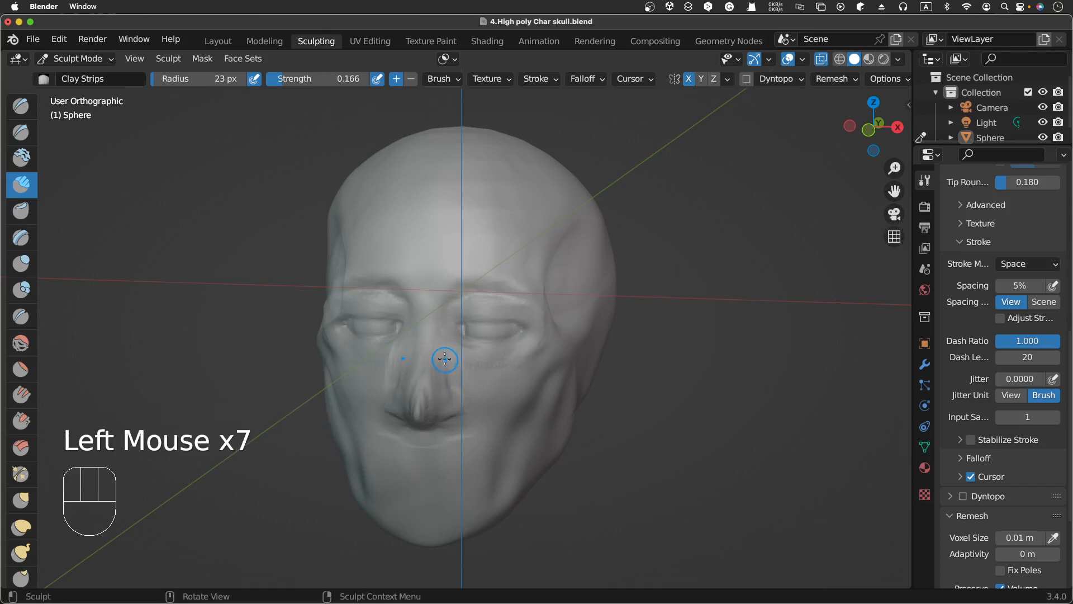
{"action": "left_click", "coordinate": [446, 369], "text": "ctrl"}
{"action": "left_click", "coordinate": [446, 378], "text": "ctrl"}
{"action": "left_click", "coordinate": [446, 383], "text": "ctrl"}
{"action": "left_click", "coordinate": [446, 387], "text": "ctrl"}
{"action": "left_click", "coordinate": [446, 391], "text": "ctrl"}
{"action": "left_click", "coordinate": [449, 395], "text": "ctrl"}
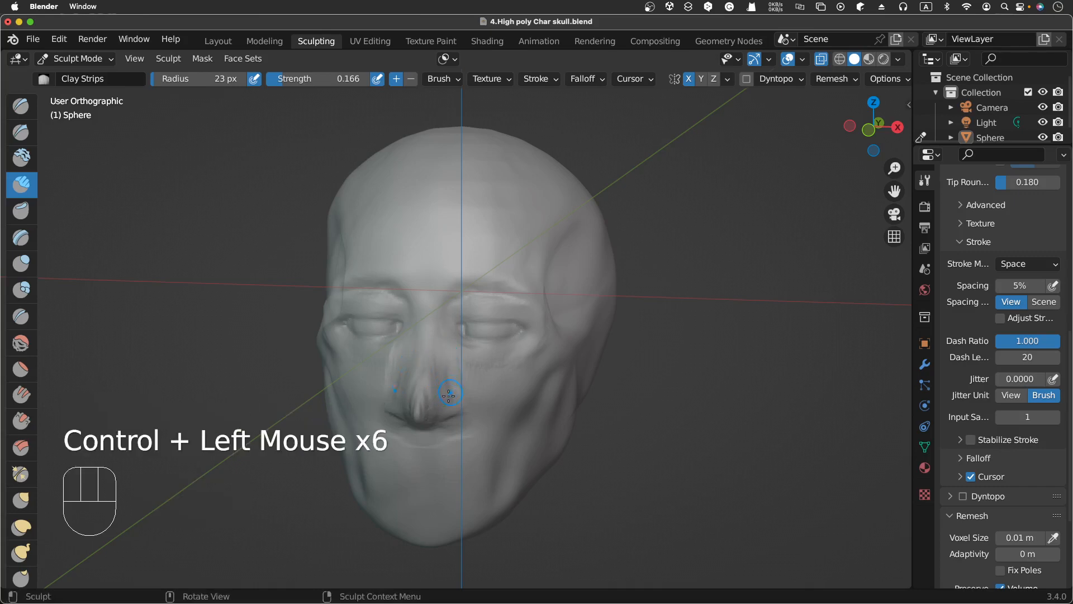
{"action": "left_click_drag", "start_coordinate": [449, 395], "coordinate": [457, 400]}
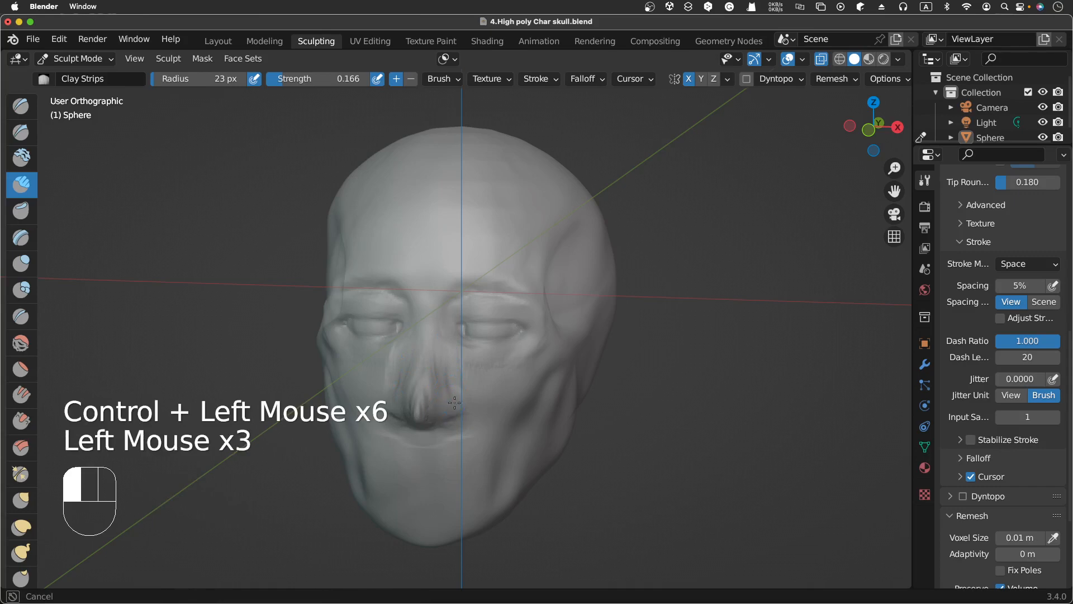
Step: Carve along the right side of the nose with subtractive Clay Strips strokes
{"action": "left_click", "coordinate": [451, 405]}
{"action": "left_click", "coordinate": [443, 393]}
{"action": "left_click", "coordinate": [439, 380]}
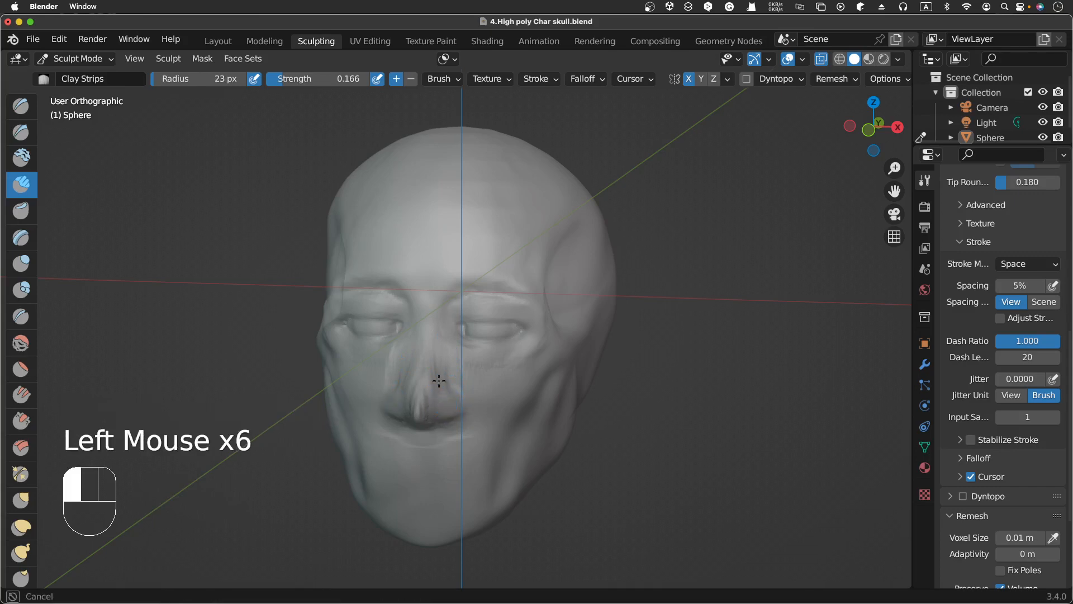
{"action": "mouse_move", "coordinate": [437, 365]}
{"action": "left_mouse_down"}
{"action": "mouse_move", "coordinate": [459, 388]}
{"action": "mouse_move", "coordinate": [464, 416]}
{"action": "left_mouse_up"}
{"action": "left_click", "coordinate": [455, 387], "text": "ctrl"}
{"action": "left_click", "coordinate": [463, 393], "text": "ctrl"}
{"action": "left_click", "coordinate": [466, 398], "text": "ctrl"}
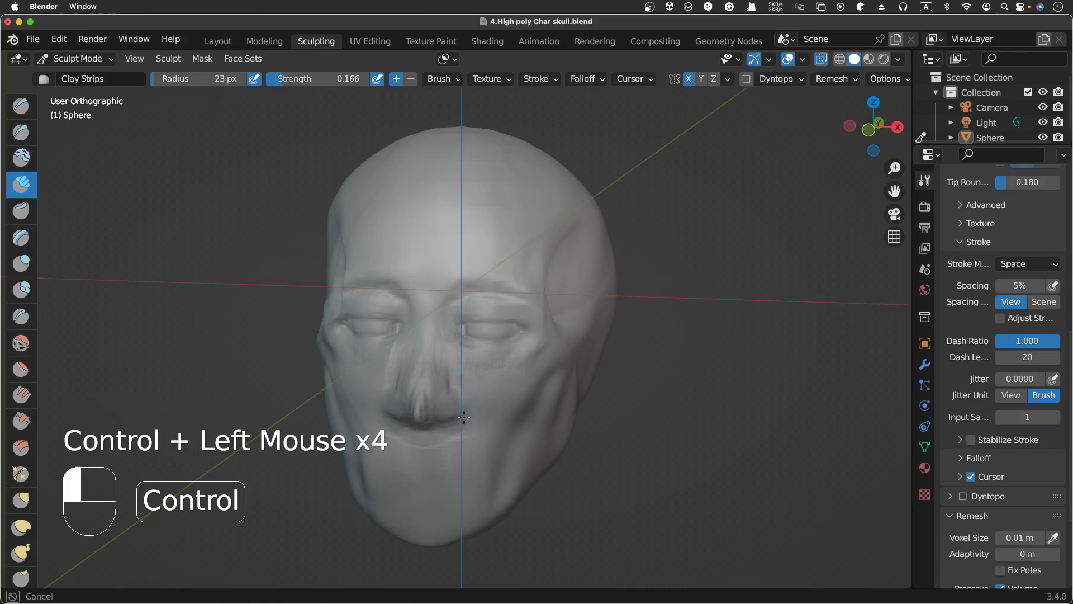
{"action": "left_click", "coordinate": [466, 418], "text": "ctrl"}
{"action": "left_click", "coordinate": [426, 381]}
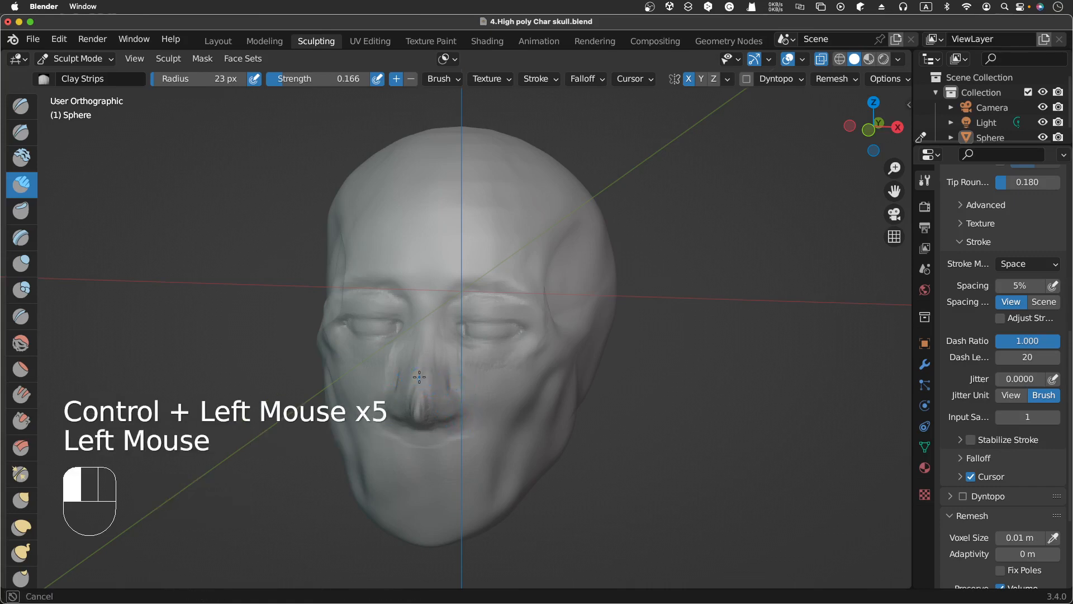
Step: Build up the left nostril with short downward Clay Strips strokes
{"action": "left_click", "coordinate": [421, 380]}
{"action": "left_click", "coordinate": [419, 385]}
{"action": "left_click", "coordinate": [421, 398]}
{"action": "left_click", "coordinate": [419, 401]}
{"action": "left_click_drag", "start_coordinate": [421, 402], "coordinate": [423, 412]}
{"action": "left_click_drag", "start_coordinate": [422, 404], "coordinate": [419, 416]}
{"action": "left_click_drag", "start_coordinate": [419, 403], "coordinate": [419, 413]}
{"action": "left_click_drag", "start_coordinate": [420, 401], "coordinate": [420, 409]}
{"action": "left_click_drag", "start_coordinate": [424, 398], "coordinate": [423, 406]}
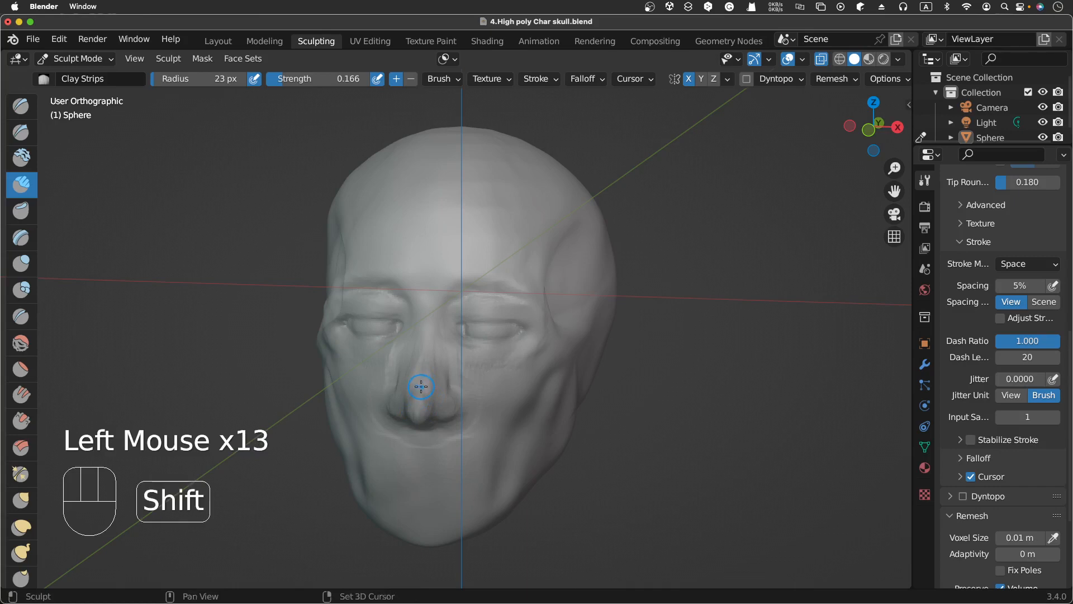
Step: Set the Clay Strips strength to 0.247 and stroke upward along the left side of the nose
{"action": "key", "text": "shift+f"}
{"action": "left_click", "coordinate": [420, 399]}
{"action": "left_click_drag", "start_coordinate": [420, 399], "coordinate": [418, 404]}
{"action": "left_click_drag", "start_coordinate": [421, 381], "coordinate": [419, 392]}
{"action": "left_click_drag", "start_coordinate": [421, 370], "coordinate": [420, 385]}
{"action": "left_click_drag", "start_coordinate": [420, 366], "coordinate": [421, 377]}
{"action": "mouse_move", "coordinate": [424, 355]}
{"action": "left_mouse_down"}
{"action": "mouse_move", "coordinate": [421, 382]}
{"action": "mouse_move", "coordinate": [431, 334]}
{"action": "left_mouse_up"}
Step: Dab Clay Strips on the left side of the nose tip in front orthographic view
{"action": "key", "text": "KP_3"}
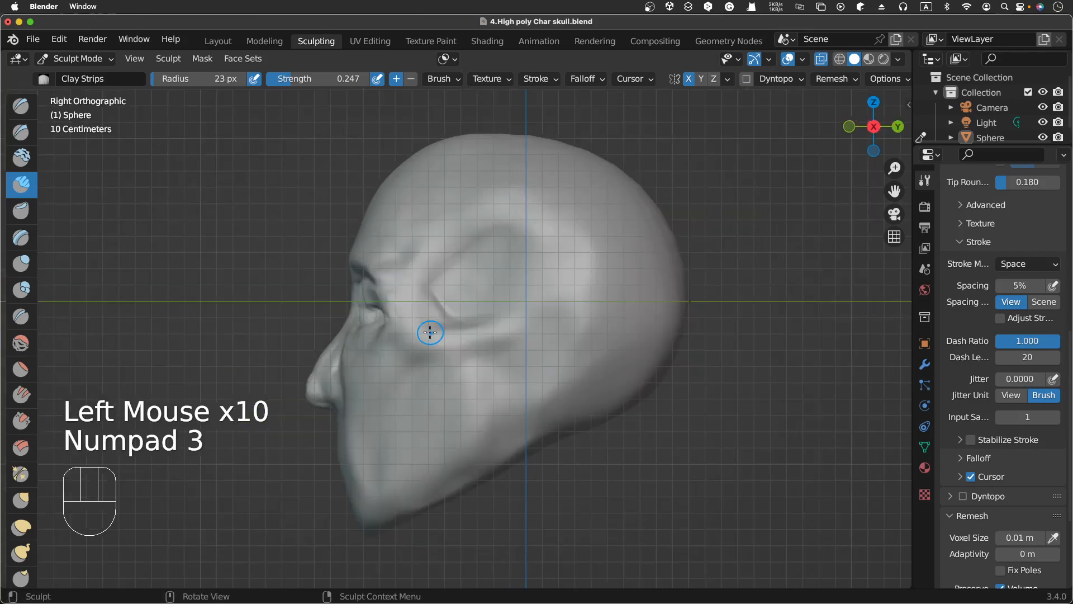
{"action": "key", "text": "KP_1"}
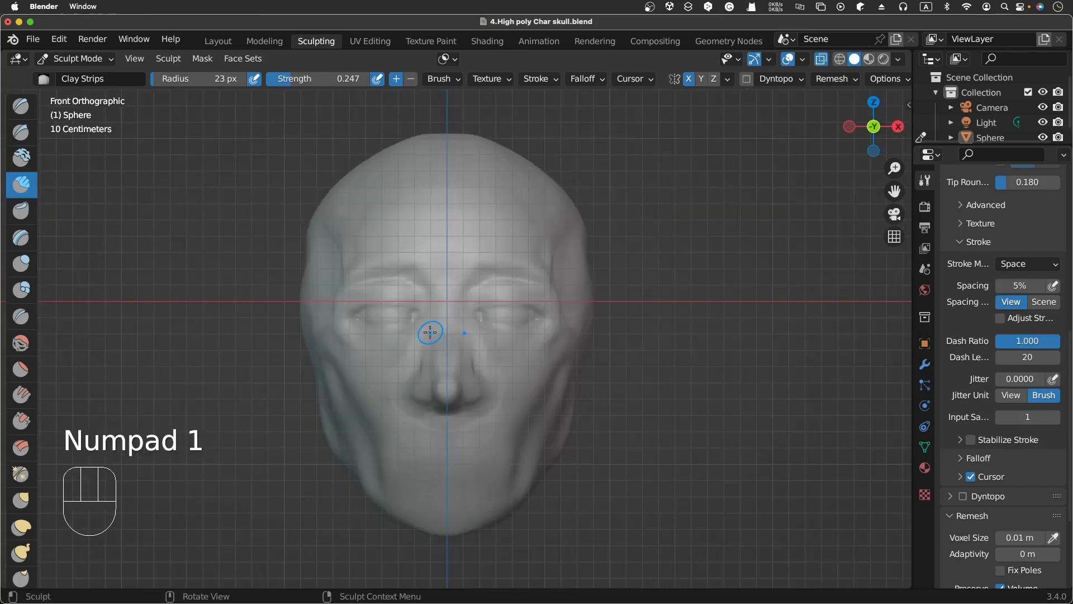
{"action": "left_click", "coordinate": [434, 386]}
{"action": "left_click", "coordinate": [433, 387]}
{"action": "left_click", "coordinate": [432, 388]}
{"action": "left_click", "coordinate": [431, 389]}
{"action": "left_click", "coordinate": [431, 389]}
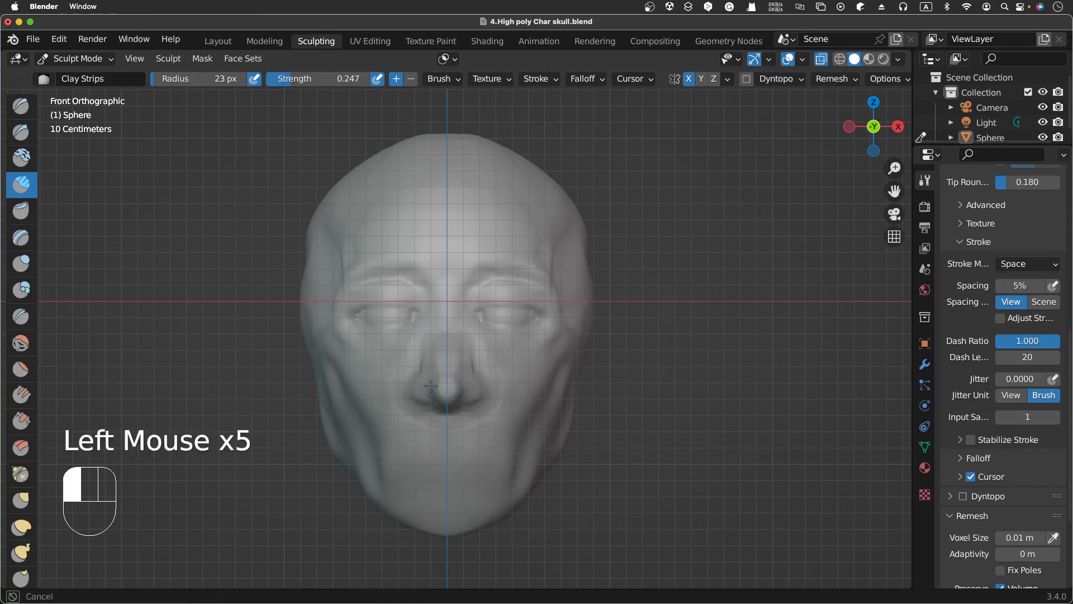
Step: Add Clay Strips strokes on both nostril wings
{"action": "left_click", "coordinate": [413, 385]}
{"action": "left_click", "coordinate": [409, 387]}
{"action": "left_click", "coordinate": [480, 393]}
{"action": "left_click", "coordinate": [480, 379]}
{"action": "left_click", "coordinate": [474, 366]}
{"action": "left_click", "coordinate": [473, 365]}
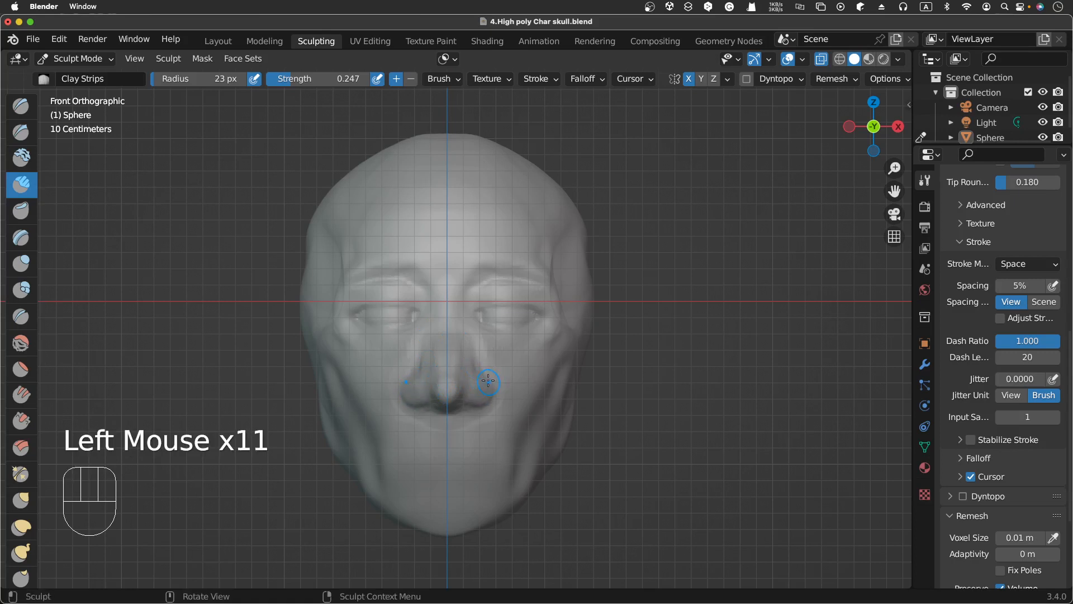
Step: Carve the creases around both nostril wings with subtractive Clay Strips strokes
{"action": "left_click", "coordinate": [487, 378], "text": "ctrl"}
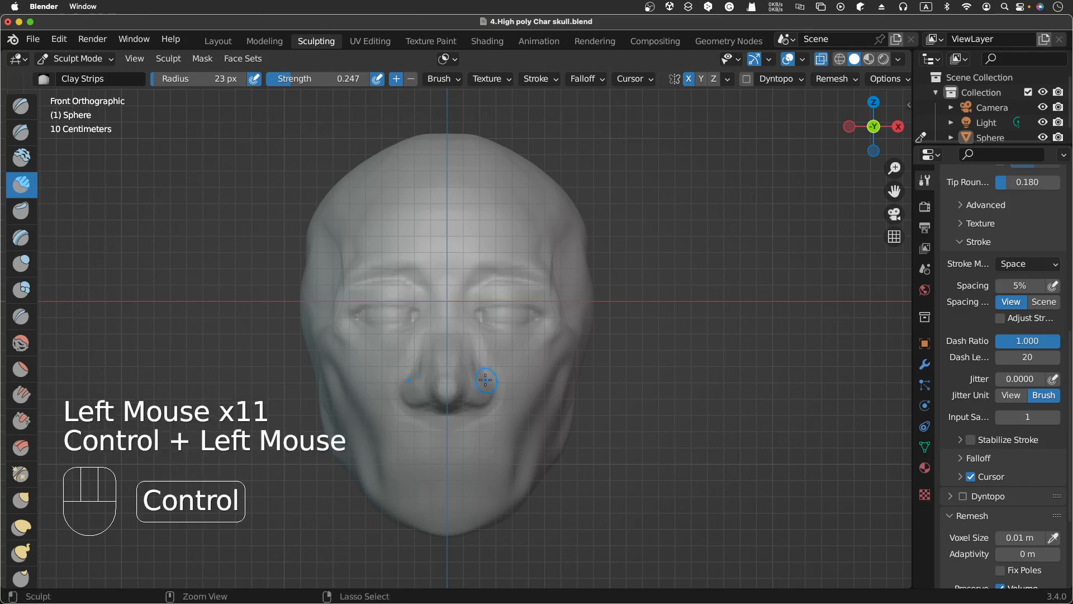
{"action": "left_click", "coordinate": [491, 388], "text": "ctrl"}
{"action": "left_click", "coordinate": [490, 395], "text": "ctrl"}
{"action": "left_click", "coordinate": [488, 401], "text": "ctrl"}
{"action": "left_click", "coordinate": [485, 406], "text": "ctrl"}
{"action": "left_click", "coordinate": [476, 408], "text": "ctrl"}
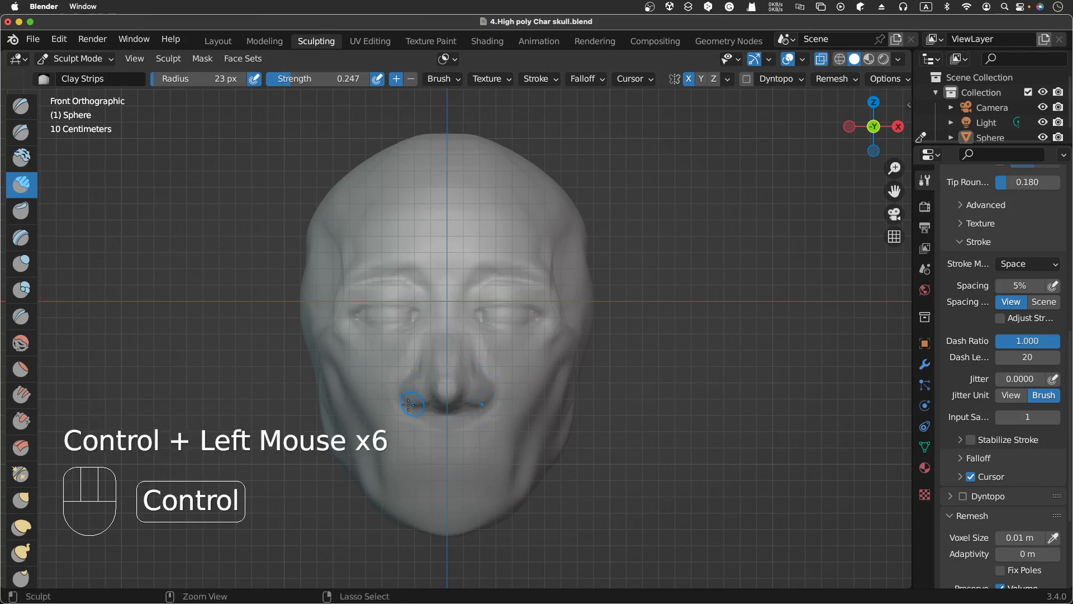
{"action": "left_click", "coordinate": [413, 403], "text": "ctrl"}
{"action": "left_click", "coordinate": [404, 395], "text": "ctrl"}
{"action": "left_click", "coordinate": [401, 384], "text": "ctrl"}
Step: Build up the upper nose bridge and the right side of the nose with Clay Strips
{"action": "left_click", "coordinate": [456, 322]}
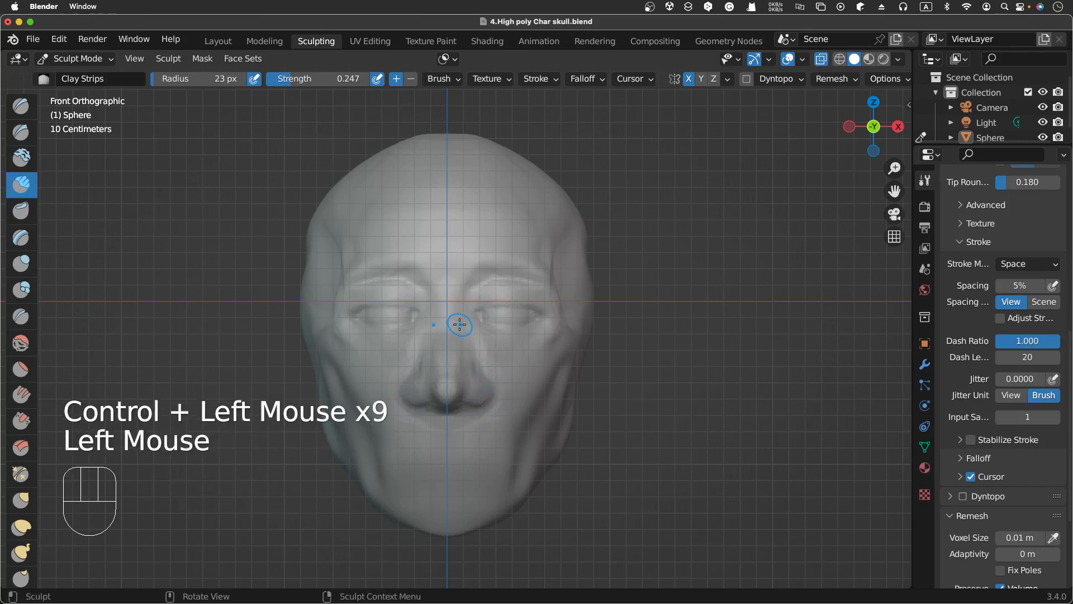
{"action": "left_click", "coordinate": [448, 320]}
{"action": "left_click", "coordinate": [451, 328]}
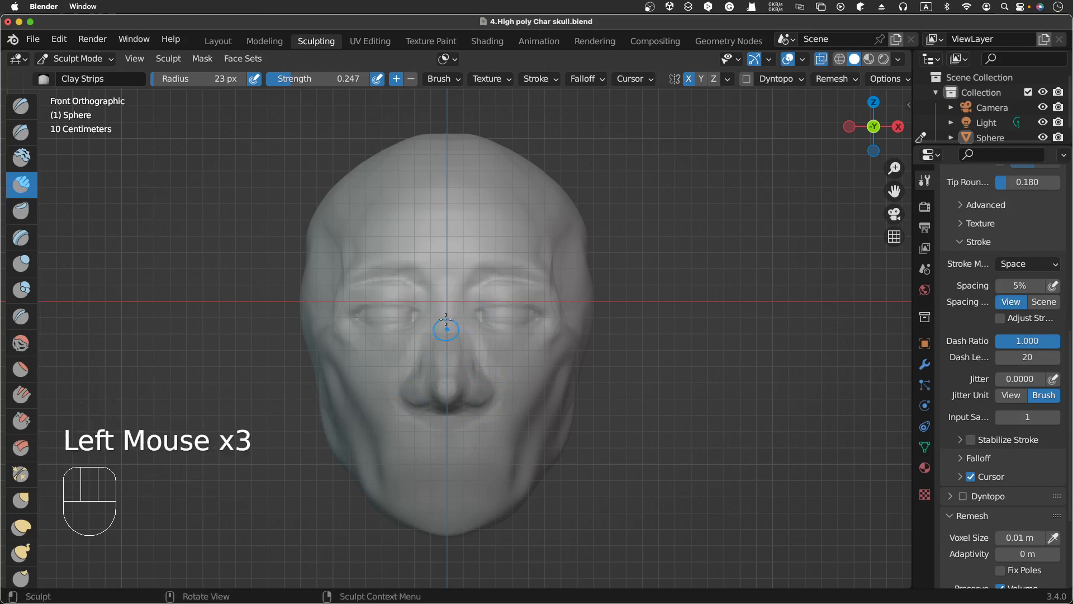
{"action": "left_click", "coordinate": [445, 353]}
{"action": "left_click", "coordinate": [472, 363], "text": "ctrl"}
{"action": "left_click", "coordinate": [473, 360], "text": "ctrl"}
{"action": "left_click", "coordinate": [470, 357], "text": "ctrl"}
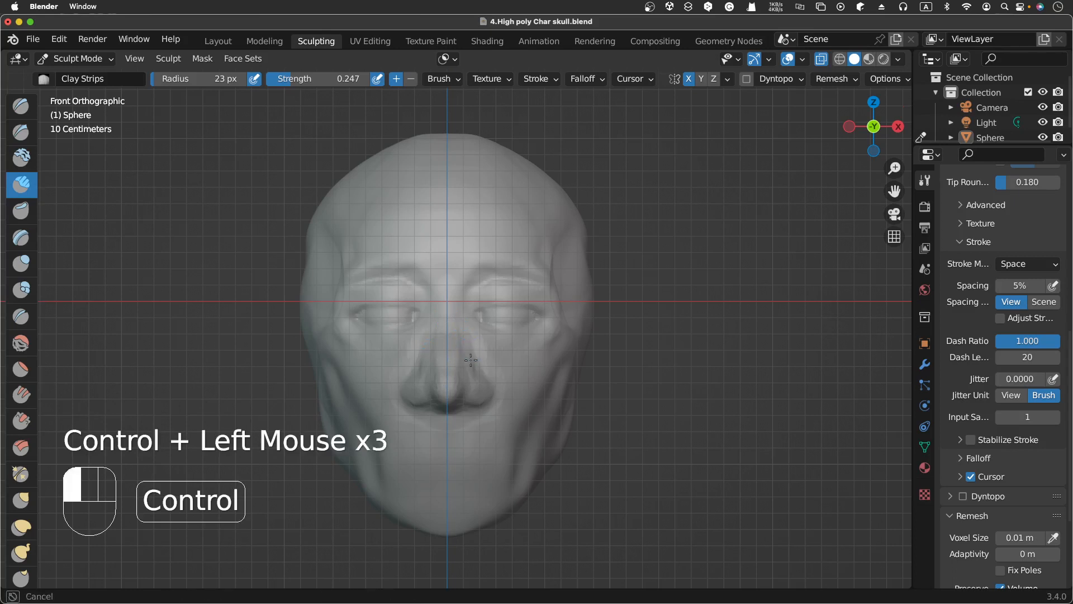
Step: Carve a groove along the right side of the nose with subtractive Clay Strips strokes
{"action": "left_click", "coordinate": [470, 352], "text": "ctrl"}
{"action": "left_click", "coordinate": [469, 348], "text": "ctrl"}
{"action": "left_click", "coordinate": [468, 343], "text": "ctrl"}
{"action": "left_click", "coordinate": [468, 346], "text": "ctrl"}
{"action": "left_click", "coordinate": [468, 350], "text": "ctrl"}
{"action": "left_click", "coordinate": [469, 354], "text": "ctrl"}
{"action": "left_click", "coordinate": [469, 358], "text": "ctrl"}
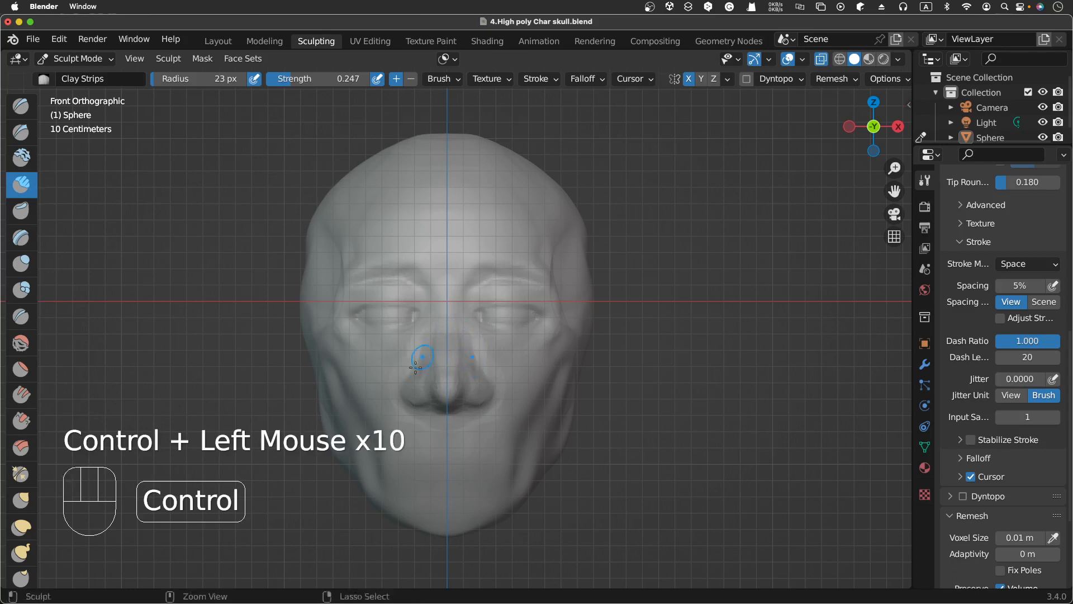
{"action": "left_click", "coordinate": [470, 361], "text": "ctrl"}
{"action": "left_click", "coordinate": [471, 364], "text": "ctrl"}
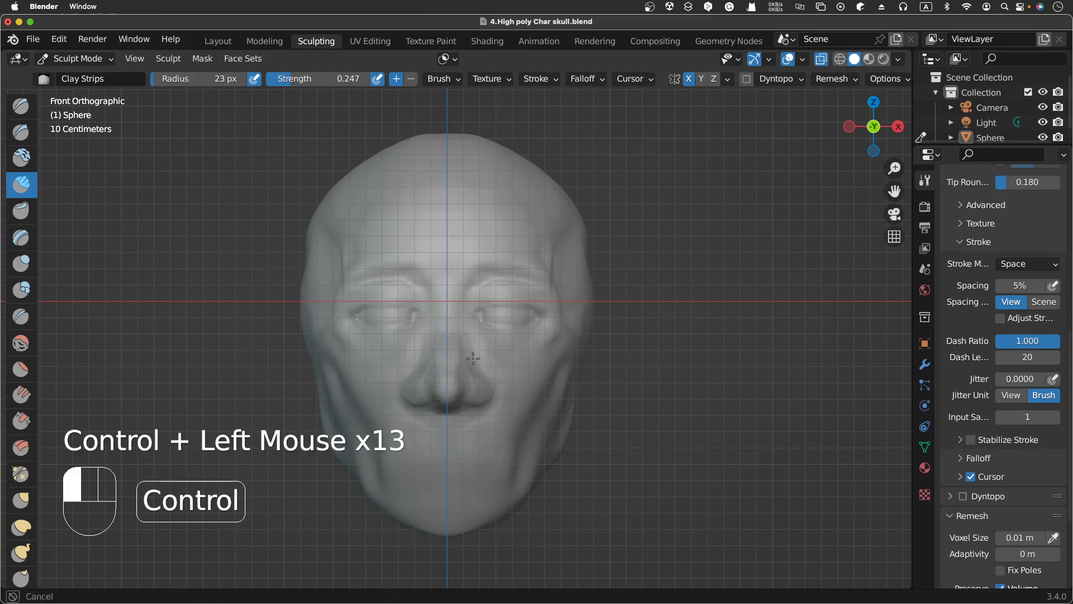
Step: Deepen the crease beside the right nostril with longer subtractive strokes toward the cheek
{"action": "left_click", "coordinate": [473, 358], "text": "ctrl"}
{"action": "left_click", "coordinate": [471, 357], "text": "ctrl"}
{"action": "left_click", "coordinate": [468, 355], "text": "ctrl"}
{"action": "left_click", "coordinate": [468, 358], "text": "ctrl"}
{"action": "left_click_drag", "start_coordinate": [474, 339], "coordinate": [472, 359], "text": "ctrl"}
{"action": "left_click_drag", "start_coordinate": [473, 341], "coordinate": [474, 360], "text": "ctrl"}
{"action": "left_click_drag", "start_coordinate": [473, 339], "coordinate": [477, 360], "text": "ctrl"}
{"action": "mouse_move", "coordinate": [475, 341]}
{"action": "left_mouse_down", "text": "ctrl"}
{"action": "mouse_move", "coordinate": [490, 377]}
{"action": "mouse_move", "coordinate": [511, 391]}
{"action": "left_mouse_up", "text": "ctrl"}
Step: Refine both sides of the nose with downward Clay Strips strokes
{"action": "scroll", "coordinate": [511, 390], "scroll_direction": "up", "scroll_amount": 3}
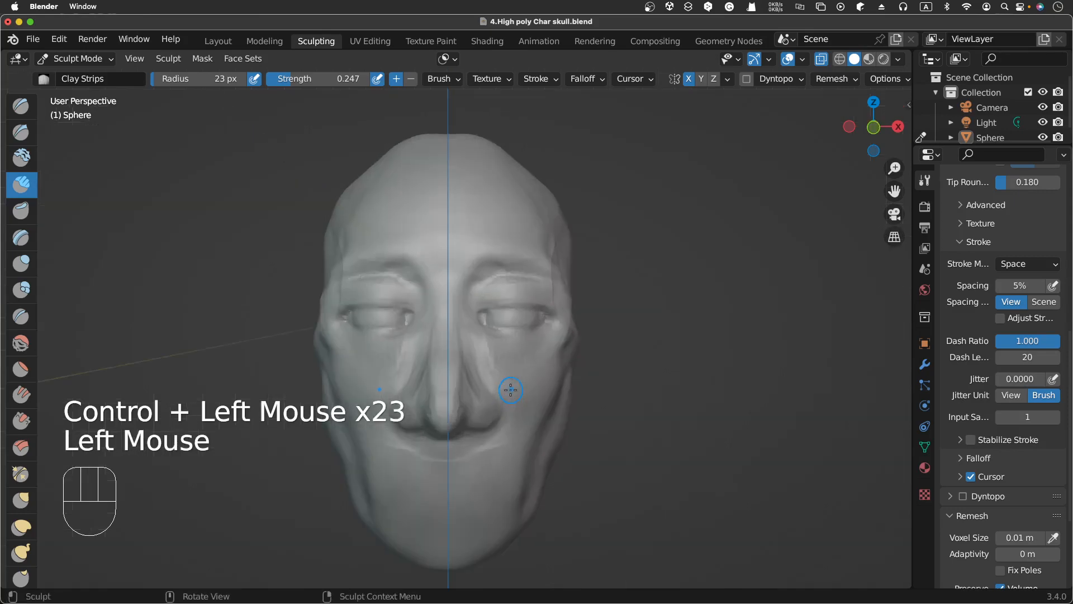
{"action": "left_click_drag", "start_coordinate": [441, 338], "coordinate": [441, 355]}
{"action": "left_click_drag", "start_coordinate": [441, 341], "coordinate": [441, 386]}
{"action": "mouse_move", "coordinate": [436, 334]}
{"action": "left_mouse_down"}
{"action": "mouse_move", "coordinate": [434, 357]}
{"action": "mouse_move", "coordinate": [428, 346]}
{"action": "mouse_move", "coordinate": [417, 356]}
{"action": "left_mouse_up"}
{"action": "left_click_drag", "start_coordinate": [424, 326], "coordinate": [418, 350], "text": "ctrl"}
{"action": "left_click_drag", "start_coordinate": [472, 320], "coordinate": [480, 348], "text": "ctrl"}
{"action": "left_click_drag", "start_coordinate": [475, 331], "coordinate": [485, 374], "text": "ctrl"}
Step: Carve beneath the right eye with subtractive Clay Strips strokes
{"action": "scroll", "coordinate": [485, 374], "scroll_direction": "right", "scroll_amount": 2}
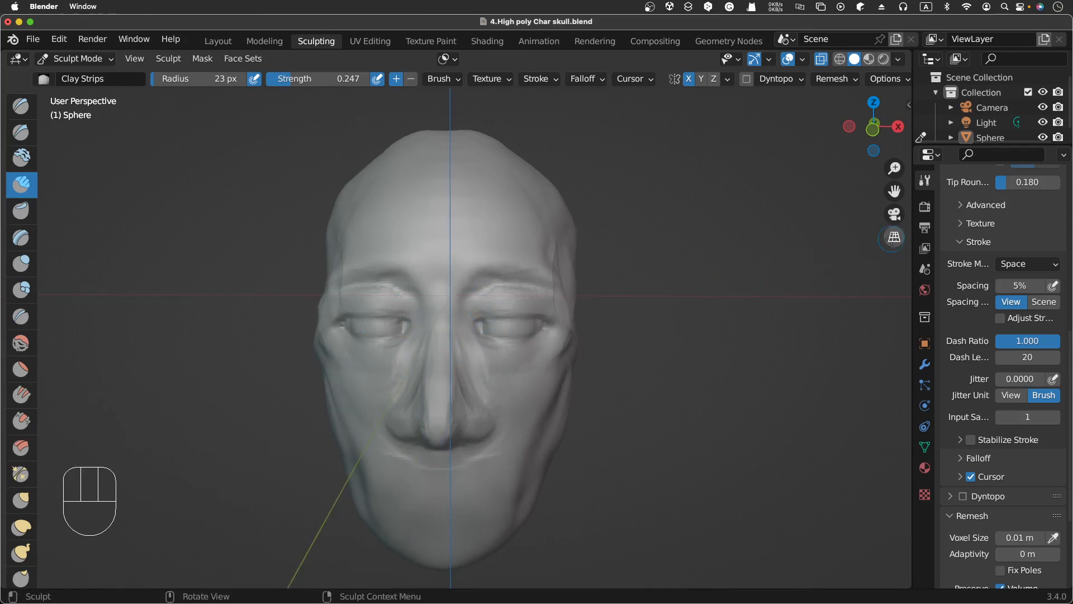
{"action": "left_click", "coordinate": [894, 237]}
{"action": "key", "text": "KP_3"}
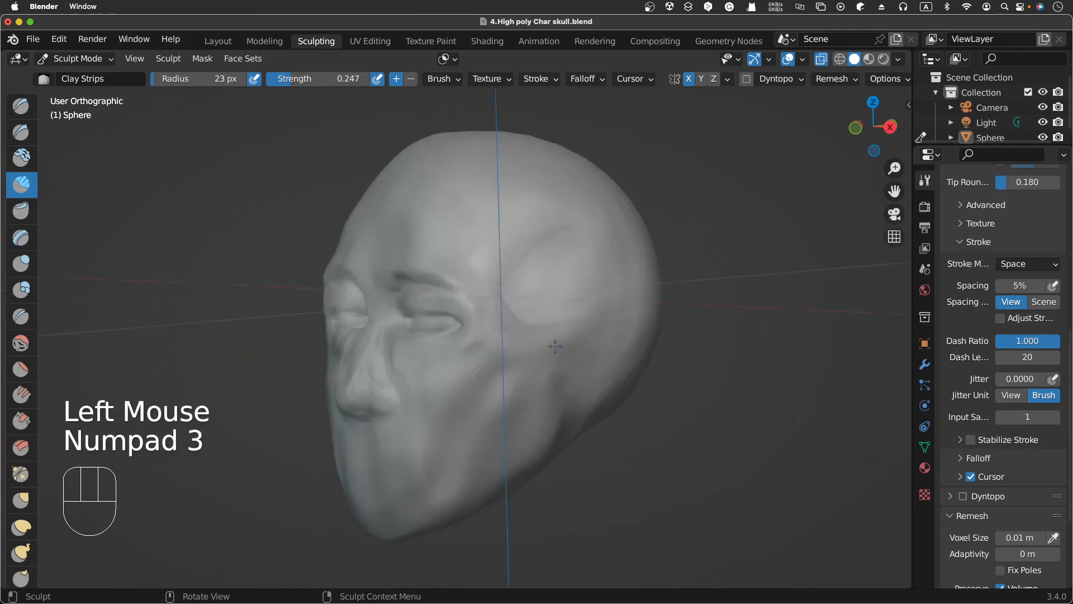
{"action": "key", "text": "KP_1"}
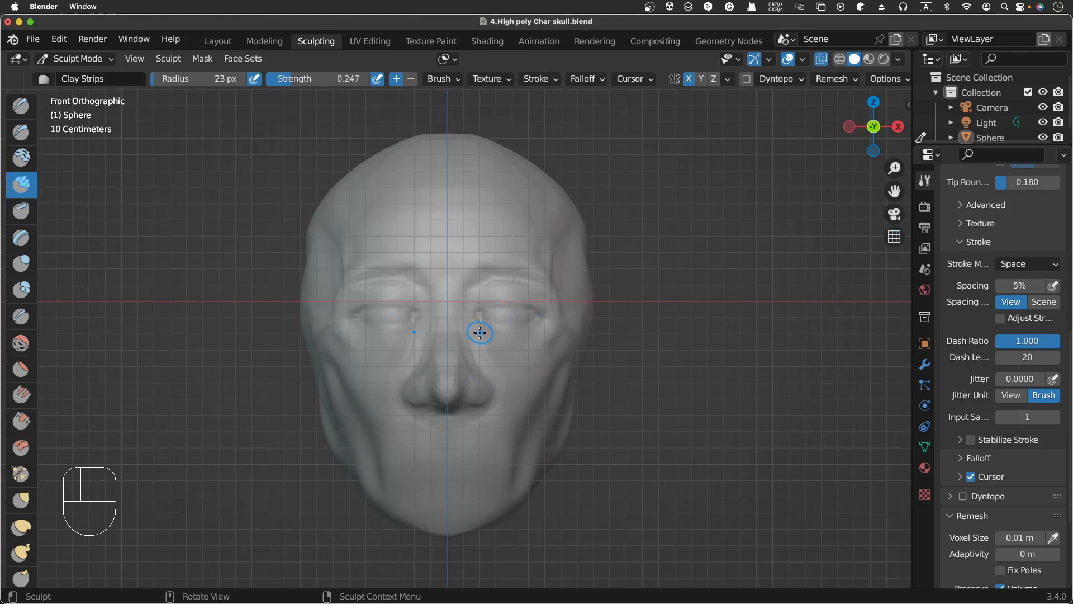
{"action": "left_click_drag", "start_coordinate": [486, 333], "coordinate": [493, 347], "text": "ctrl"}
{"action": "left_click", "coordinate": [494, 345], "text": "ctrl"}
{"action": "left_click", "coordinate": [498, 339], "text": "ctrl"}
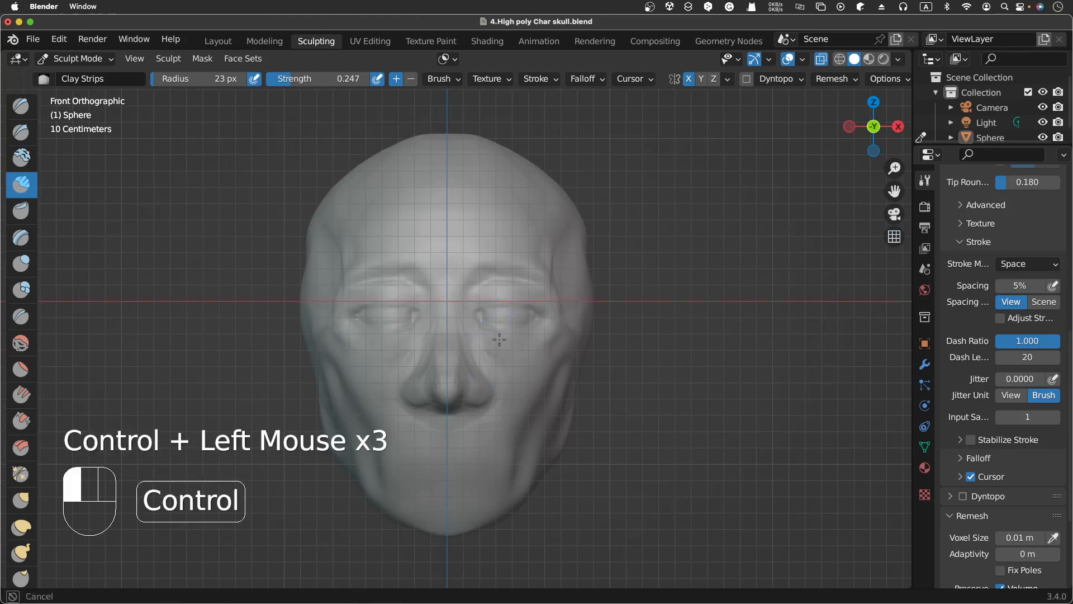
{"action": "left_click", "coordinate": [492, 336], "text": "ctrl"}
{"action": "left_click", "coordinate": [501, 347], "text": "ctrl"}
{"action": "left_click", "coordinate": [502, 350], "text": "ctrl"}
{"action": "left_click", "coordinate": [503, 353], "text": "ctrl"}
{"action": "left_click", "coordinate": [492, 347], "text": "ctrl"}
{"action": "left_click", "coordinate": [499, 352], "text": "ctrl"}
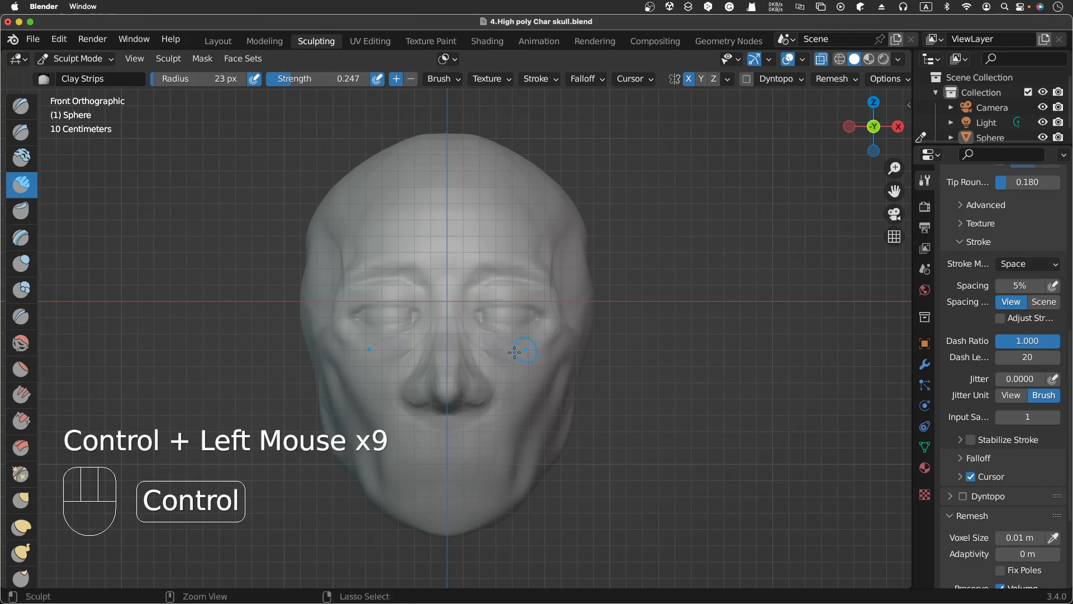
Step: Carve under the left eye with subtractive Clay Strips strokes sweeping toward the nose
{"action": "left_click", "coordinate": [458, 342], "text": "ctrl"}
{"action": "left_click", "coordinate": [420, 335], "text": "ctrl"}
{"action": "left_click", "coordinate": [384, 349], "text": "ctrl"}
{"action": "left_click_drag", "start_coordinate": [384, 349], "coordinate": [394, 347], "text": "ctrl"}
{"action": "left_click_drag", "start_coordinate": [395, 346], "coordinate": [406, 341], "text": "ctrl"}
{"action": "left_click_drag", "start_coordinate": [398, 344], "coordinate": [415, 331], "text": "ctrl"}
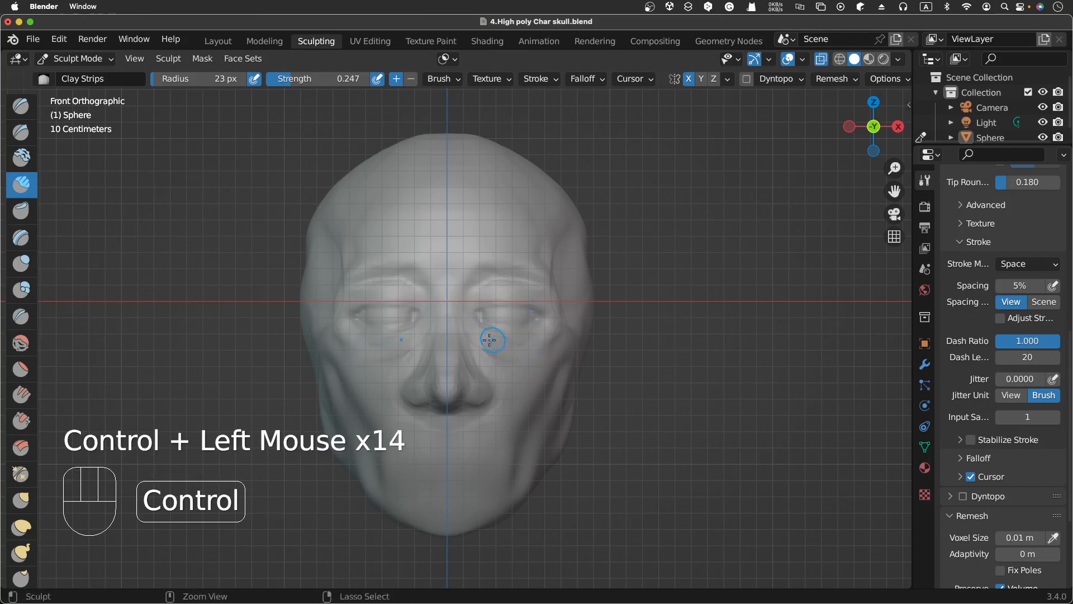
Step: Carve along the lower lid of the right eye with sweeping subtractive strokes
{"action": "left_click_drag", "start_coordinate": [494, 340], "coordinate": [506, 349], "text": "ctrl"}
{"action": "left_click_drag", "start_coordinate": [502, 347], "coordinate": [526, 356], "text": "ctrl"}
{"action": "left_click_drag", "start_coordinate": [517, 342], "coordinate": [507, 340], "text": "ctrl"}
{"action": "mouse_move", "coordinate": [500, 336]}
{"action": "left_mouse_down", "text": "ctrl"}
{"action": "mouse_move", "coordinate": [515, 332]}
{"action": "mouse_move", "coordinate": [510, 350]}
{"action": "mouse_move", "coordinate": [536, 350]}
{"action": "left_mouse_up", "text": "ctrl"}
{"action": "left_click_drag", "start_coordinate": [547, 347], "coordinate": [526, 350], "text": "ctrl"}
{"action": "left_click_drag", "start_coordinate": [528, 347], "coordinate": [511, 349], "text": "ctrl"}
{"action": "mouse_move", "coordinate": [503, 344]}
{"action": "left_mouse_down", "text": "ctrl"}
{"action": "mouse_move", "coordinate": [491, 339]}
{"action": "mouse_move", "coordinate": [511, 346]}
{"action": "left_mouse_up", "text": "ctrl"}
{"action": "mouse_move", "coordinate": [509, 346]}
{"action": "left_mouse_down", "text": "ctrl"}
{"action": "mouse_move", "coordinate": [522, 346]}
{"action": "mouse_move", "coordinate": [491, 339]}
{"action": "left_mouse_up", "text": "ctrl"}
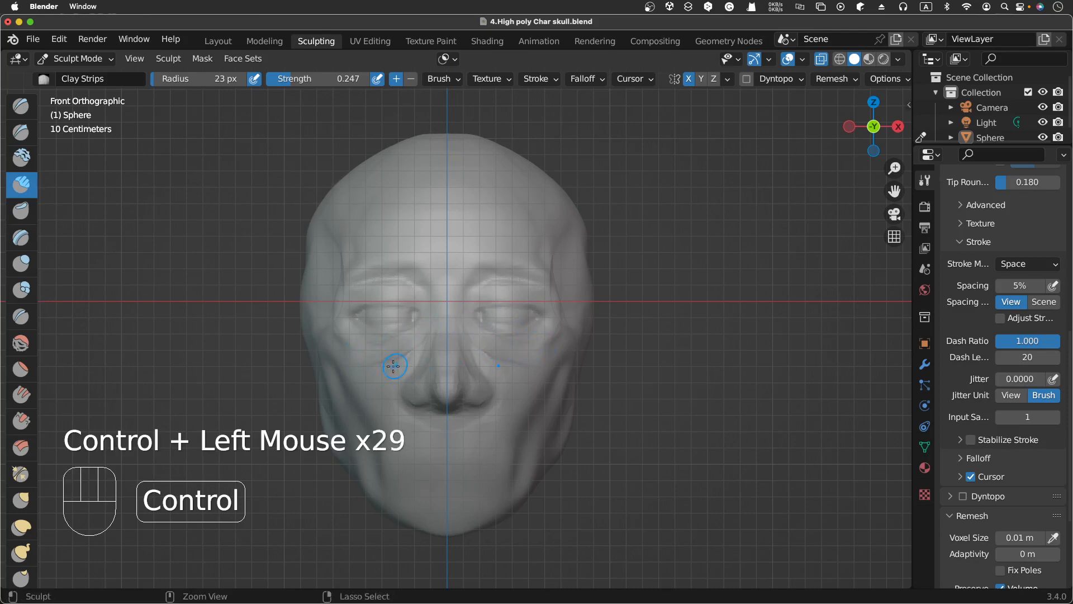
Step: Carve along the right side of the nose bridge with a row of subtractive Clay Strips dabs
{"action": "left_click", "coordinate": [467, 311], "text": "ctrl"}
{"action": "left_click", "coordinate": [468, 315], "text": "ctrl"}
{"action": "left_click", "coordinate": [467, 318], "text": "ctrl"}
{"action": "left_click", "coordinate": [467, 321], "text": "ctrl"}
{"action": "left_click", "coordinate": [467, 319], "text": "ctrl"}
{"action": "left_click", "coordinate": [467, 301], "text": "ctrl"}
{"action": "left_click", "coordinate": [467, 311], "text": "ctrl"}
{"action": "left_click", "coordinate": [470, 321], "text": "ctrl"}
{"action": "left_click", "coordinate": [473, 330], "text": "ctrl"}
{"action": "left_click", "coordinate": [470, 337], "text": "ctrl"}
{"action": "left_click", "coordinate": [468, 342], "text": "ctrl"}
{"action": "left_click", "coordinate": [470, 344], "text": "ctrl"}
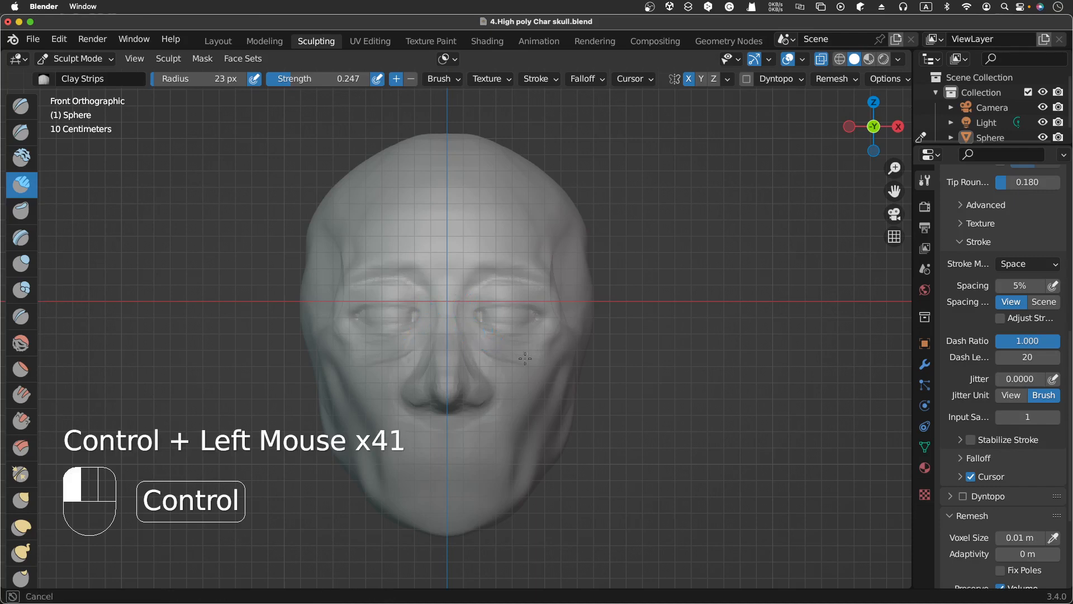
Step: Add subtractive Clay Strips dabs on the cheek beside the left side of the nose
{"action": "left_click", "coordinate": [536, 351], "text": "ctrl"}
{"action": "left_click", "coordinate": [540, 353], "text": "ctrl"}
{"action": "left_click", "coordinate": [540, 352], "text": "ctrl"}
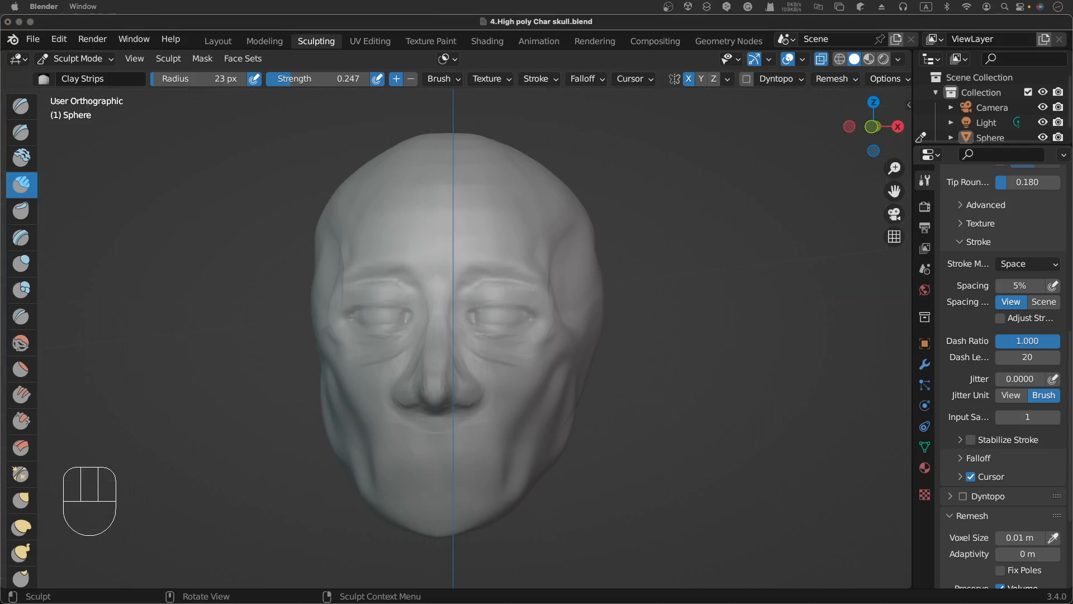
Step: Carve beneath the nose tip and around the nostril base with subtractive Clay Strips dabs
{"action": "left_click", "coordinate": [671, 381]}
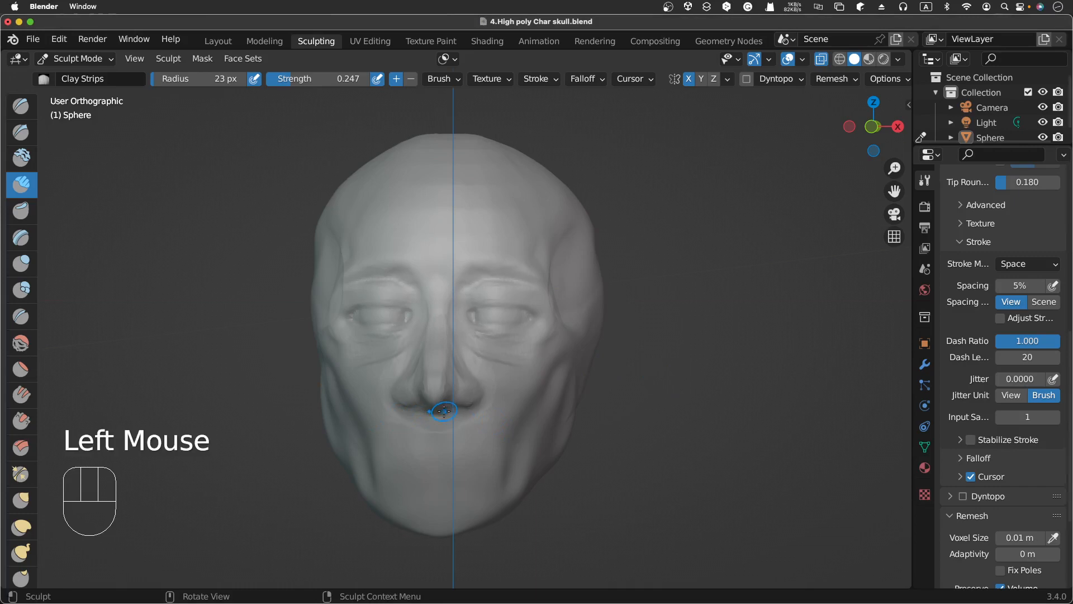
{"action": "scroll", "coordinate": [445, 411], "scroll_direction": "down", "scroll_amount": 5}
{"action": "scroll", "coordinate": [445, 411], "scroll_direction": "up", "scroll_amount": 3}
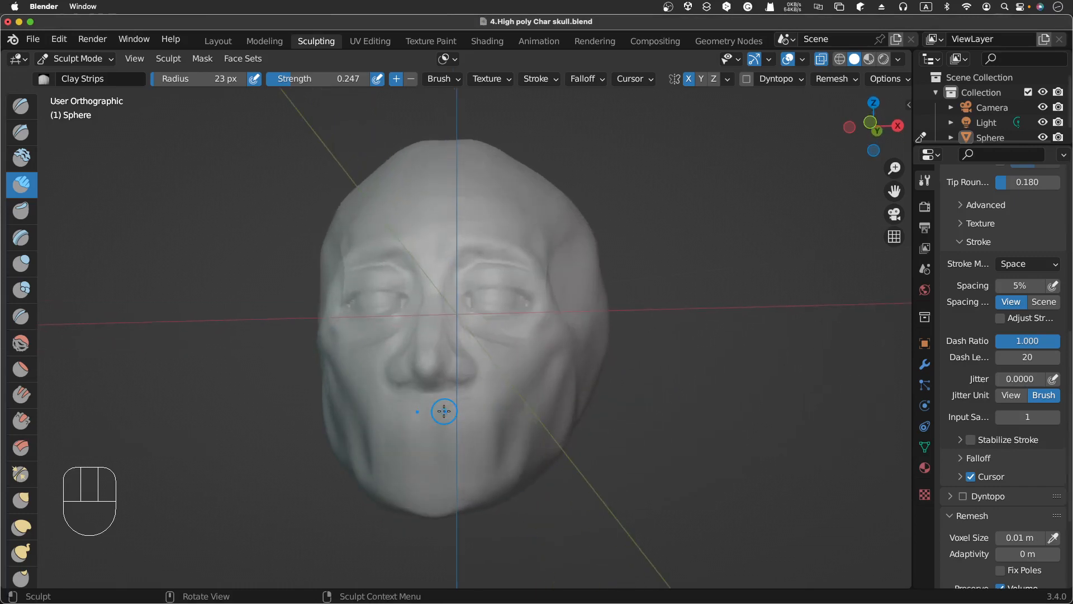
{"action": "key", "text": "KP_3"}
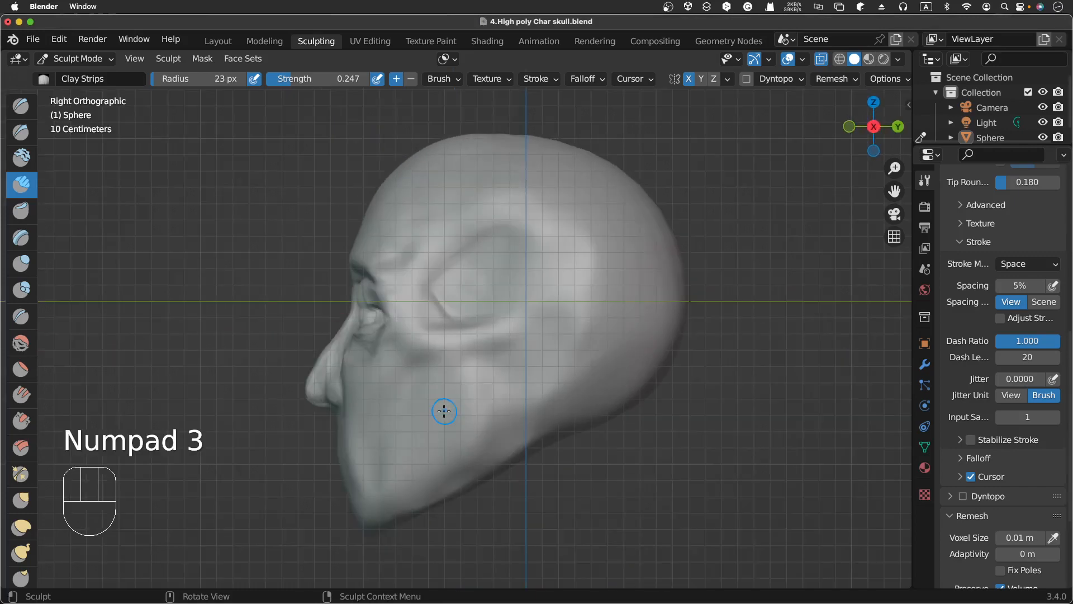
{"action": "scroll", "coordinate": [445, 411], "scroll_direction": "left", "scroll_amount": 10}
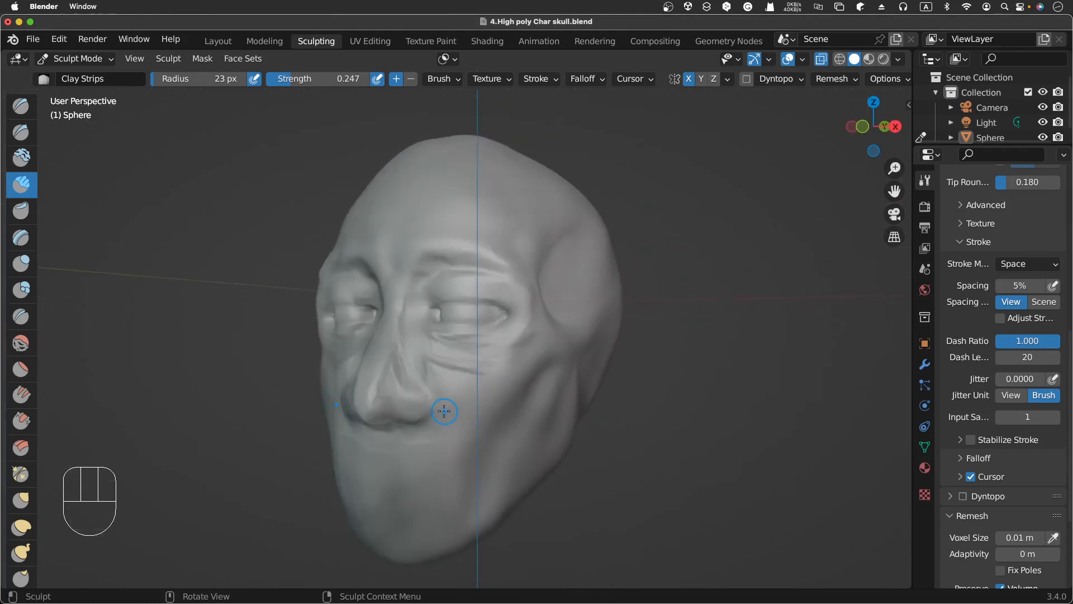
{"action": "scroll", "coordinate": [444, 411], "scroll_direction": "down", "scroll_amount": 4}
{"action": "scroll", "coordinate": [444, 411], "scroll_direction": "up", "scroll_amount": 3}
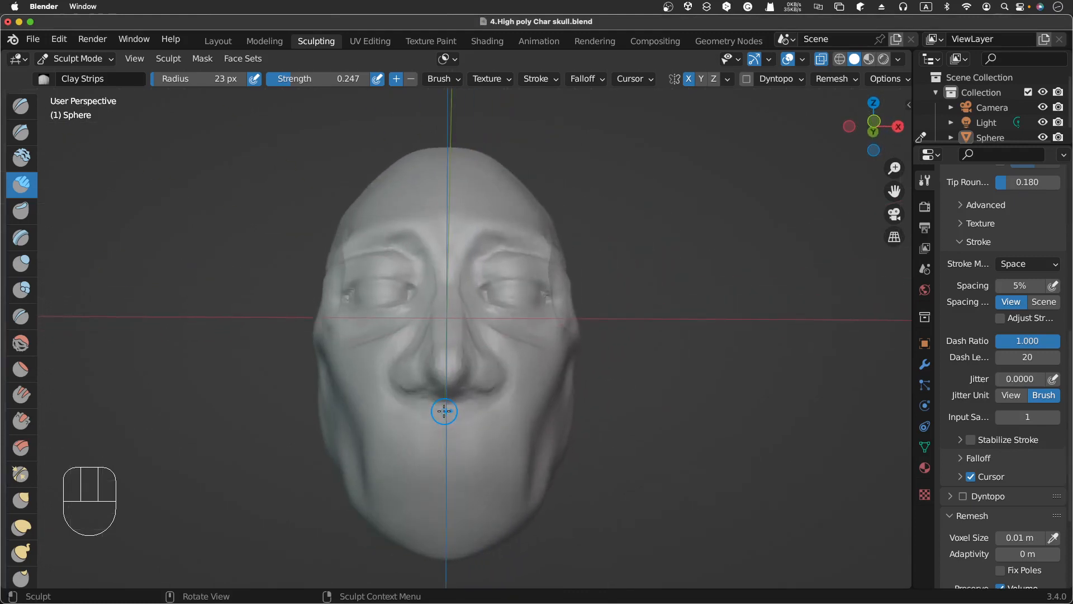
{"action": "left_click", "coordinate": [436, 397]}
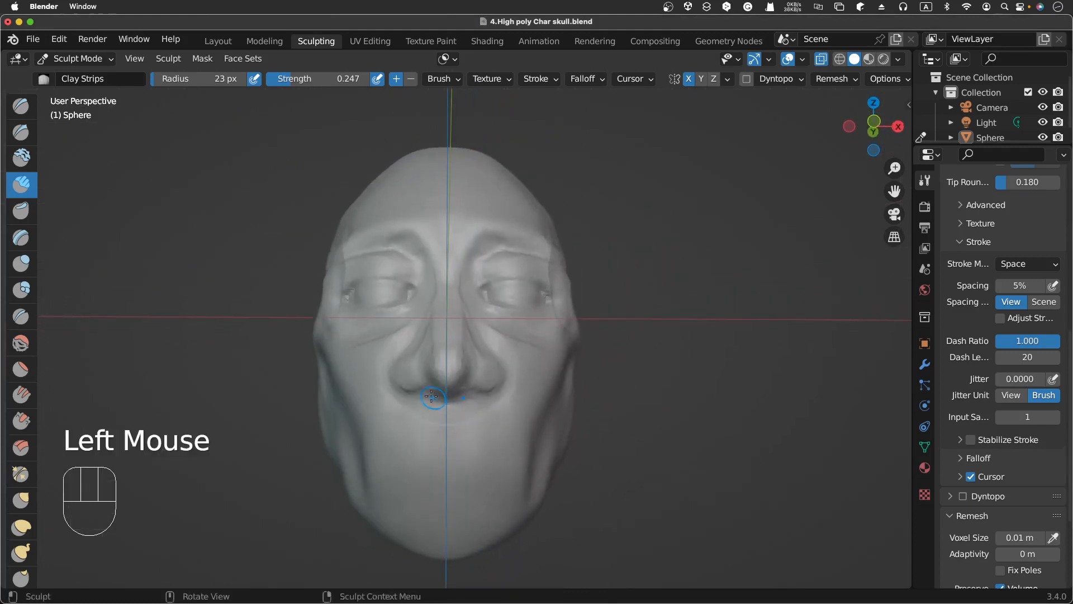
{"action": "left_click", "coordinate": [439, 398]}
{"action": "left_click", "coordinate": [444, 402]}
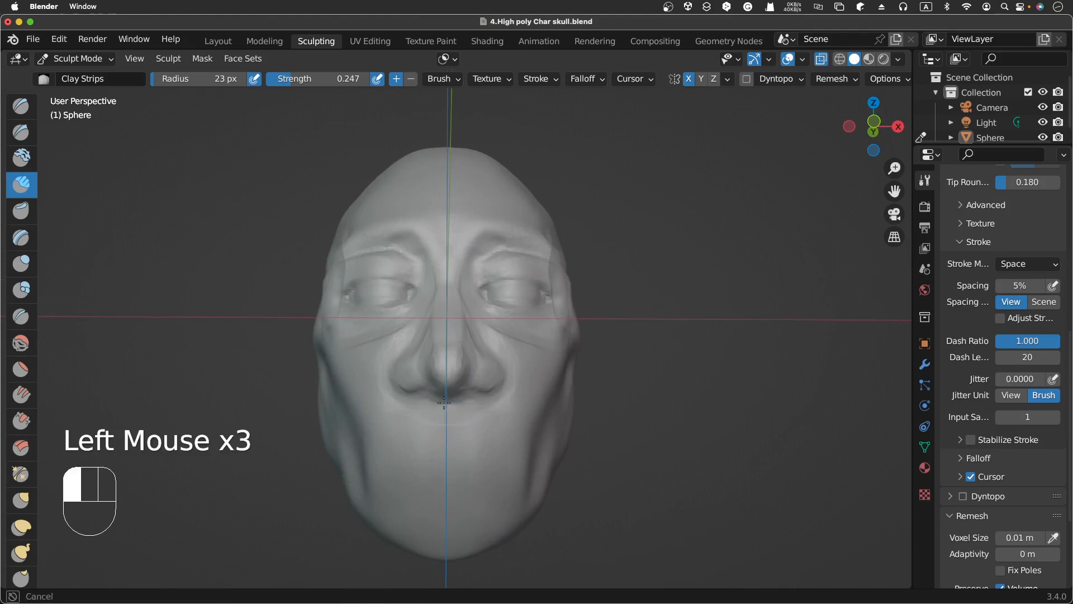
{"action": "left_click", "coordinate": [445, 401]}
{"action": "left_click", "coordinate": [444, 400]}
{"action": "left_click", "coordinate": [445, 400]}
{"action": "left_click_drag", "start_coordinate": [443, 396], "coordinate": [457, 400]}
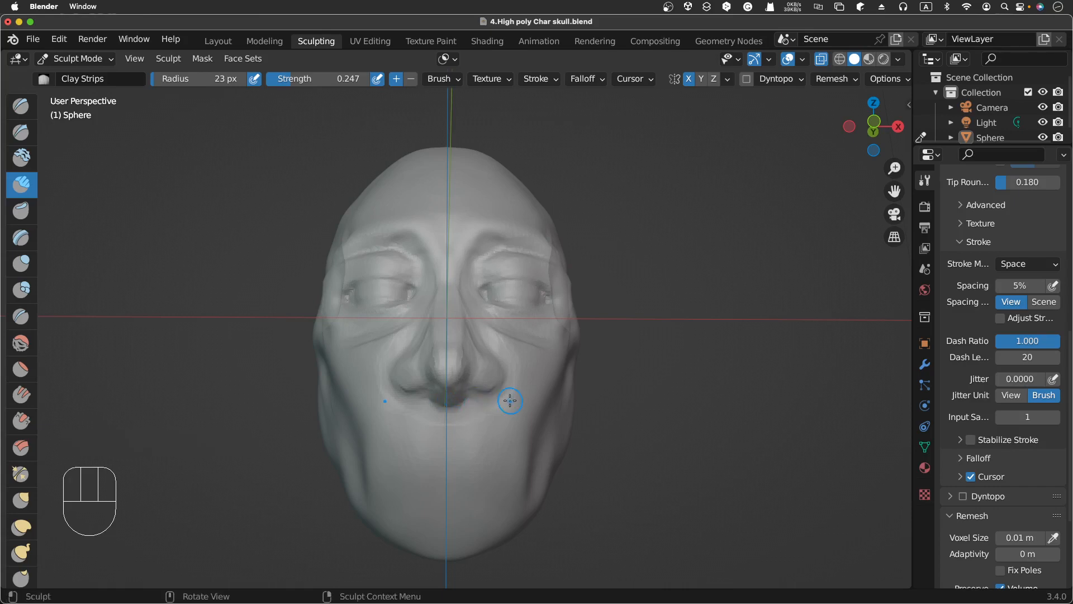
Step: Deepen the crease beside the left nostril with a subtractive Clay Strips stroke and dabs
{"action": "scroll", "coordinate": [510, 400], "scroll_direction": "right", "scroll_amount": 10}
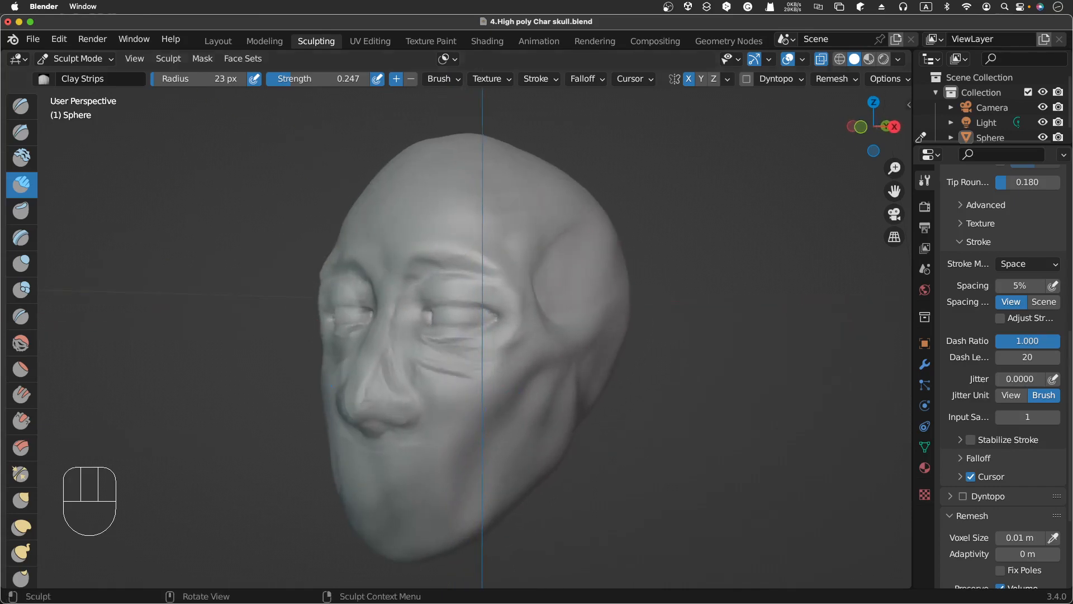
{"action": "left_click", "coordinate": [894, 237]}
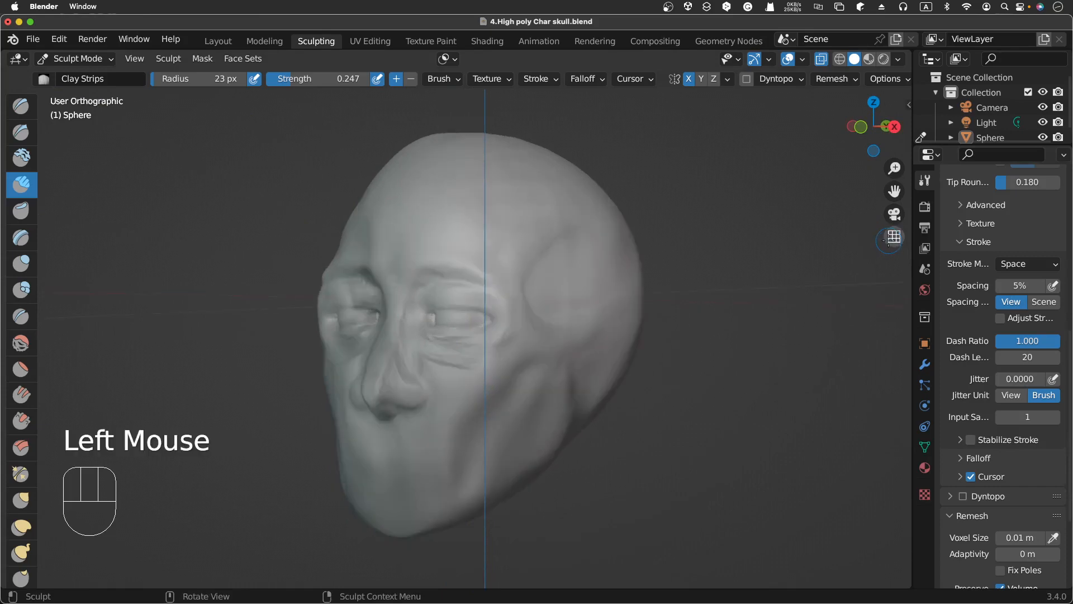
{"action": "scroll", "coordinate": [566, 318], "scroll_direction": "right", "scroll_amount": 5}
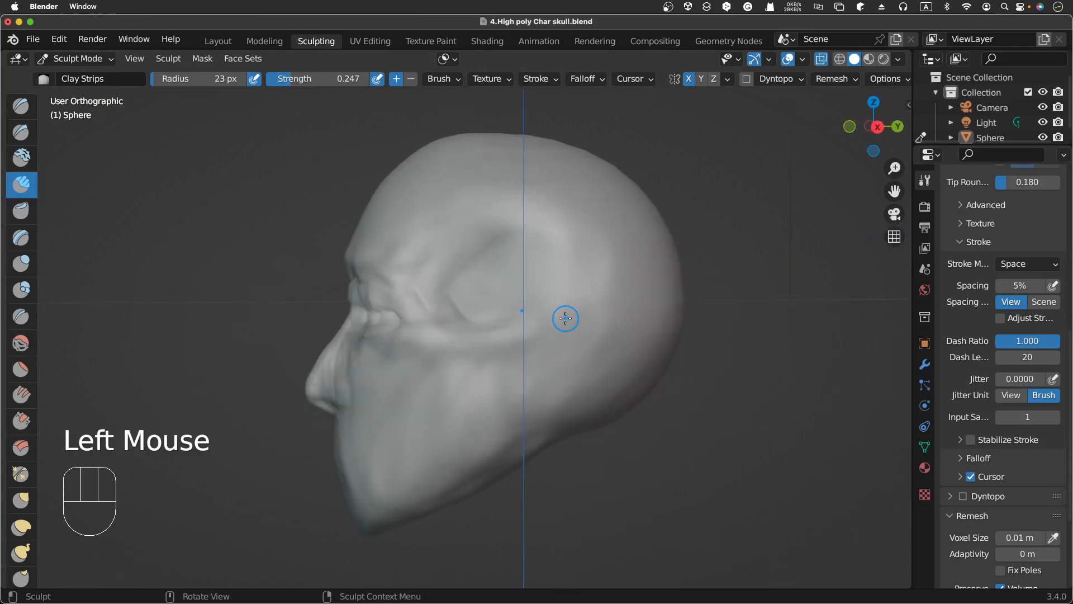
{"action": "key", "text": "KP_3"}
{"action": "scroll", "coordinate": [565, 318], "scroll_direction": "left", "scroll_amount": 10}
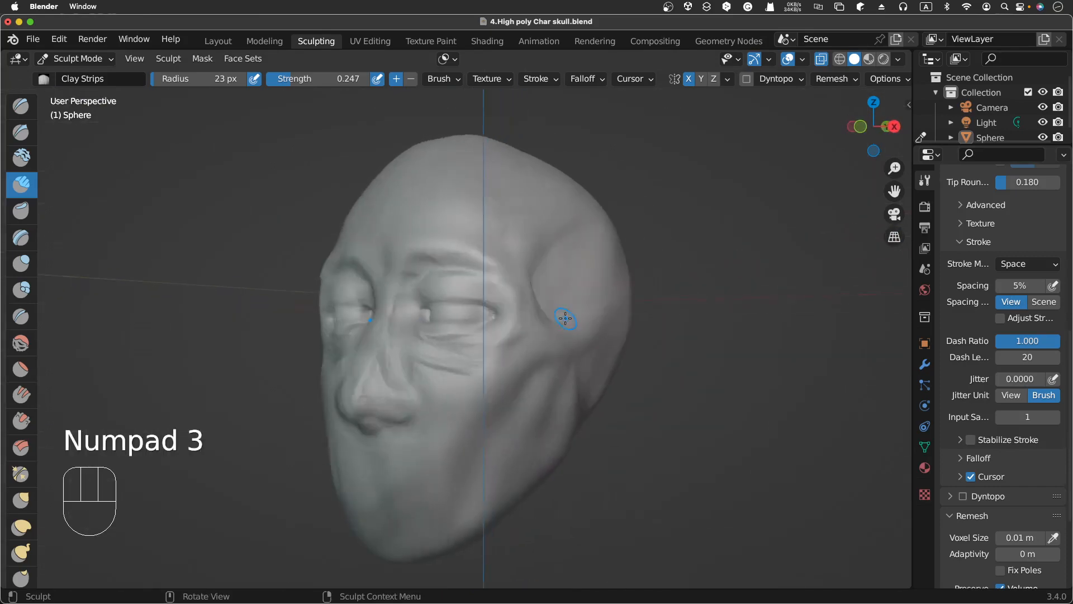
{"action": "scroll", "coordinate": [565, 318], "scroll_direction": "up", "scroll_amount": 6}
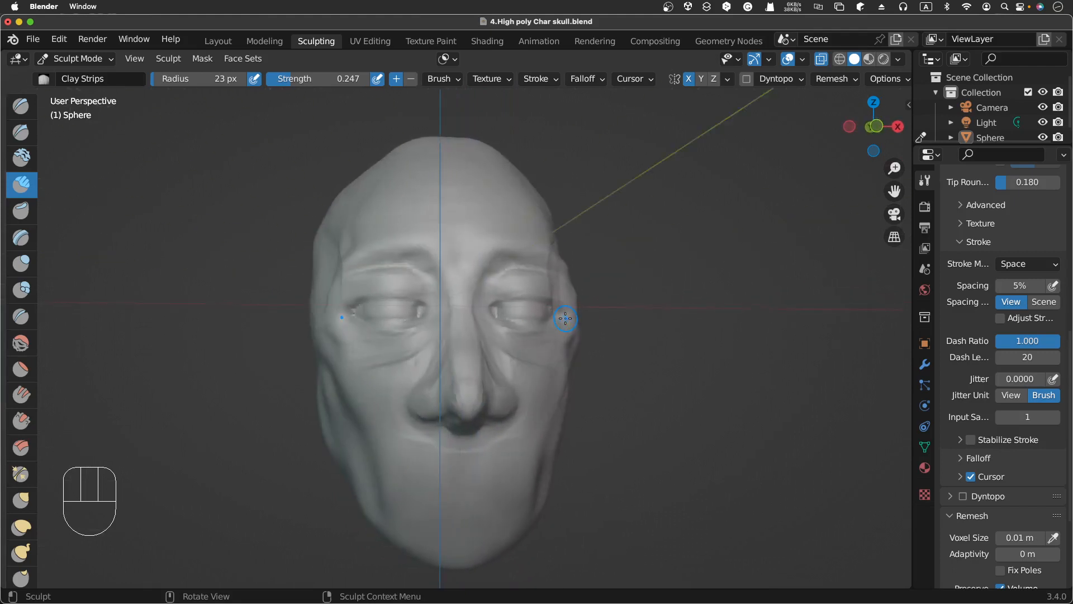
{"action": "scroll", "coordinate": [565, 318], "scroll_direction": "down", "scroll_amount": 1}
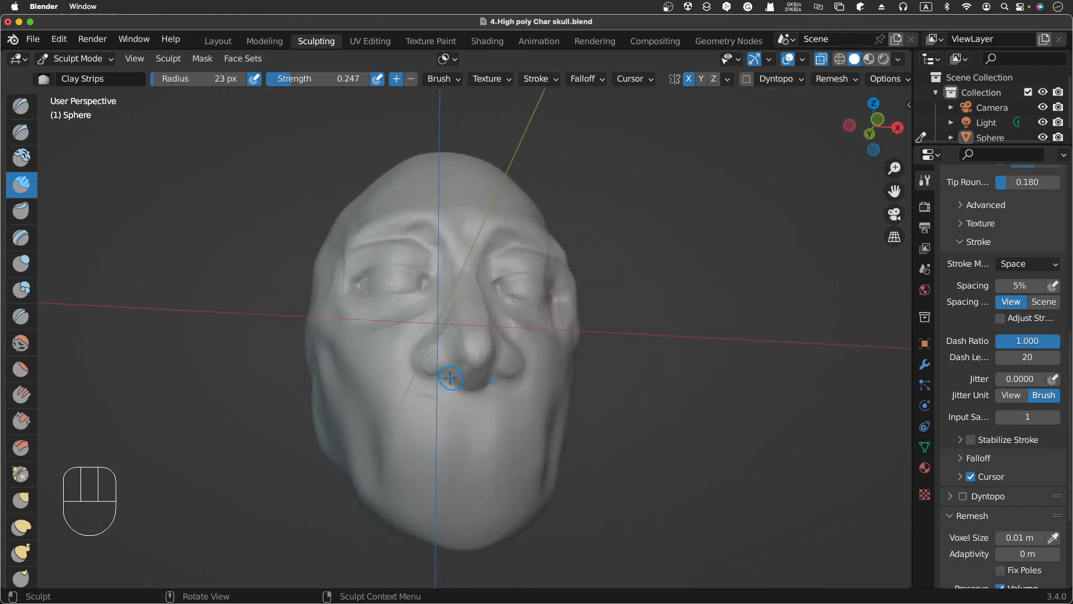
{"action": "left_click_drag", "start_coordinate": [448, 383], "coordinate": [466, 374]}
{"action": "double_click", "coordinate": [472, 373]}
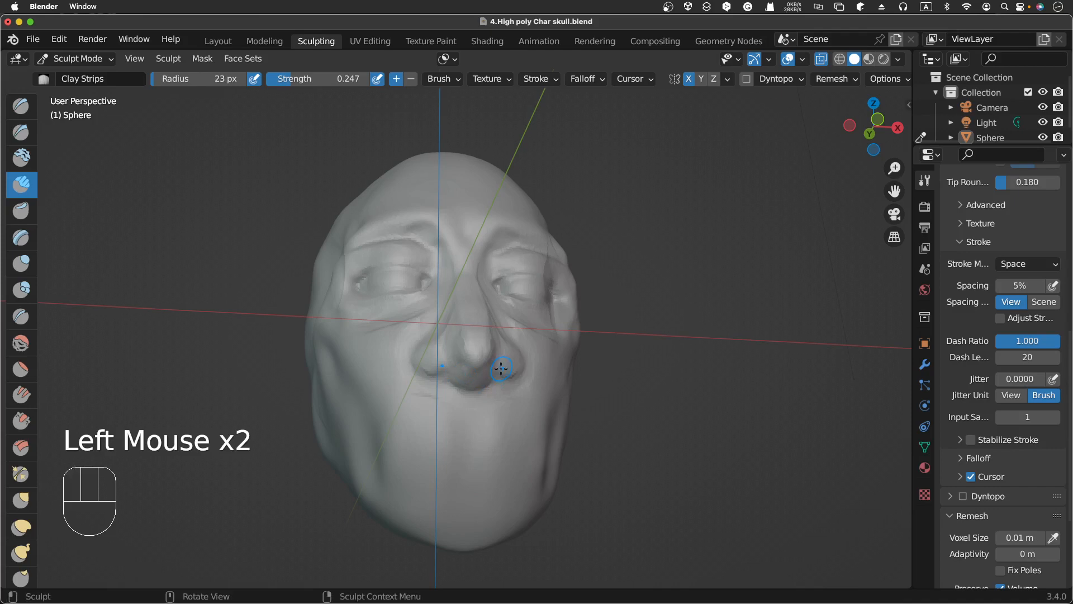
Step: Carve the underside of the nose tip with Clay Strips dabs in the right side view
{"action": "scroll", "coordinate": [501, 368], "scroll_direction": "down", "scroll_amount": 6}
{"action": "key", "text": "KP_3"}
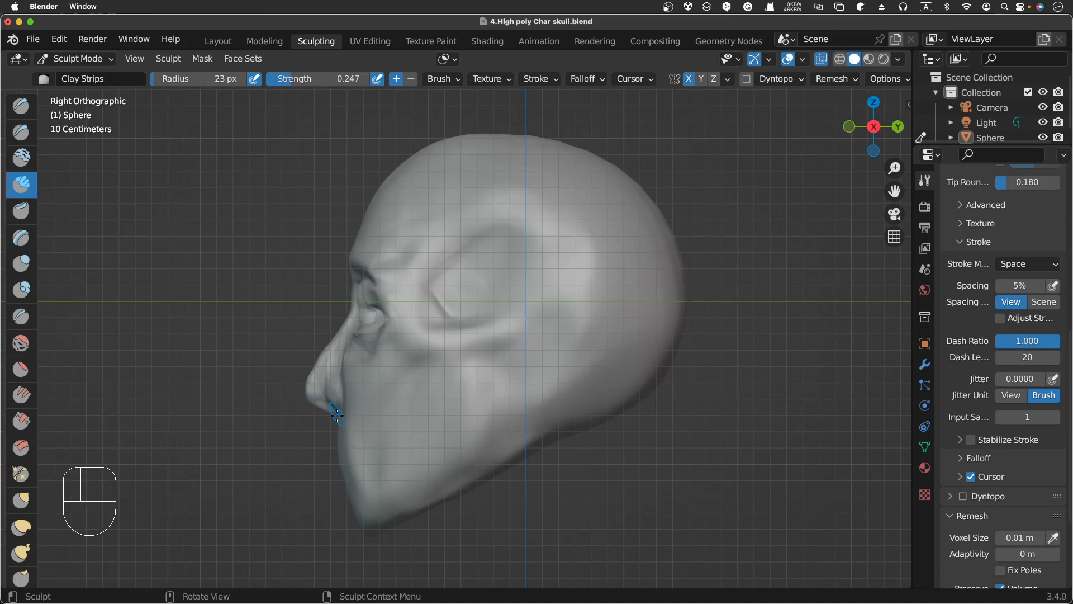
{"action": "triple_click", "coordinate": [326, 407]}
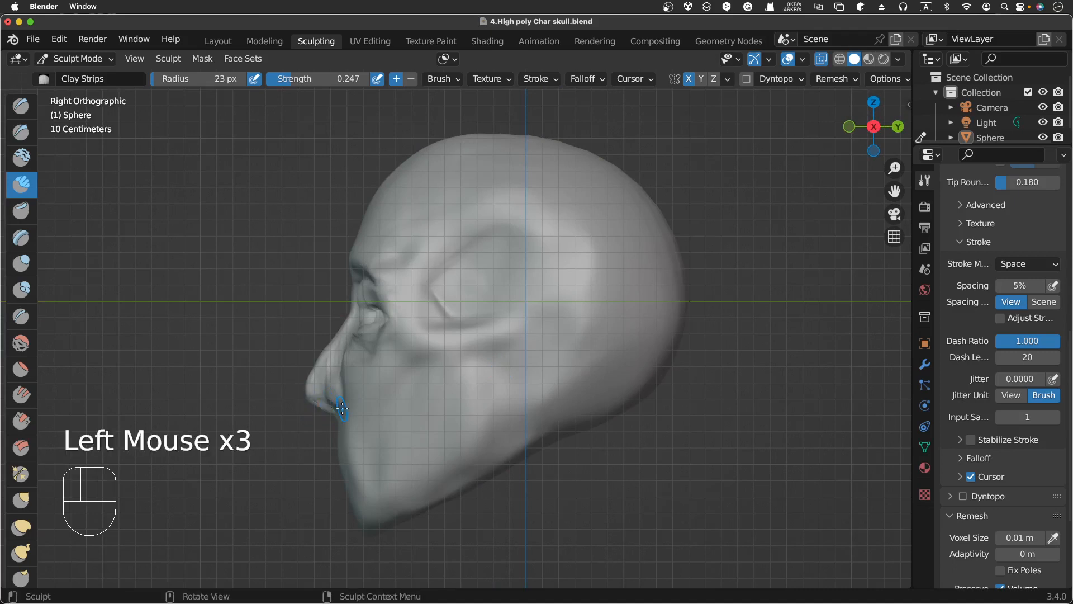
Step: Inspect the face from the front, switching between orthographic and perspective views
{"action": "scroll", "coordinate": [342, 408], "scroll_direction": "left", "scroll_amount": 10}
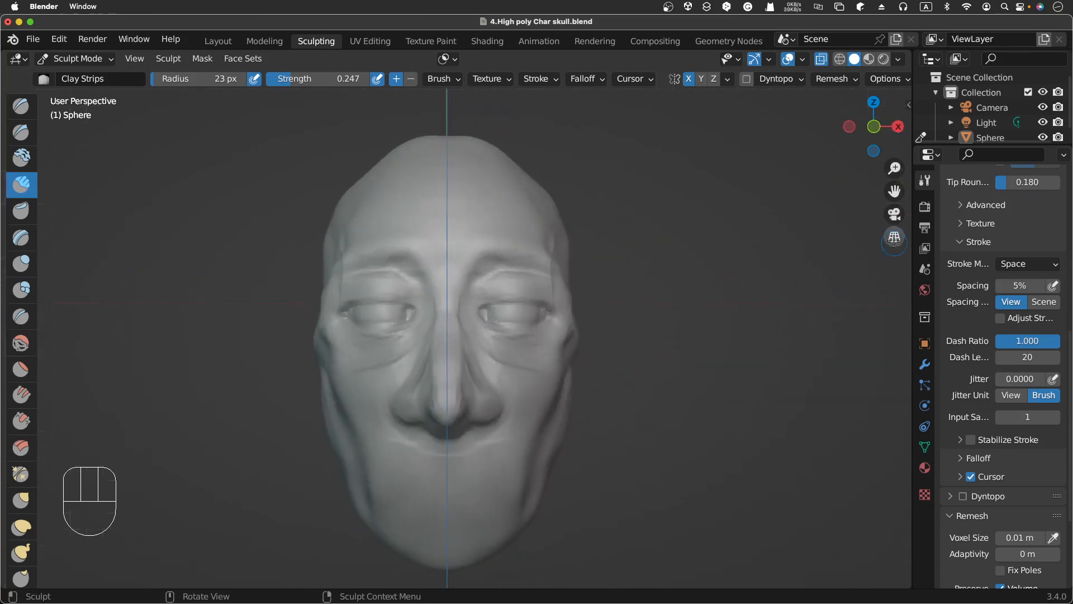
{"action": "left_click", "coordinate": [894, 237]}
{"action": "left_click", "coordinate": [894, 237]}
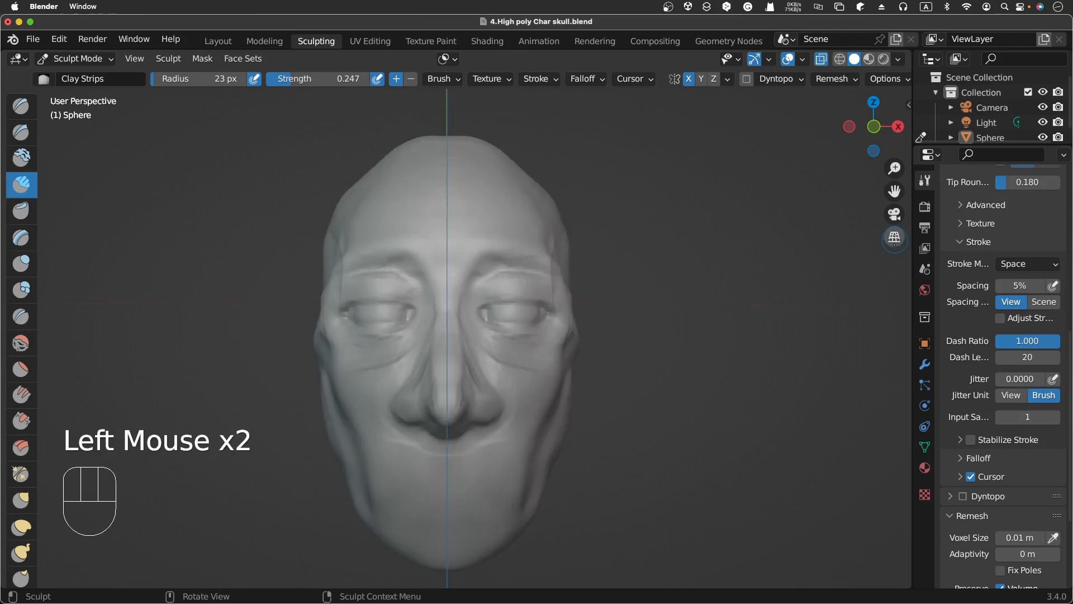
{"action": "left_click", "coordinate": [894, 237]}
{"action": "left_click", "coordinate": [895, 237]}
{"action": "left_click", "coordinate": [895, 237]}
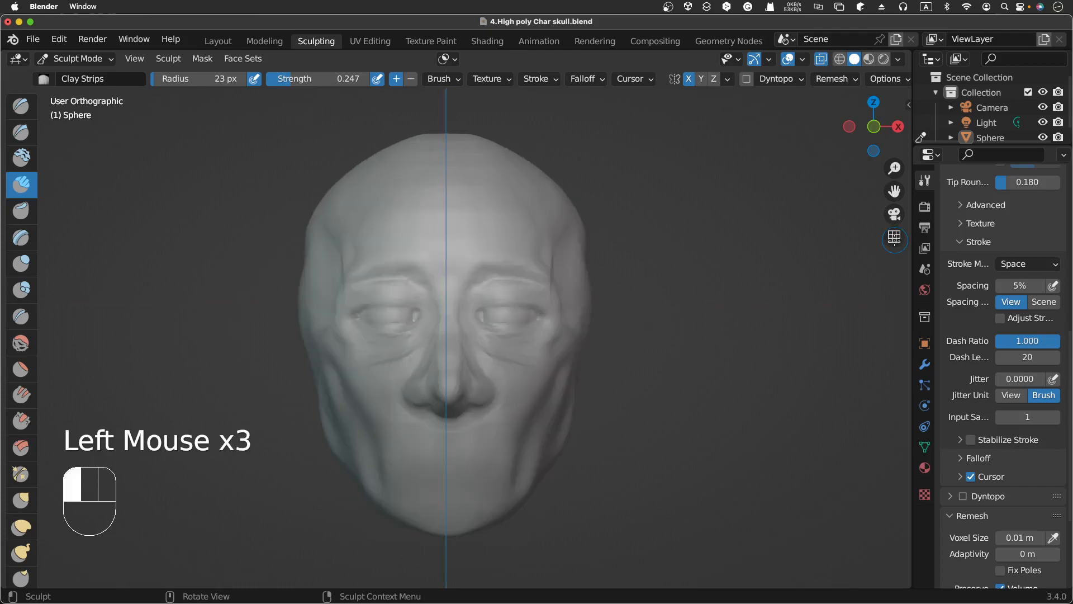
{"action": "left_click", "coordinate": [894, 237]}
{"action": "left_click", "coordinate": [895, 237]}
{"action": "left_click", "coordinate": [894, 237]}
{"action": "left_click", "coordinate": [894, 237]}
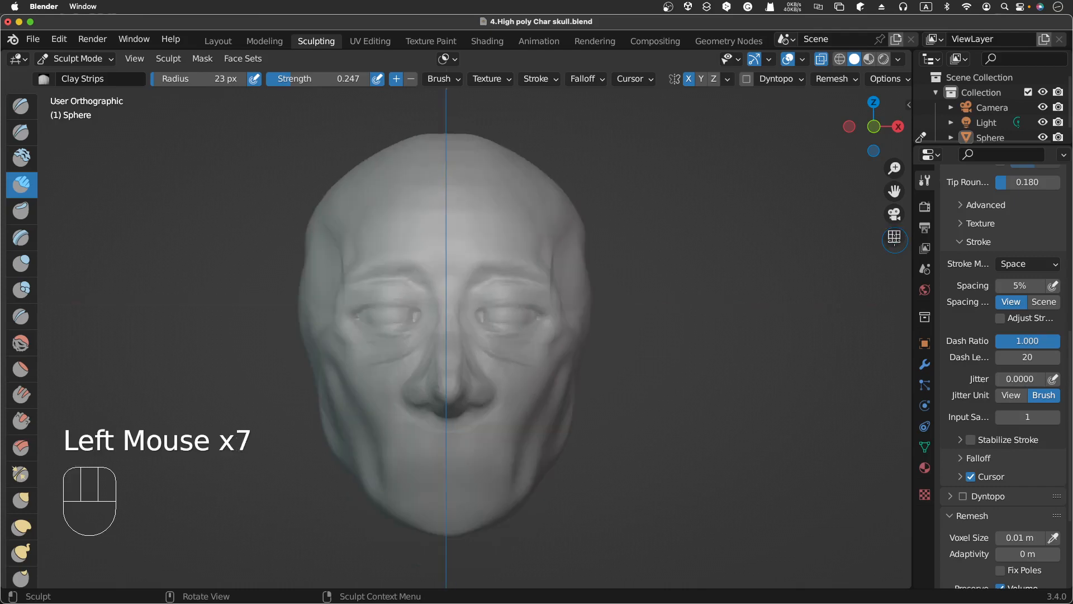
{"action": "left_click", "coordinate": [894, 237]}
{"action": "left_click", "coordinate": [895, 237]}
{"action": "scroll", "coordinate": [354, 363], "scroll_direction": "right", "scroll_amount": 5}
{"action": "scroll", "coordinate": [355, 364], "scroll_direction": "left", "scroll_amount": 5}
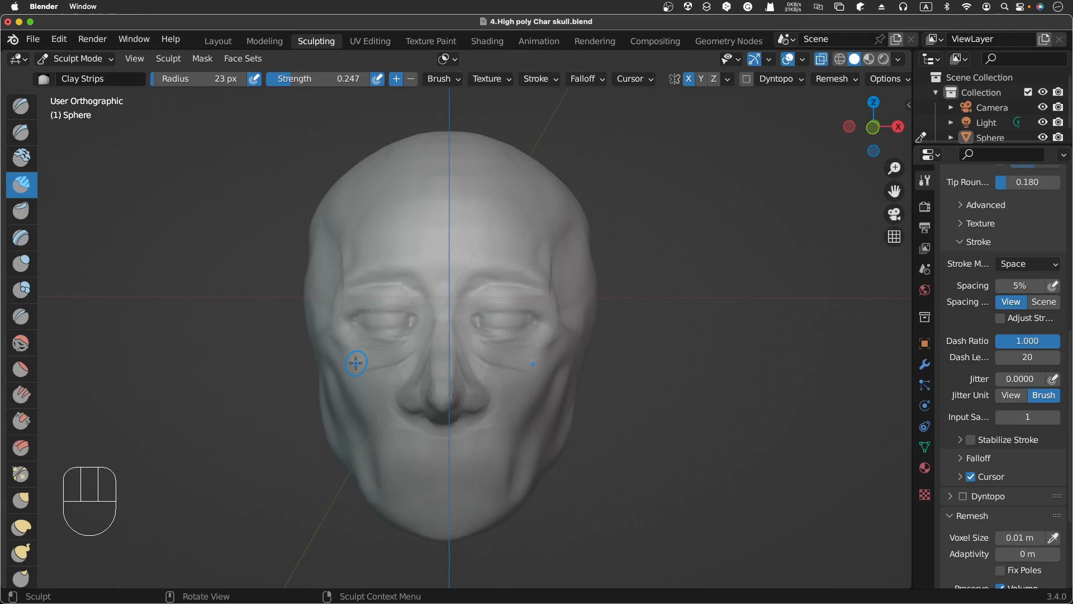
{"action": "scroll", "coordinate": [356, 363], "scroll_direction": "left", "scroll_amount": 2}
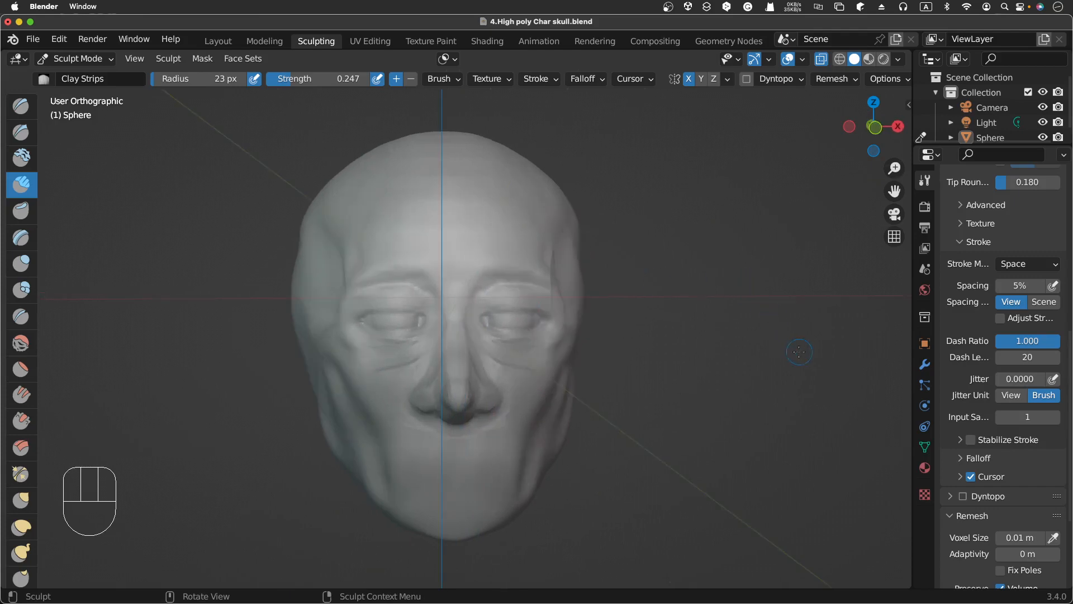
{"action": "left_click", "coordinate": [895, 235]}
{"action": "scroll", "coordinate": [716, 329], "scroll_direction": "left", "scroll_amount": 2}
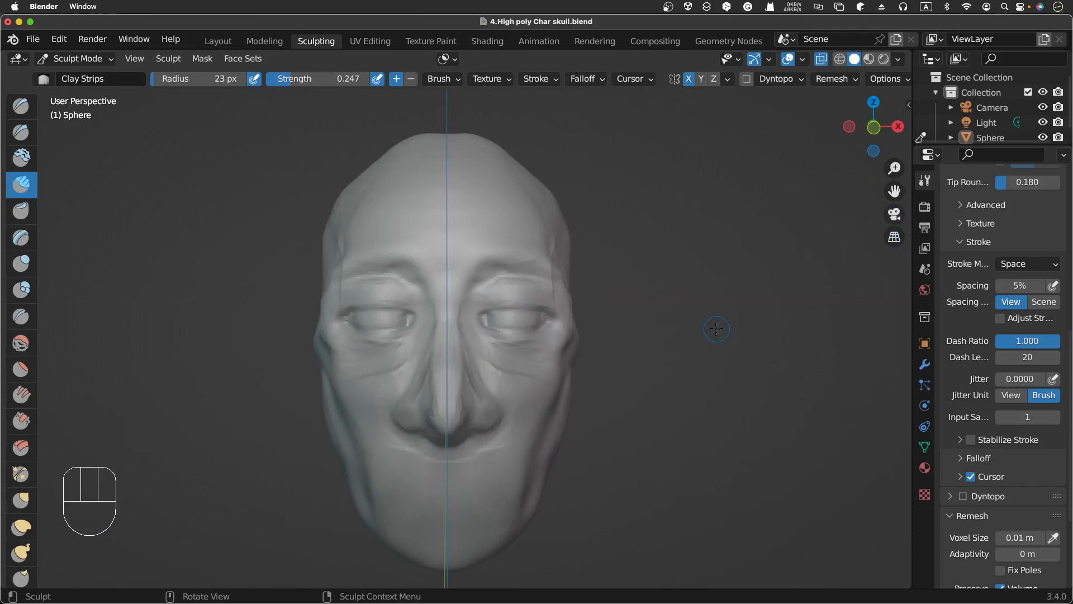
{"action": "scroll", "coordinate": [716, 329], "scroll_direction": "right", "scroll_amount": 5}
{"action": "scroll", "coordinate": [717, 329], "scroll_direction": "left", "scroll_amount": 5}
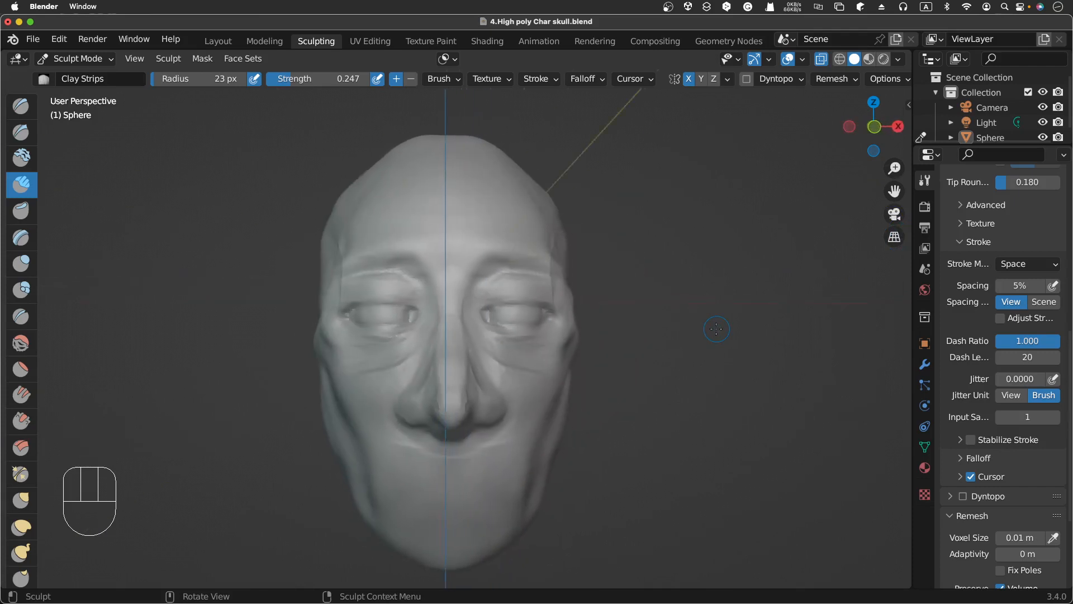
{"action": "scroll", "coordinate": [717, 329], "scroll_direction": "down", "scroll_amount": 3}
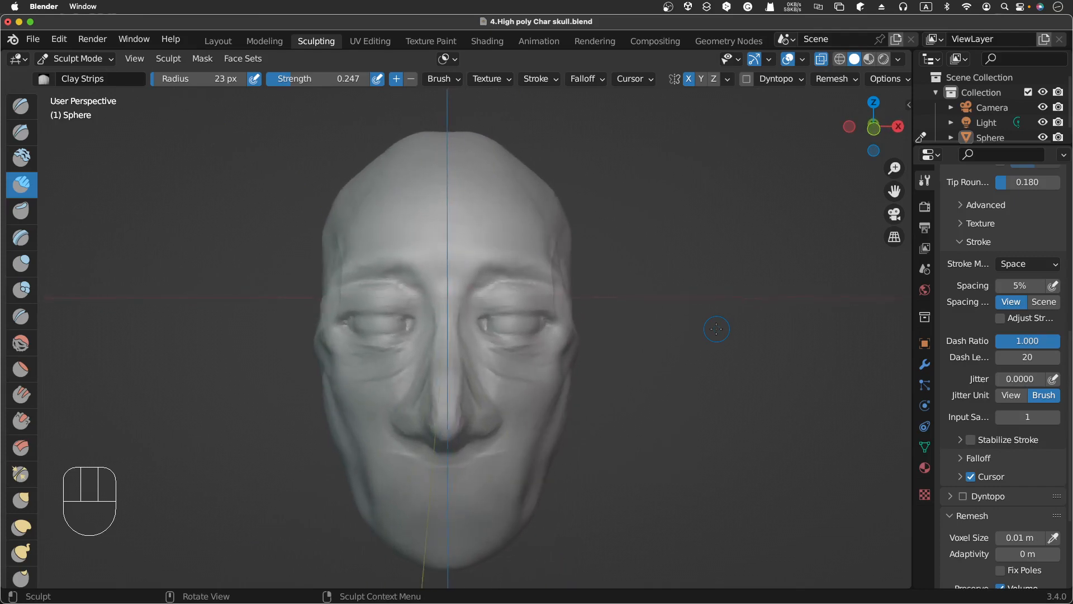
{"action": "scroll", "coordinate": [717, 329], "scroll_direction": "up", "scroll_amount": 2}
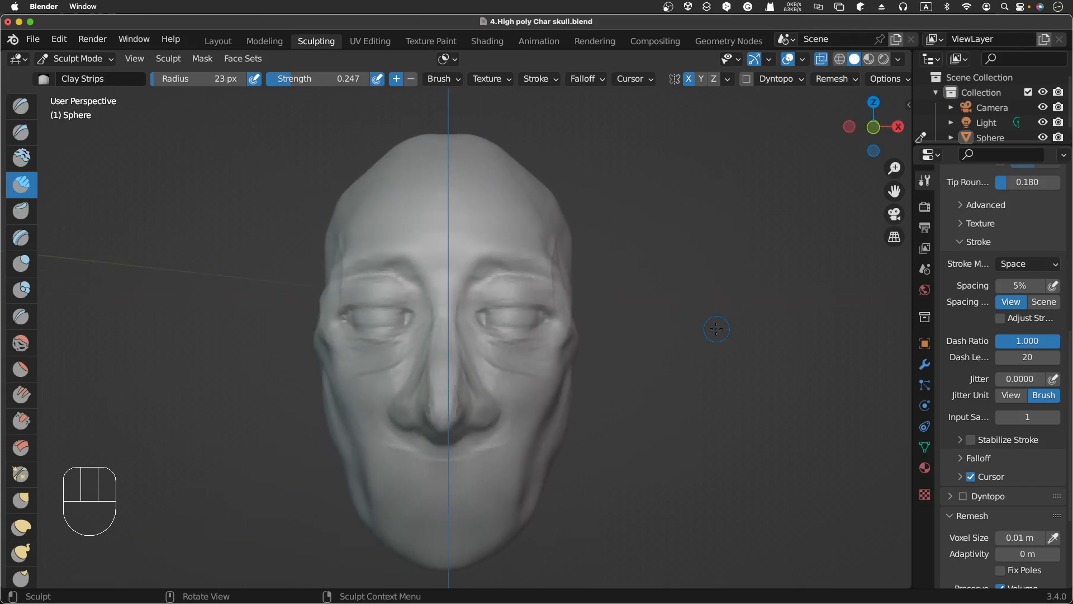
Step: Switch to the Grab brush and undo a trial pull on the left nostril
{"action": "left_click", "coordinate": [21, 500]}
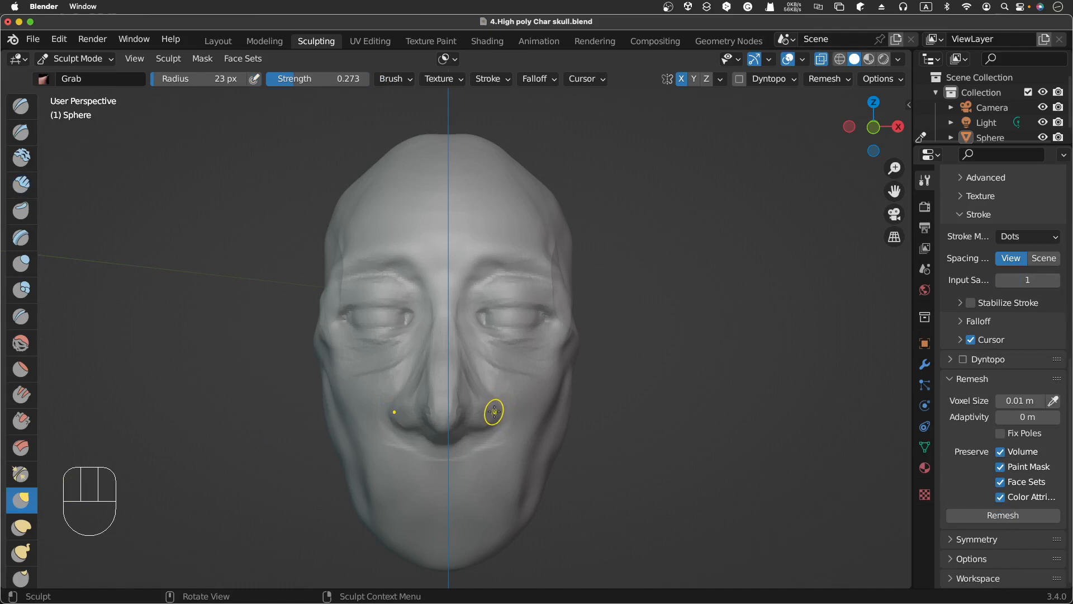
{"action": "left_click_drag", "start_coordinate": [488, 412], "coordinate": [487, 408], "text": "ctrl"}
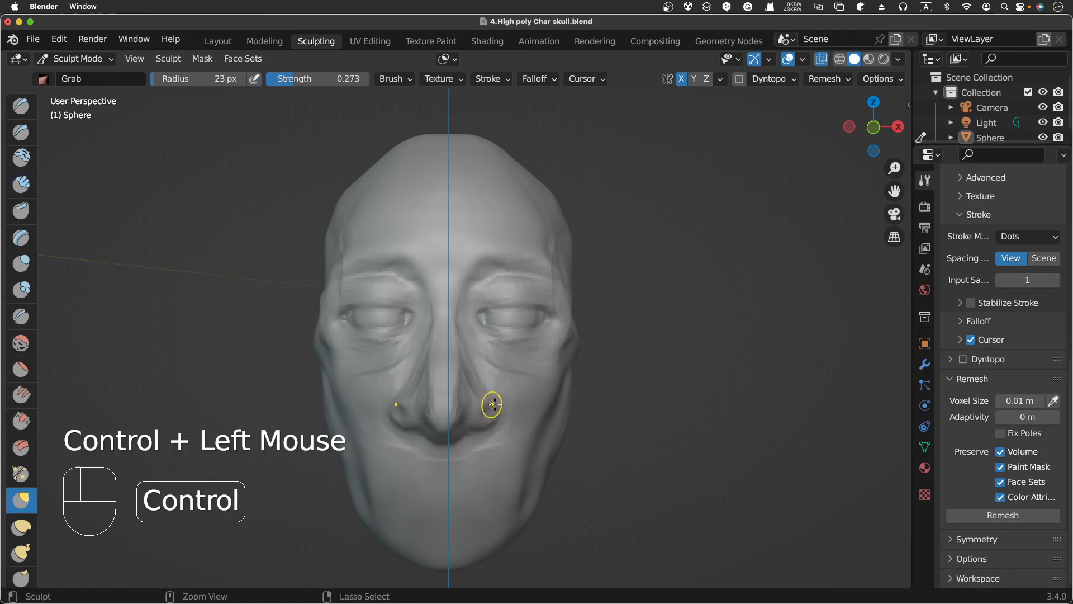
{"action": "key", "text": "super+z"}
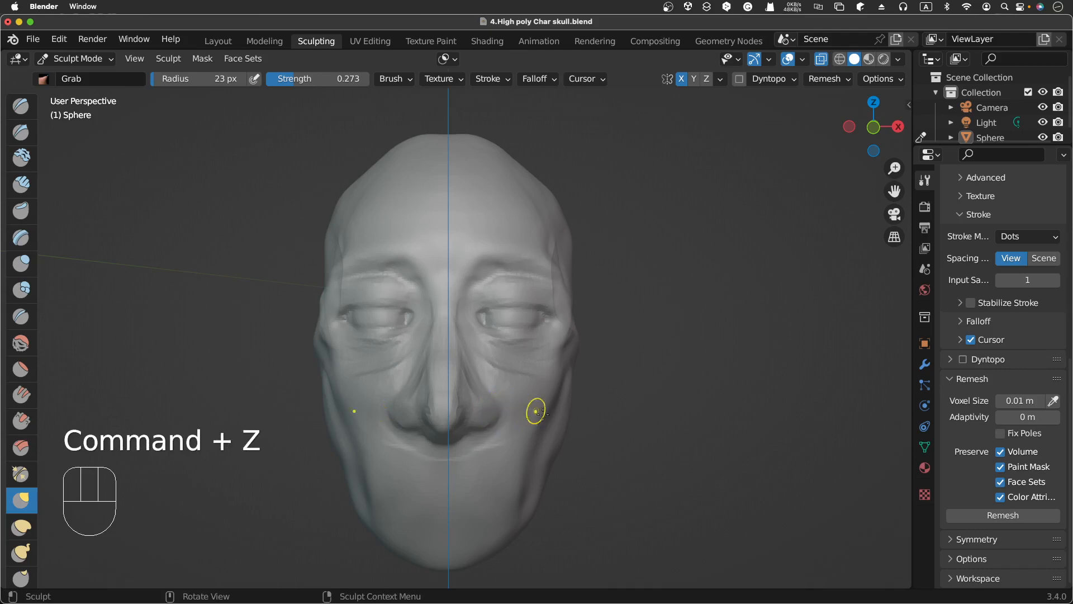
Step: Set the Grab brush radius to 44 px and strength to 0.157, and nudge the left nostril
{"action": "key", "text": "f"}
{"action": "left_click", "coordinate": [558, 392]}
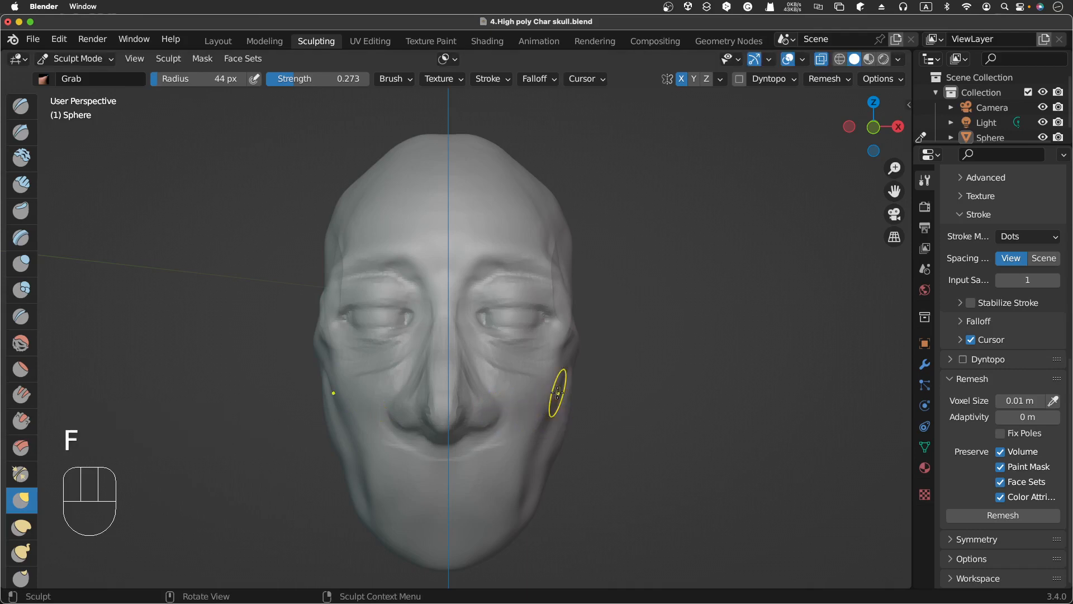
{"action": "key", "text": "shift+f"}
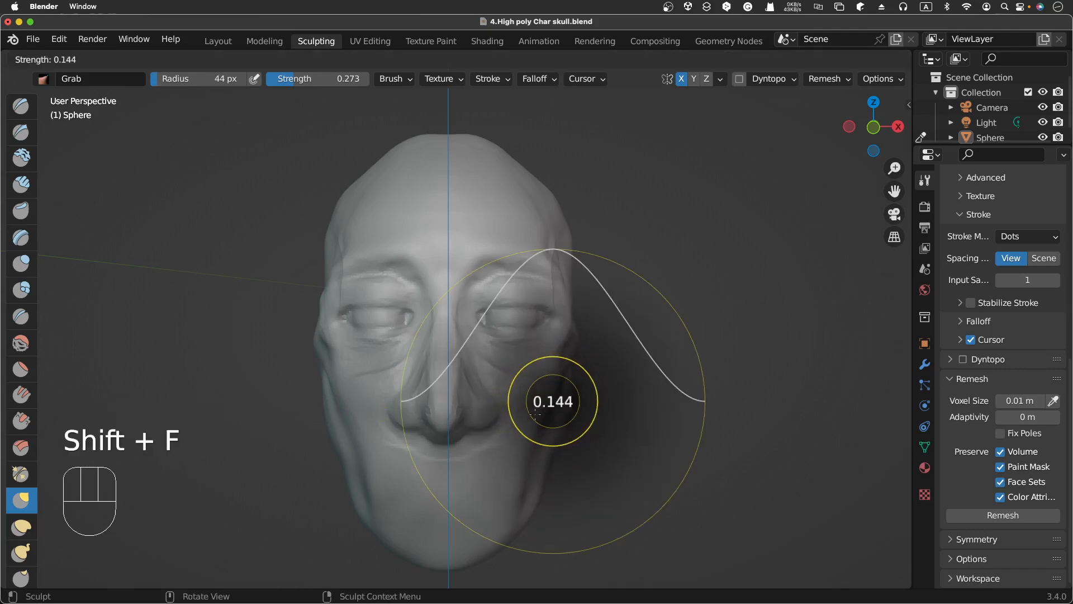
{"action": "left_click", "coordinate": [521, 412]}
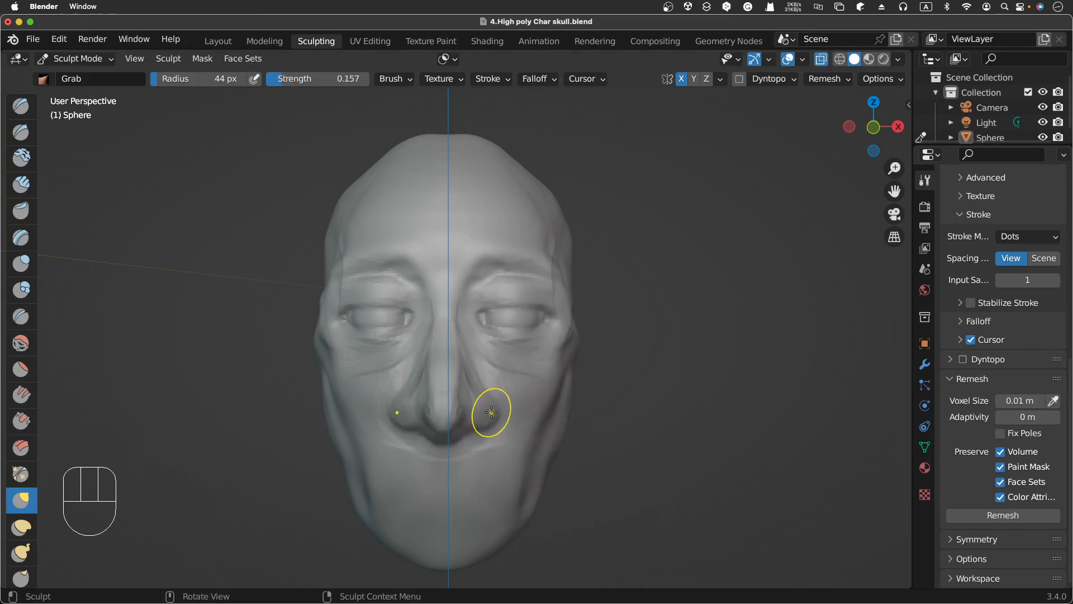
{"action": "left_click_drag", "start_coordinate": [491, 412], "coordinate": [490, 413], "text": "ctrl"}
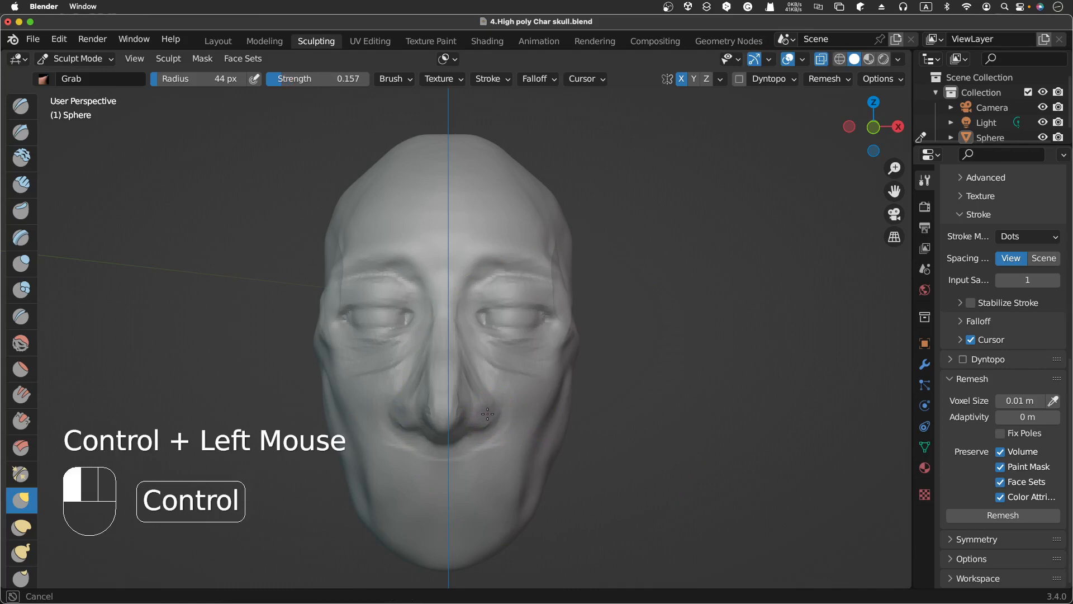
Step: Pull the left nostril outward and down with a few Grab strokes
{"action": "mouse_move", "coordinate": [488, 413]}
{"action": "left_mouse_down", "text": "ctrl"}
{"action": "mouse_move", "coordinate": [482, 427]}
{"action": "mouse_move", "coordinate": [490, 403]}
{"action": "mouse_move", "coordinate": [491, 418]}
{"action": "left_mouse_up", "text": "ctrl"}
{"action": "mouse_move", "coordinate": [491, 418]}
{"action": "left_mouse_down", "text": "ctrl"}
{"action": "mouse_move", "coordinate": [481, 435]}
{"action": "mouse_move", "coordinate": [487, 424]}
{"action": "mouse_move", "coordinate": [459, 439]}
{"action": "left_mouse_up", "text": "ctrl"}
{"action": "left_click_drag", "start_coordinate": [458, 439], "coordinate": [460, 438], "text": "ctrl"}
{"action": "left_click_drag", "start_coordinate": [491, 405], "coordinate": [484, 388], "text": "ctrl"}
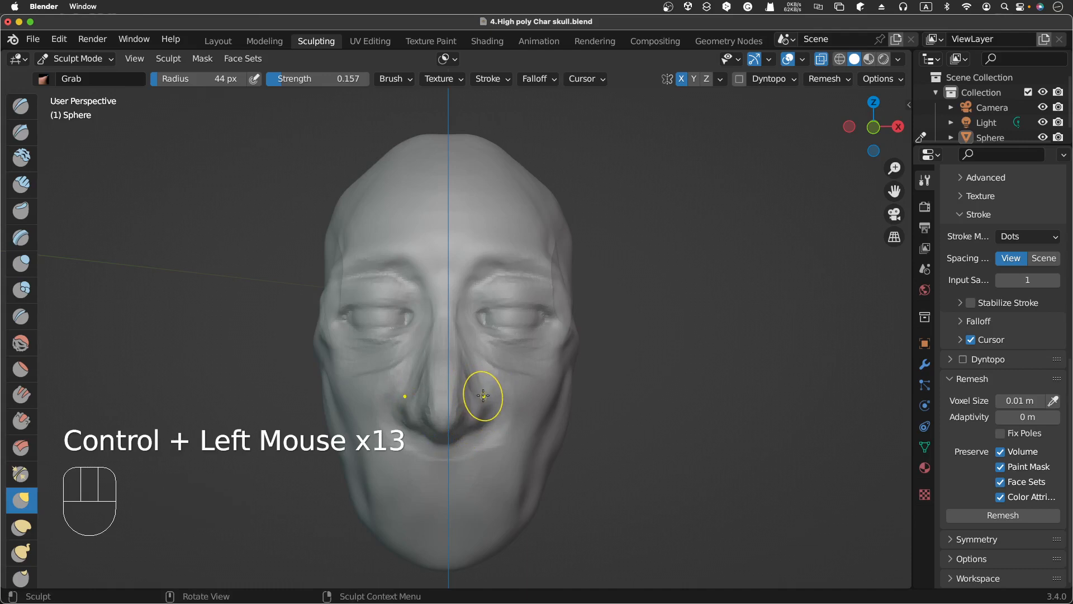
Step: Set the Grab radius to 72 px and reshape the nose's sides and bridge with a series of short grab pulls
{"action": "key", "text": "f"}
{"action": "left_click", "coordinate": [497, 382]}
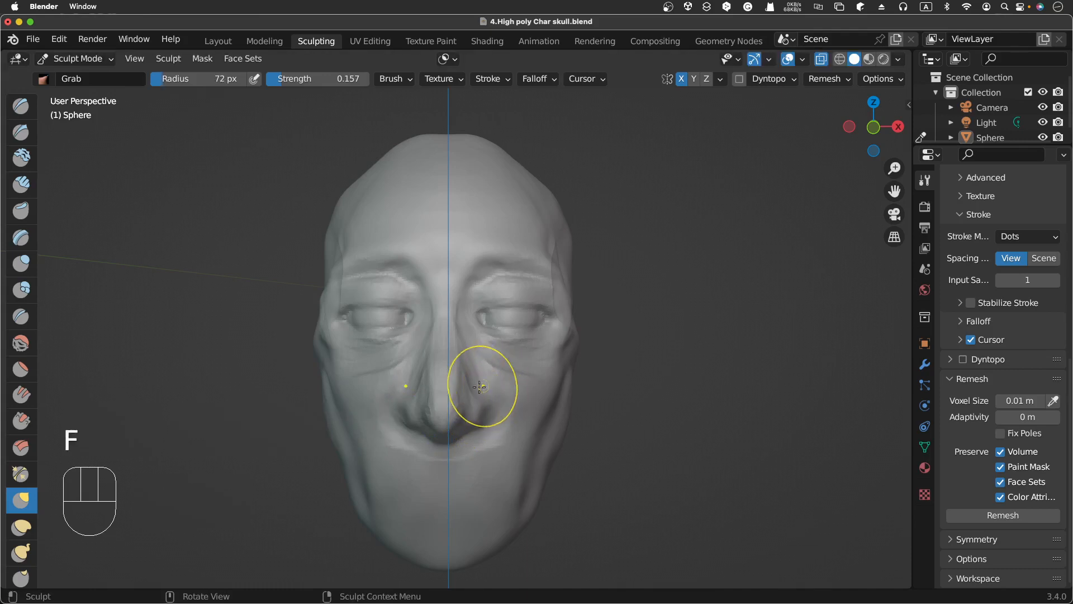
{"action": "key", "text": "ctrl"}
{"action": "left_click_drag", "start_coordinate": [483, 398], "coordinate": [485, 400], "text": "ctrl"}
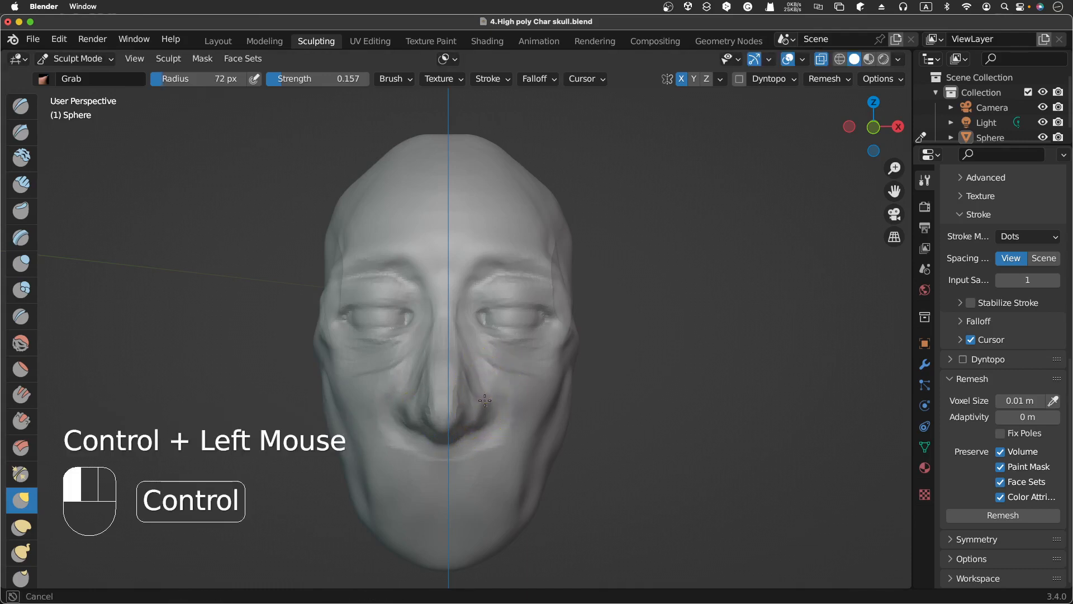
{"action": "left_click", "coordinate": [480, 398], "text": "ctrl"}
{"action": "left_click", "coordinate": [476, 378], "text": "ctrl"}
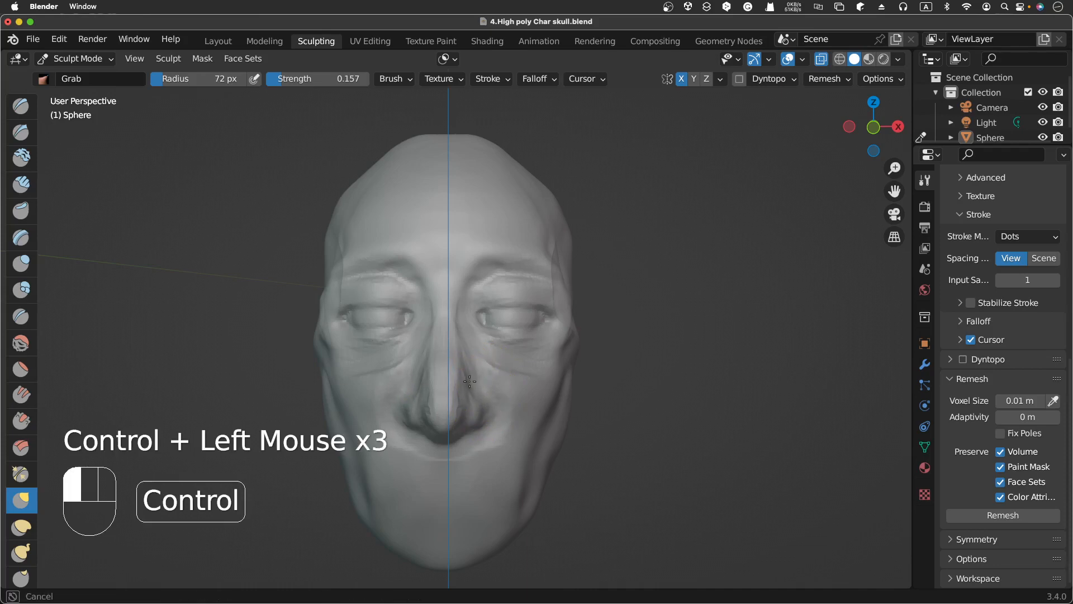
{"action": "left_click", "coordinate": [472, 367], "text": "ctrl"}
{"action": "left_click", "coordinate": [462, 358], "text": "ctrl"}
{"action": "left_click", "coordinate": [461, 355], "text": "ctrl"}
{"action": "left_click", "coordinate": [462, 358], "text": "ctrl"}
{"action": "left_click", "coordinate": [462, 380], "text": "ctrl"}
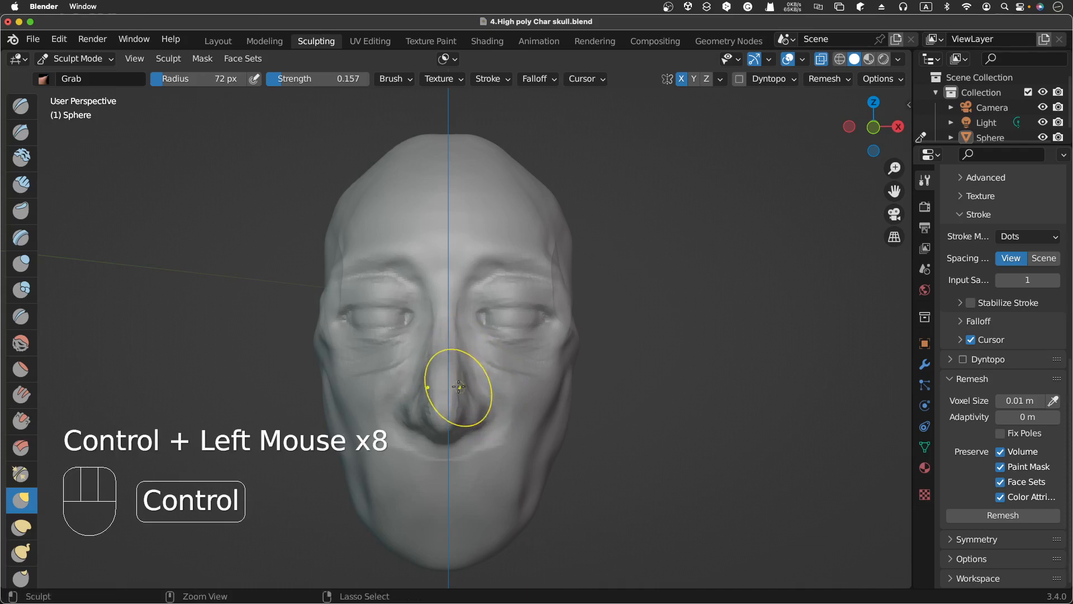
{"action": "left_click", "coordinate": [462, 389], "text": "ctrl"}
{"action": "left_click", "coordinate": [462, 391], "text": "ctrl"}
{"action": "left_click", "coordinate": [466, 357], "text": "ctrl"}
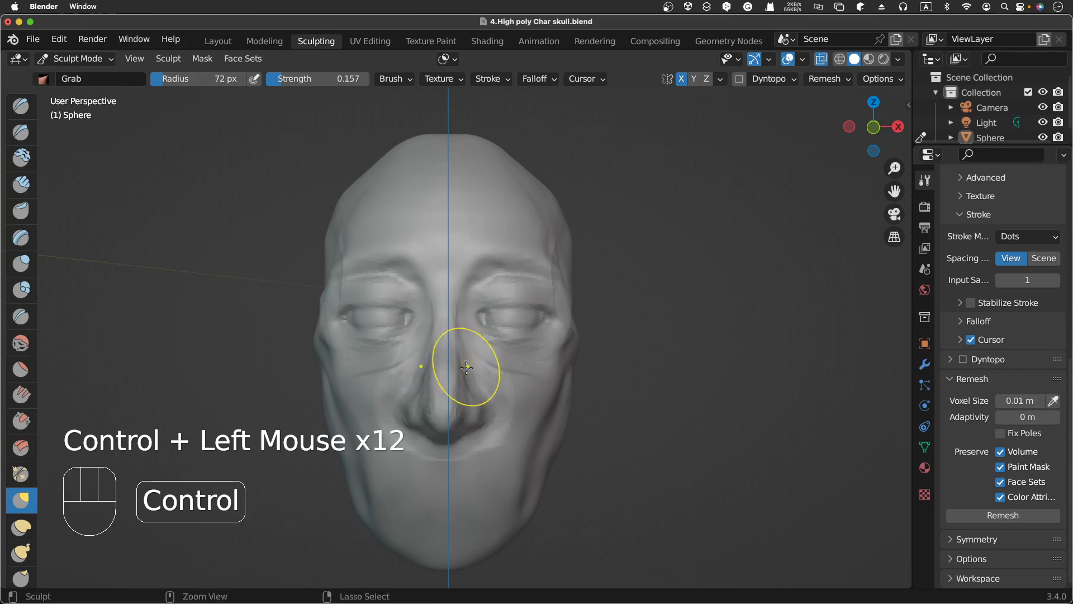
{"action": "left_click", "coordinate": [467, 353], "text": "ctrl"}
{"action": "left_click", "coordinate": [466, 350], "text": "ctrl"}
{"action": "left_click", "coordinate": [467, 346], "text": "ctrl"}
{"action": "left_click", "coordinate": [466, 342], "text": "ctrl"}
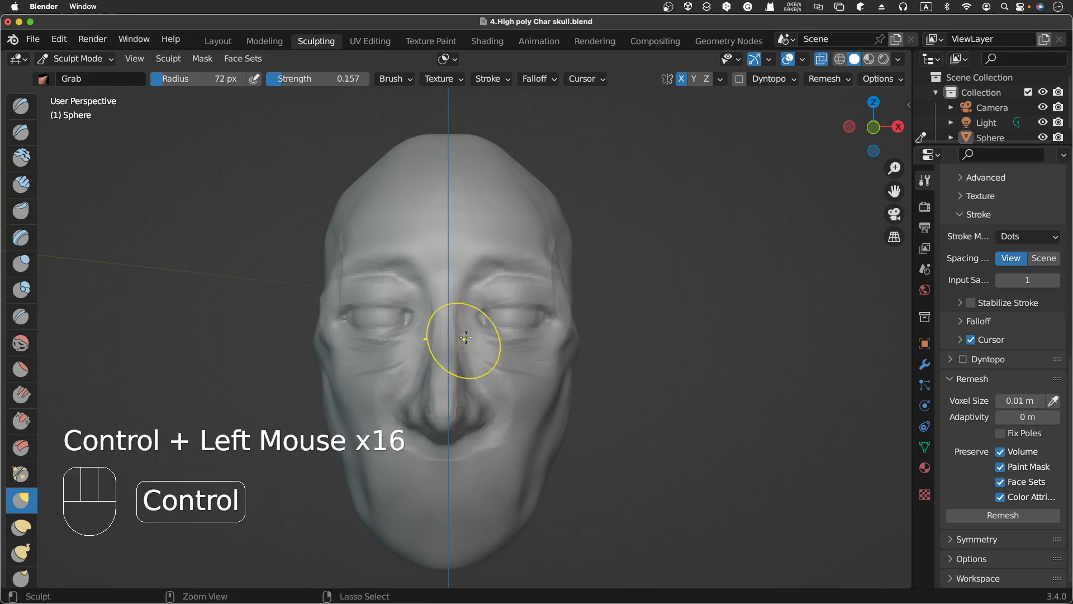
{"action": "left_click", "coordinate": [468, 358], "text": "ctrl"}
{"action": "left_click", "coordinate": [475, 391], "text": "ctrl"}
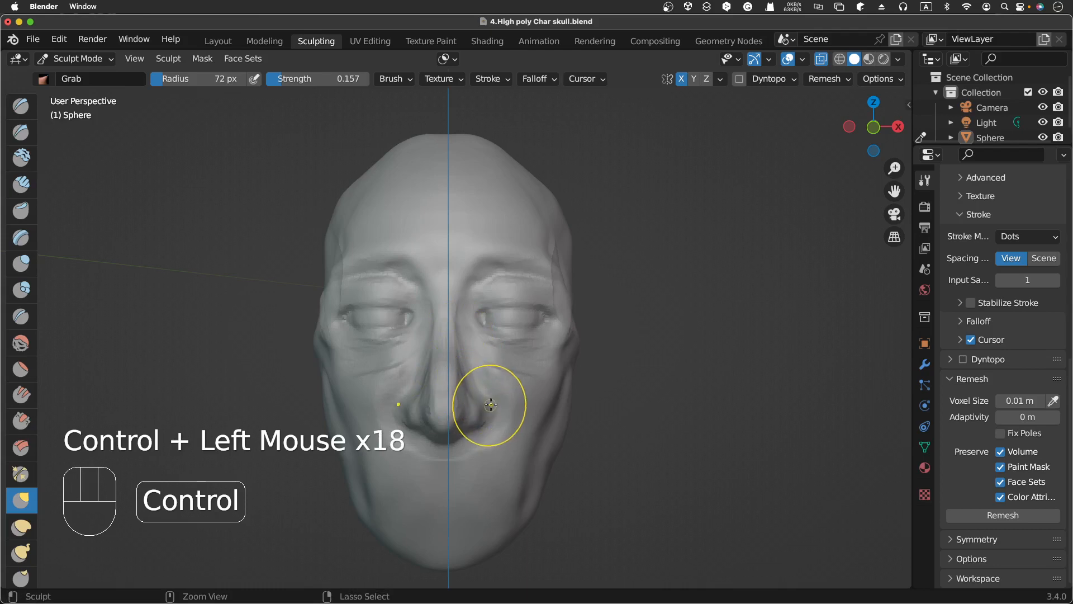
Step: Inspect the head from several angles, switching between orthographic and perspective views
{"action": "left_click", "coordinate": [893, 237]}
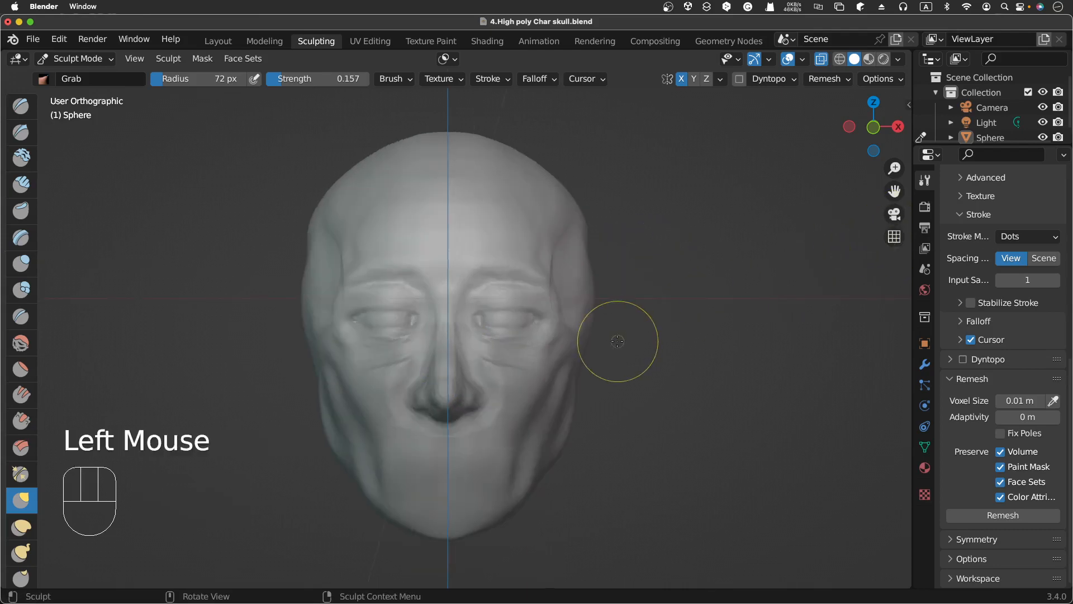
{"action": "scroll", "coordinate": [617, 341], "scroll_direction": "right", "scroll_amount": 10}
{"action": "scroll", "coordinate": [618, 341], "scroll_direction": "left", "scroll_amount": 3}
{"action": "scroll", "coordinate": [618, 340], "scroll_direction": "right", "scroll_amount": 10}
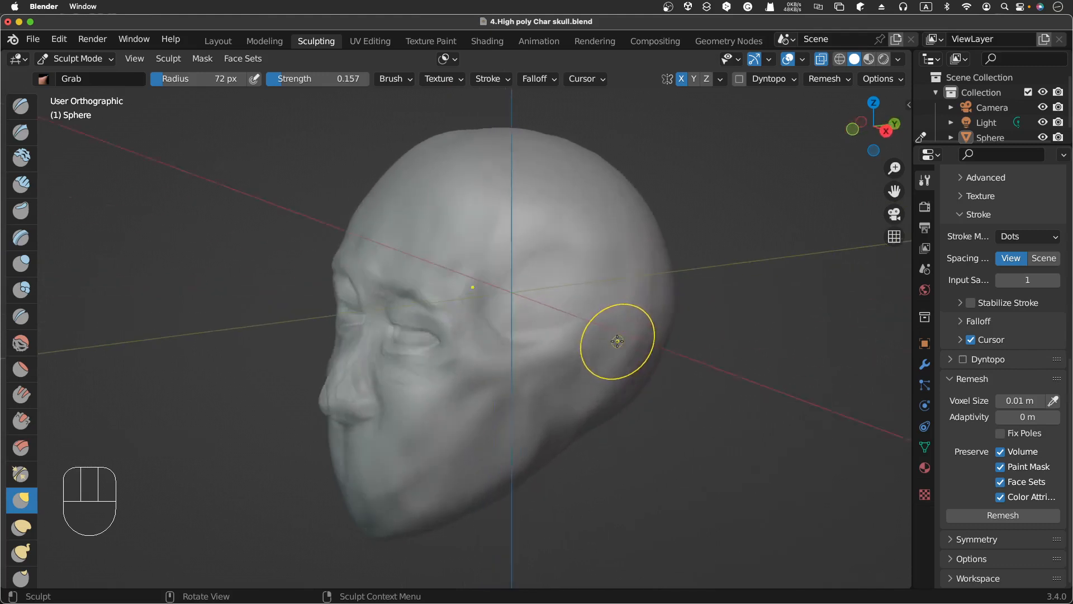
{"action": "scroll", "coordinate": [617, 340], "scroll_direction": "left", "scroll_amount": 4}
{"action": "scroll", "coordinate": [617, 341], "scroll_direction": "left", "scroll_amount": 6}
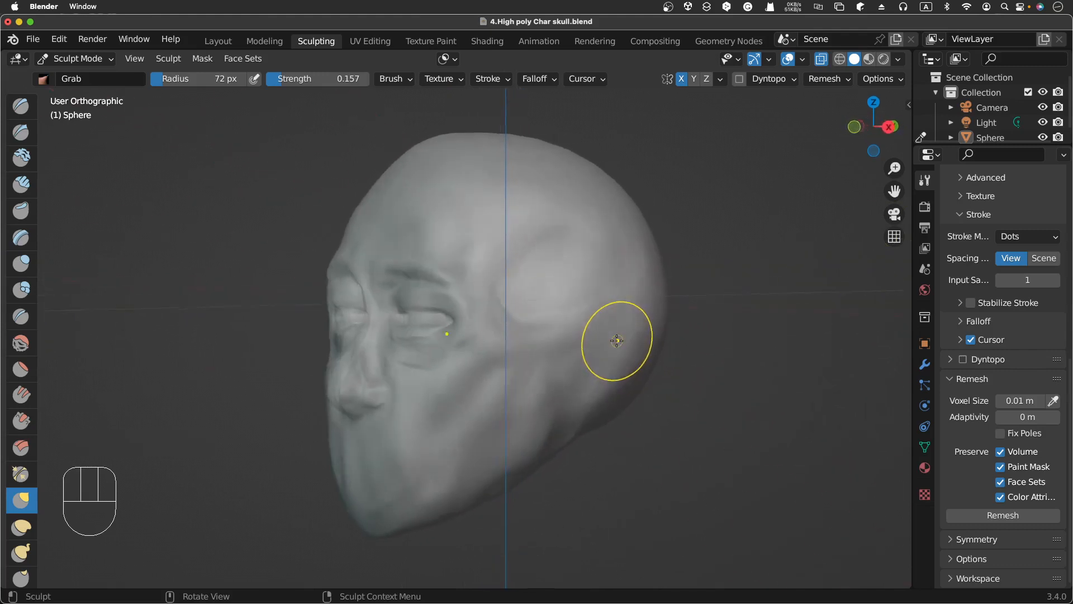
{"action": "left_click", "coordinate": [894, 236]}
{"action": "scroll", "coordinate": [816, 281], "scroll_direction": "left", "scroll_amount": 6}
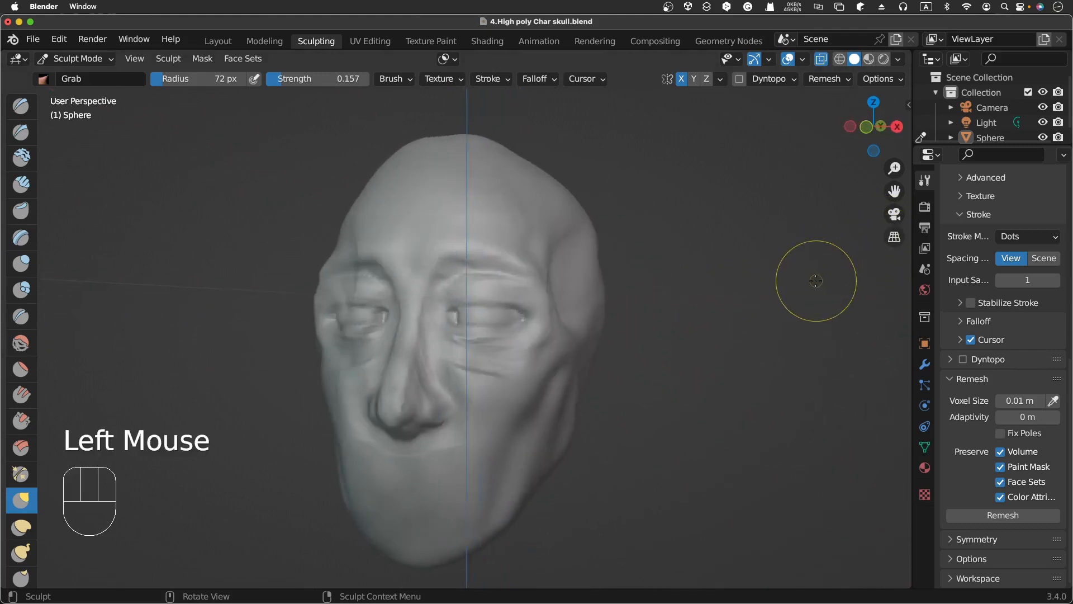
{"action": "scroll", "coordinate": [816, 281], "scroll_direction": "up", "scroll_amount": 5}
{"action": "scroll", "coordinate": [816, 281], "scroll_direction": "left", "scroll_amount": 5}
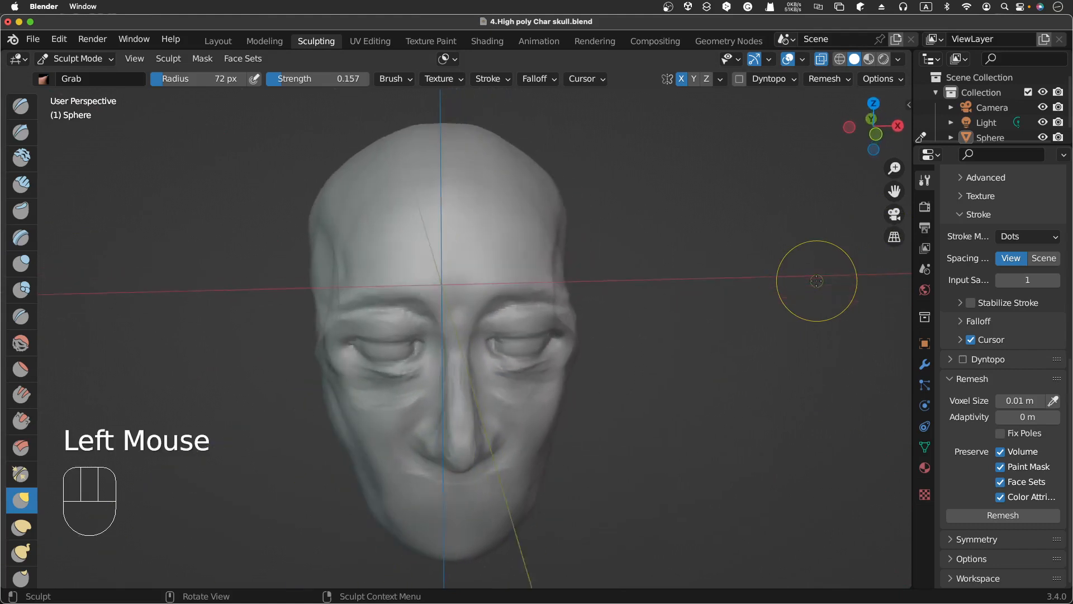
{"action": "scroll", "coordinate": [816, 280], "scroll_direction": "down", "scroll_amount": 6}
{"action": "scroll", "coordinate": [816, 280], "scroll_direction": "left", "scroll_amount": 2}
{"action": "scroll", "coordinate": [816, 281], "scroll_direction": "right", "scroll_amount": 8}
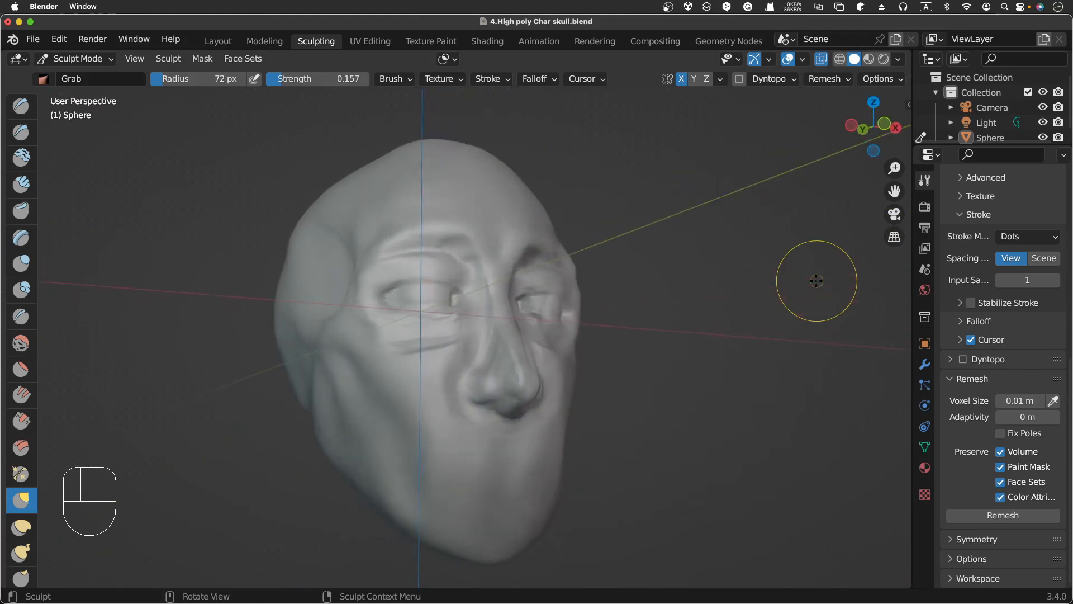
{"action": "scroll", "coordinate": [817, 281], "scroll_direction": "left", "scroll_amount": 4}
{"action": "scroll", "coordinate": [816, 280], "scroll_direction": "right", "scroll_amount": 4}
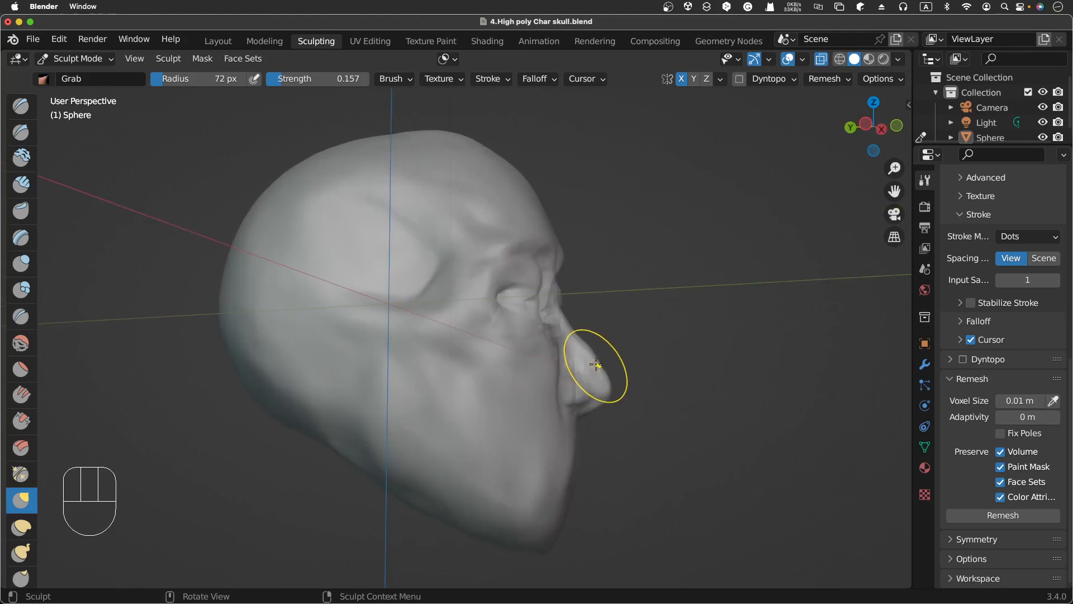
Step: Refine the nose tip and bridge profile with Grab strokes in the side view
{"action": "left_click_drag", "start_coordinate": [597, 362], "coordinate": [601, 369]}
{"action": "left_click_drag", "start_coordinate": [607, 387], "coordinate": [607, 390]}
{"action": "left_click_drag", "start_coordinate": [608, 399], "coordinate": [611, 402]}
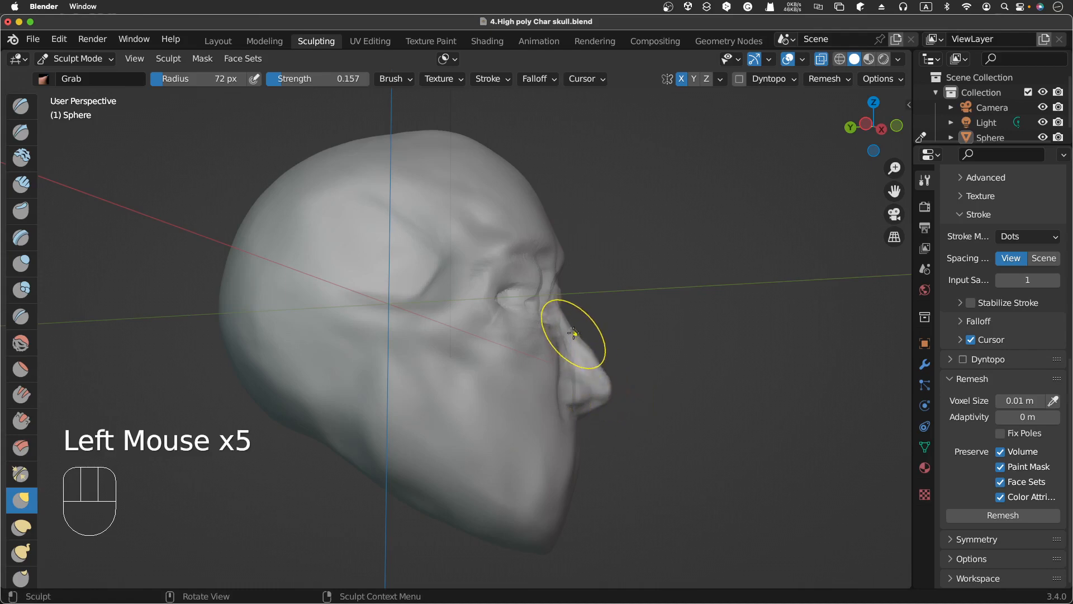
{"action": "left_click_drag", "start_coordinate": [573, 333], "coordinate": [576, 332]}
{"action": "left_click_drag", "start_coordinate": [574, 335], "coordinate": [576, 333]}
{"action": "left_click_drag", "start_coordinate": [574, 335], "coordinate": [578, 336]}
{"action": "left_click_drag", "start_coordinate": [576, 339], "coordinate": [580, 341]}
{"action": "left_click_drag", "start_coordinate": [577, 341], "coordinate": [589, 351]}
Step: Orbit around the head to examine the face and skull from the front and side, toggling orthographic view
{"action": "scroll", "coordinate": [591, 349], "scroll_direction": "right", "scroll_amount": 10}
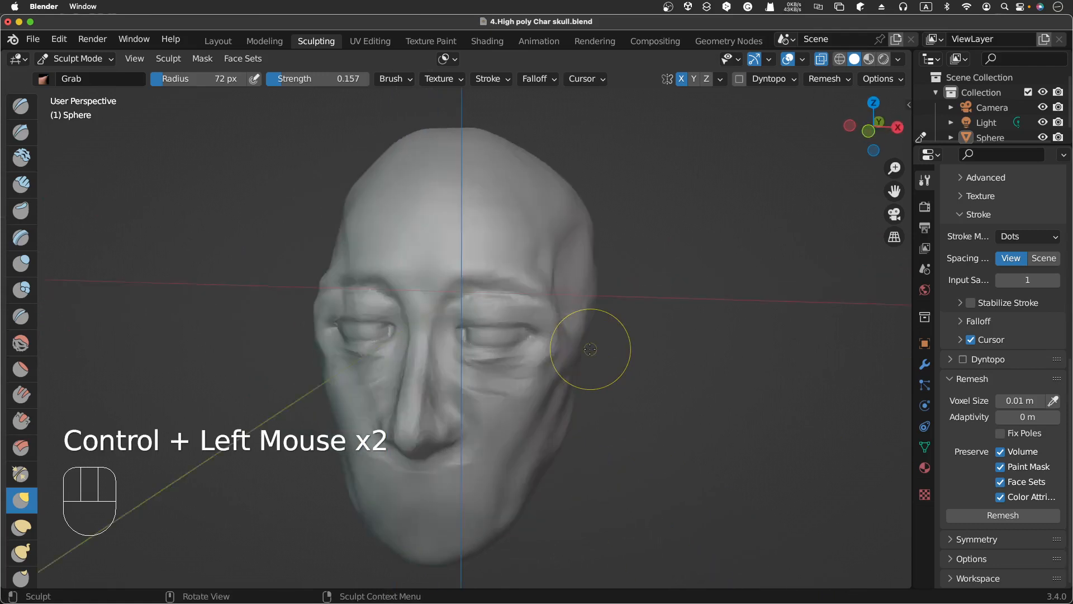
{"action": "scroll", "coordinate": [590, 349], "scroll_direction": "right", "scroll_amount": 8}
{"action": "scroll", "coordinate": [591, 349], "scroll_direction": "left", "scroll_amount": 10}
{"action": "scroll", "coordinate": [591, 349], "scroll_direction": "right", "scroll_amount": 3}
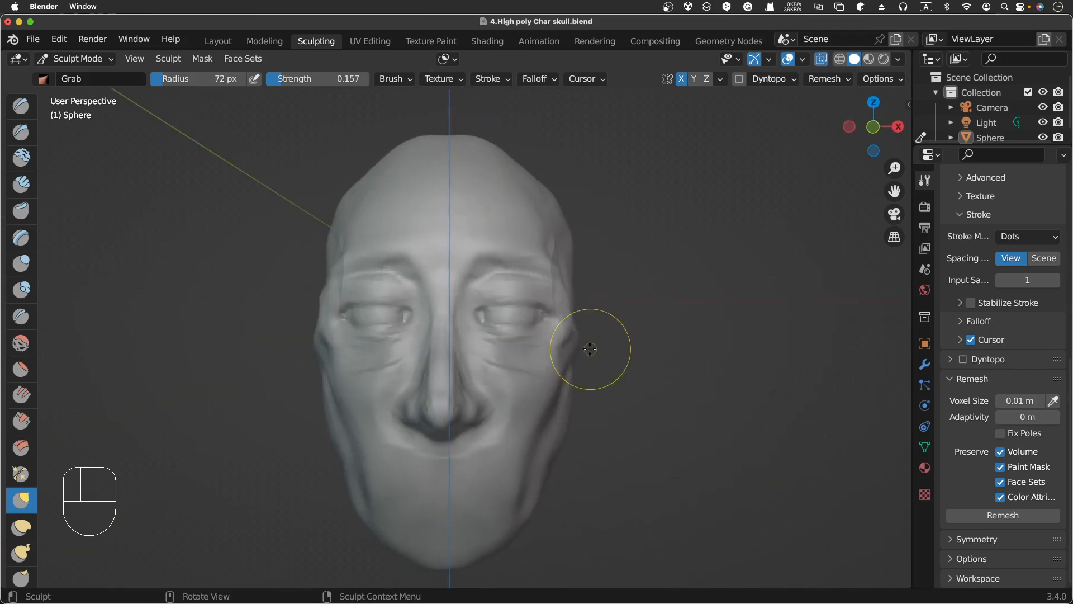
{"action": "scroll", "coordinate": [590, 349], "scroll_direction": "up", "scroll_amount": 1}
{"action": "scroll", "coordinate": [590, 350], "scroll_direction": "left", "scroll_amount": 2}
{"action": "scroll", "coordinate": [590, 349], "scroll_direction": "down", "scroll_amount": 1}
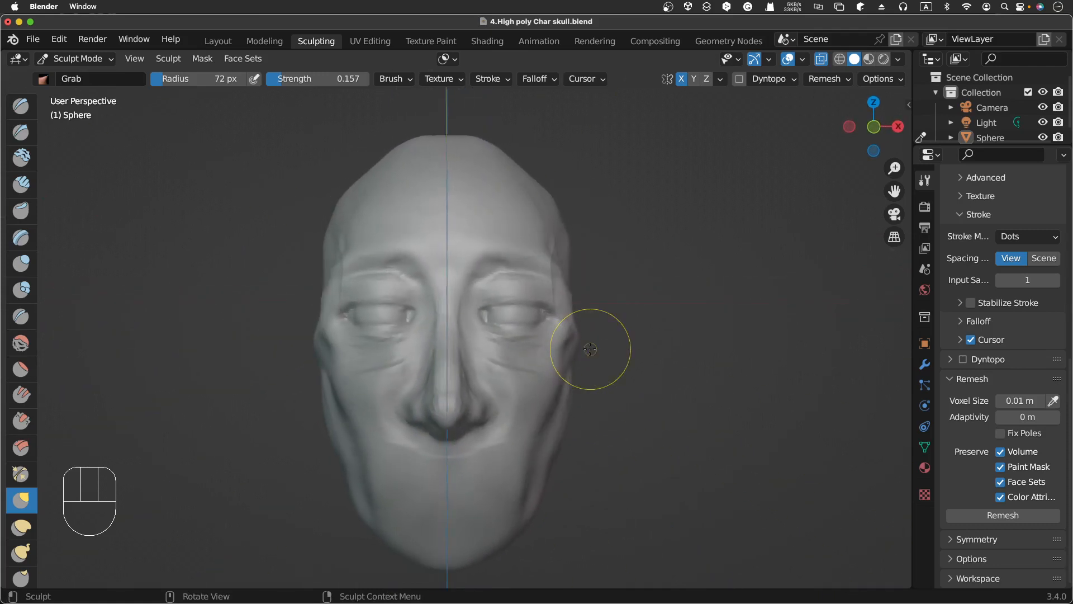
{"action": "scroll", "coordinate": [590, 349], "scroll_direction": "right", "scroll_amount": 2}
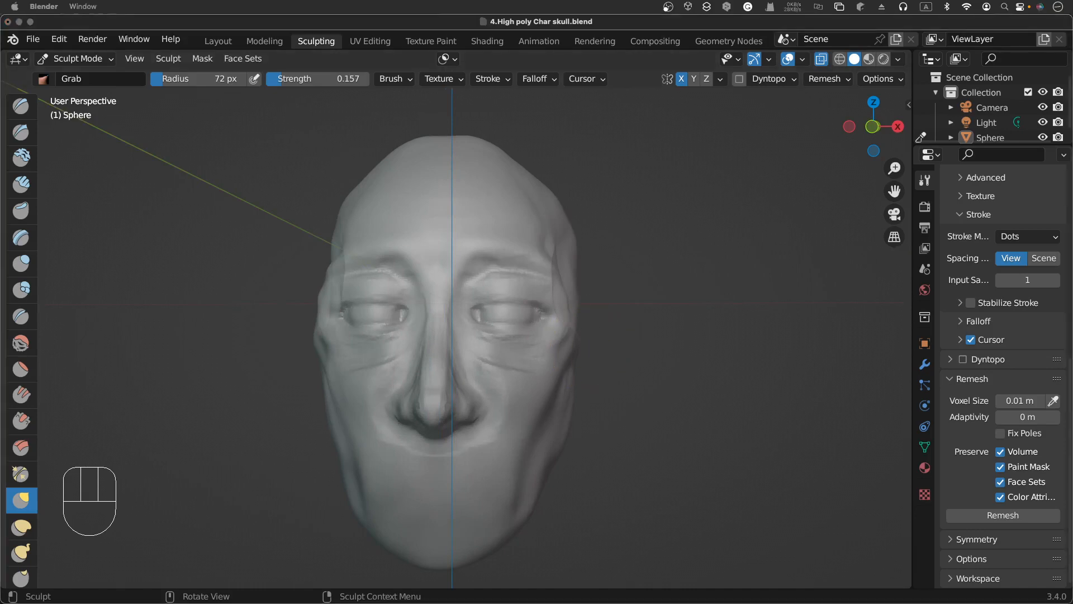
{"action": "scroll", "coordinate": [590, 349], "scroll_direction": "left", "scroll_amount": 2}
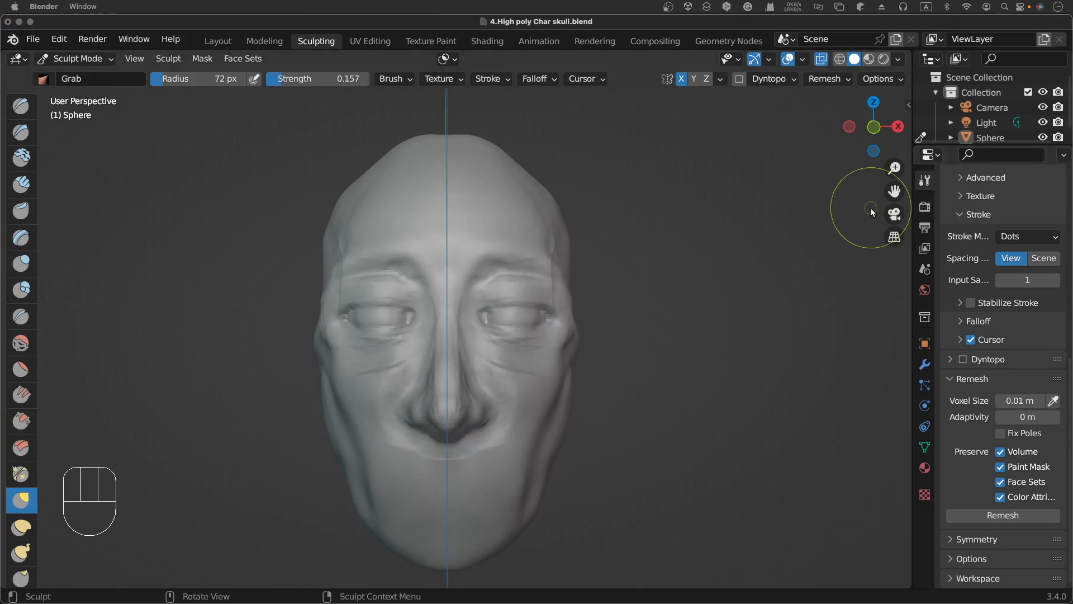
{"action": "left_click", "coordinate": [895, 236]}
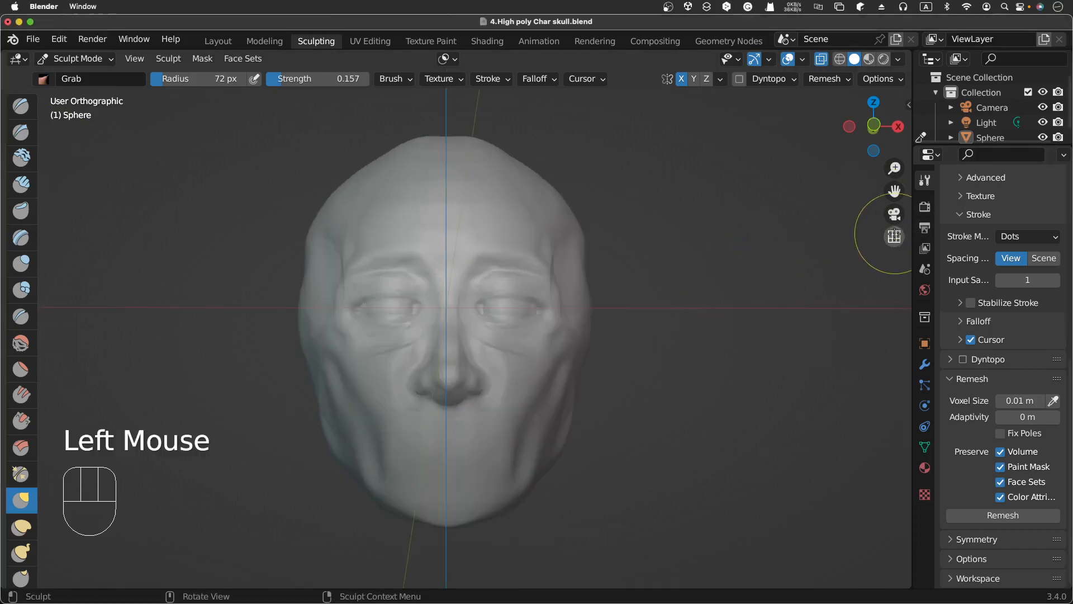
{"action": "left_click", "coordinate": [894, 236]}
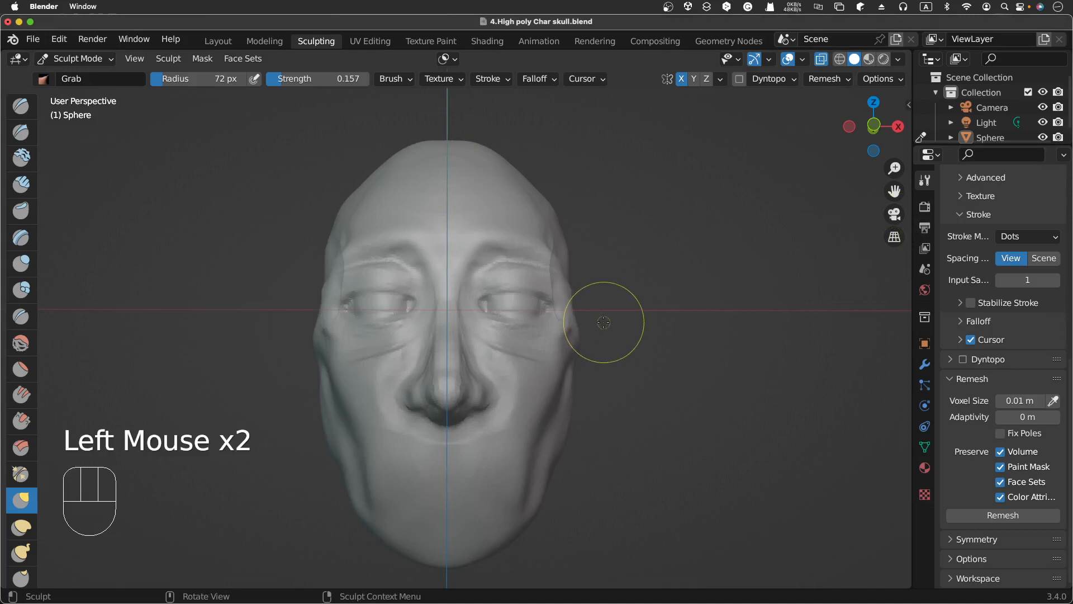
{"action": "scroll", "coordinate": [604, 322], "scroll_direction": "right", "scroll_amount": 5}
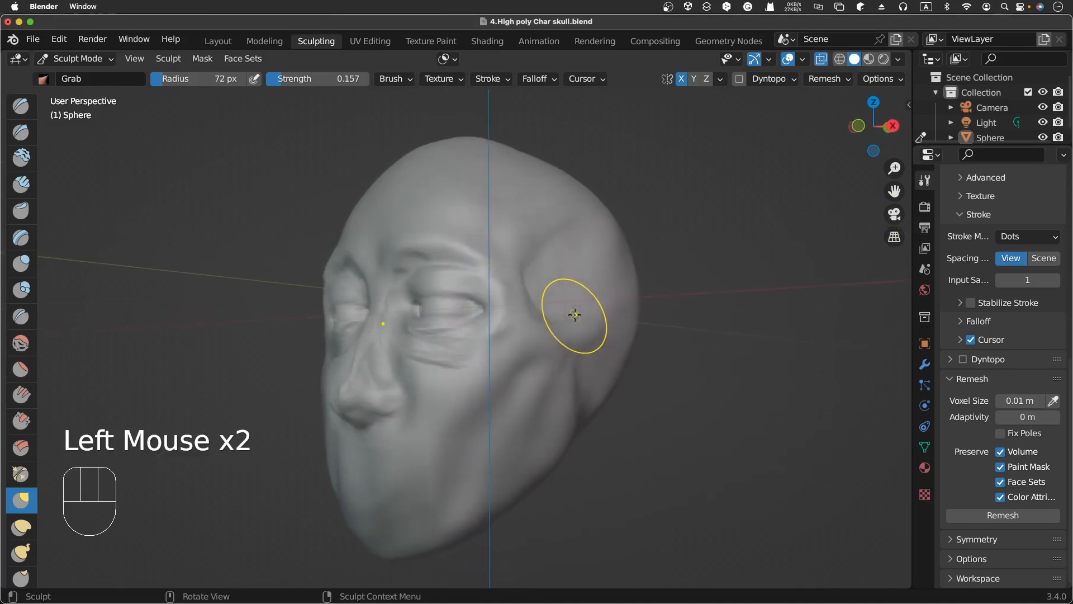
{"action": "scroll", "coordinate": [575, 315], "scroll_direction": "right", "scroll_amount": 8}
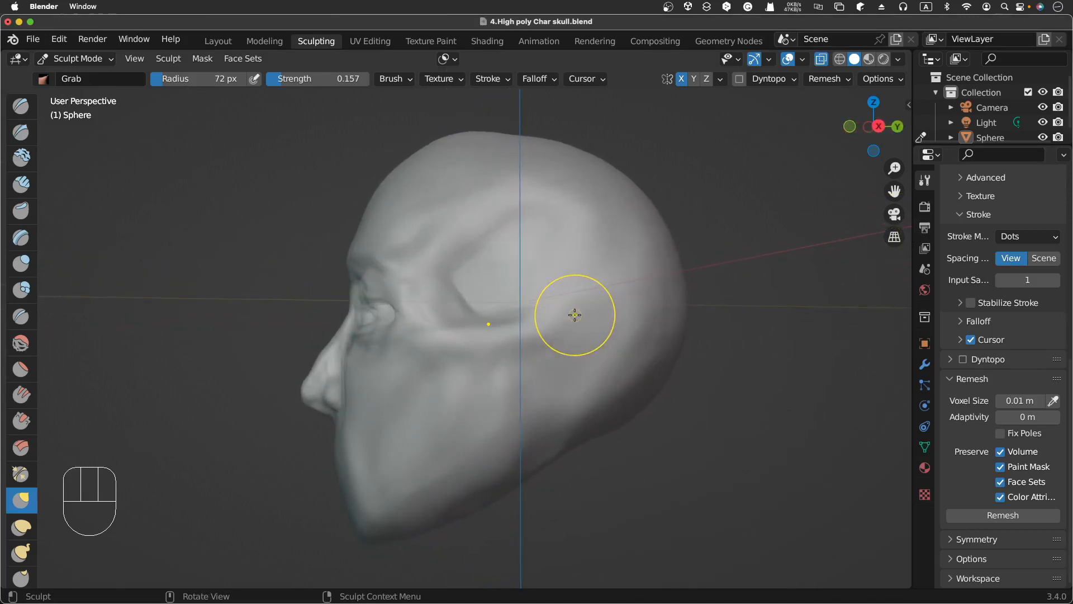
{"action": "scroll", "coordinate": [555, 315], "scroll_direction": "right", "scroll_amount": 2}
{"action": "scroll", "coordinate": [556, 314], "scroll_direction": "left", "scroll_amount": 2}
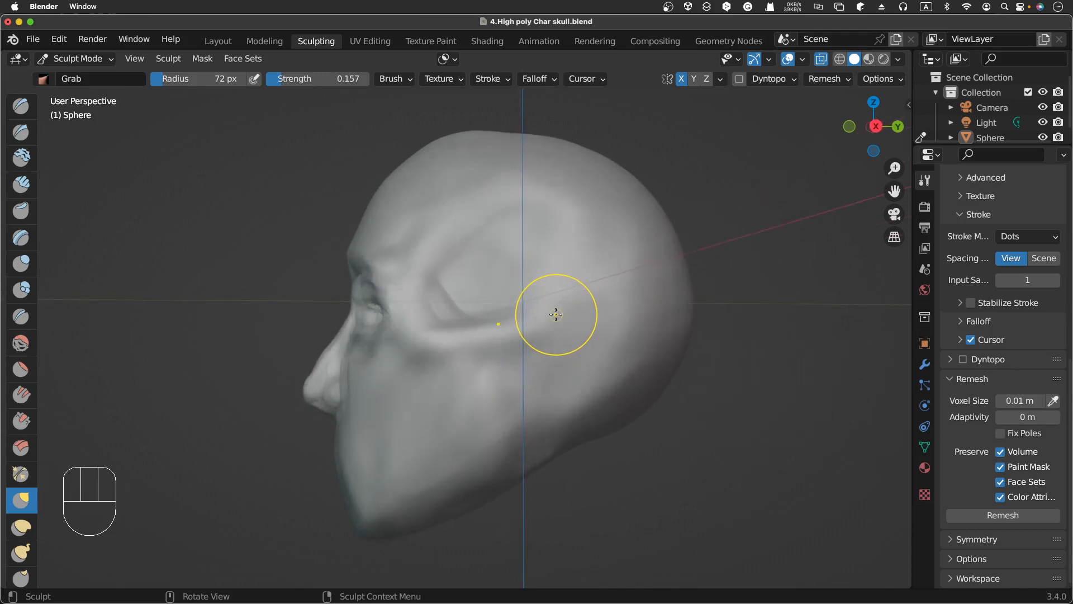
{"action": "scroll", "coordinate": [556, 315], "scroll_direction": "left", "scroll_amount": 10}
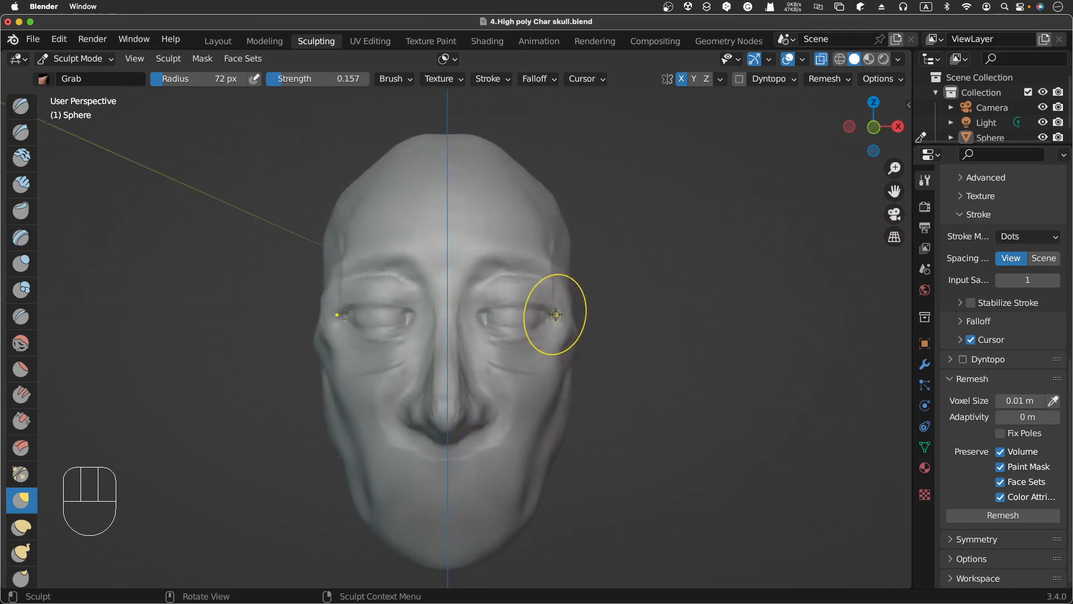
{"action": "scroll", "coordinate": [556, 314], "scroll_direction": "left", "scroll_amount": 2}
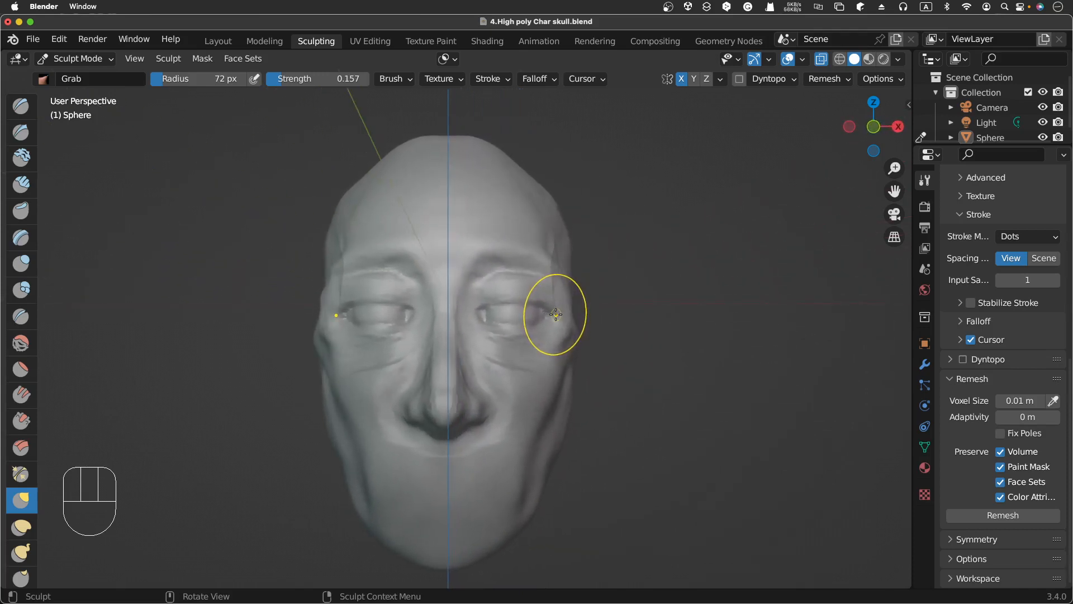
{"action": "scroll", "coordinate": [555, 314], "scroll_direction": "left", "scroll_amount": 1}
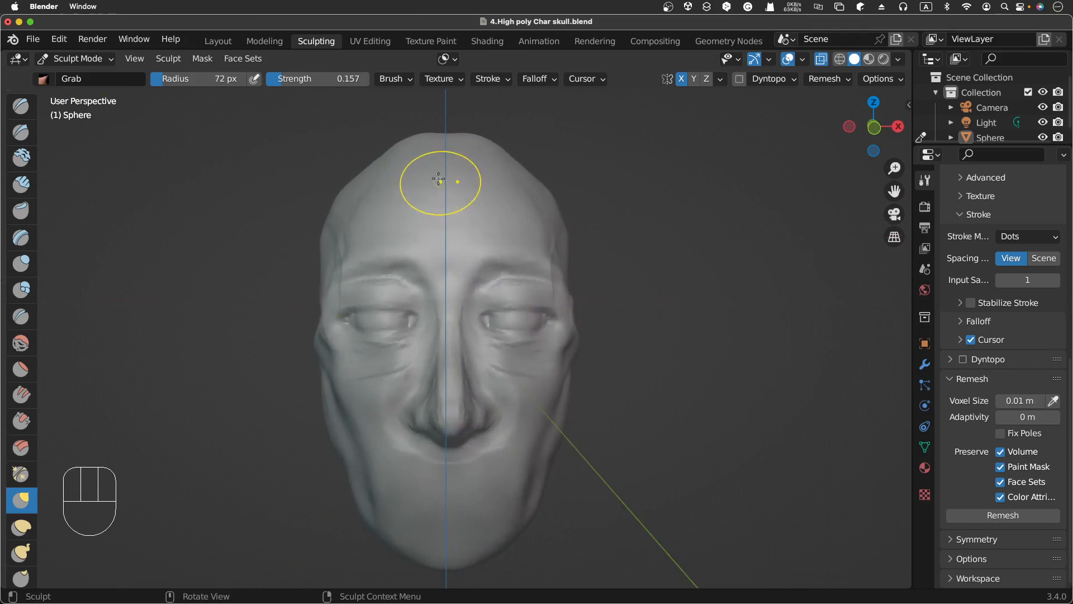
Step: Set the Grab radius to 270 px and reshape the top of the skull and the chin with broad pulls
{"action": "key", "text": "f"}
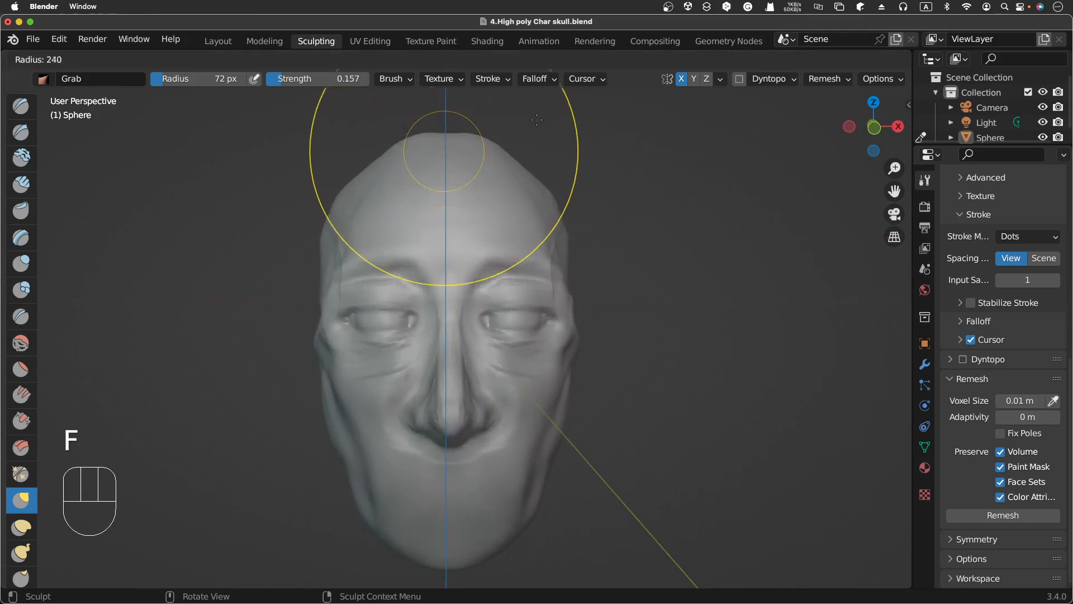
{"action": "left_click", "coordinate": [555, 120]}
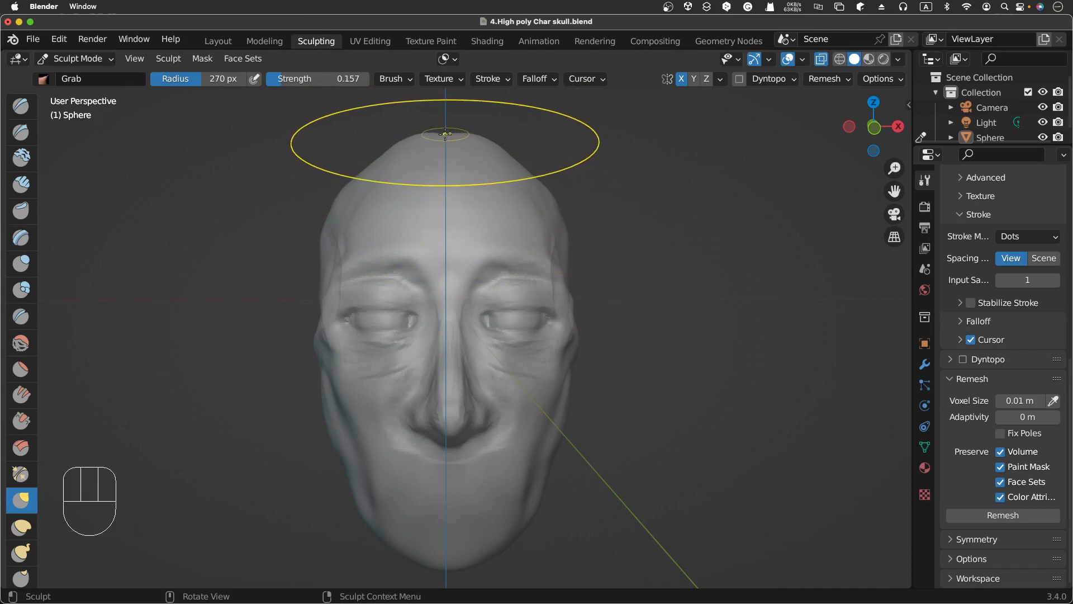
{"action": "key", "text": "ctrl"}
{"action": "left_click_drag", "start_coordinate": [445, 136], "coordinate": [445, 140], "text": "ctrl"}
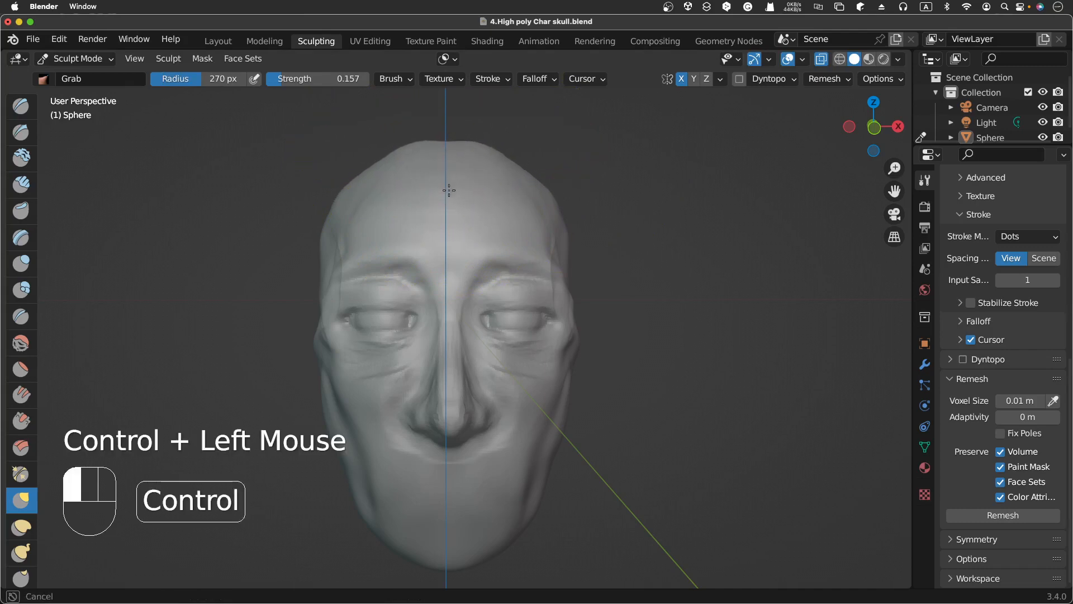
{"action": "left_click_drag", "start_coordinate": [444, 183], "coordinate": [444, 184], "text": "ctrl"}
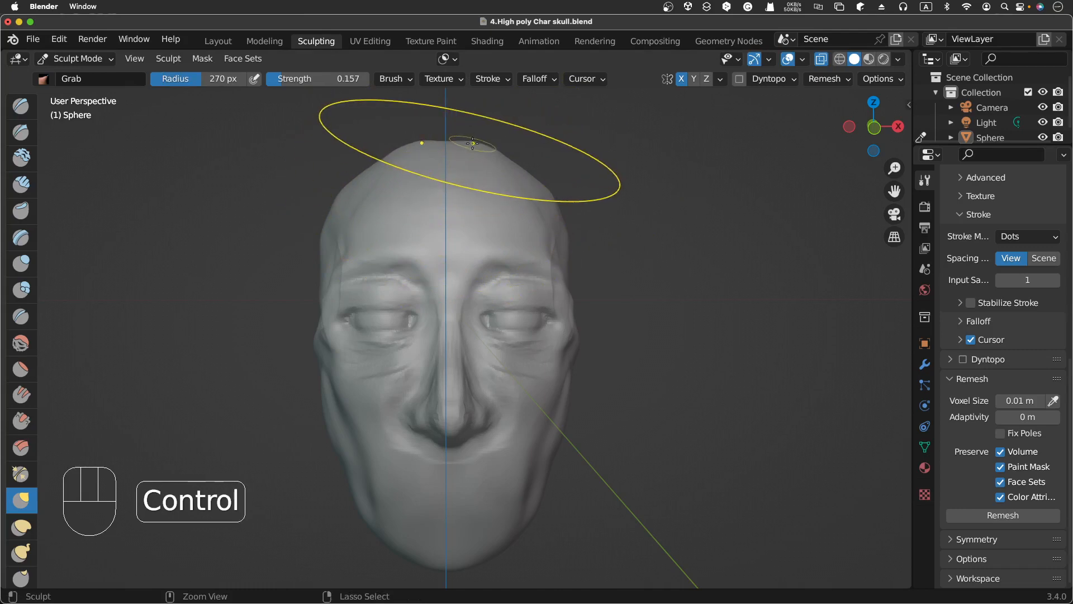
{"action": "mouse_move", "coordinate": [470, 144]}
{"action": "left_mouse_down", "text": "ctrl"}
{"action": "mouse_move", "coordinate": [462, 162]}
{"action": "mouse_move", "coordinate": [412, 148]}
{"action": "mouse_move", "coordinate": [419, 162]}
{"action": "left_mouse_up", "text": "ctrl"}
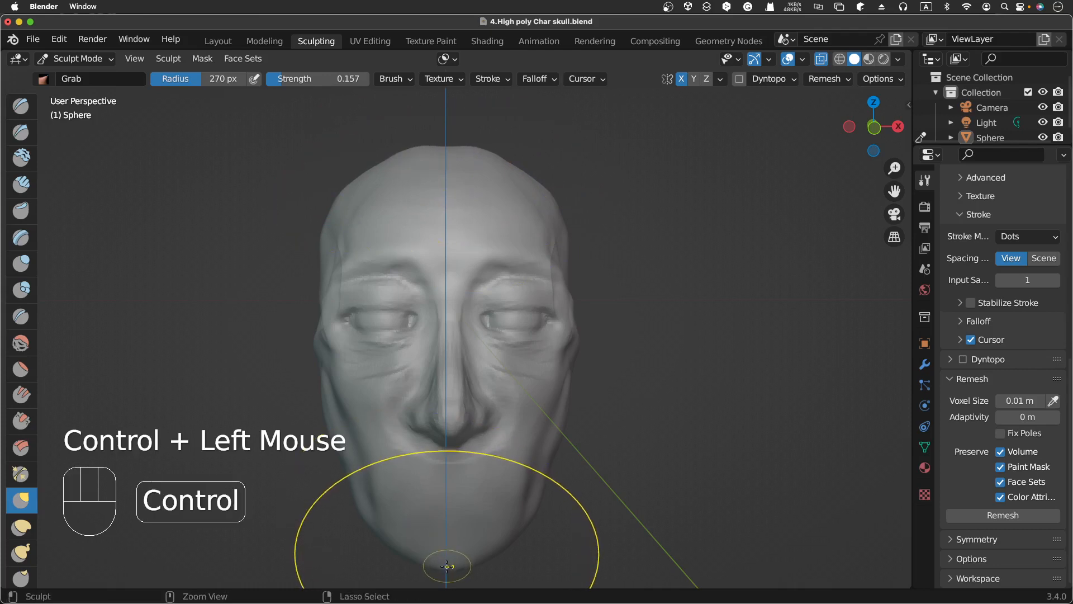
{"action": "left_click_drag", "start_coordinate": [447, 566], "coordinate": [436, 540], "text": "ctrl"}
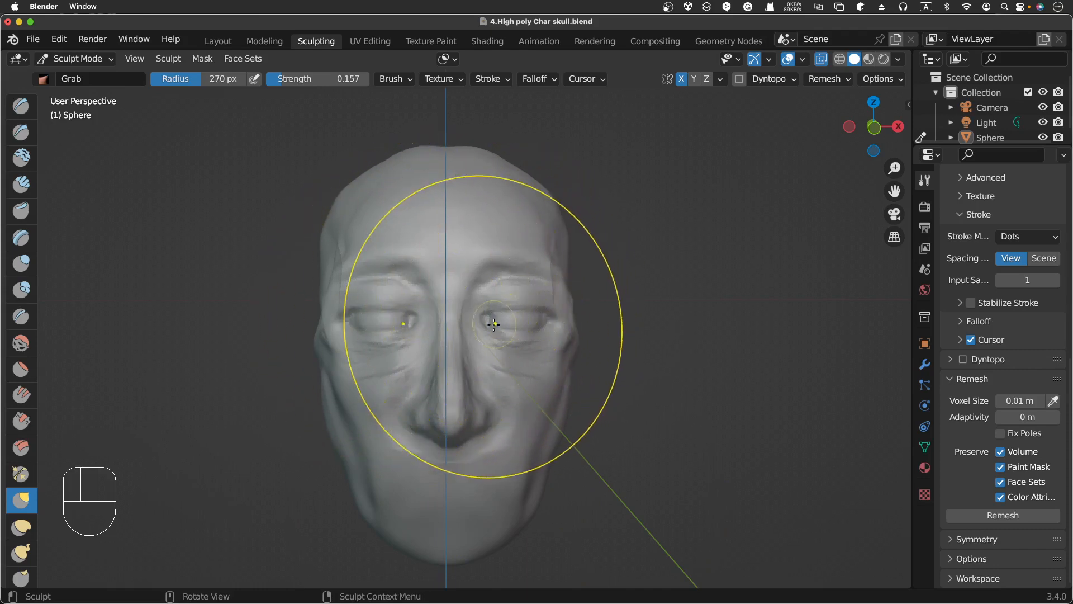
Step: Start resizing the Grab brush radius
{"action": "key", "text": "f"}
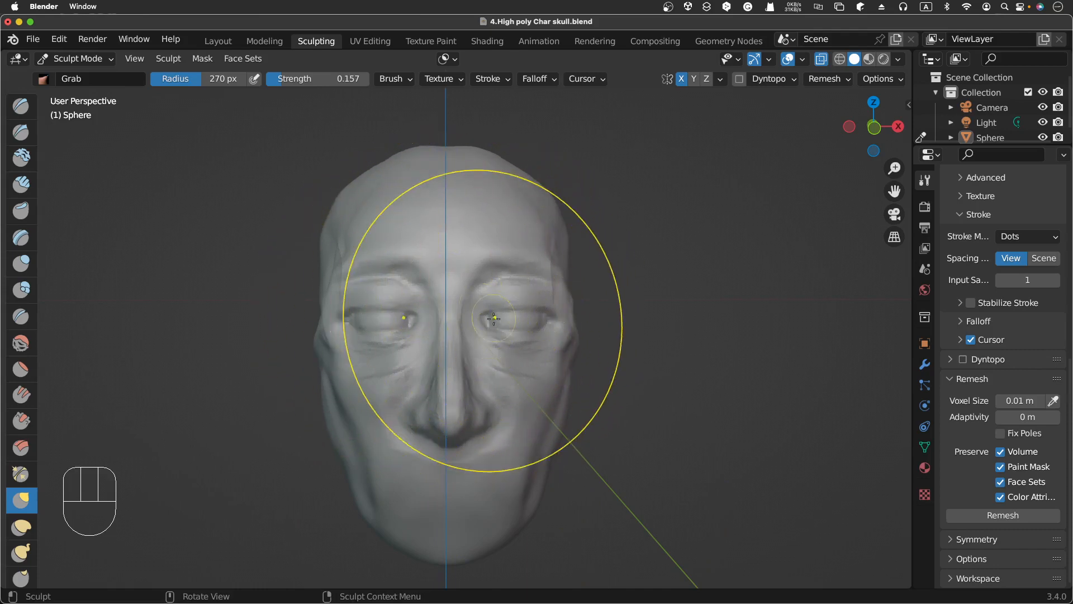
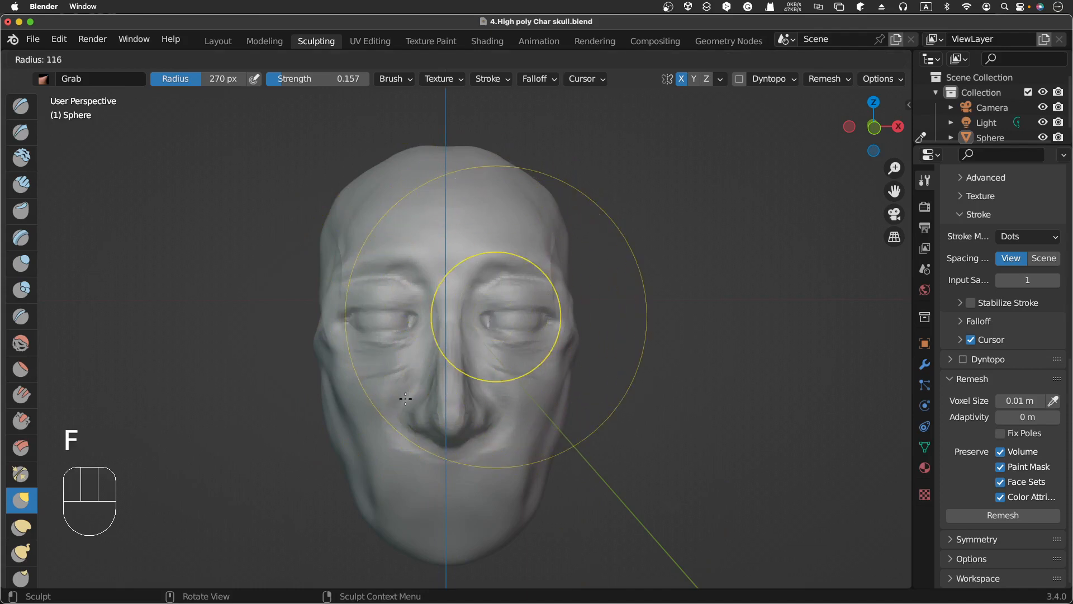
Step: Set the Grab brush radius to 94 px and its strength to 0.135
{"action": "left_click", "coordinate": [391, 408]}
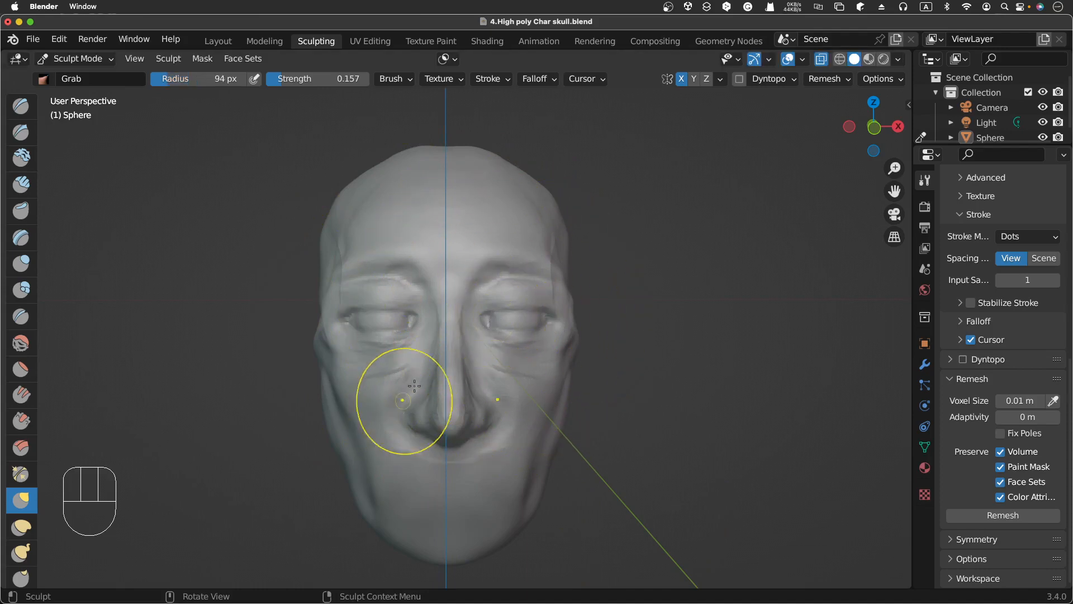
{"action": "key", "text": "shift+f"}
{"action": "left_click", "coordinate": [456, 355]}
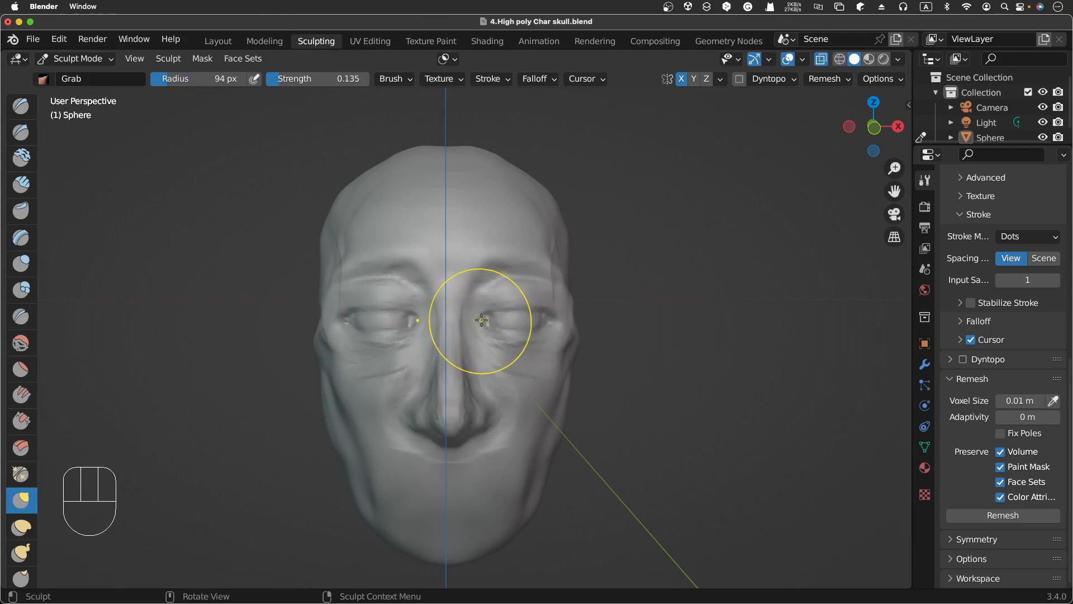
Step: Pull the eyelids, brows and under-eye areas around both eye sockets with small Grab strokes
{"action": "left_click_drag", "start_coordinate": [482, 320], "coordinate": [484, 322], "text": "shift"}
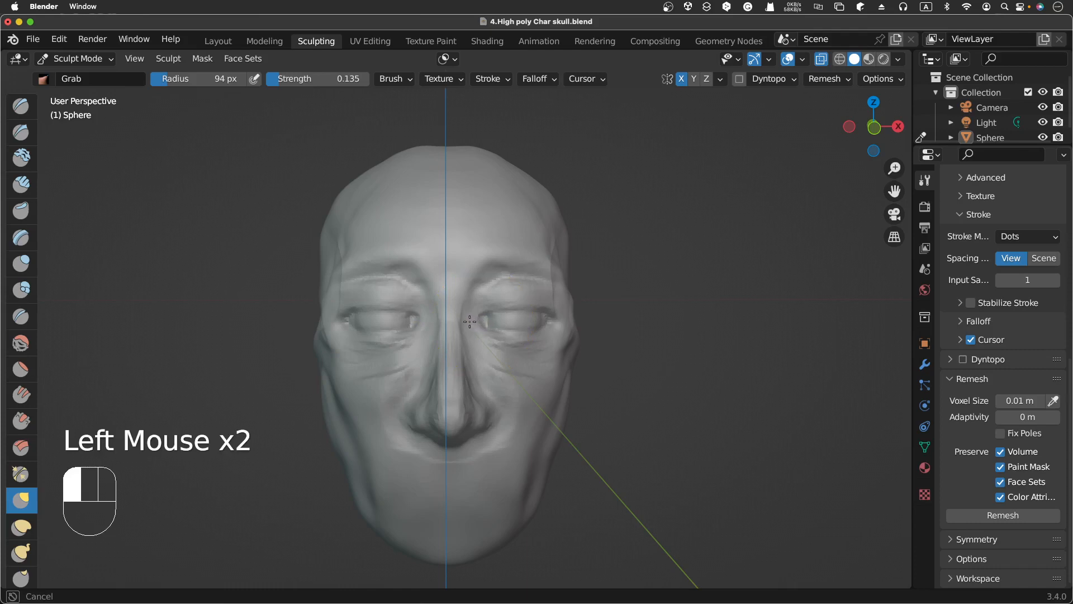
{"action": "left_click_drag", "start_coordinate": [473, 321], "coordinate": [484, 318]}
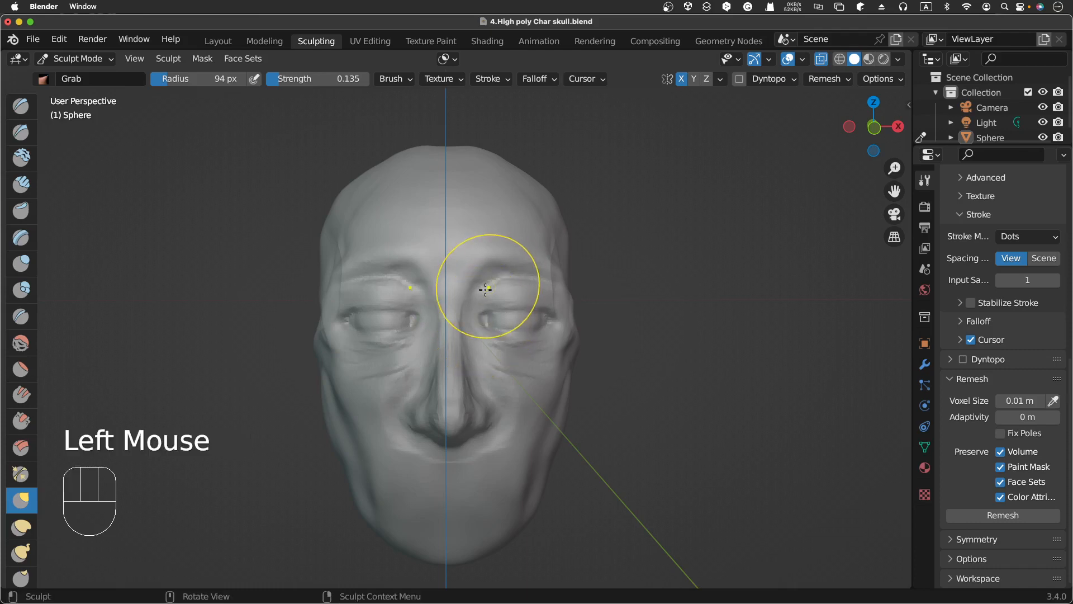
{"action": "left_click_drag", "start_coordinate": [496, 269], "coordinate": [479, 263]}
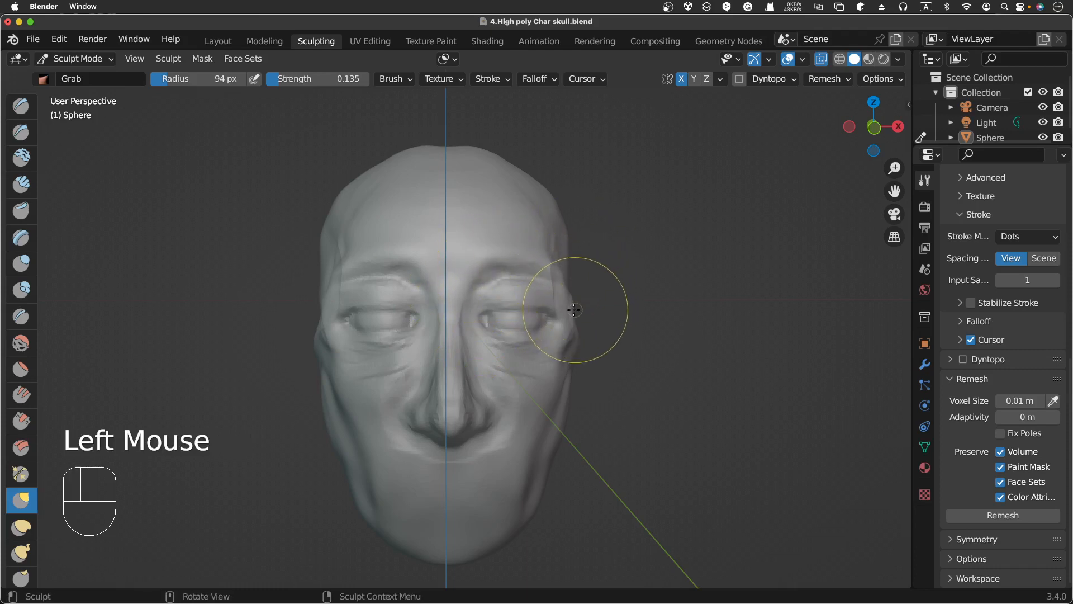
{"action": "mouse_move", "coordinate": [548, 325]}
{"action": "left_mouse_down"}
{"action": "mouse_move", "coordinate": [547, 306]}
{"action": "mouse_move", "coordinate": [511, 310]}
{"action": "mouse_move", "coordinate": [529, 309]}
{"action": "left_mouse_up"}
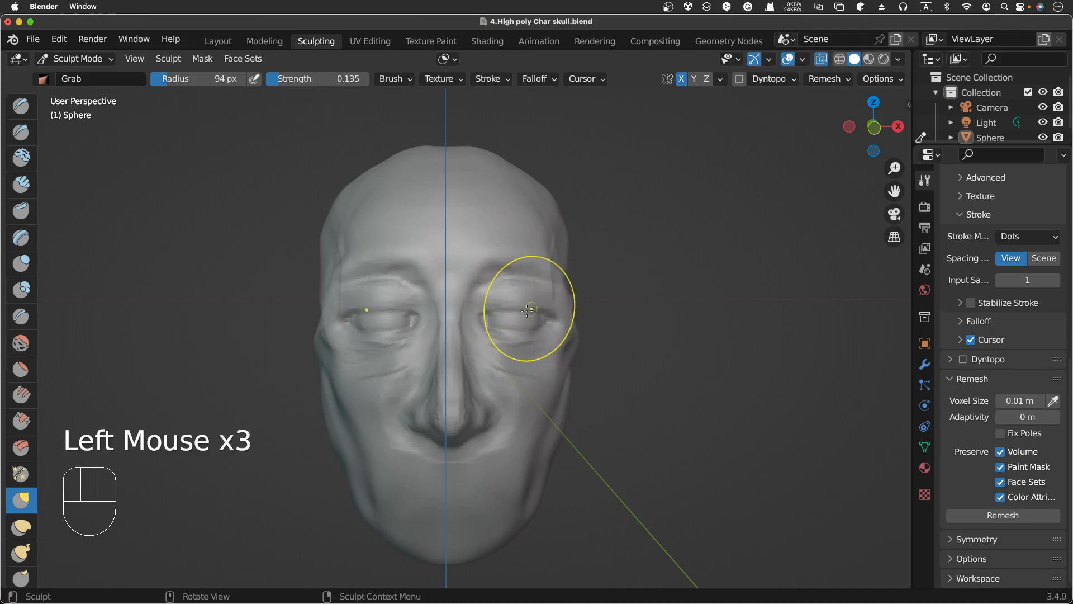
{"action": "left_click_drag", "start_coordinate": [357, 304], "coordinate": [402, 303]}
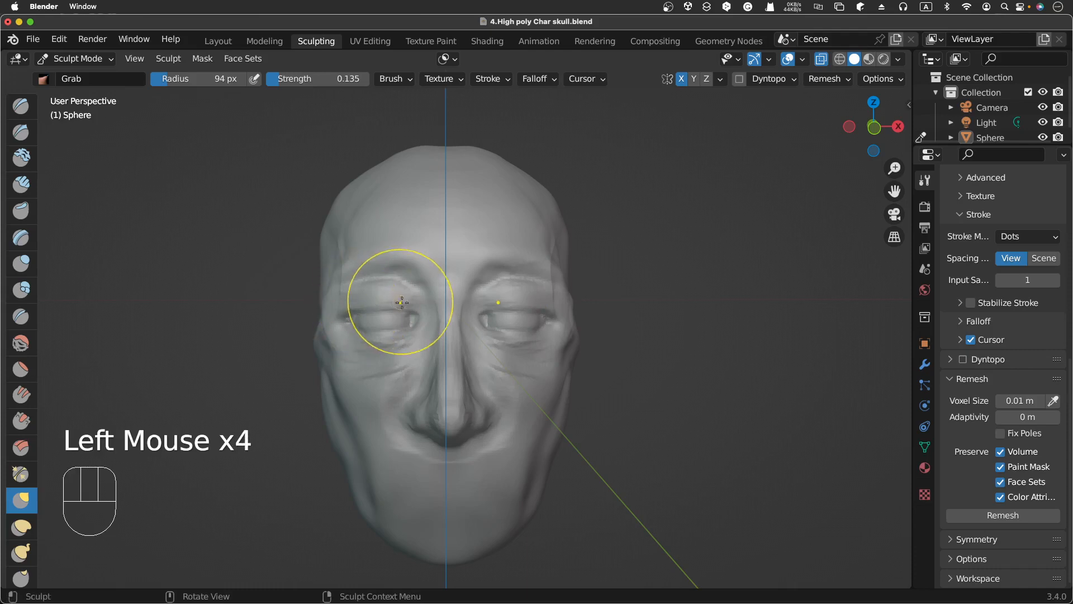
{"action": "scroll", "coordinate": [553, 302], "scroll_direction": "right", "scroll_amount": 5}
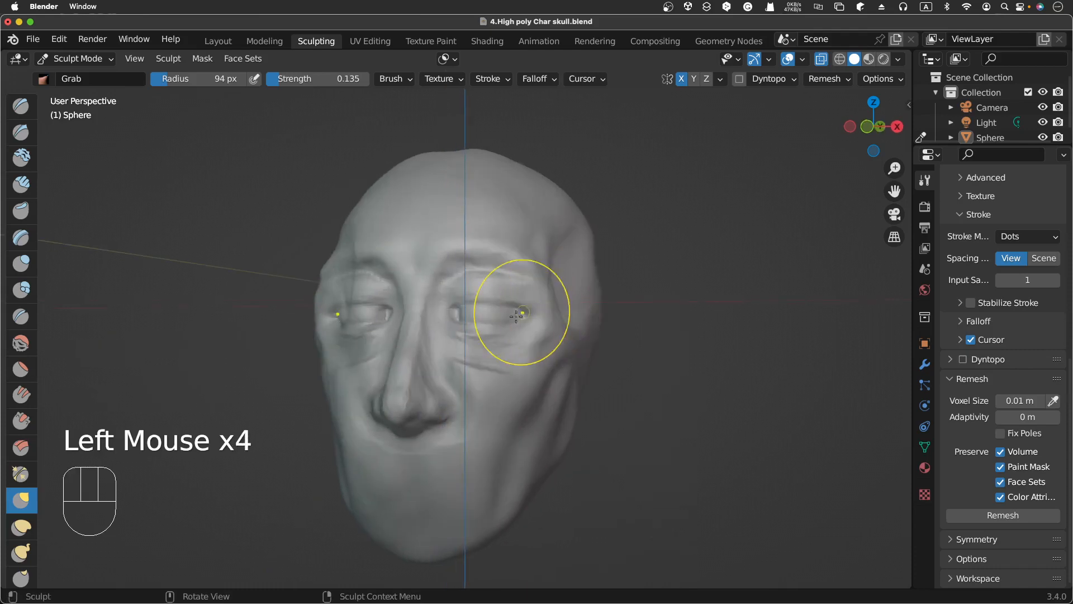
{"action": "mouse_move", "coordinate": [512, 325]}
{"action": "left_mouse_down"}
{"action": "mouse_move", "coordinate": [460, 340]}
{"action": "mouse_move", "coordinate": [467, 366]}
{"action": "left_mouse_up"}
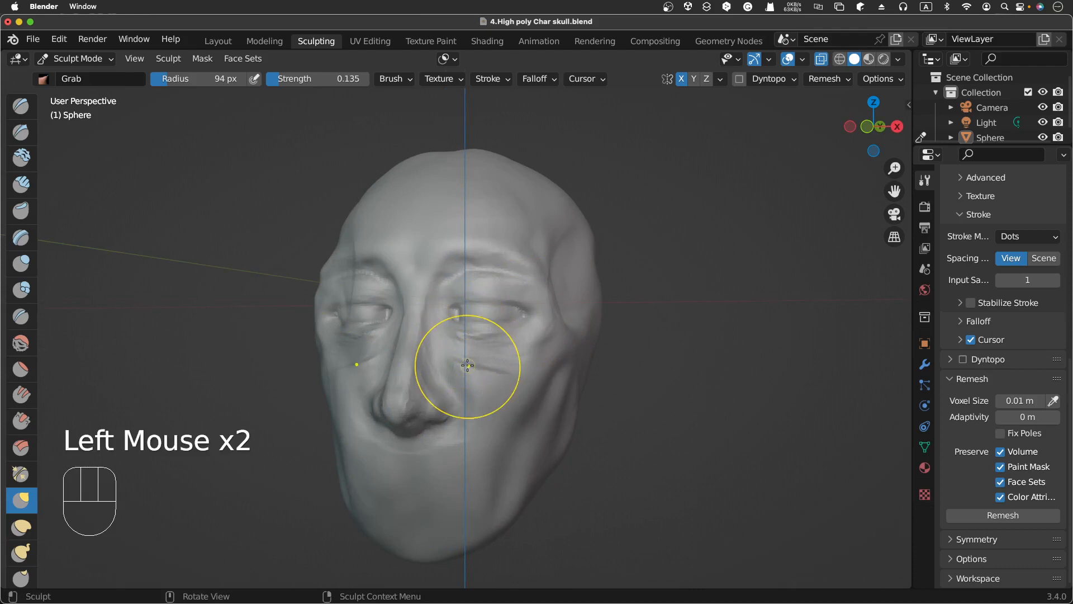
Step: Orbit around the head to examine the eye sockets and brows from the side and front
{"action": "scroll", "coordinate": [467, 365], "scroll_direction": "right", "scroll_amount": 10}
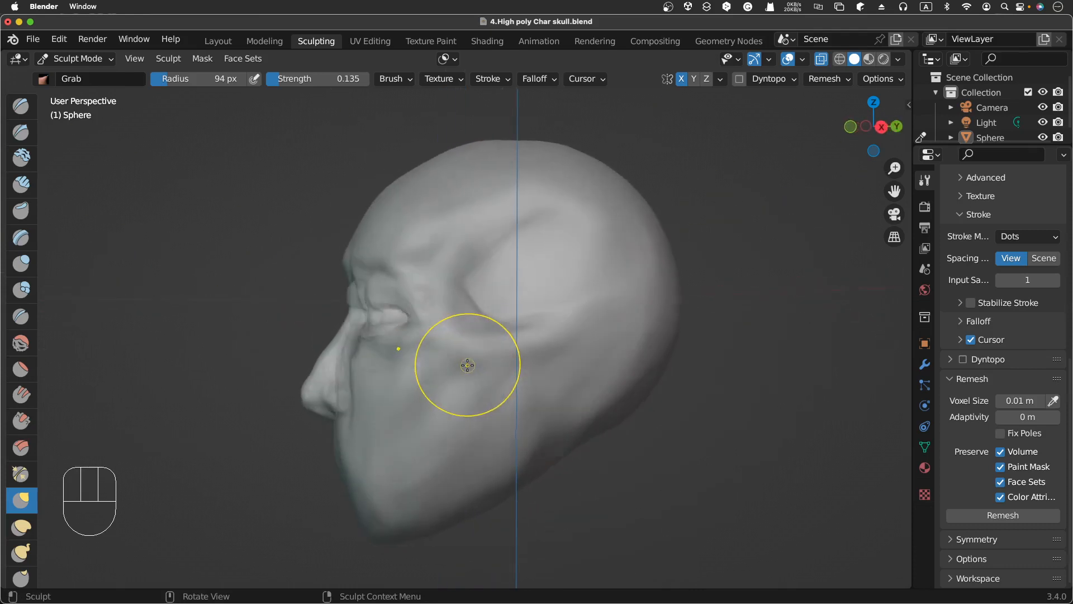
{"action": "scroll", "coordinate": [468, 365], "scroll_direction": "right", "scroll_amount": 5}
{"action": "scroll", "coordinate": [468, 365], "scroll_direction": "left", "scroll_amount": 4}
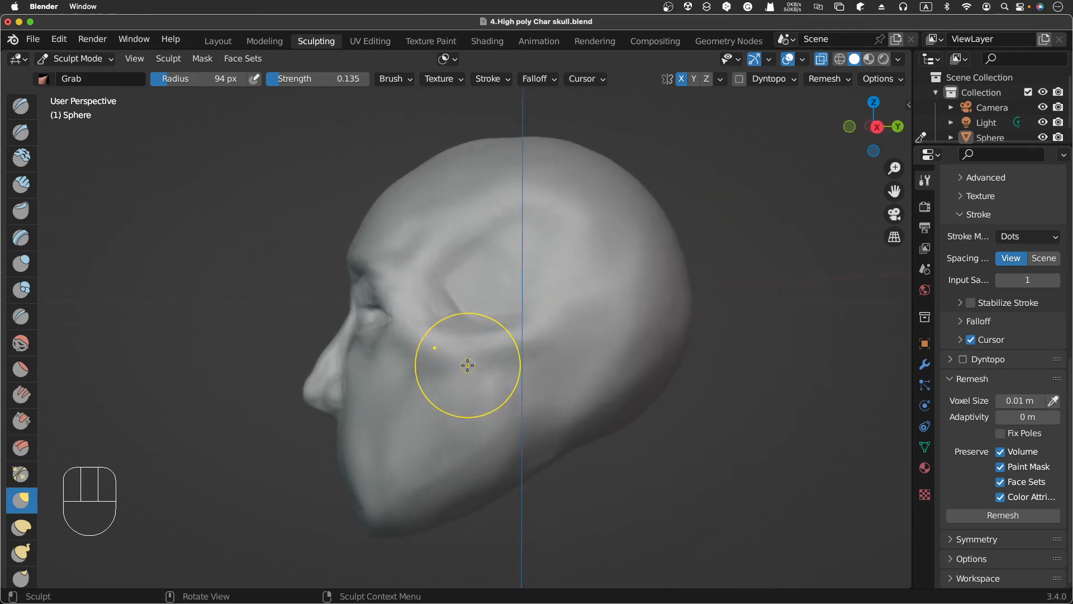
{"action": "scroll", "coordinate": [467, 365], "scroll_direction": "left", "scroll_amount": 10}
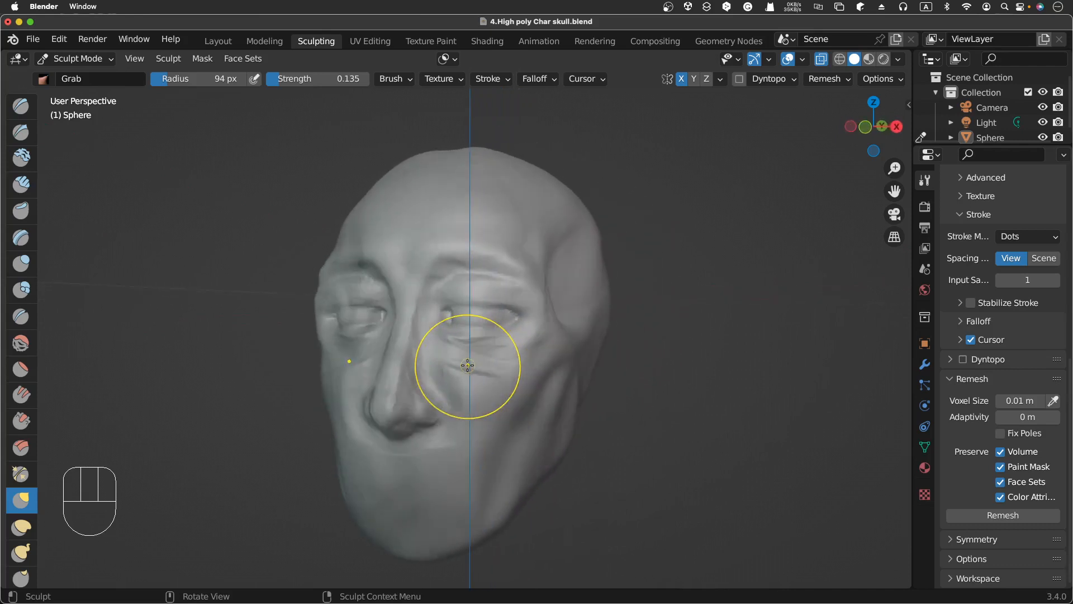
{"action": "scroll", "coordinate": [468, 365], "scroll_direction": "right", "scroll_amount": 2}
{"action": "scroll", "coordinate": [468, 365], "scroll_direction": "left", "scroll_amount": 1}
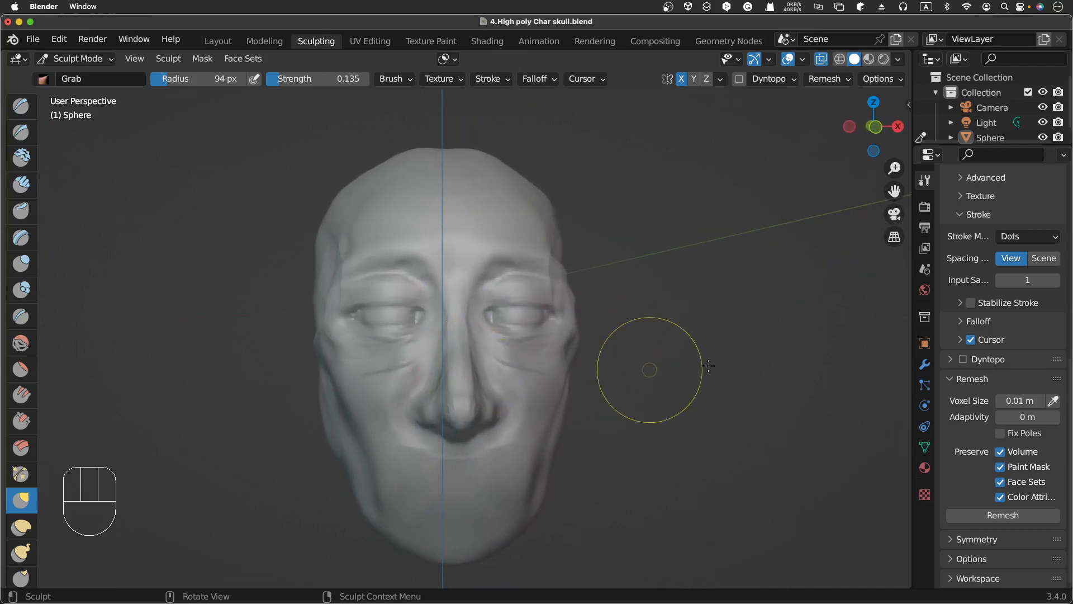
{"action": "scroll", "coordinate": [699, 363], "scroll_direction": "right", "scroll_amount": 1}
{"action": "scroll", "coordinate": [699, 362], "scroll_direction": "right", "scroll_amount": 1}
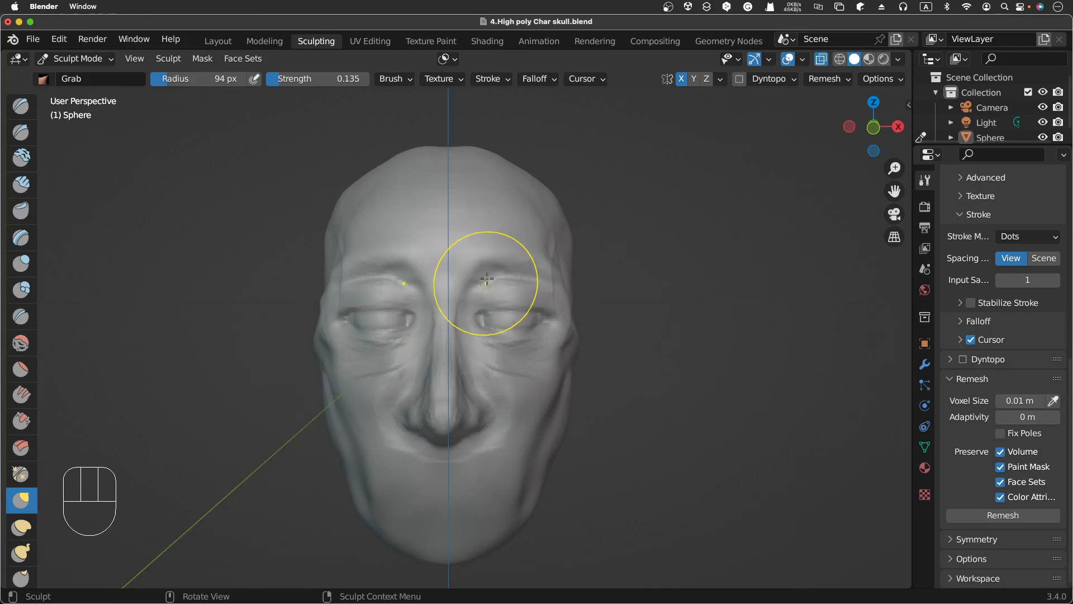
Step: Set the Grab radius to 55 px and pull the brow above the eye
{"action": "left_click_drag", "start_coordinate": [471, 276], "coordinate": [473, 278]}
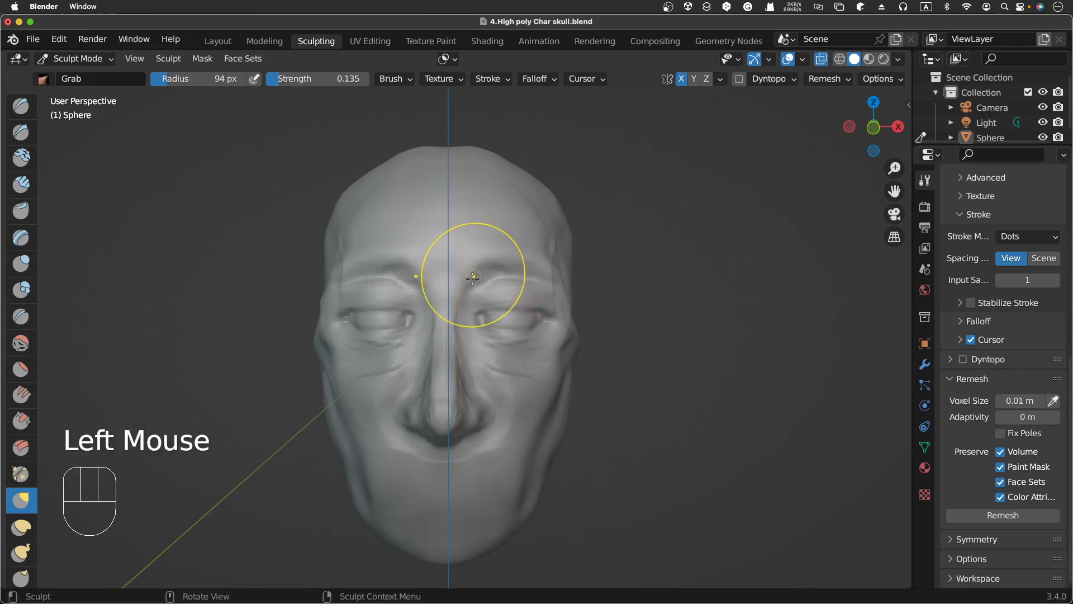
{"action": "key", "text": "f"}
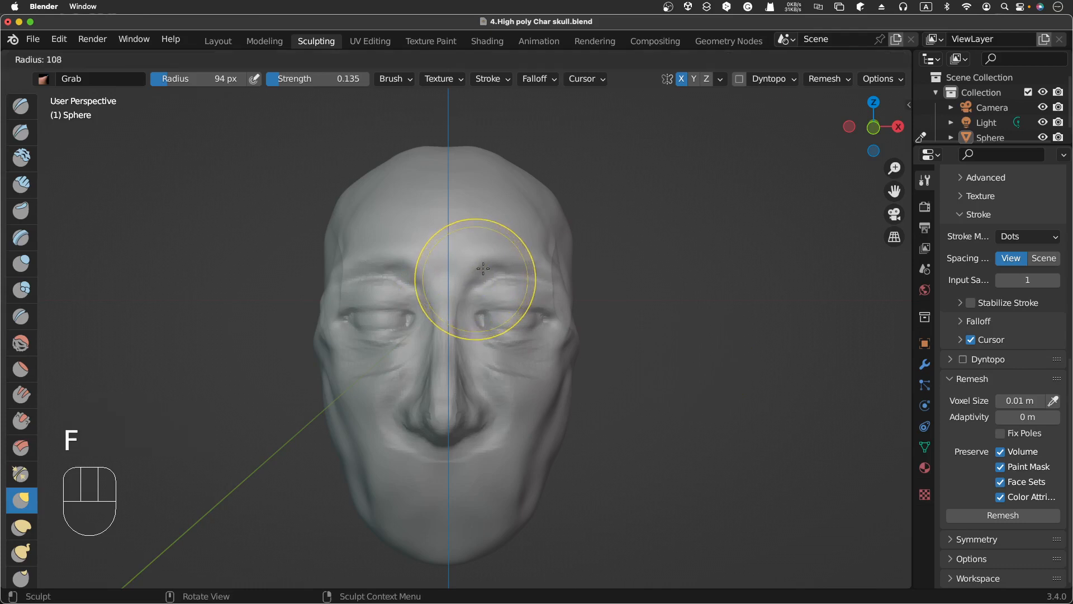
{"action": "left_click", "coordinate": [451, 306]}
{"action": "left_click_drag", "start_coordinate": [477, 274], "coordinate": [481, 278]}
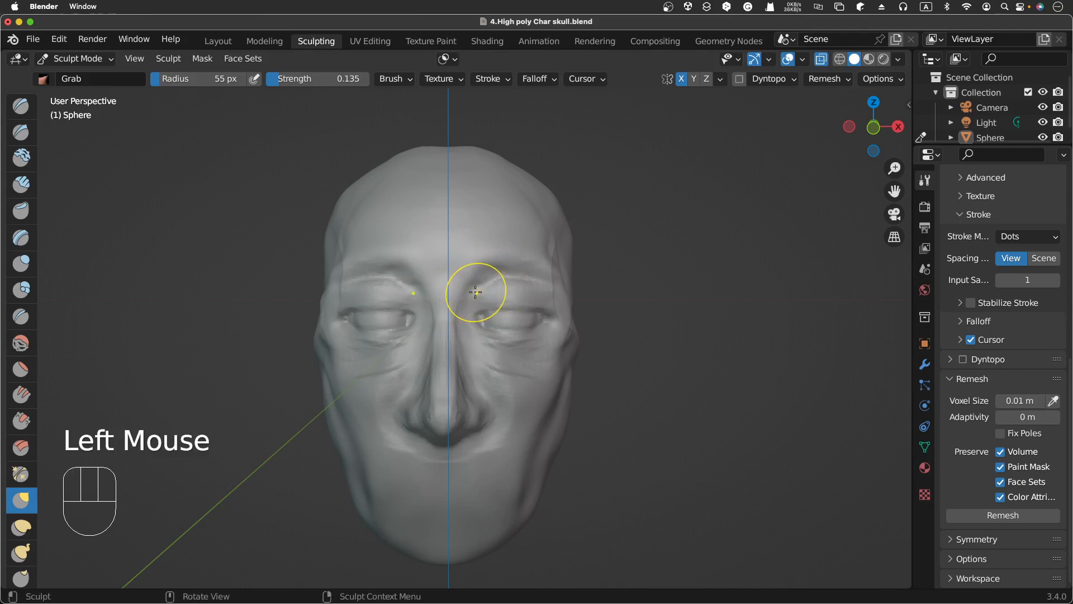
Step: Switch to the Clay brush and build up the brow ridge above the eye with short dabs
{"action": "left_click", "coordinate": [23, 158]}
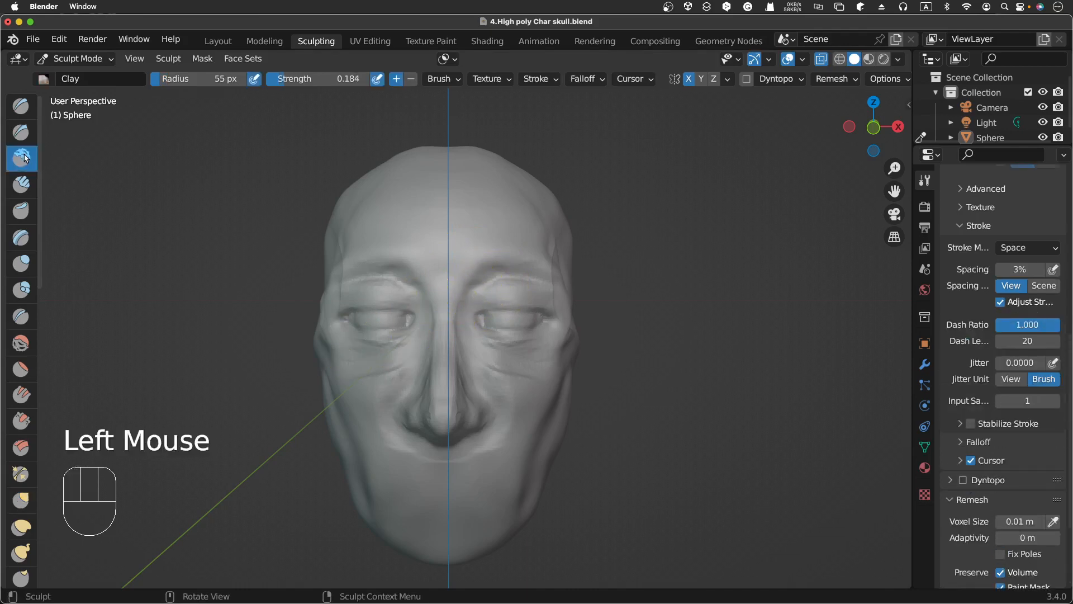
{"action": "left_click", "coordinate": [475, 282]}
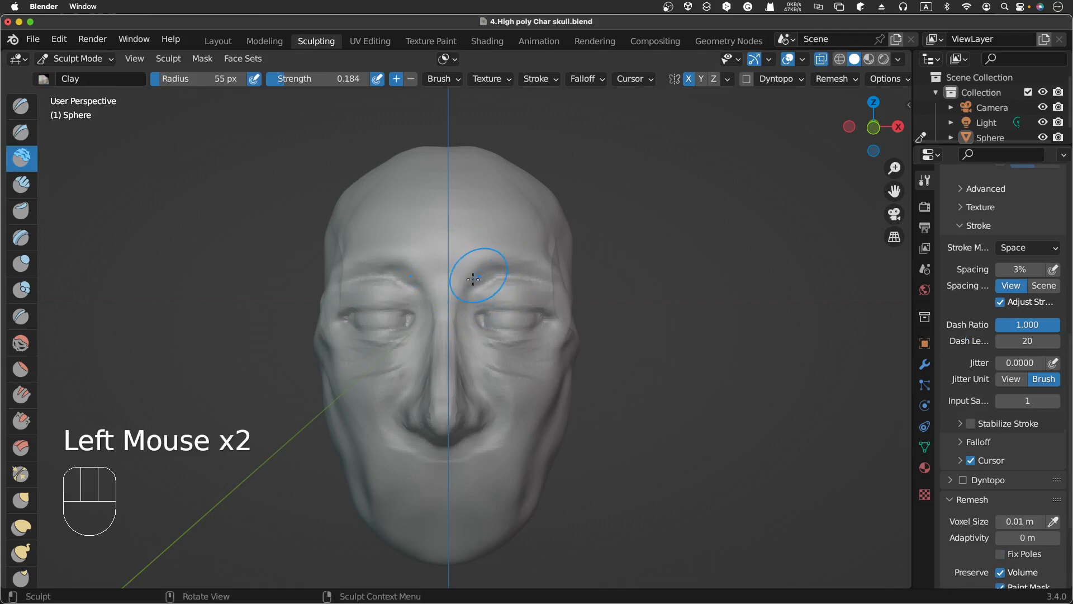
{"action": "left_click", "coordinate": [482, 275]}
{"action": "left_click_drag", "start_coordinate": [485, 271], "coordinate": [487, 270]}
{"action": "left_click", "coordinate": [488, 267]}
{"action": "left_click", "coordinate": [491, 266]}
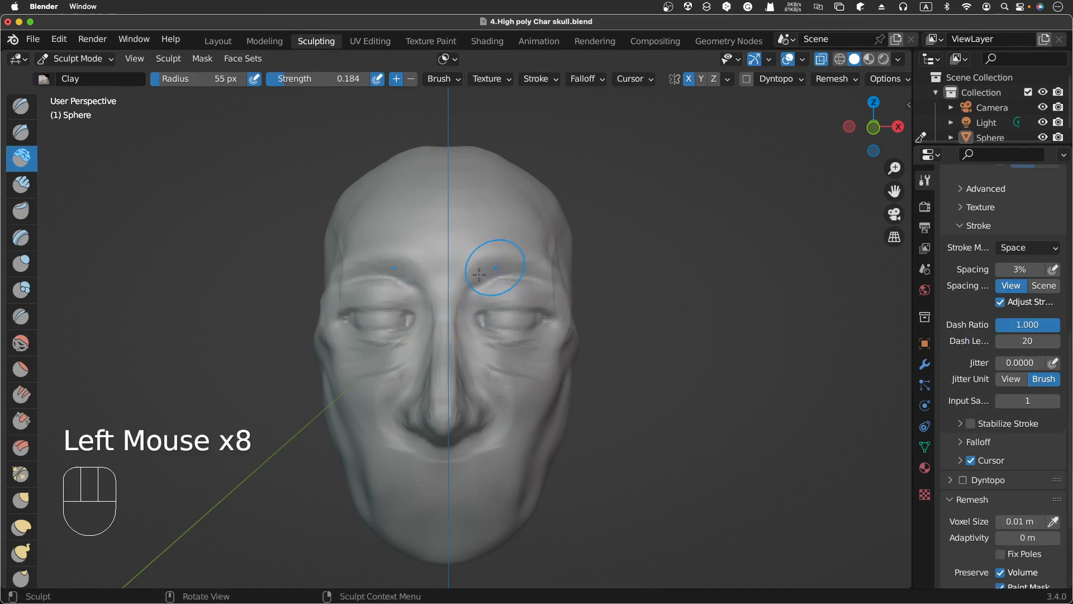
{"action": "left_click", "coordinate": [493, 265]}
{"action": "left_click", "coordinate": [496, 263]}
{"action": "mouse_move", "coordinate": [482, 269]}
{"action": "left_mouse_down"}
{"action": "mouse_move", "coordinate": [470, 279]}
{"action": "mouse_move", "coordinate": [491, 272]}
{"action": "left_mouse_up"}
Step: Undo the last Clay stroke on the brow
{"action": "scroll", "coordinate": [513, 239], "scroll_direction": "right", "scroll_amount": 10}
{"action": "scroll", "coordinate": [452, 284], "scroll_direction": "left", "scroll_amount": 5}
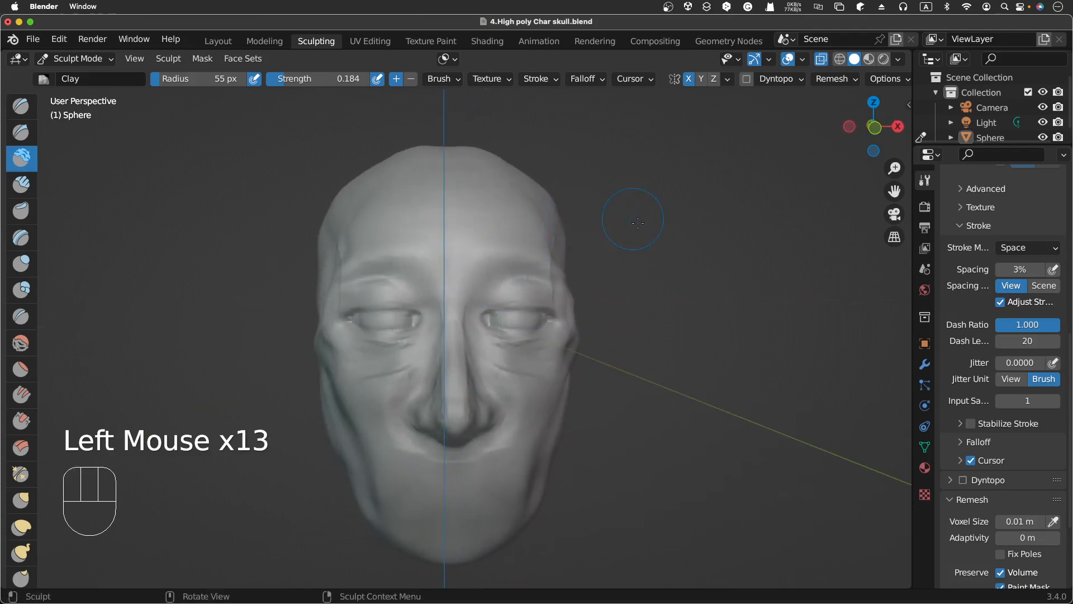
{"action": "key", "text": "super+z"}
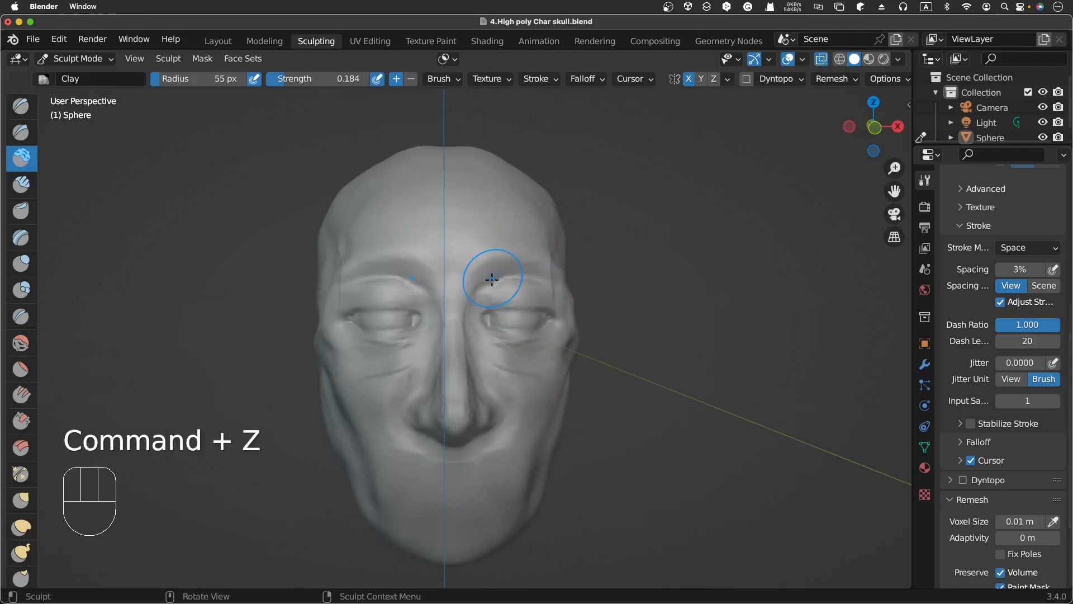
Step: Set the Clay brush radius to 27 px and its strength to 0.144
{"action": "key", "text": "f"}
{"action": "left_click", "coordinate": [476, 290]}
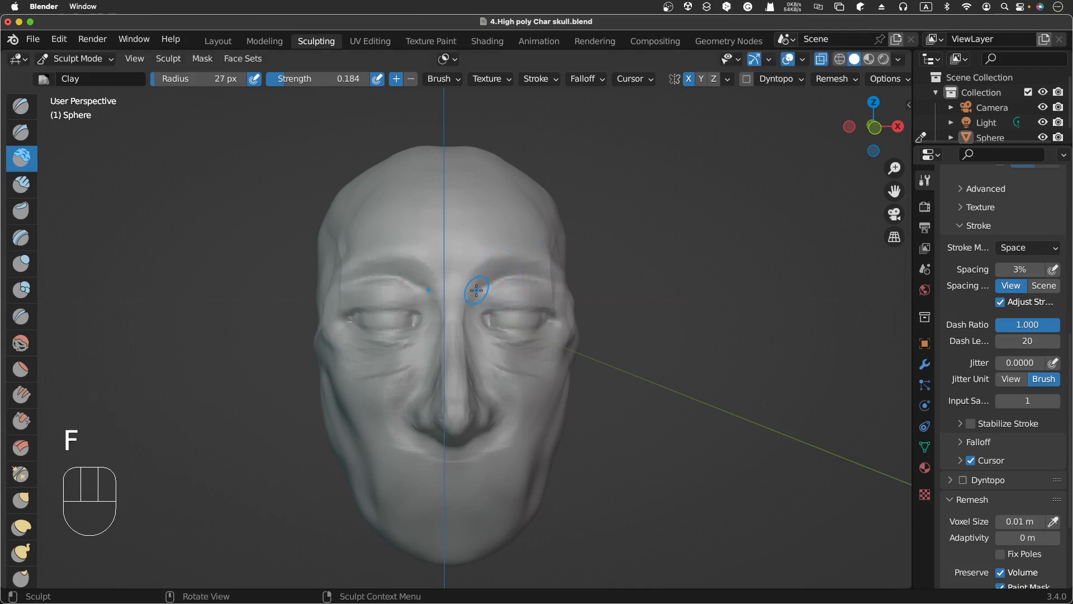
{"action": "key", "text": "shift+f"}
{"action": "left_click", "coordinate": [473, 296]}
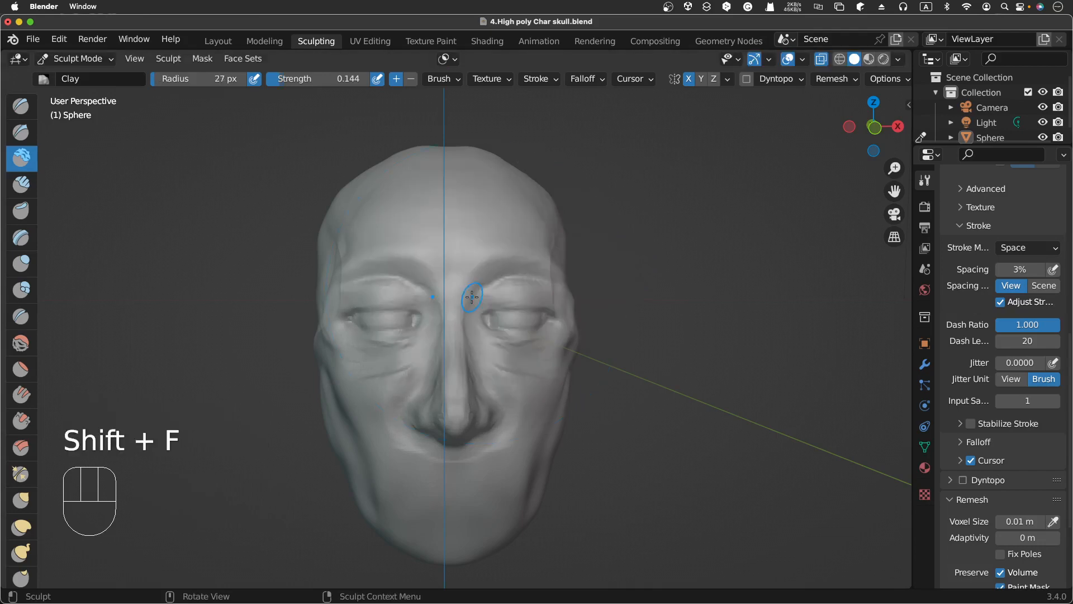
Step: Add small Clay dabs along the brow ridge above the eye to thicken it
{"action": "left_click_drag", "start_coordinate": [471, 286], "coordinate": [483, 276]}
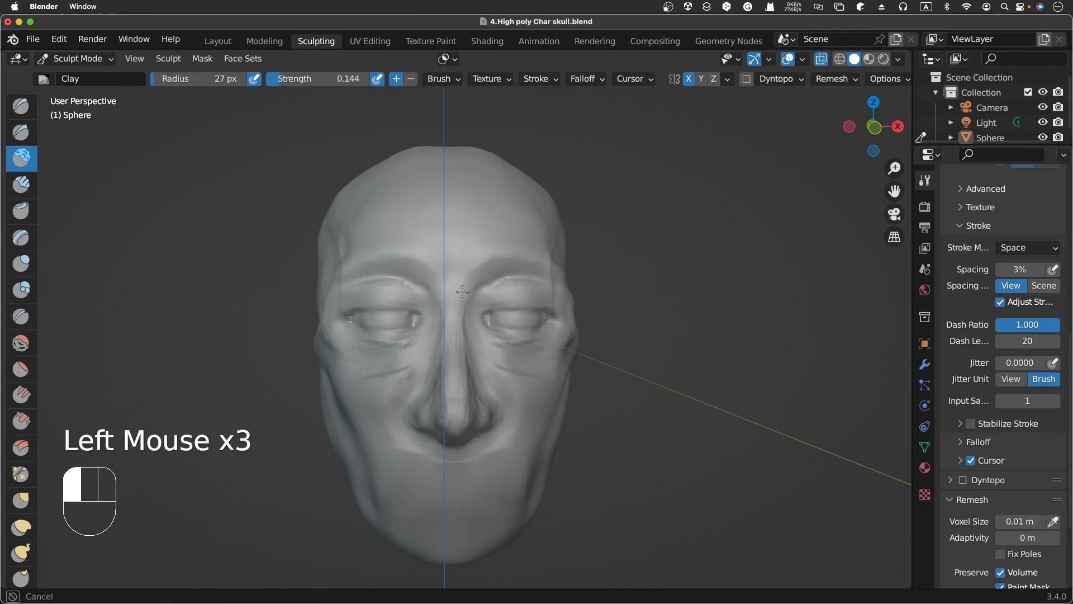
{"action": "left_click", "coordinate": [453, 276]}
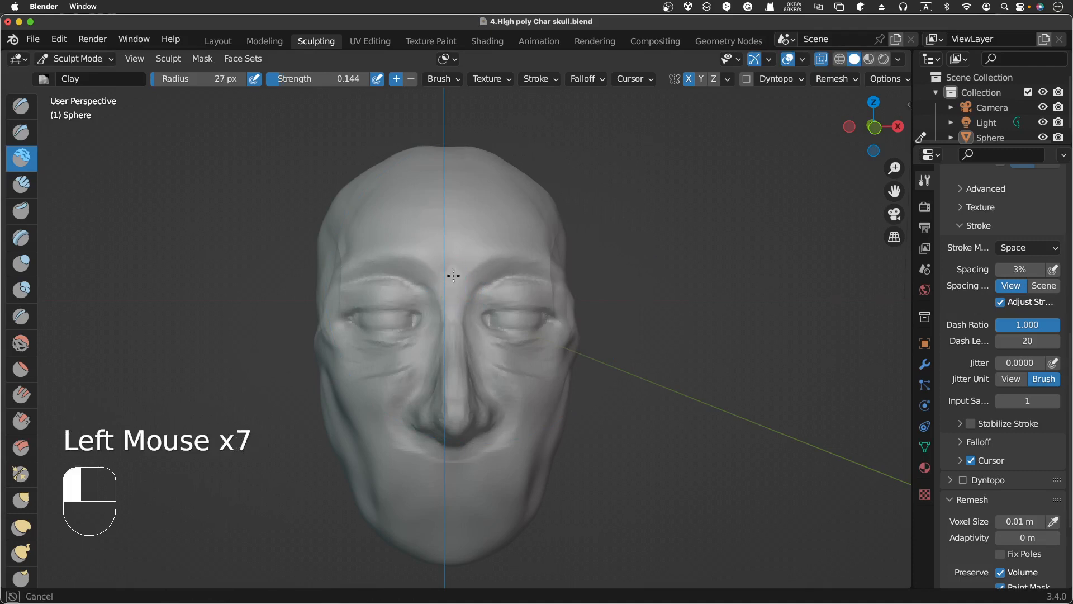
{"action": "left_click", "coordinate": [483, 266]}
{"action": "left_click", "coordinate": [491, 263]}
{"action": "left_click", "coordinate": [518, 262]}
{"action": "left_click", "coordinate": [492, 260]}
{"action": "left_click", "coordinate": [508, 271]}
{"action": "left_click", "coordinate": [509, 271]}
{"action": "left_click", "coordinate": [503, 279]}
{"action": "left_click", "coordinate": [520, 268]}
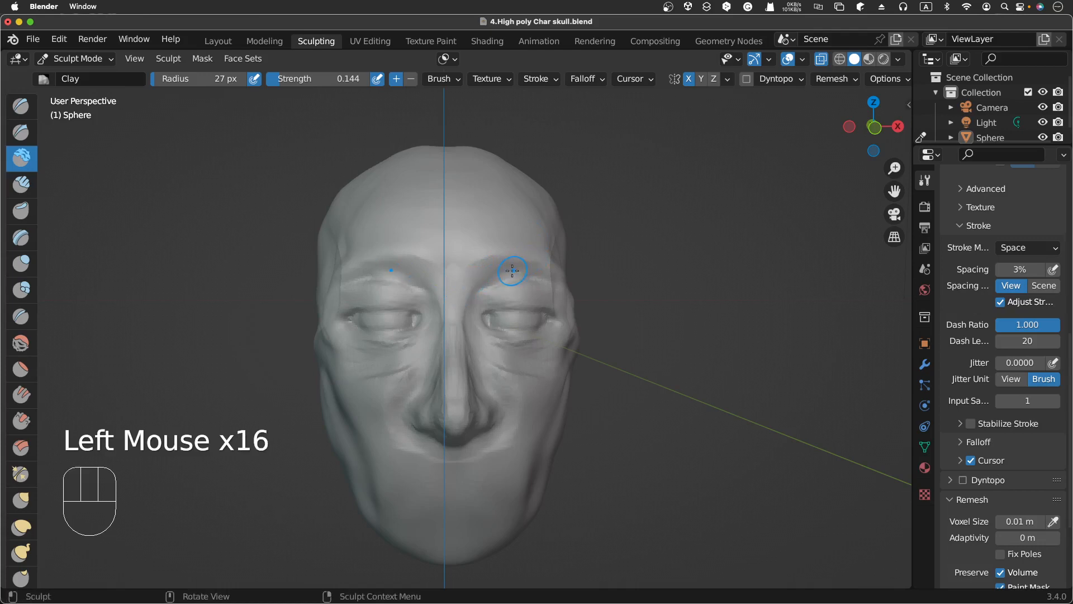
{"action": "left_click", "coordinate": [486, 279]}
{"action": "left_click", "coordinate": [484, 279]}
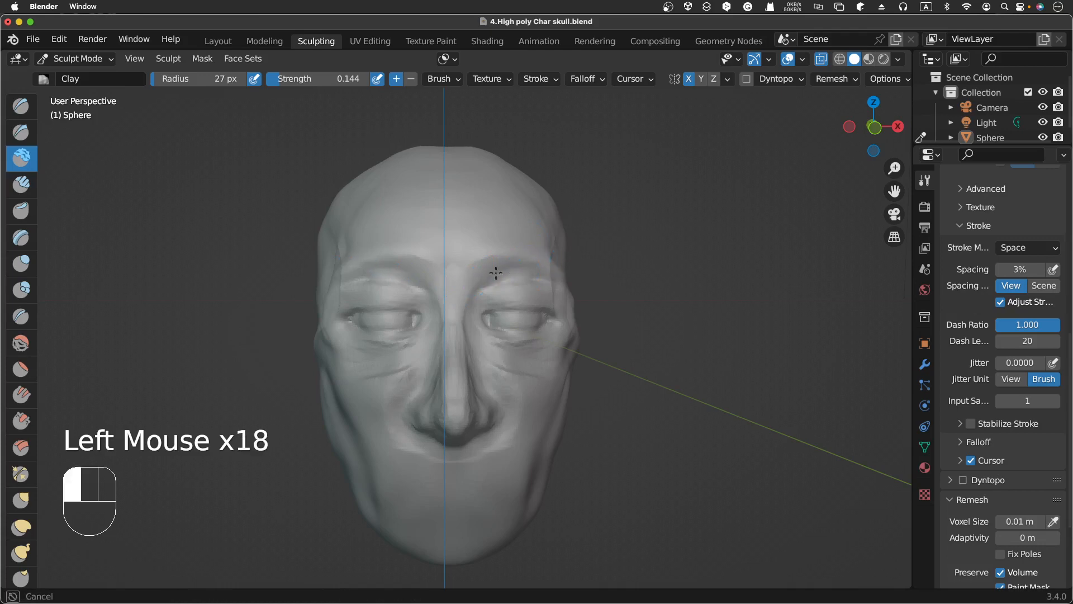
{"action": "left_click", "coordinate": [481, 280]}
{"action": "left_click", "coordinate": [473, 276]}
{"action": "left_click", "coordinate": [514, 281]}
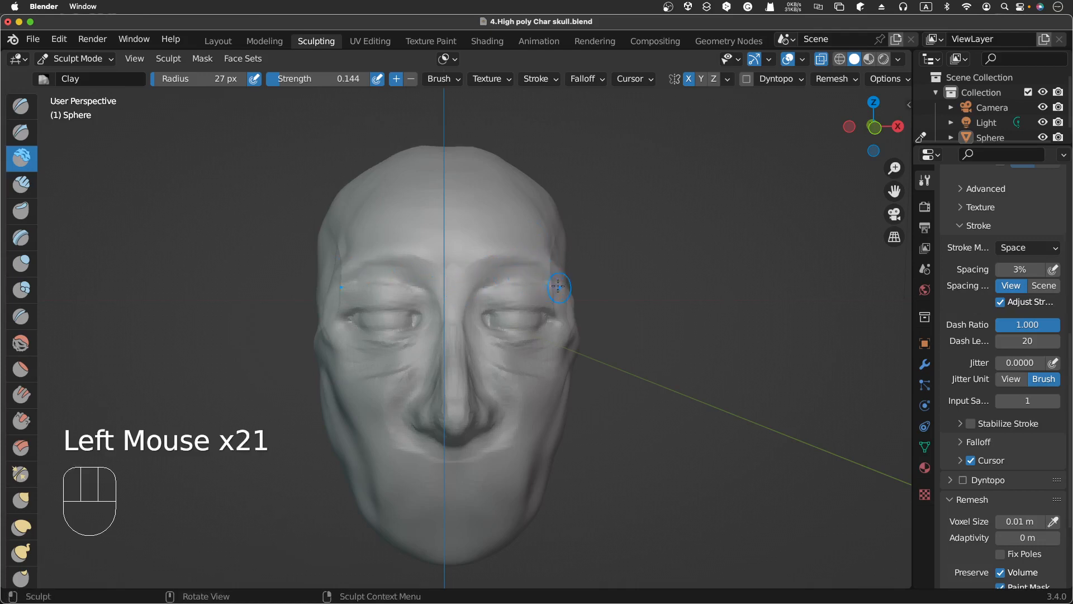
{"action": "left_click", "coordinate": [485, 278]}
{"action": "left_click", "coordinate": [496, 279]}
Step: Add a Clay stroke along the outer brow while viewing the head from the side
{"action": "scroll", "coordinate": [627, 259], "scroll_direction": "right", "scroll_amount": 10}
{"action": "scroll", "coordinate": [627, 259], "scroll_direction": "left", "scroll_amount": 2}
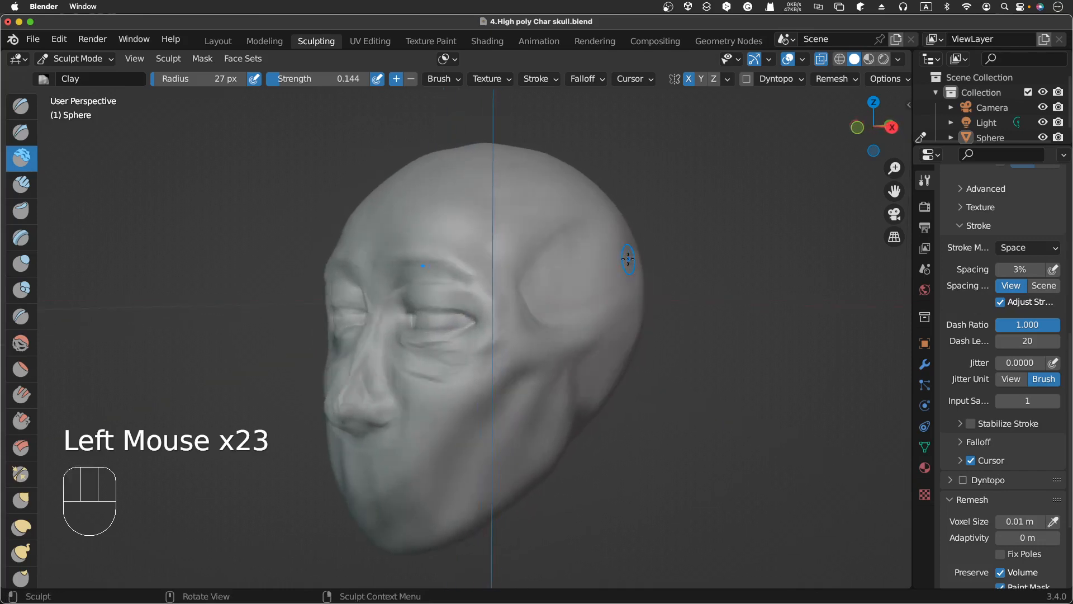
{"action": "scroll", "coordinate": [628, 259], "scroll_direction": "left", "scroll_amount": 4}
{"action": "left_click", "coordinate": [431, 294]}
{"action": "left_click_drag", "start_coordinate": [432, 294], "coordinate": [475, 292]}
Step: Return to the front view and select the Clay Strips brush
{"action": "scroll", "coordinate": [561, 267], "scroll_direction": "right", "scroll_amount": 8}
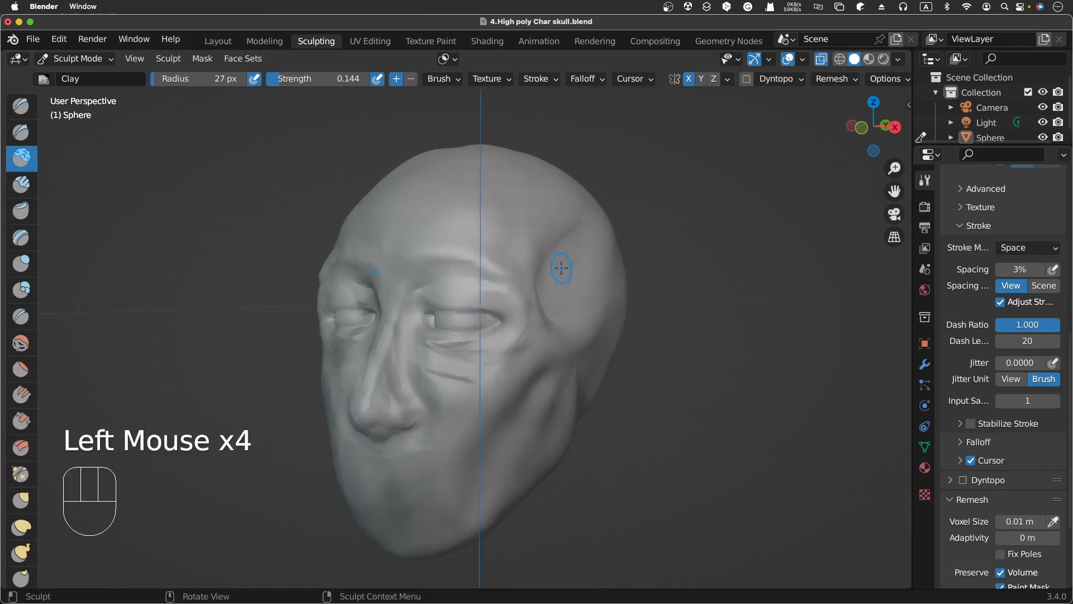
{"action": "scroll", "coordinate": [561, 268], "scroll_direction": "left", "scroll_amount": 8}
{"action": "scroll", "coordinate": [562, 267], "scroll_direction": "left", "scroll_amount": 5}
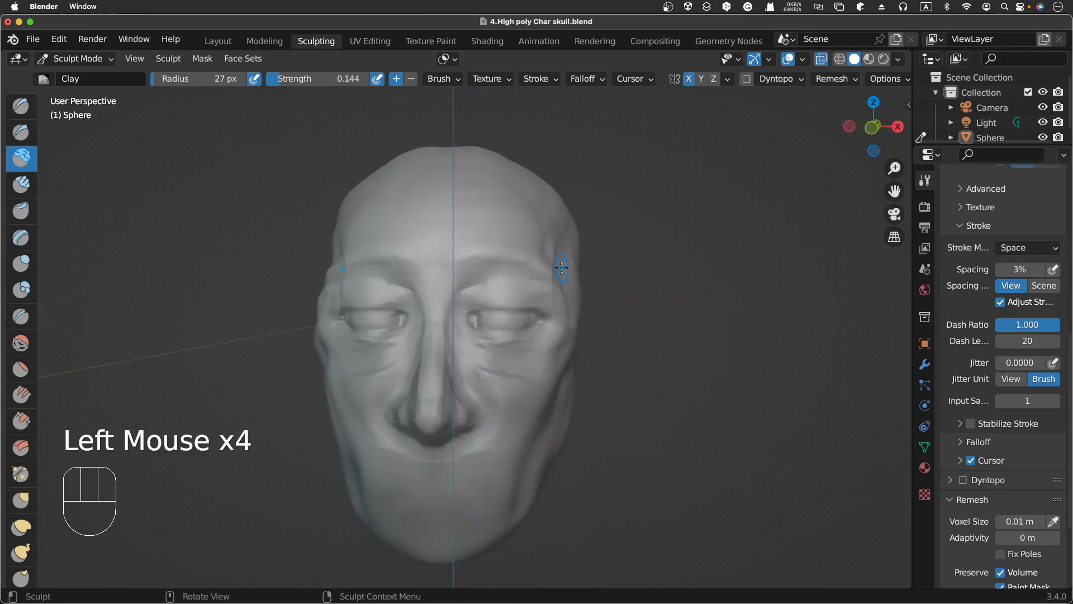
{"action": "scroll", "coordinate": [562, 268], "scroll_direction": "left", "scroll_amount": 2}
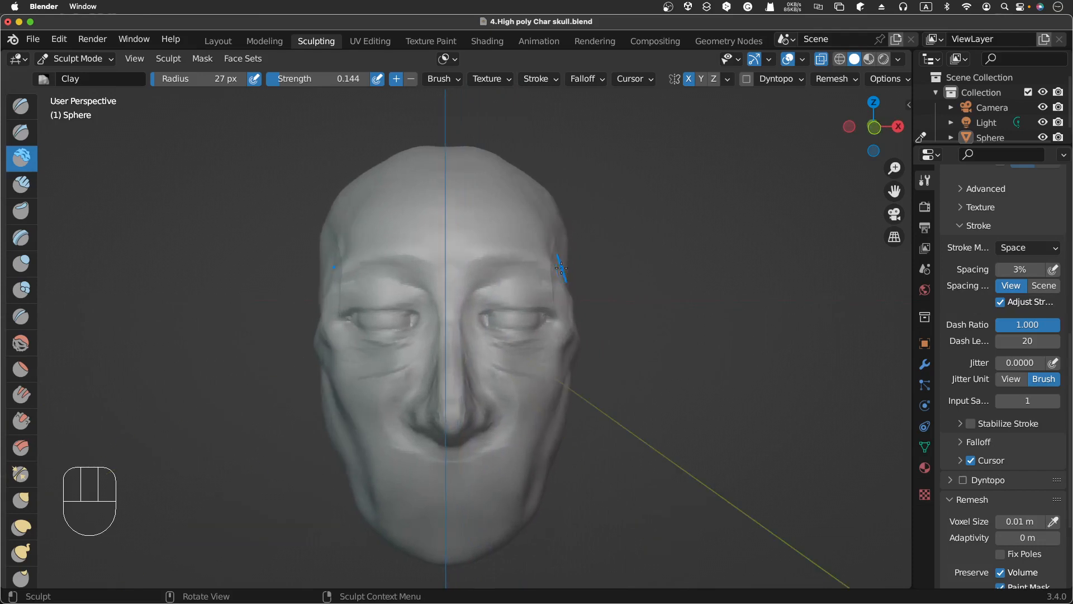
{"action": "scroll", "coordinate": [561, 267], "scroll_direction": "right", "scroll_amount": 2}
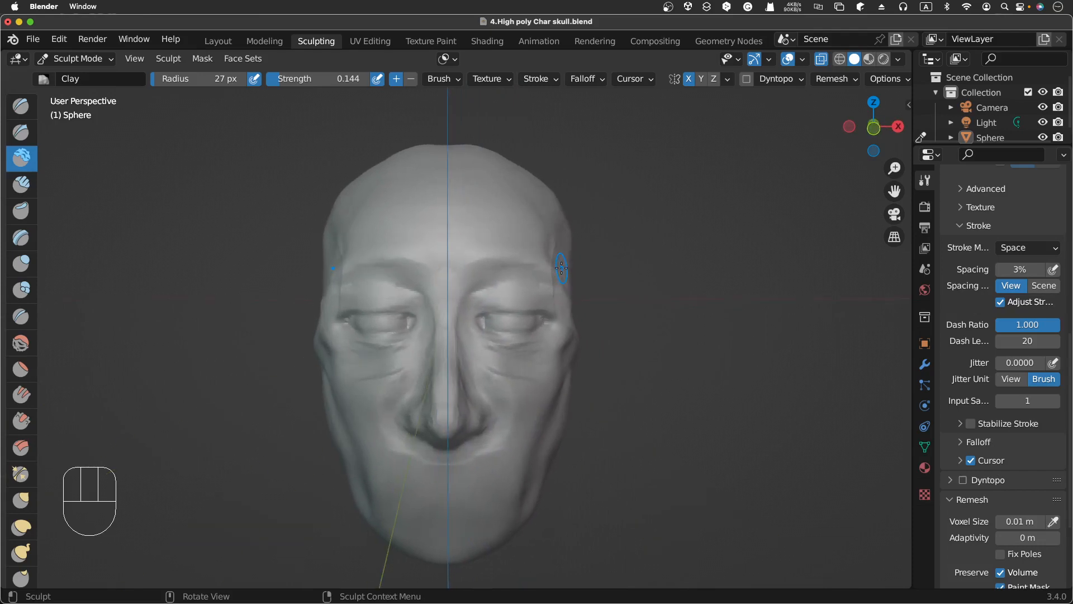
{"action": "left_click", "coordinate": [21, 186]}
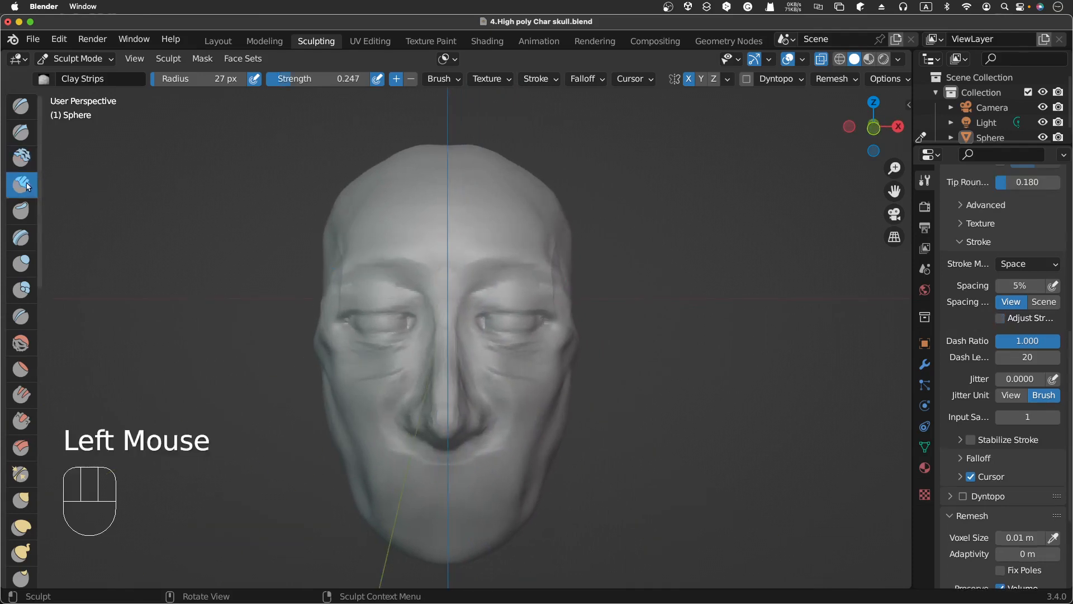
Step: Reduce the Clay Strips radius to 16 px and dab along the brow above the eye, carving and building
{"action": "mouse_move", "coordinate": [489, 301]}
{"action": "left_mouse_down"}
{"action": "mouse_move", "coordinate": [480, 290]}
{"action": "mouse_move", "coordinate": [519, 286]}
{"action": "mouse_move", "coordinate": [484, 291]}
{"action": "mouse_move", "coordinate": [503, 282]}
{"action": "left_mouse_up"}
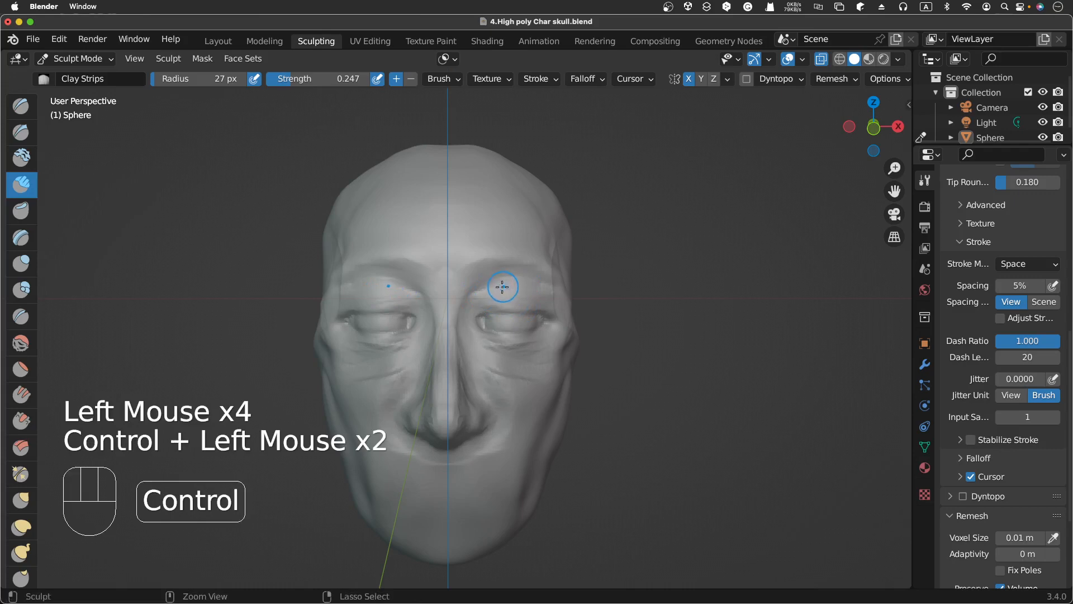
{"action": "key", "text": "f"}
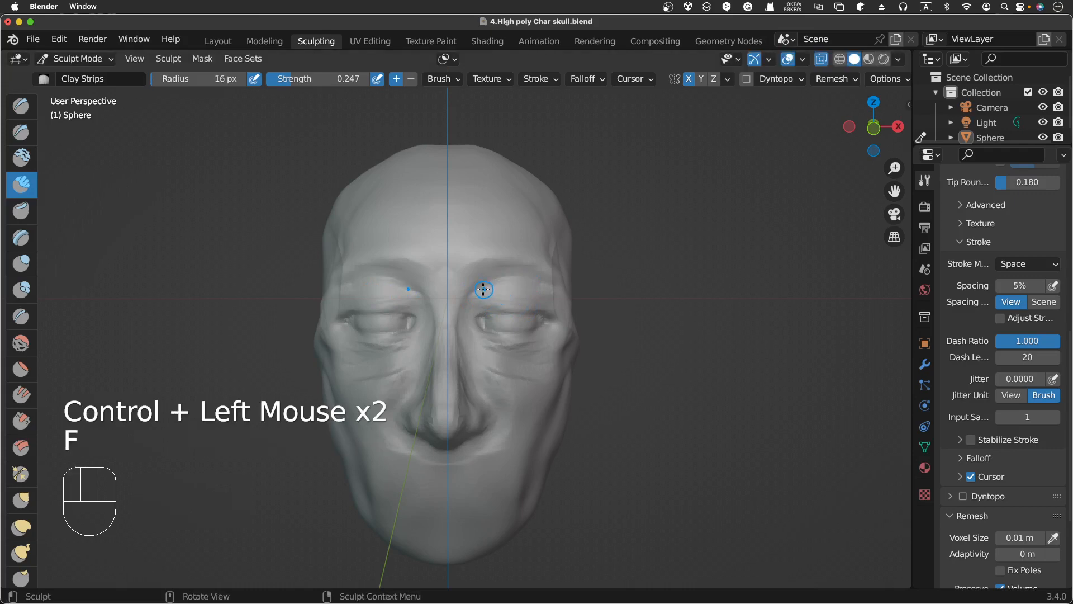
{"action": "left_click", "coordinate": [498, 287], "text": "ctrl"}
{"action": "left_click", "coordinate": [511, 283], "text": "ctrl"}
{"action": "left_click", "coordinate": [510, 278], "text": "ctrl"}
{"action": "left_click", "coordinate": [535, 278], "text": "ctrl"}
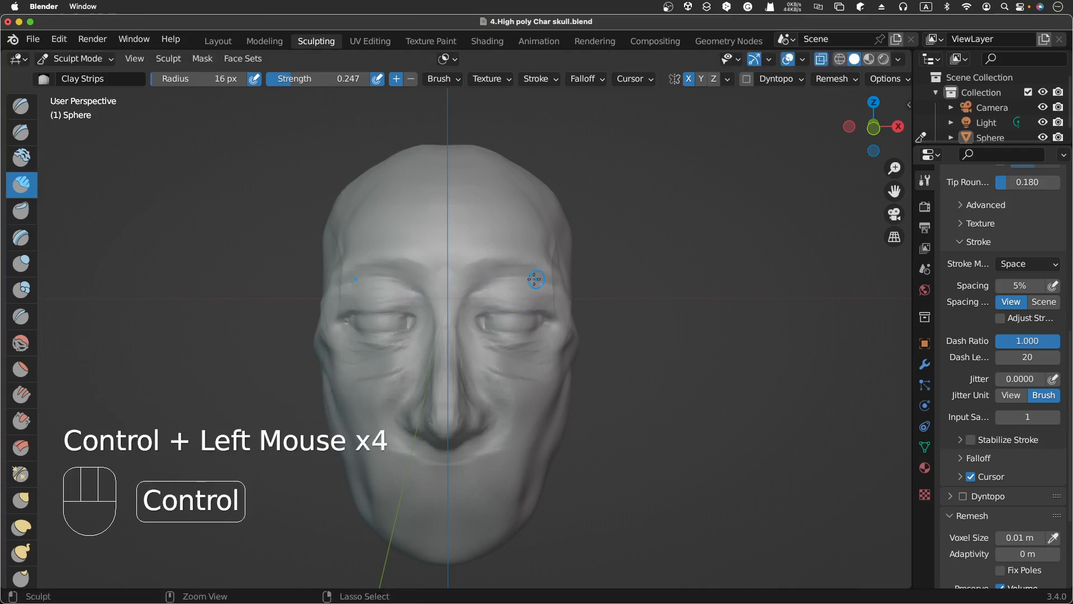
{"action": "left_click", "coordinate": [528, 284], "text": "ctrl"}
{"action": "left_click", "coordinate": [523, 282], "text": "ctrl"}
{"action": "left_click", "coordinate": [515, 281], "text": "ctrl"}
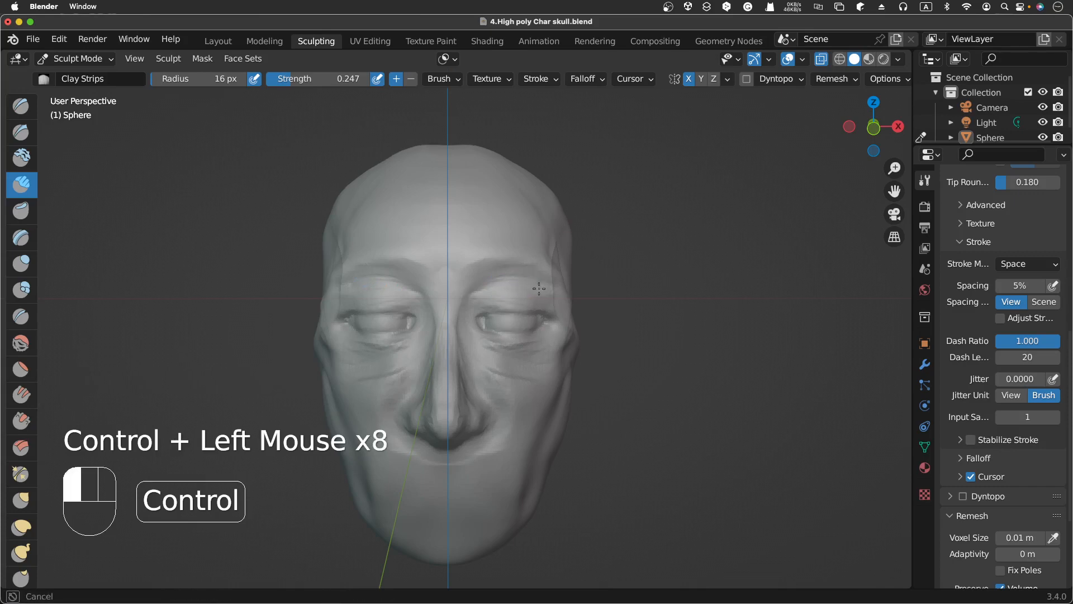
Step: Continue Clay Strips dabs along the outer brow above the eye, alternating subtractive and additive strokes
{"action": "left_click", "coordinate": [540, 288], "text": "ctrl"}
{"action": "left_click", "coordinate": [545, 291], "text": "ctrl"}
{"action": "left_click", "coordinate": [552, 283], "text": "ctrl"}
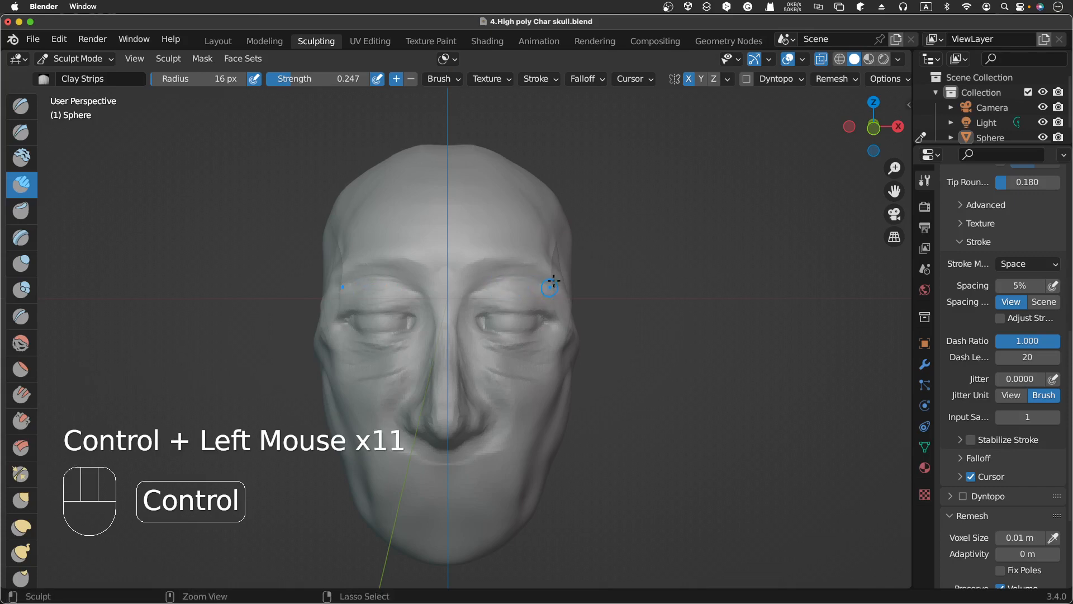
{"action": "left_click", "coordinate": [550, 279]}
{"action": "left_click", "coordinate": [559, 293]}
{"action": "left_click", "coordinate": [545, 285]}
{"action": "left_click", "coordinate": [534, 283]}
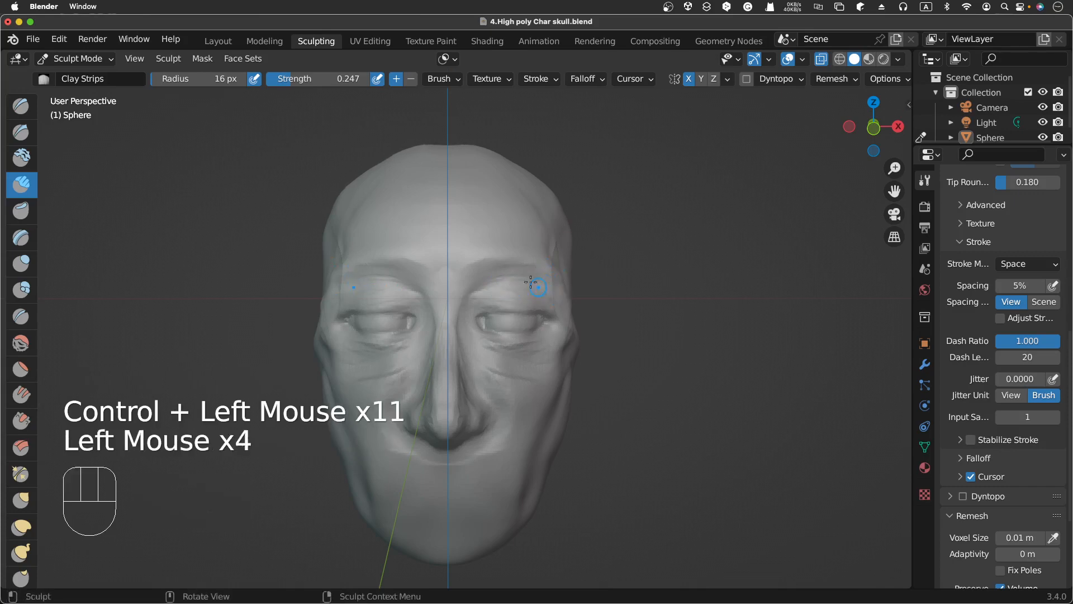
{"action": "left_click", "coordinate": [531, 283]}
{"action": "left_click", "coordinate": [530, 279]}
{"action": "left_click", "coordinate": [527, 275]}
{"action": "left_click", "coordinate": [531, 274]}
{"action": "left_click", "coordinate": [528, 274]}
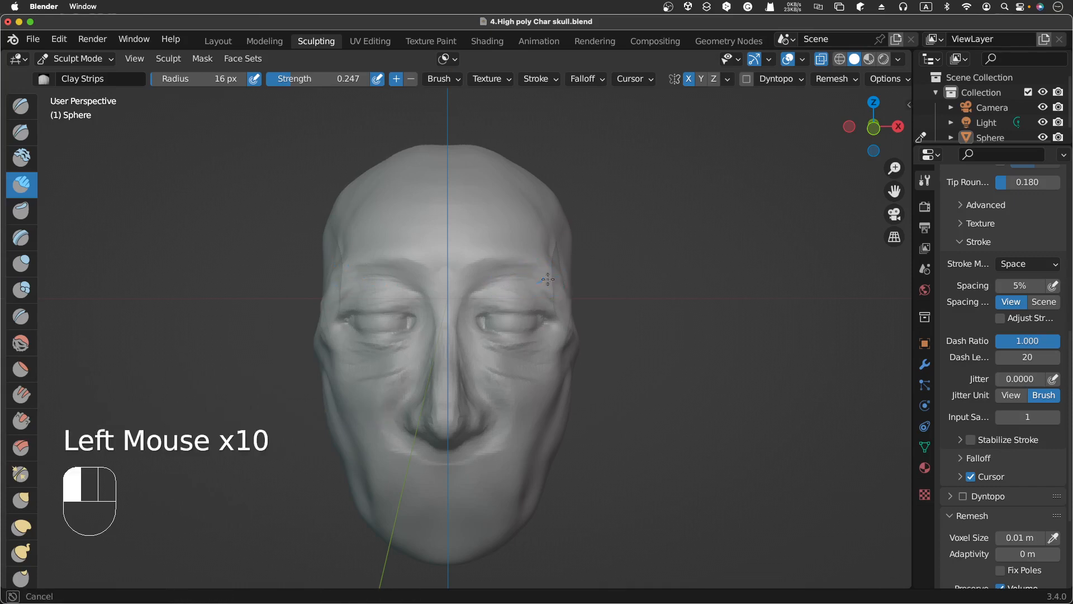
Step: Add Clay Strips dabs across the inner brow between the nose bridge and the eye
{"action": "left_click", "coordinate": [522, 275]}
{"action": "left_click", "coordinate": [515, 275]}
{"action": "left_click", "coordinate": [481, 281]}
{"action": "left_click", "coordinate": [486, 280]}
{"action": "left_click", "coordinate": [492, 278]}
{"action": "left_click", "coordinate": [497, 275]}
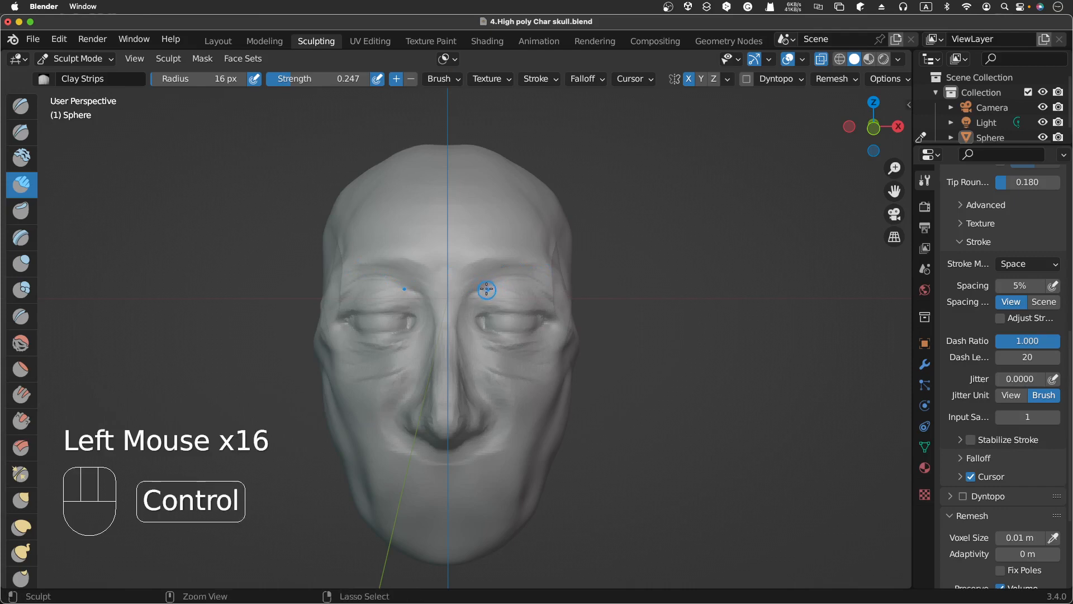
{"action": "left_click", "coordinate": [493, 281], "text": "ctrl"}
{"action": "left_click", "coordinate": [510, 284], "text": "ctrl"}
{"action": "left_click", "coordinate": [523, 287], "text": "ctrl"}
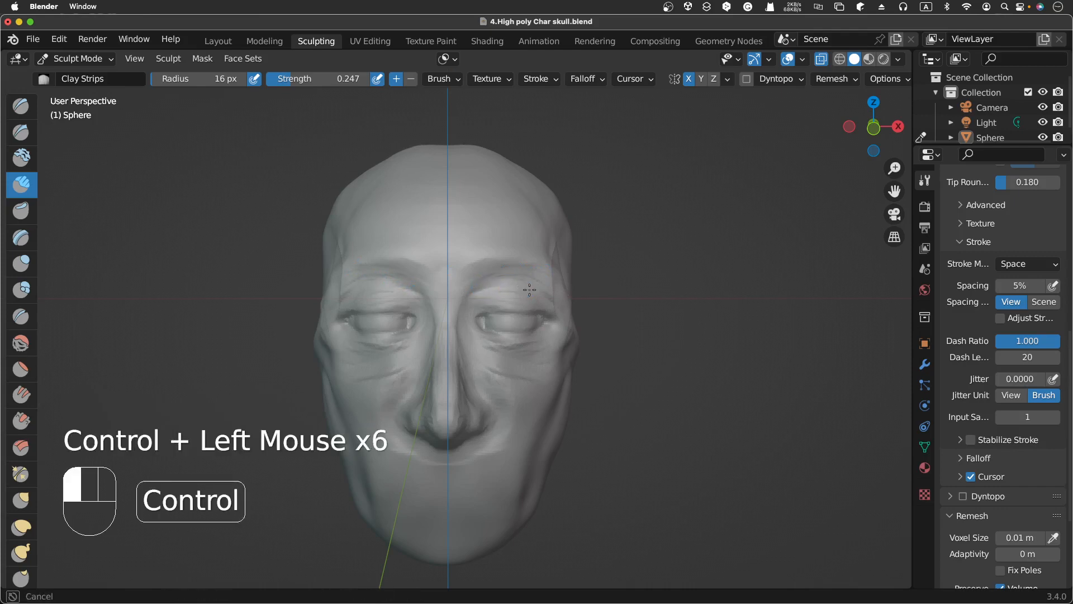
{"action": "left_click", "coordinate": [512, 279]}
{"action": "left_click", "coordinate": [531, 277]}
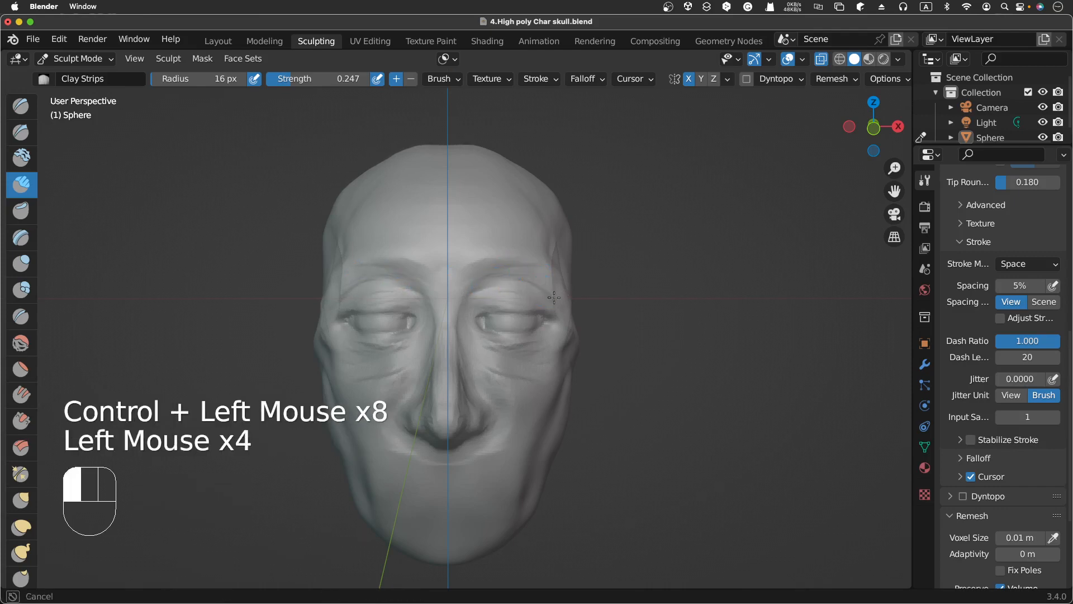
Step: Add Clay Strips dabs at the outer corner of the eye
{"action": "left_click", "coordinate": [567, 335]}
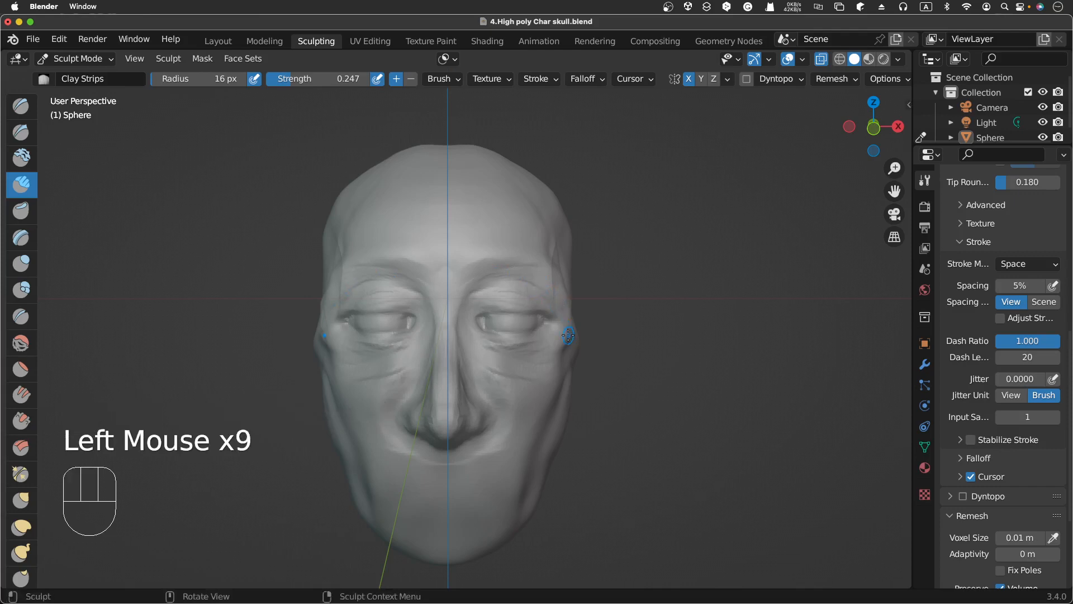
{"action": "left_click", "coordinate": [565, 331]}
{"action": "middle_click_drag", "start_coordinate": [447, 335], "coordinate": [559, 335]}
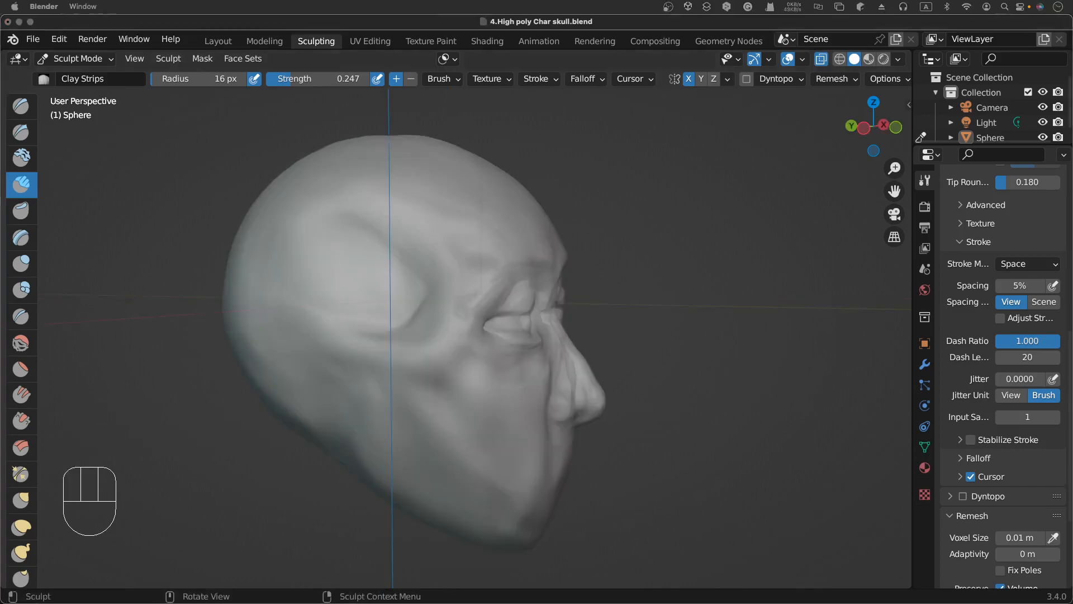
{"action": "scroll", "coordinate": [598, 320], "scroll_direction": "right", "scroll_amount": 10}
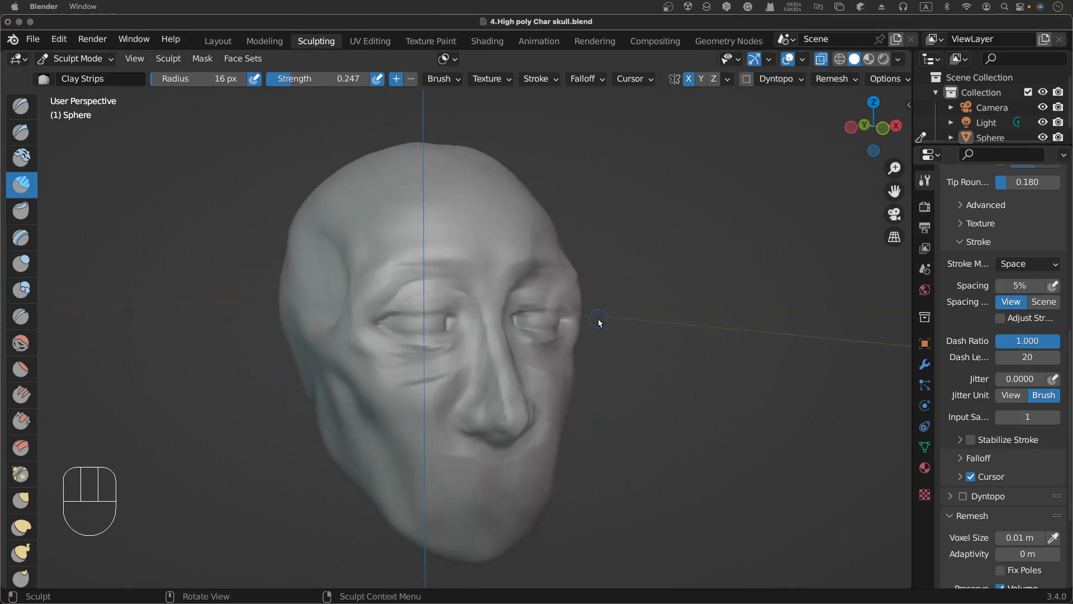
{"action": "scroll", "coordinate": [598, 320], "scroll_direction": "right", "scroll_amount": 3}
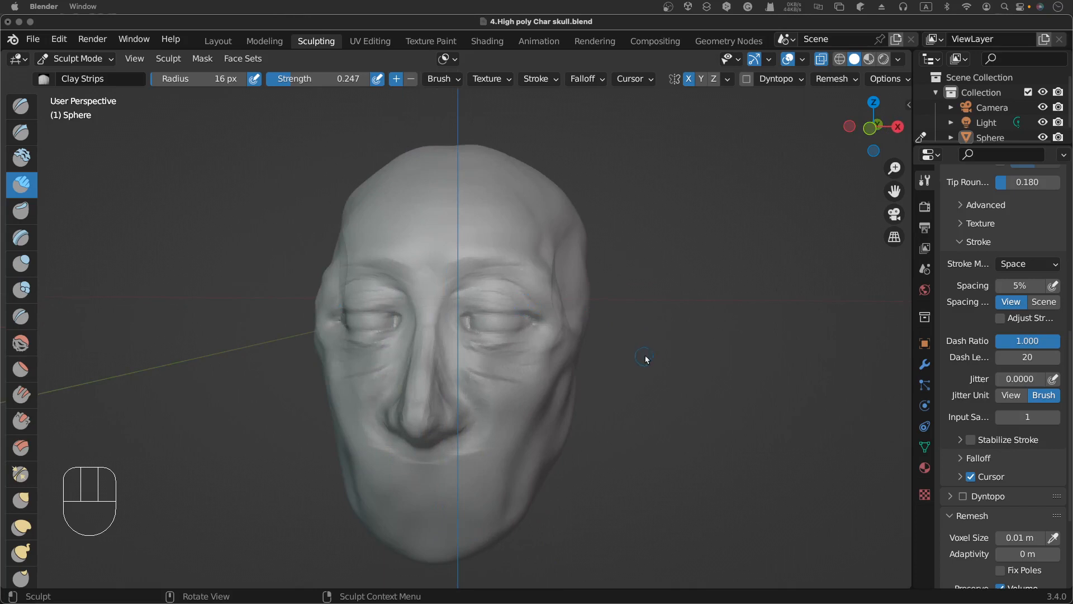
Step: Switch to the Draw brush, try a stroke along the brow, and undo it
{"action": "left_click", "coordinate": [687, 346], "text": "ctrl"}
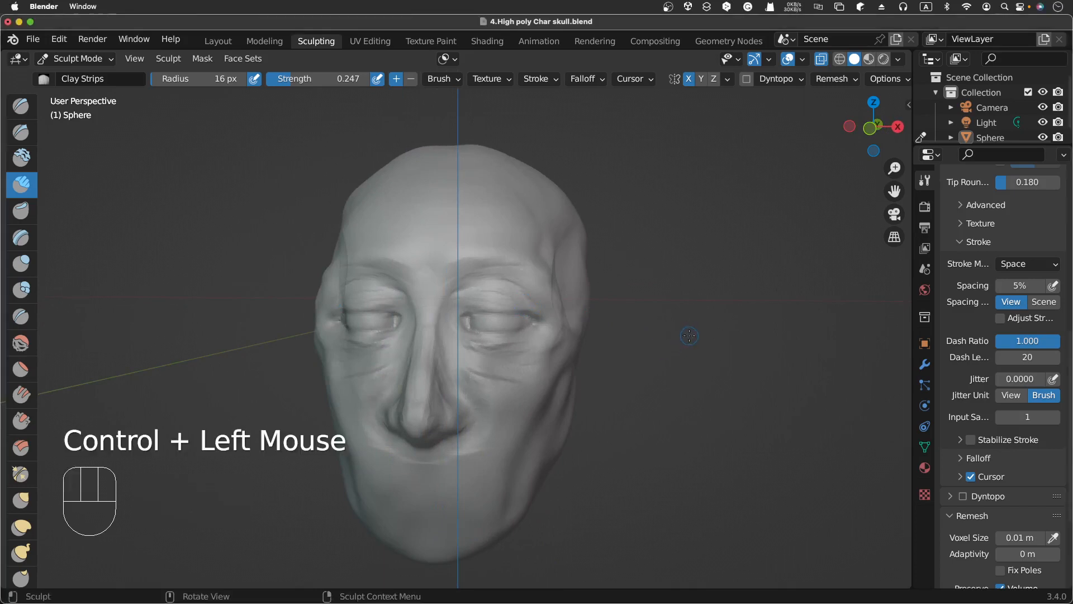
{"action": "middle_click_drag", "start_coordinate": [689, 338], "coordinate": [654, 268], "text": "shift"}
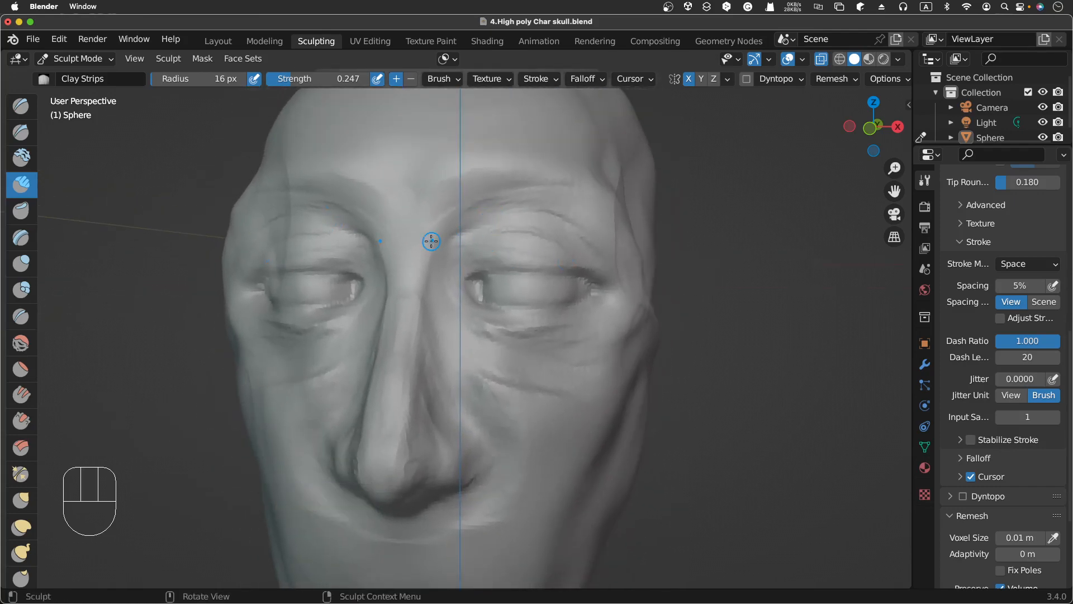
{"action": "left_click", "coordinate": [21, 108]}
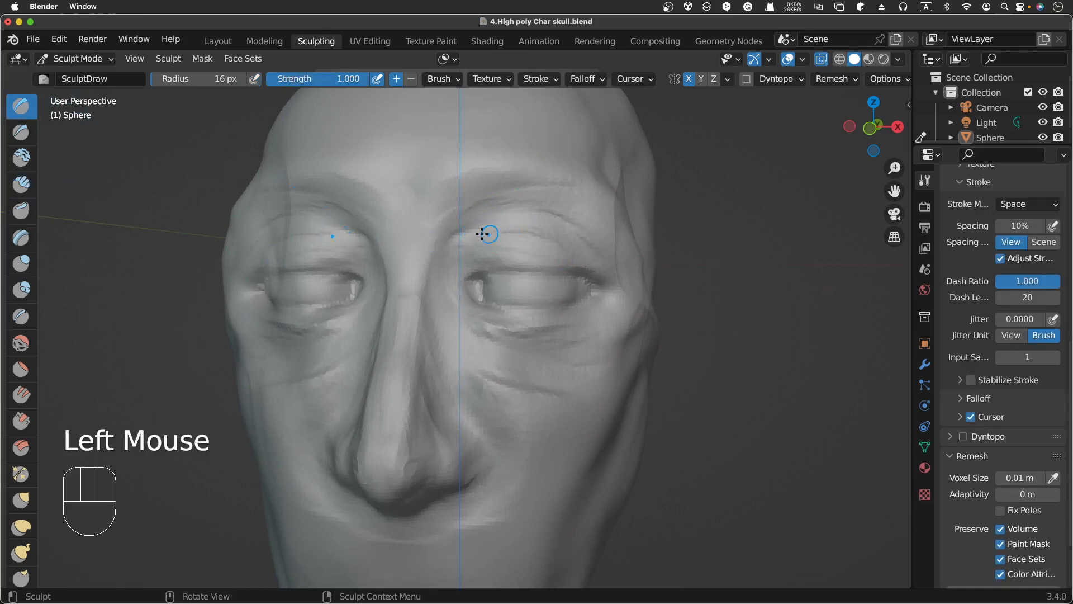
{"action": "mouse_move", "coordinate": [463, 220]}
{"action": "left_mouse_down"}
{"action": "mouse_move", "coordinate": [528, 211]}
{"action": "mouse_move", "coordinate": [513, 205]}
{"action": "left_mouse_up"}
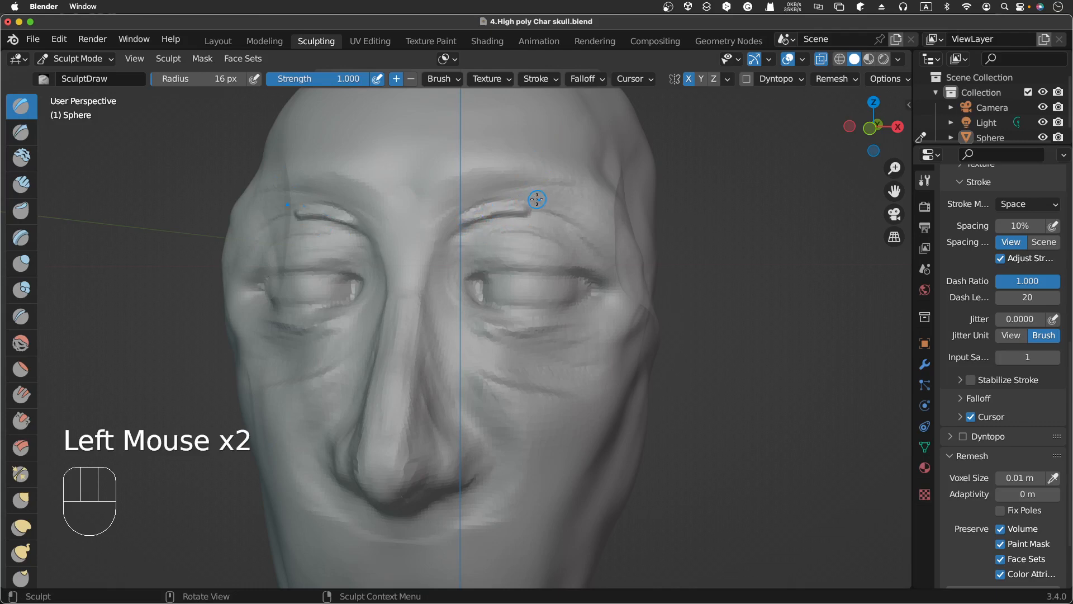
{"action": "key", "text": "super+z"}
{"action": "key", "text": "super+z"}
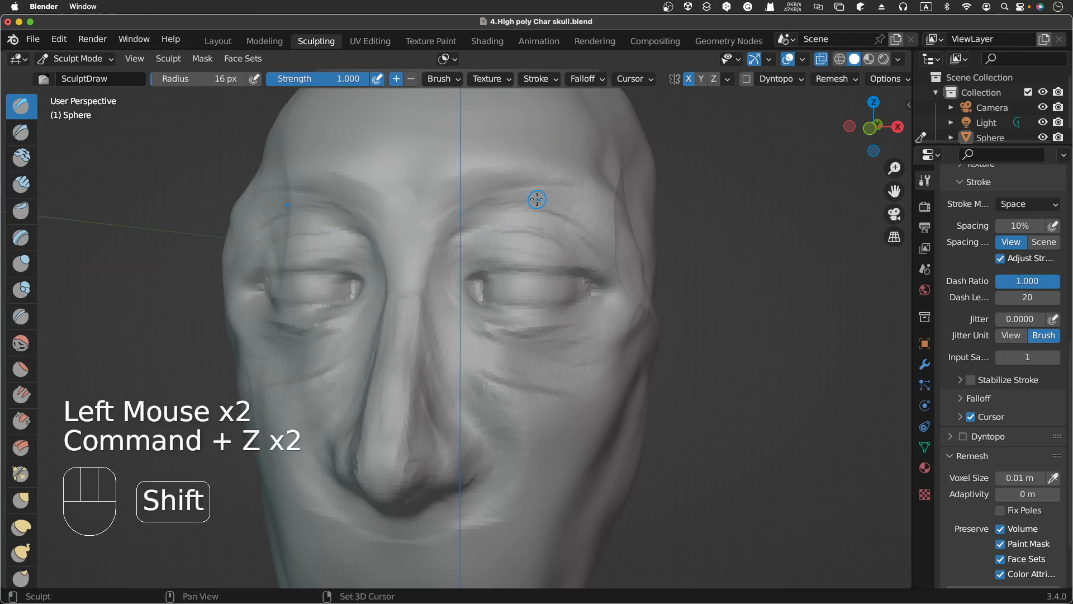
Step: Set the Draw brush strength to 0.202
{"action": "key", "text": "shift+f"}
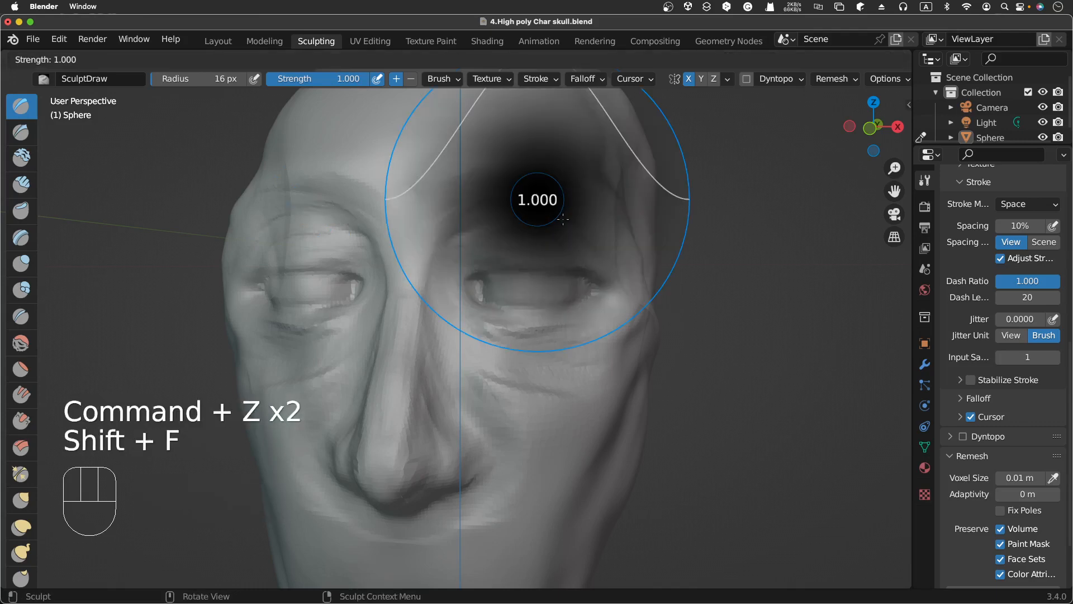
{"action": "left_click", "coordinate": [562, 219]}
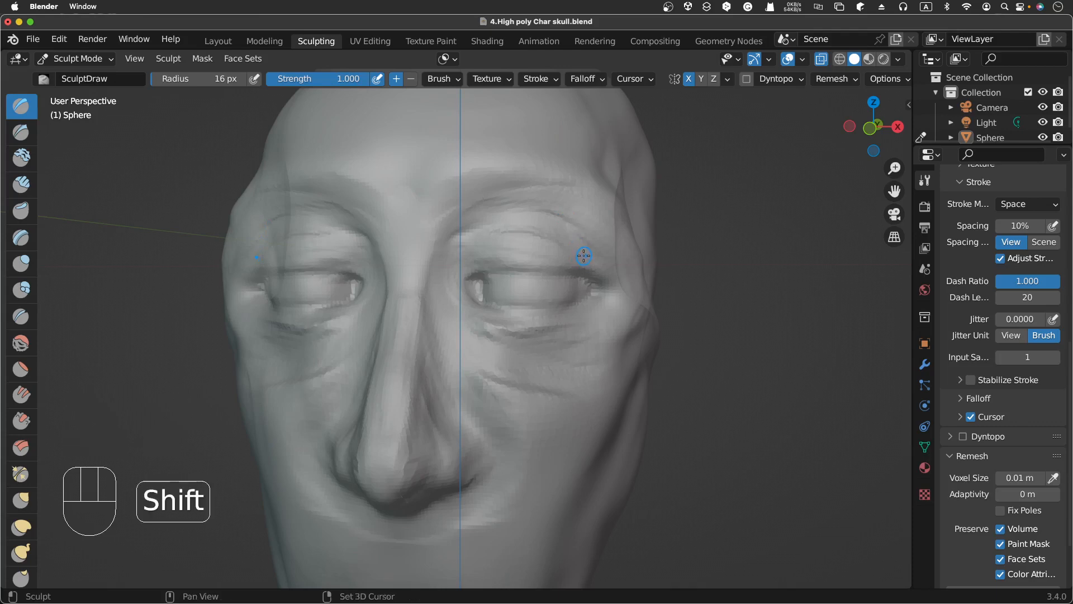
{"action": "key", "text": "shift+f"}
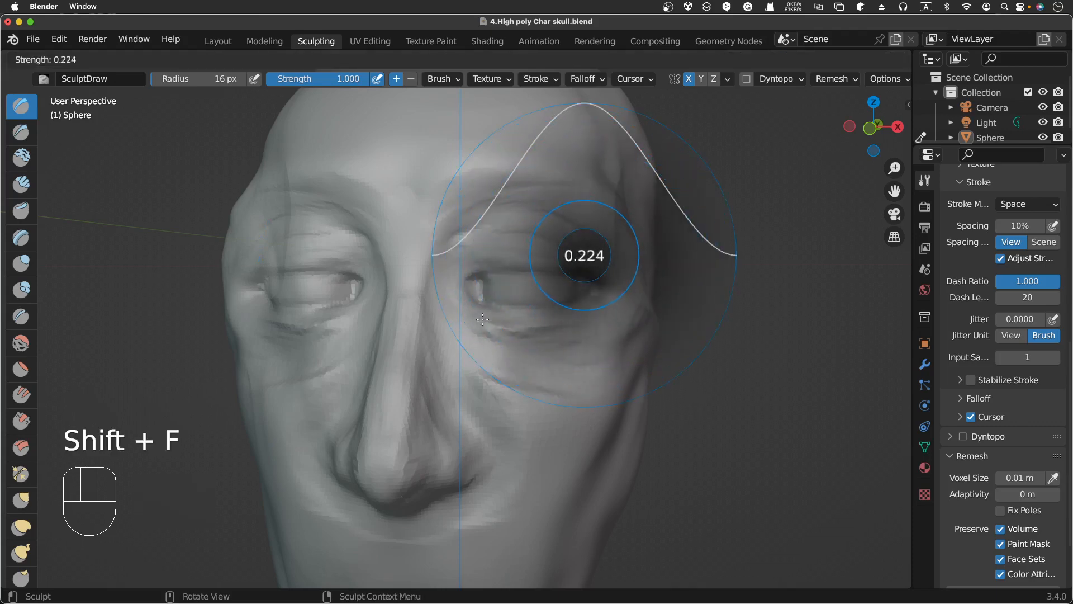
{"action": "left_click", "coordinate": [579, 259]}
Step: Draw repeated strokes along the brow ridge above the eye from the nose bridge outward
{"action": "left_click_drag", "start_coordinate": [463, 231], "coordinate": [518, 202]}
{"action": "left_click_drag", "start_coordinate": [464, 228], "coordinate": [537, 197]}
{"action": "left_click_drag", "start_coordinate": [467, 224], "coordinate": [548, 195]}
{"action": "left_click_drag", "start_coordinate": [481, 211], "coordinate": [559, 194]}
{"action": "left_click_drag", "start_coordinate": [475, 216], "coordinate": [554, 203]}
{"action": "left_click_drag", "start_coordinate": [479, 215], "coordinate": [567, 225]}
{"action": "mouse_move", "coordinate": [470, 225]}
{"action": "left_mouse_down"}
{"action": "mouse_move", "coordinate": [513, 211]}
{"action": "mouse_move", "coordinate": [567, 224]}
{"action": "mouse_move", "coordinate": [550, 219]}
{"action": "left_mouse_up"}
{"action": "left_click_drag", "start_coordinate": [465, 228], "coordinate": [556, 224]}
{"action": "left_click_drag", "start_coordinate": [465, 227], "coordinate": [556, 225]}
{"action": "mouse_move", "coordinate": [464, 227]}
{"action": "left_mouse_down"}
{"action": "mouse_move", "coordinate": [553, 222]}
{"action": "mouse_move", "coordinate": [583, 234]}
{"action": "left_mouse_up"}
{"action": "mouse_move", "coordinate": [465, 218]}
{"action": "left_mouse_down"}
{"action": "mouse_move", "coordinate": [479, 208]}
{"action": "mouse_move", "coordinate": [565, 215]}
{"action": "mouse_move", "coordinate": [568, 200]}
{"action": "left_mouse_up"}
{"action": "left_click_drag", "start_coordinate": [597, 240], "coordinate": [604, 246]}
{"action": "mouse_move", "coordinate": [489, 219]}
{"action": "left_mouse_down"}
{"action": "mouse_move", "coordinate": [531, 219]}
{"action": "mouse_move", "coordinate": [576, 239]}
{"action": "left_mouse_up"}
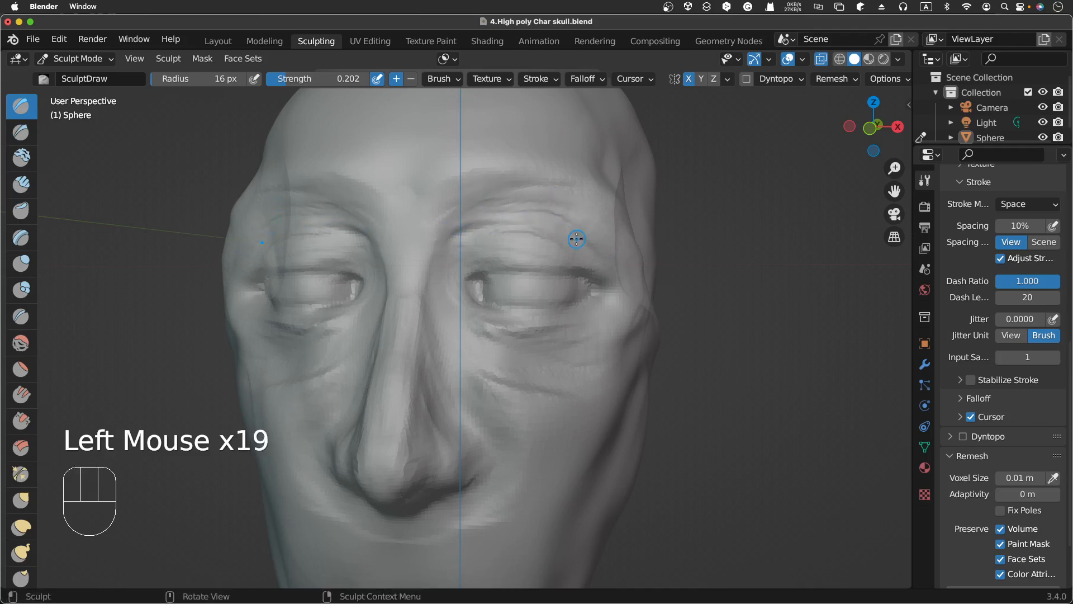
Step: Enlarge the Draw brush radius to 52 px
{"action": "scroll", "coordinate": [576, 239], "scroll_direction": "up", "scroll_amount": 5}
{"action": "scroll", "coordinate": [576, 239], "scroll_direction": "down", "scroll_amount": 3}
{"action": "scroll", "coordinate": [577, 239], "scroll_direction": "right", "scroll_amount": 10}
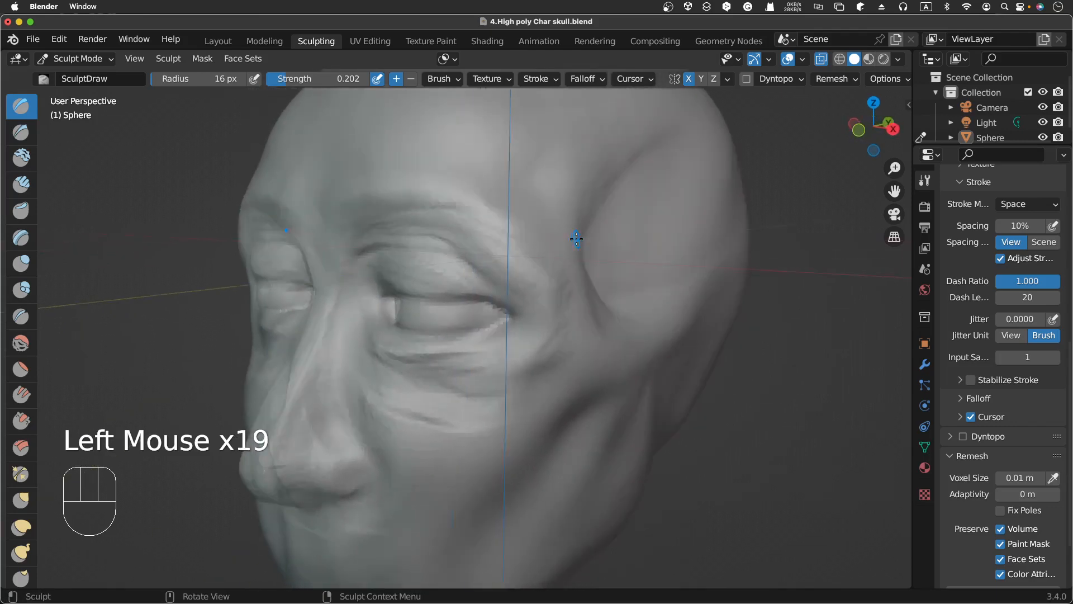
{"action": "scroll", "coordinate": [576, 238], "scroll_direction": "left", "scroll_amount": 10}
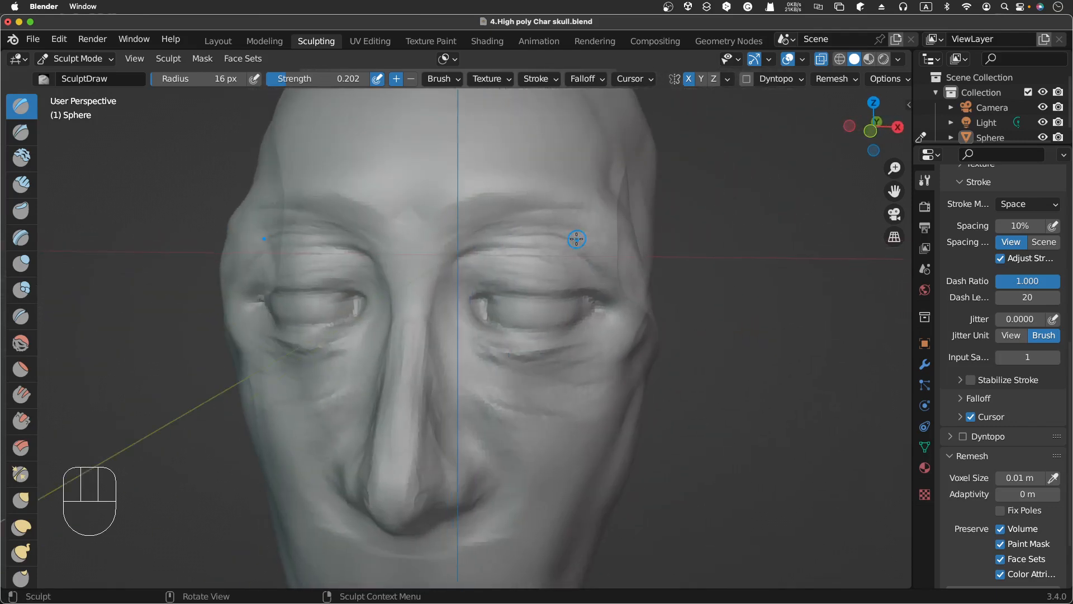
{"action": "key", "text": "f"}
{"action": "left_click", "coordinate": [563, 286]}
Step: Stroke with the Draw brush across the brow and above the eye
{"action": "left_click", "coordinate": [507, 226]}
{"action": "left_click_drag", "start_coordinate": [507, 226], "coordinate": [546, 209]}
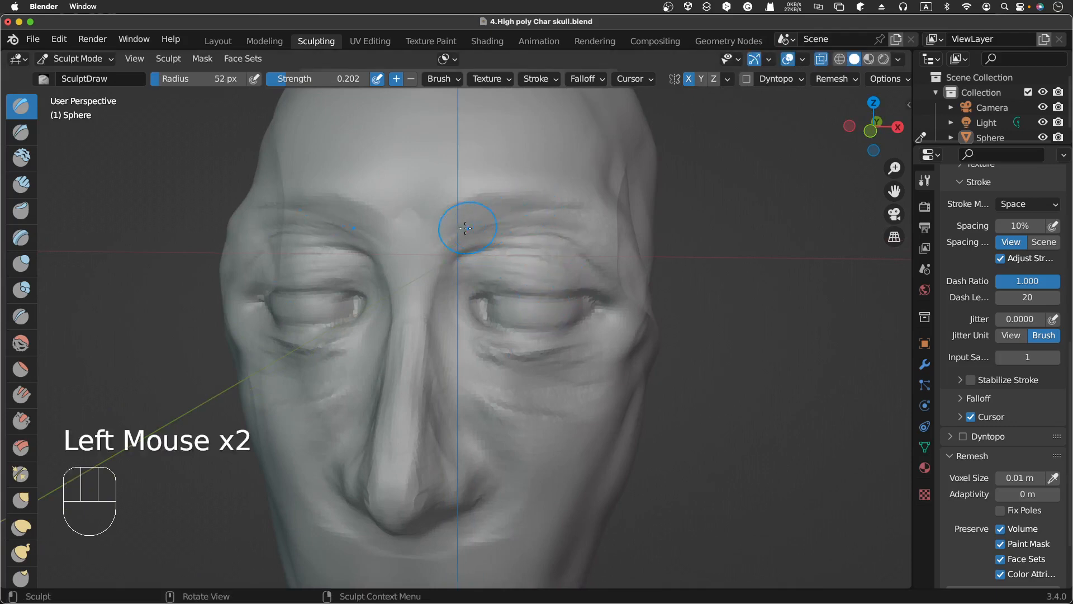
{"action": "left_click_drag", "start_coordinate": [465, 226], "coordinate": [531, 213]}
{"action": "mouse_move", "coordinate": [456, 219]}
{"action": "left_mouse_down"}
{"action": "mouse_move", "coordinate": [528, 215]}
{"action": "mouse_move", "coordinate": [525, 241]}
{"action": "mouse_move", "coordinate": [596, 257]}
{"action": "left_mouse_up"}
{"action": "left_click_drag", "start_coordinate": [484, 250], "coordinate": [587, 249]}
{"action": "mouse_move", "coordinate": [469, 250]}
{"action": "left_mouse_down"}
{"action": "mouse_move", "coordinate": [545, 243]}
{"action": "mouse_move", "coordinate": [539, 225]}
{"action": "mouse_move", "coordinate": [581, 231]}
{"action": "left_mouse_up"}
Step: Set the Draw brush strength to 0.380
{"action": "scroll", "coordinate": [586, 231], "scroll_direction": "right", "scroll_amount": 5}
{"action": "scroll", "coordinate": [586, 231], "scroll_direction": "right", "scroll_amount": 10}
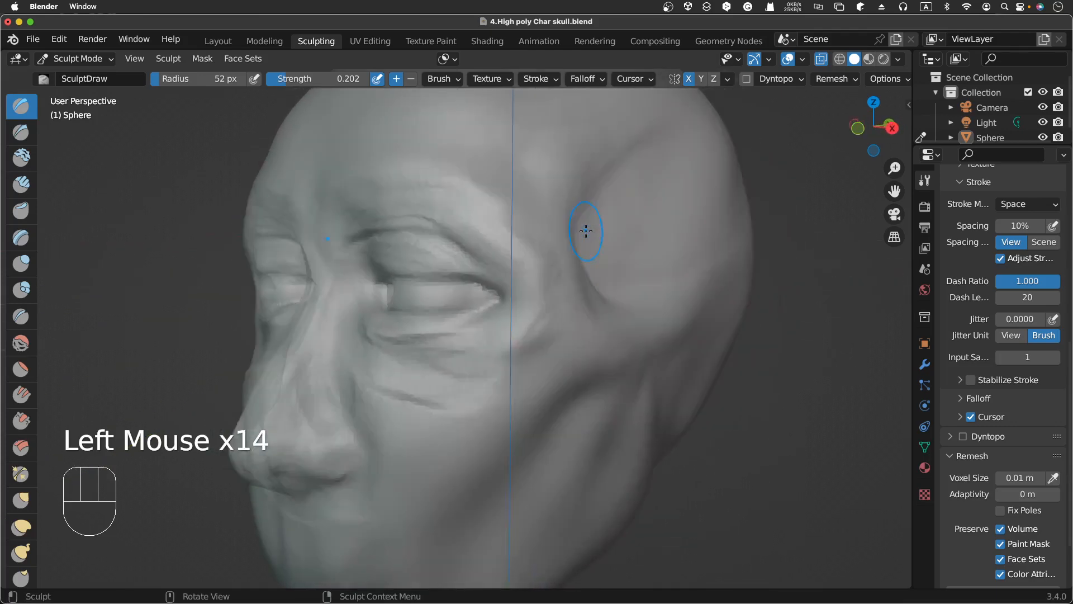
{"action": "scroll", "coordinate": [586, 231], "scroll_direction": "up", "scroll_amount": 3}
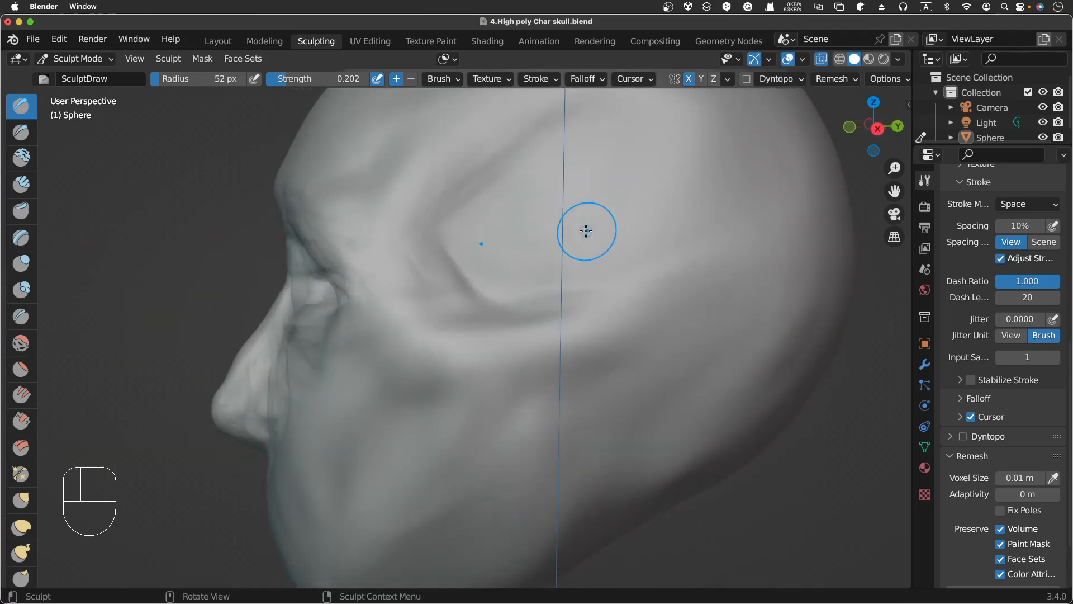
{"action": "scroll", "coordinate": [586, 231], "scroll_direction": "down", "scroll_amount": 5}
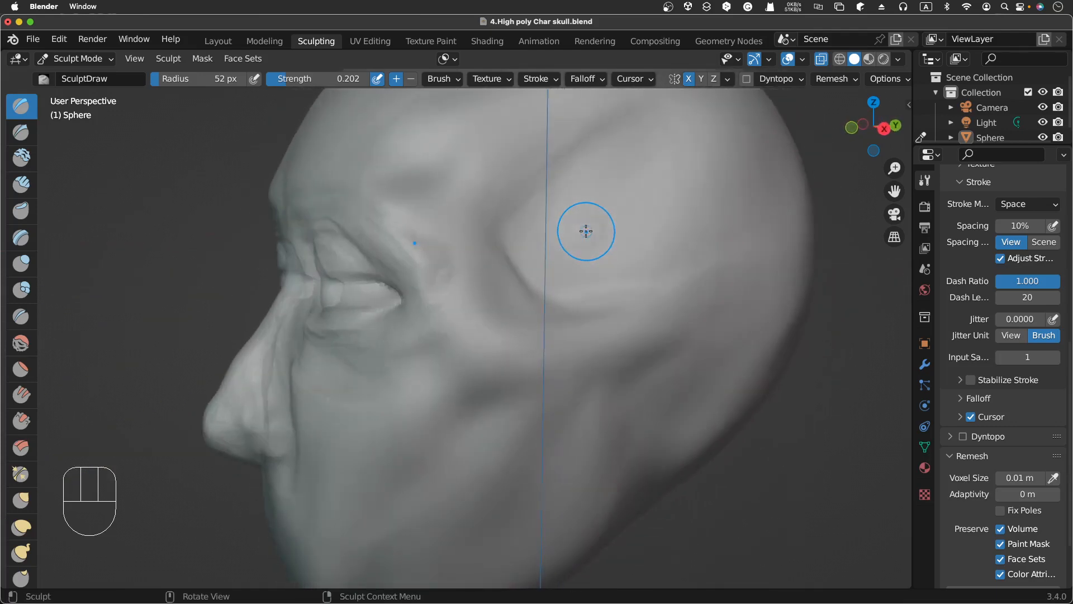
{"action": "scroll", "coordinate": [586, 231], "scroll_direction": "up", "scroll_amount": 5}
{"action": "scroll", "coordinate": [586, 231], "scroll_direction": "left", "scroll_amount": 10}
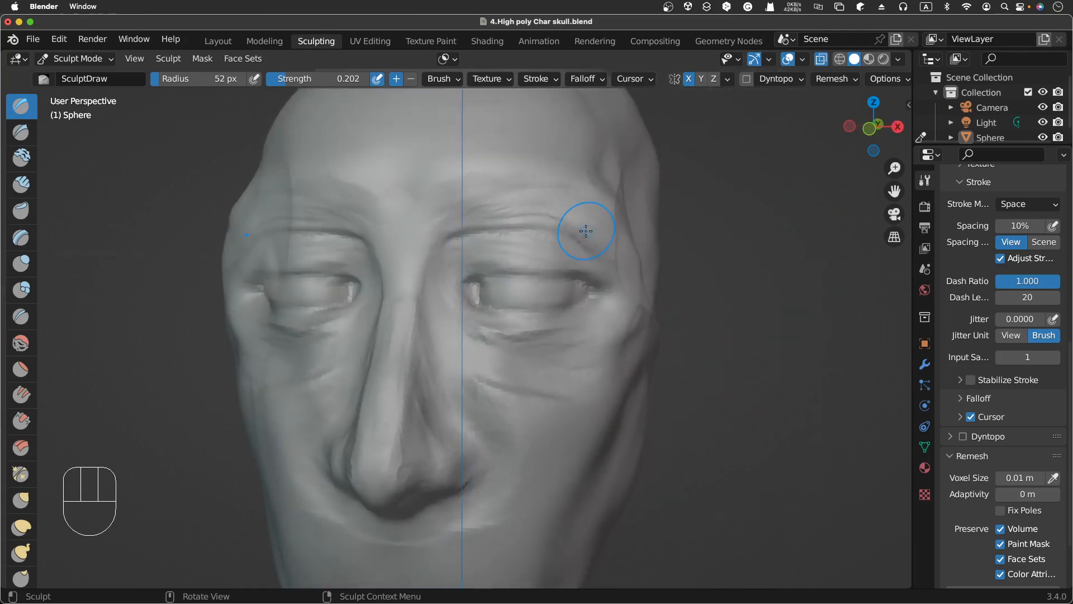
{"action": "key", "text": "shift+f"}
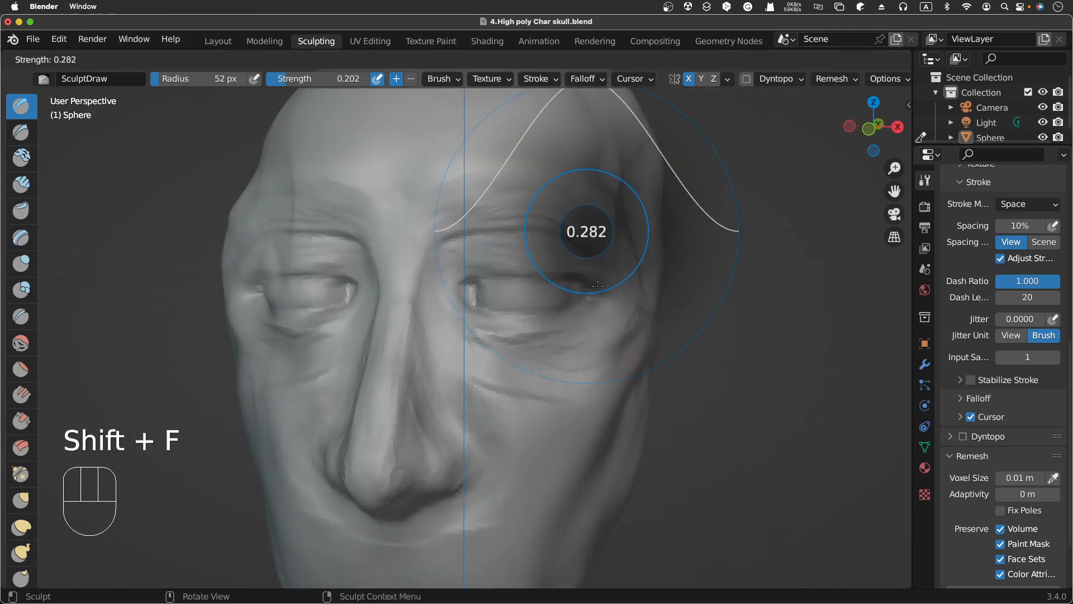
{"action": "left_click", "coordinate": [605, 283]}
Step: Draw repeated strokes along the brow ridge from the nose bridge to the outer eye
{"action": "mouse_move", "coordinate": [460, 232]}
{"action": "left_mouse_down"}
{"action": "mouse_move", "coordinate": [520, 223]}
{"action": "mouse_move", "coordinate": [504, 223]}
{"action": "mouse_move", "coordinate": [590, 249]}
{"action": "left_mouse_up"}
{"action": "left_click_drag", "start_coordinate": [541, 223], "coordinate": [592, 249]}
{"action": "mouse_move", "coordinate": [512, 225]}
{"action": "left_mouse_down"}
{"action": "mouse_move", "coordinate": [545, 228]}
{"action": "mouse_move", "coordinate": [601, 258]}
{"action": "mouse_move", "coordinate": [581, 251]}
{"action": "left_mouse_up"}
{"action": "left_click_drag", "start_coordinate": [449, 245], "coordinate": [474, 232]}
{"action": "left_click_drag", "start_coordinate": [448, 243], "coordinate": [508, 219]}
{"action": "left_click_drag", "start_coordinate": [468, 224], "coordinate": [511, 213]}
{"action": "left_click_drag", "start_coordinate": [488, 216], "coordinate": [552, 225]}
{"action": "left_click_drag", "start_coordinate": [511, 222], "coordinate": [575, 240]}
{"action": "left_click_drag", "start_coordinate": [525, 226], "coordinate": [585, 250]}
{"action": "left_click_drag", "start_coordinate": [538, 231], "coordinate": [599, 257]}
{"action": "left_click_drag", "start_coordinate": [566, 241], "coordinate": [606, 260]}
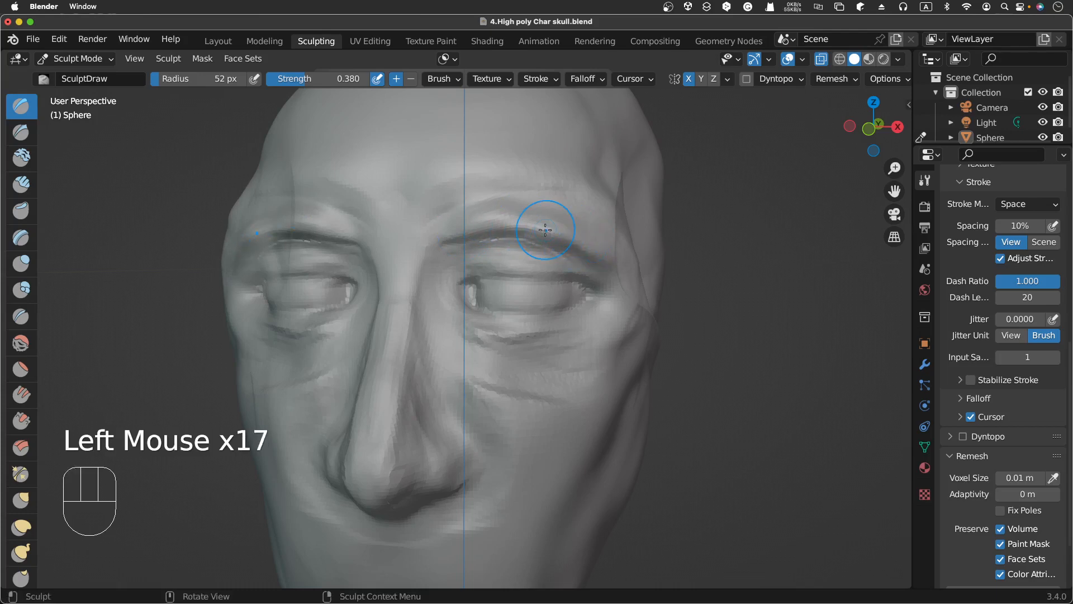
{"action": "scroll", "coordinate": [545, 230], "scroll_direction": "right", "scroll_amount": 10}
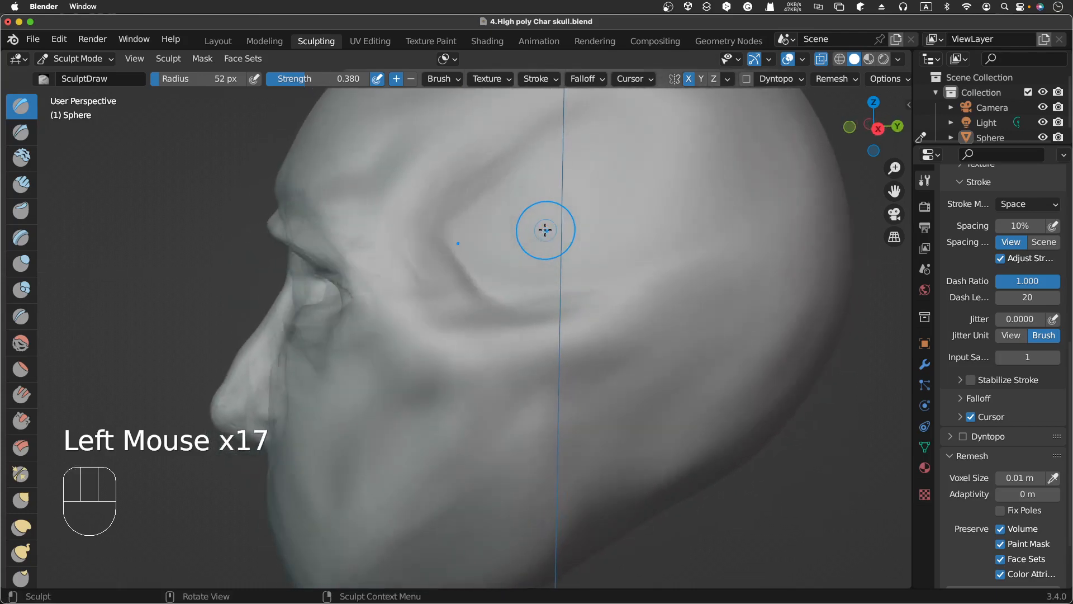
{"action": "scroll", "coordinate": [545, 230], "scroll_direction": "left", "scroll_amount": 2}
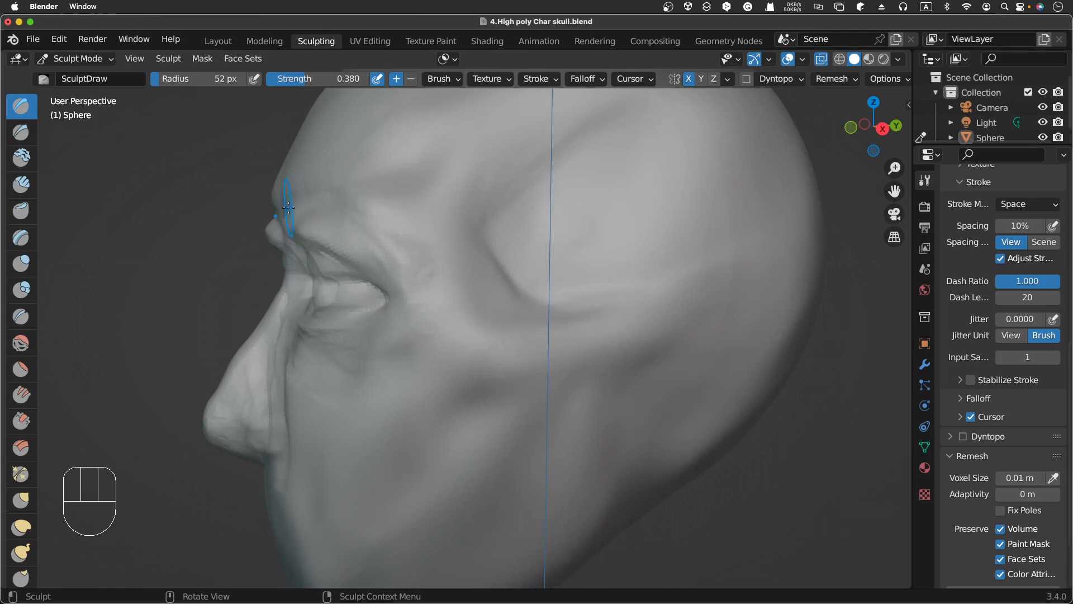
{"action": "scroll", "coordinate": [311, 203], "scroll_direction": "left", "scroll_amount": 6}
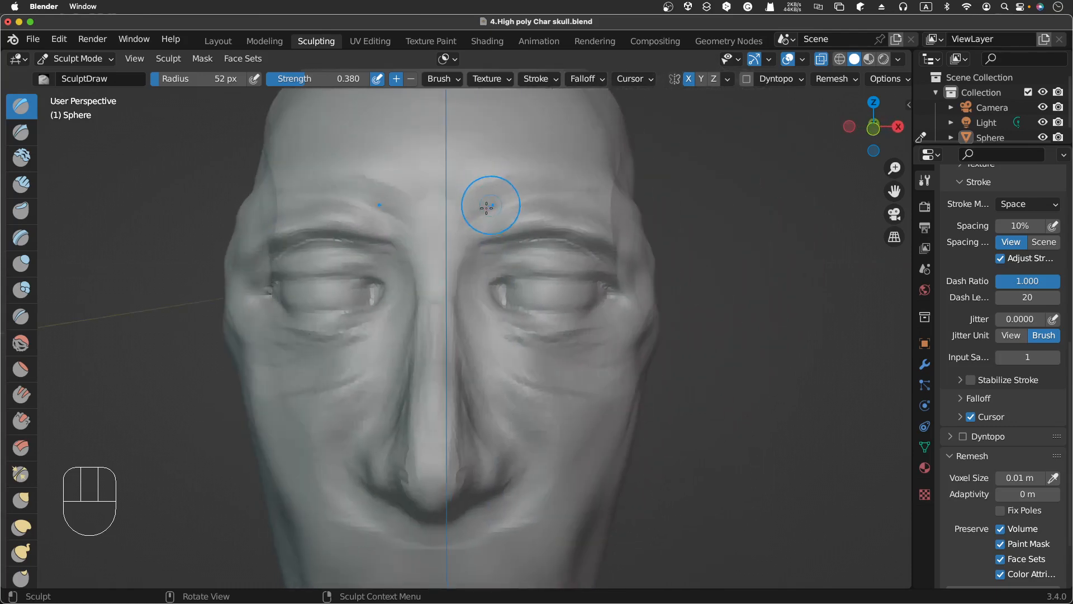
Step: Draw more strokes across the brow above the eye
{"action": "left_click_drag", "start_coordinate": [489, 204], "coordinate": [527, 197]}
{"action": "left_click_drag", "start_coordinate": [490, 202], "coordinate": [531, 209]}
{"action": "left_click_drag", "start_coordinate": [494, 202], "coordinate": [534, 211]}
{"action": "left_click_drag", "start_coordinate": [506, 200], "coordinate": [553, 208]}
{"action": "left_click_drag", "start_coordinate": [525, 200], "coordinate": [569, 203]}
{"action": "left_click_drag", "start_coordinate": [506, 202], "coordinate": [562, 202]}
{"action": "left_click_drag", "start_coordinate": [503, 203], "coordinate": [557, 202]}
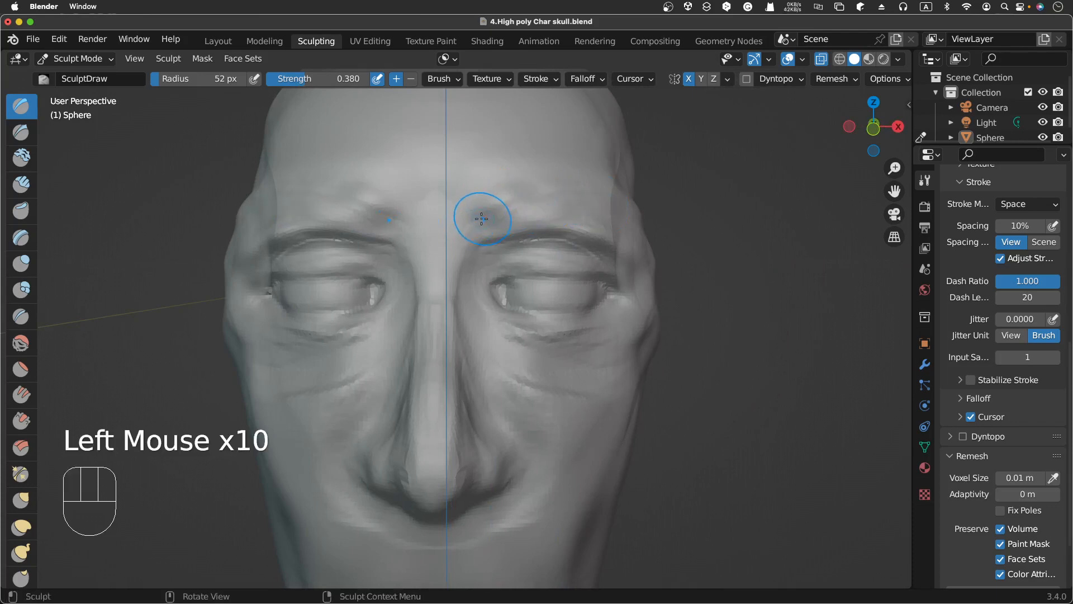
{"action": "left_click_drag", "start_coordinate": [482, 218], "coordinate": [553, 221]}
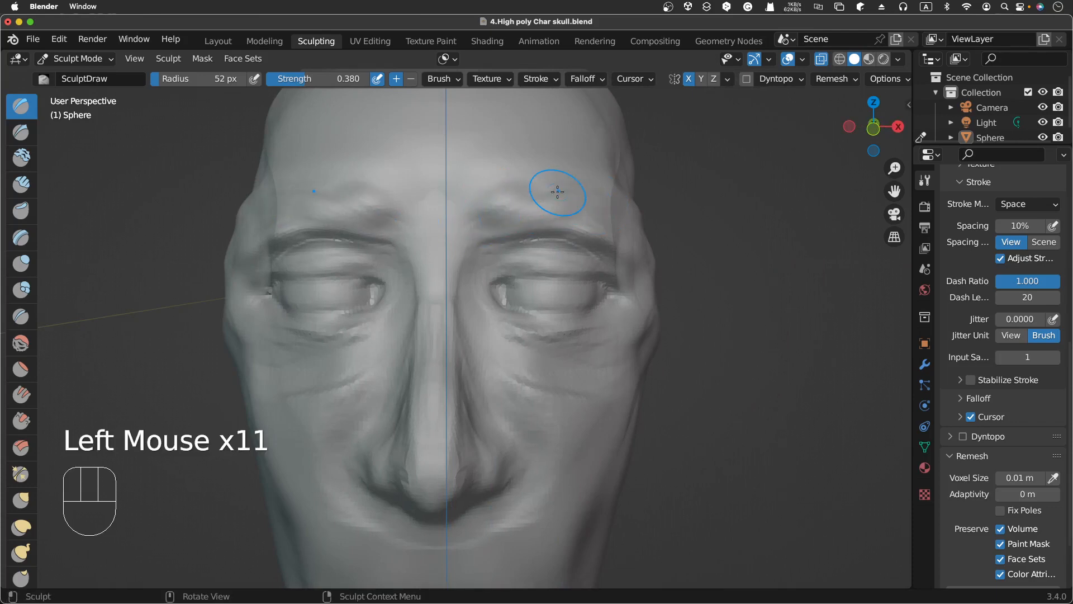
Step: Undo the recent Draw strokes on the brow
{"action": "key", "text": "super+z"}
{"action": "key", "text": "super+z"}
{"action": "key", "text": "super+z"}
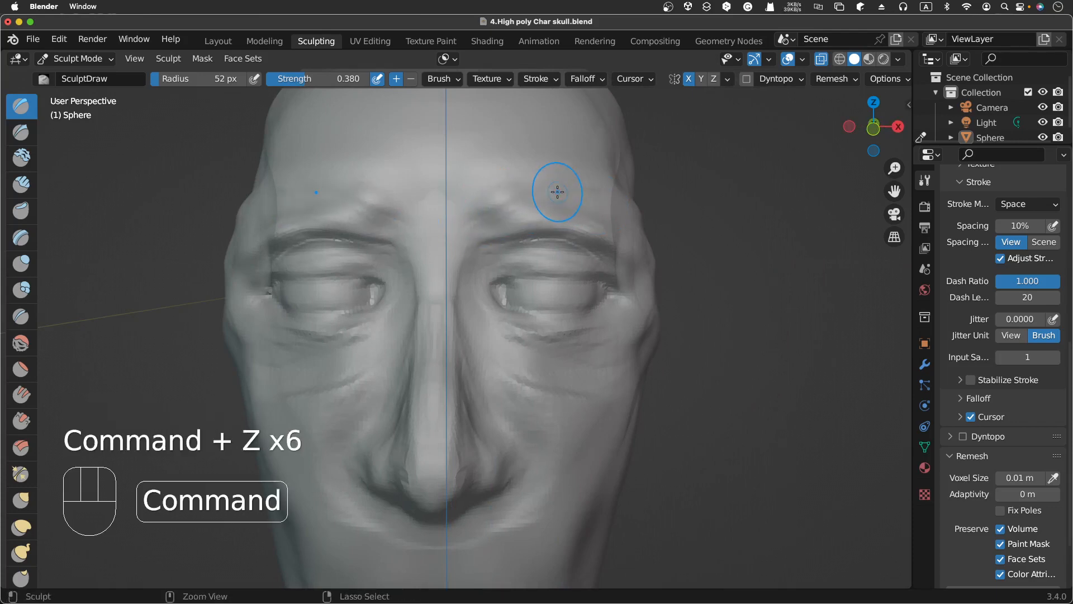
{"action": "key", "text": "super+z"}
{"action": "key", "text": "super+z"}
{"action": "key", "text": "super+z"}
{"action": "key", "text": "super+z"}
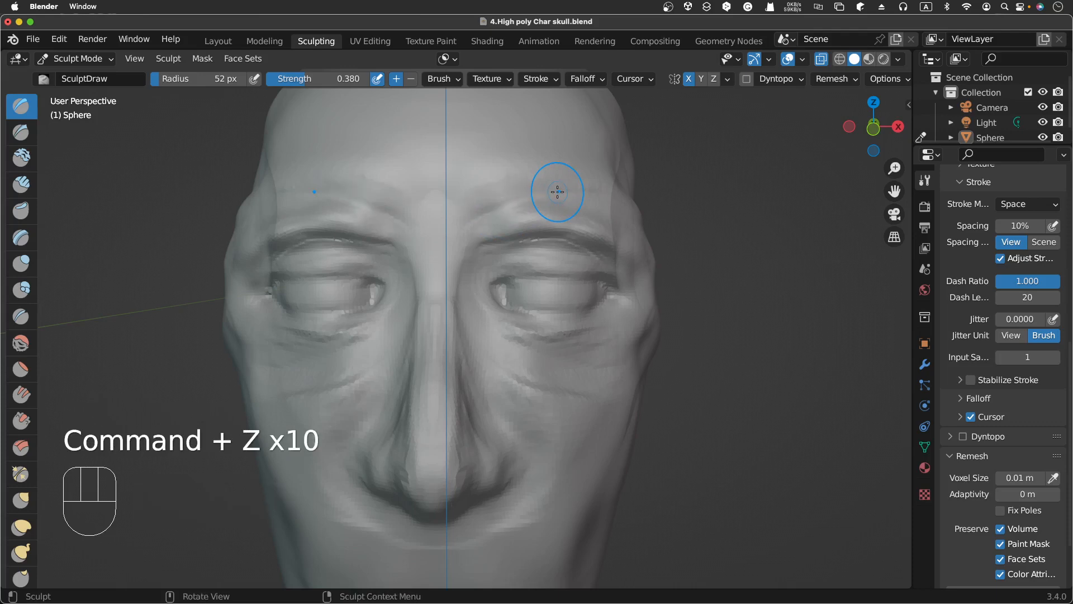
Step: Lower the Draw brush strength to about 0.2 and stroke along the brow above the eye
{"action": "key", "text": "shift+f"}
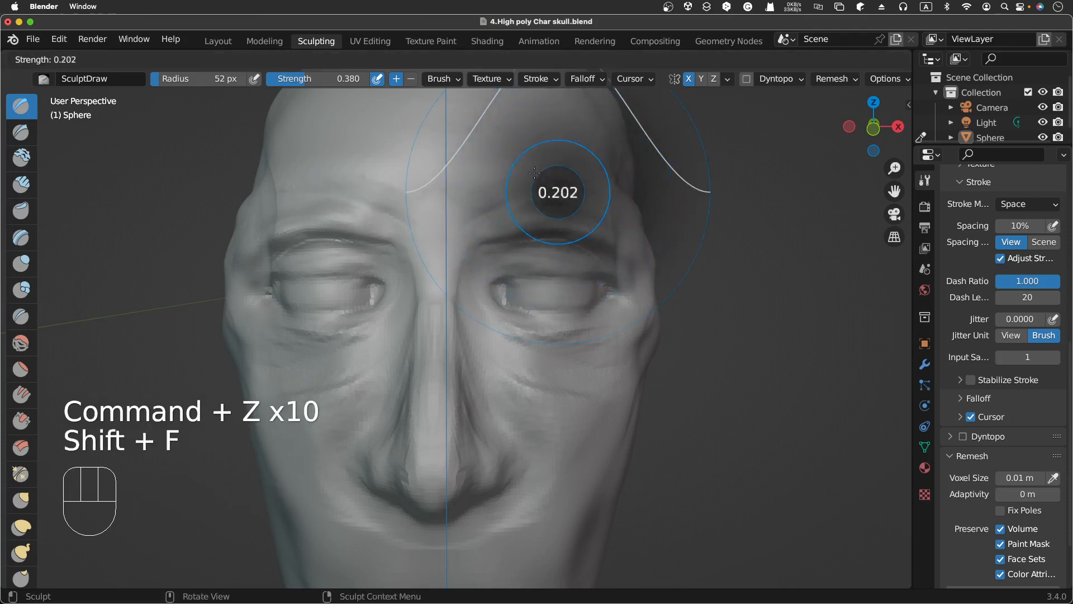
{"action": "left_click", "coordinate": [528, 174]}
{"action": "left_click_drag", "start_coordinate": [473, 212], "coordinate": [531, 191]}
{"action": "mouse_move", "coordinate": [488, 208]}
{"action": "left_mouse_down"}
{"action": "mouse_move", "coordinate": [551, 193]}
{"action": "mouse_move", "coordinate": [531, 196]}
{"action": "left_mouse_up"}
{"action": "left_click_drag", "start_coordinate": [482, 212], "coordinate": [534, 196]}
{"action": "mouse_move", "coordinate": [482, 213]}
{"action": "left_mouse_down"}
{"action": "mouse_move", "coordinate": [531, 200]}
{"action": "mouse_move", "coordinate": [497, 207]}
{"action": "mouse_move", "coordinate": [508, 204]}
{"action": "left_mouse_up"}
Step: Switch to the Smooth brush and smooth the brow and the side of the forehead
{"action": "left_click", "coordinate": [21, 342]}
{"action": "mouse_move", "coordinate": [492, 209]}
{"action": "left_mouse_down"}
{"action": "mouse_move", "coordinate": [473, 215]}
{"action": "mouse_move", "coordinate": [482, 201]}
{"action": "left_mouse_up"}
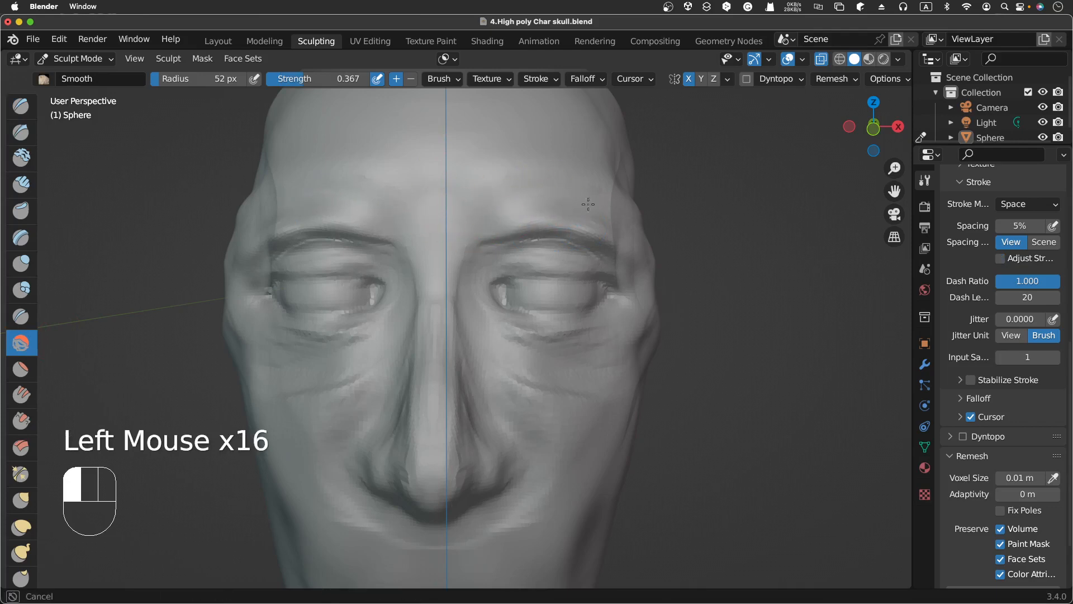
{"action": "left_click_drag", "start_coordinate": [588, 205], "coordinate": [636, 230]}
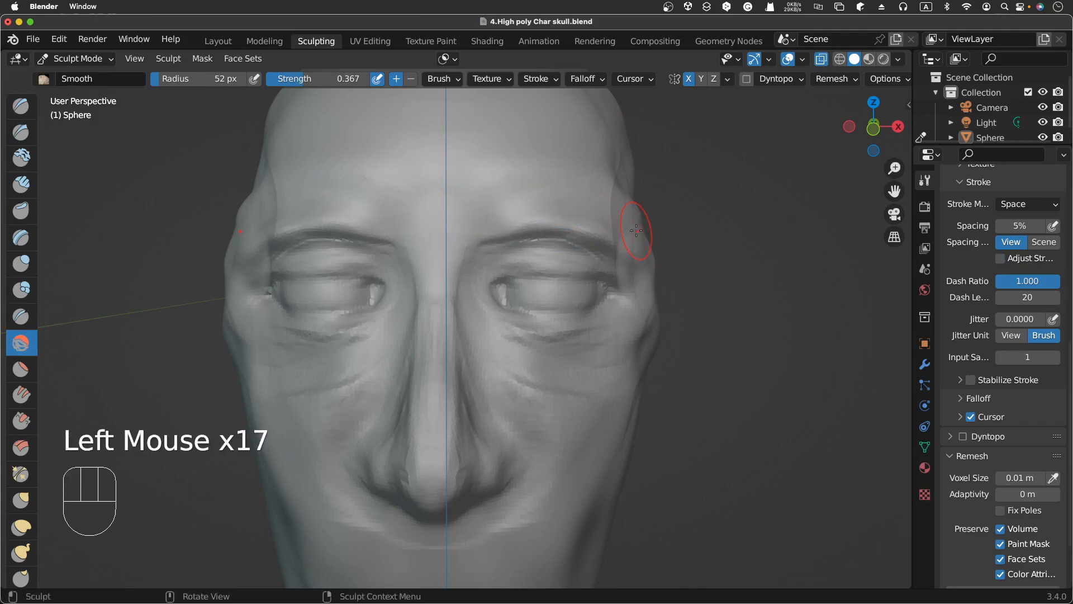
Step: Smooth the brow beside the nose bridge from a side view
{"action": "scroll", "coordinate": [636, 229], "scroll_direction": "right", "scroll_amount": 2}
{"action": "scroll", "coordinate": [637, 230], "scroll_direction": "left", "scroll_amount": 3}
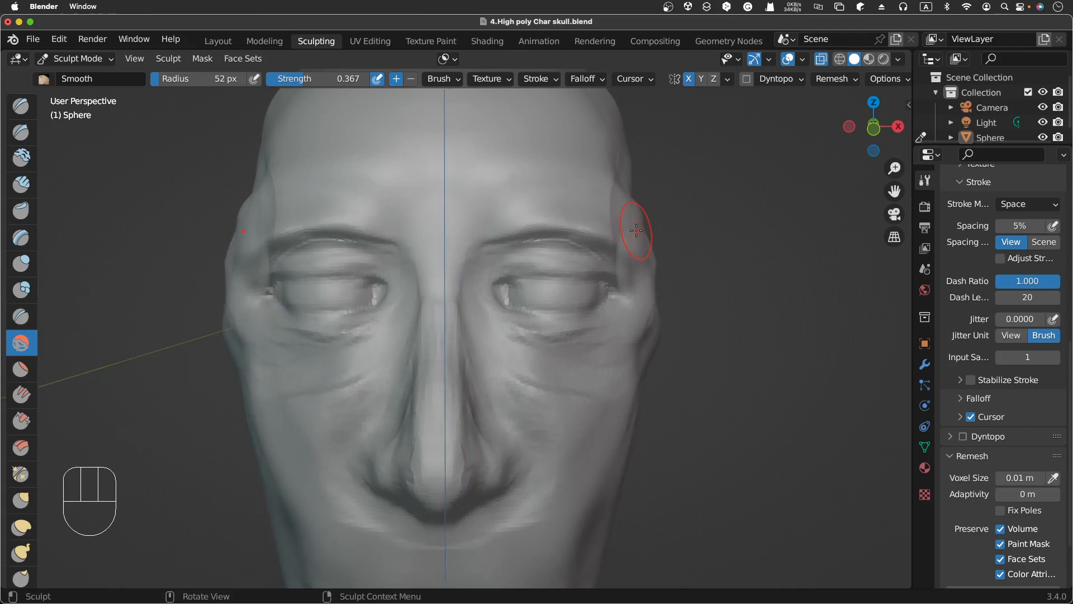
{"action": "scroll", "coordinate": [636, 230], "scroll_direction": "right", "scroll_amount": 10}
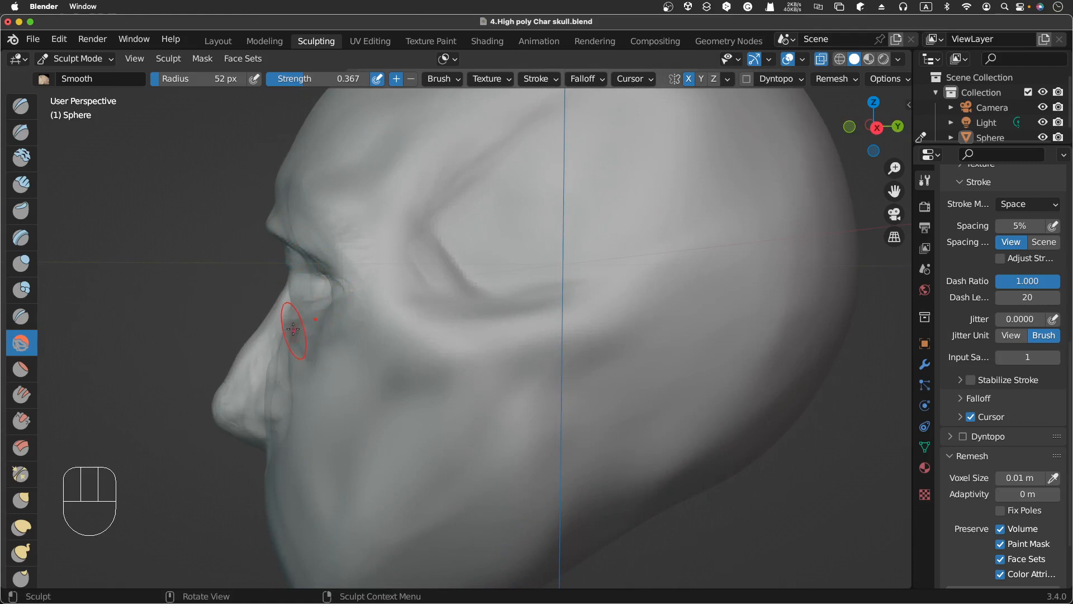
{"action": "mouse_move", "coordinate": [314, 309]}
{"action": "left_mouse_down"}
{"action": "mouse_move", "coordinate": [343, 251]}
{"action": "mouse_move", "coordinate": [299, 294]}
{"action": "mouse_move", "coordinate": [343, 300]}
{"action": "mouse_move", "coordinate": [291, 268]}
{"action": "left_mouse_up"}
{"action": "middle_click_drag", "start_coordinate": [298, 251], "coordinate": [298, 251]}
Step: Switch to the Draw brush and set its radius to 23 px and strength to 0.140
{"action": "left_click", "coordinate": [21, 105]}
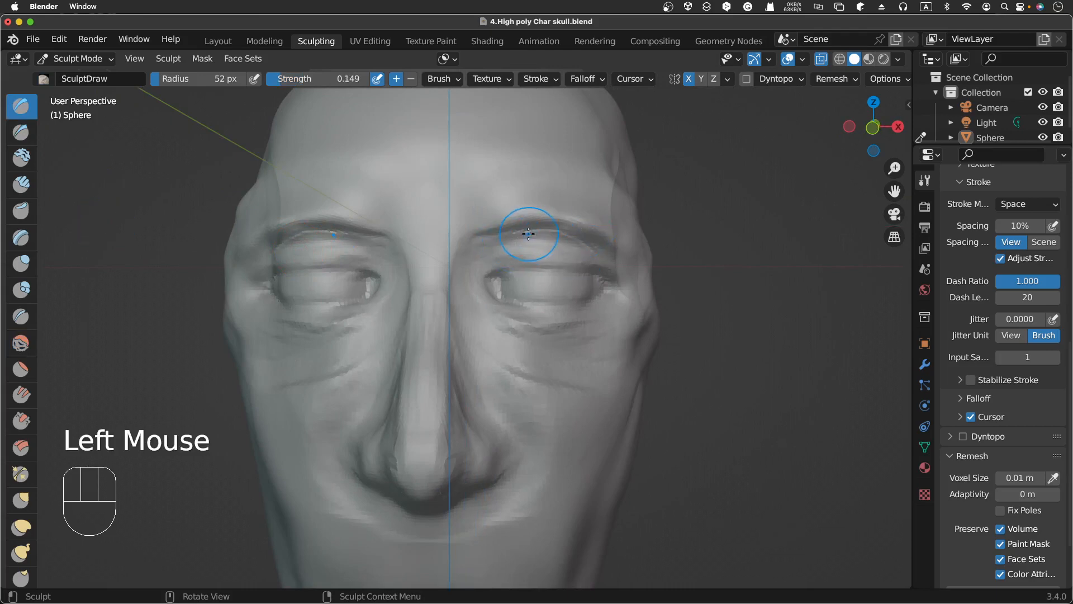
{"action": "key", "text": "f"}
{"action": "left_click", "coordinate": [513, 248]}
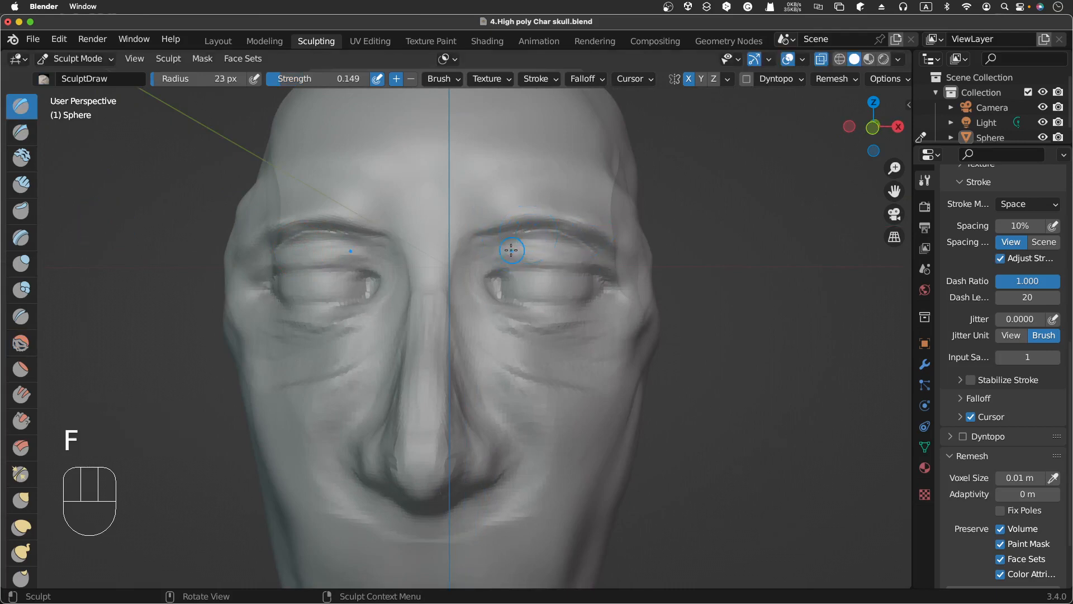
{"action": "key", "text": "shift+f"}
{"action": "left_click", "coordinate": [513, 248]}
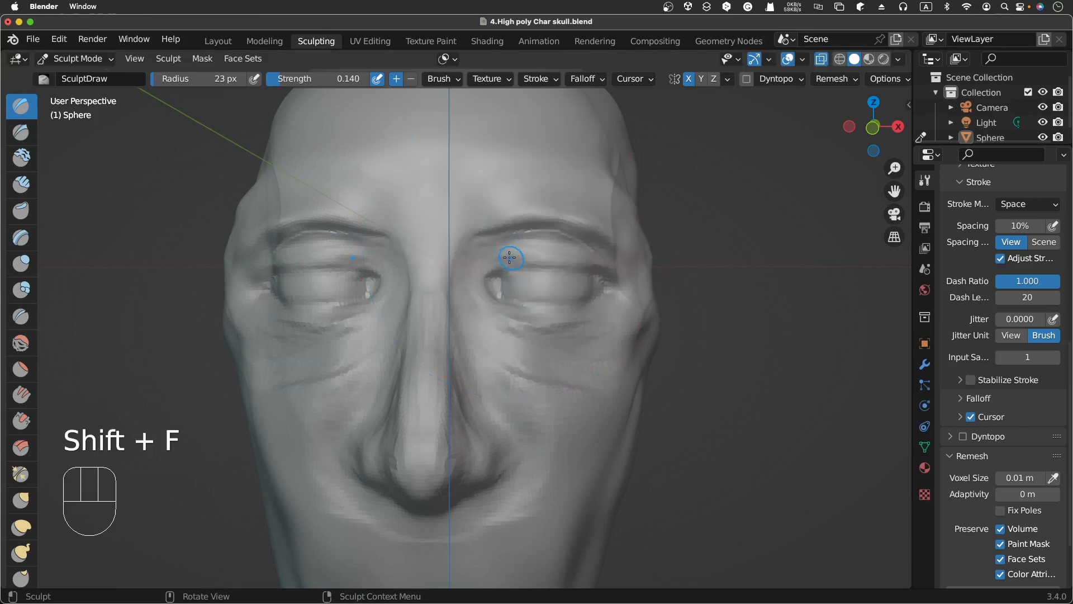
Step: Dab with the Draw brush along the upper eyelid above the eye
{"action": "left_click", "coordinate": [518, 256]}
{"action": "left_click", "coordinate": [531, 249]}
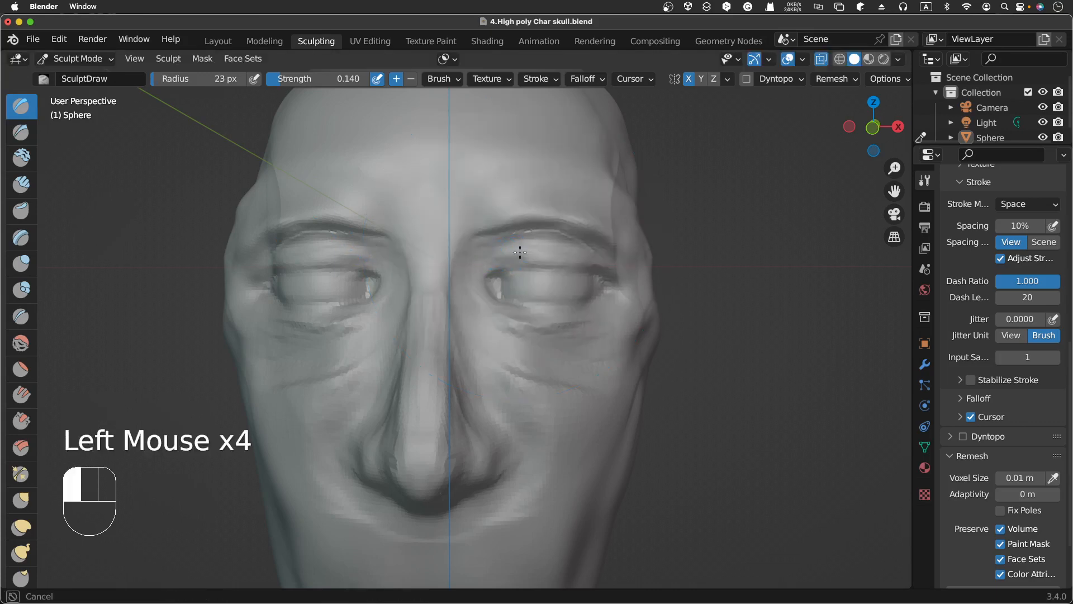
{"action": "left_click", "coordinate": [485, 265]}
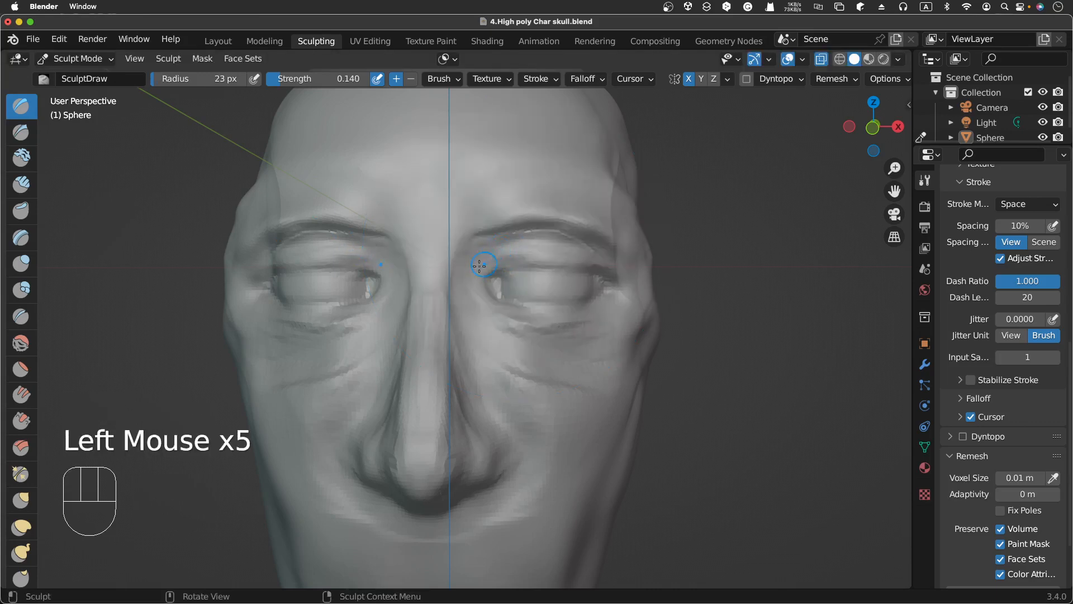
{"action": "left_click", "coordinate": [480, 265]}
{"action": "left_click", "coordinate": [492, 260]}
{"action": "left_click", "coordinate": [506, 254]}
{"action": "left_click", "coordinate": [503, 257]}
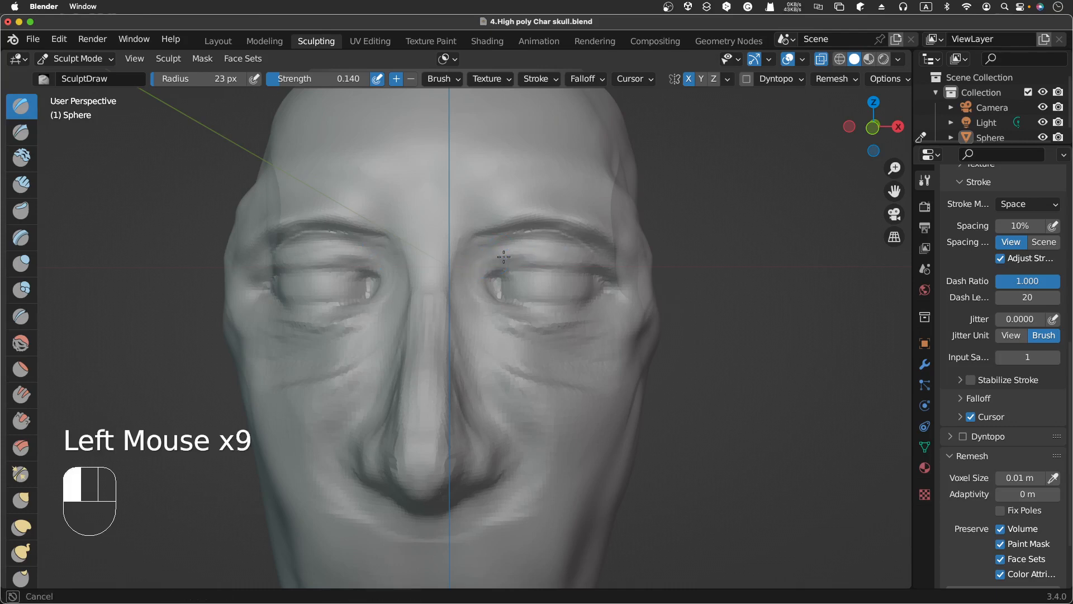
{"action": "left_click", "coordinate": [492, 267]}
{"action": "mouse_move", "coordinate": [609, 267]}
{"action": "left_mouse_down"}
{"action": "mouse_move", "coordinate": [554, 252]}
{"action": "mouse_move", "coordinate": [532, 258]}
{"action": "mouse_move", "coordinate": [556, 246]}
{"action": "left_mouse_up"}
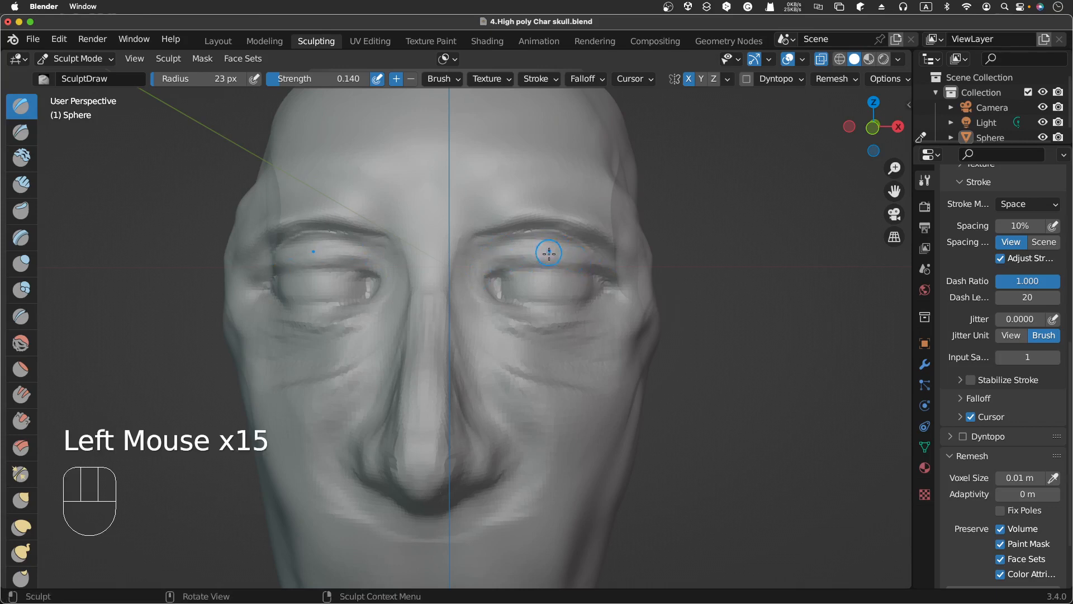
Step: Carve the upper eyelid crease with inverted Draw dabs
{"action": "left_click", "coordinate": [525, 257], "text": "ctrl"}
{"action": "left_click", "coordinate": [538, 257], "text": "ctrl"}
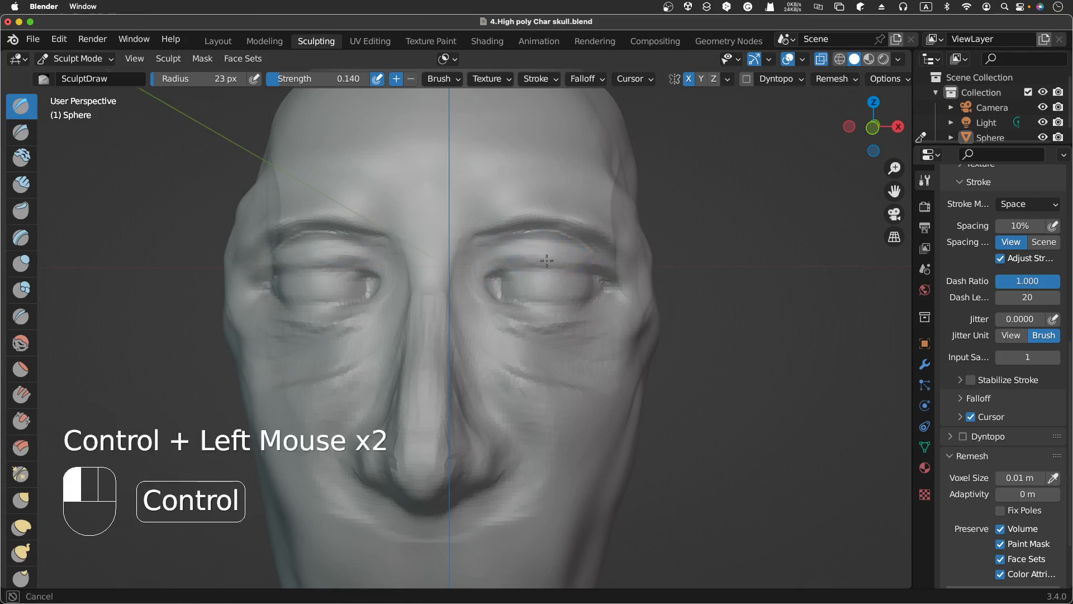
{"action": "left_click_drag", "start_coordinate": [546, 257], "coordinate": [557, 264], "text": "ctrl"}
{"action": "left_click", "coordinate": [551, 259], "text": "ctrl"}
{"action": "left_click", "coordinate": [531, 248], "text": "ctrl"}
{"action": "left_click", "coordinate": [546, 256], "text": "ctrl"}
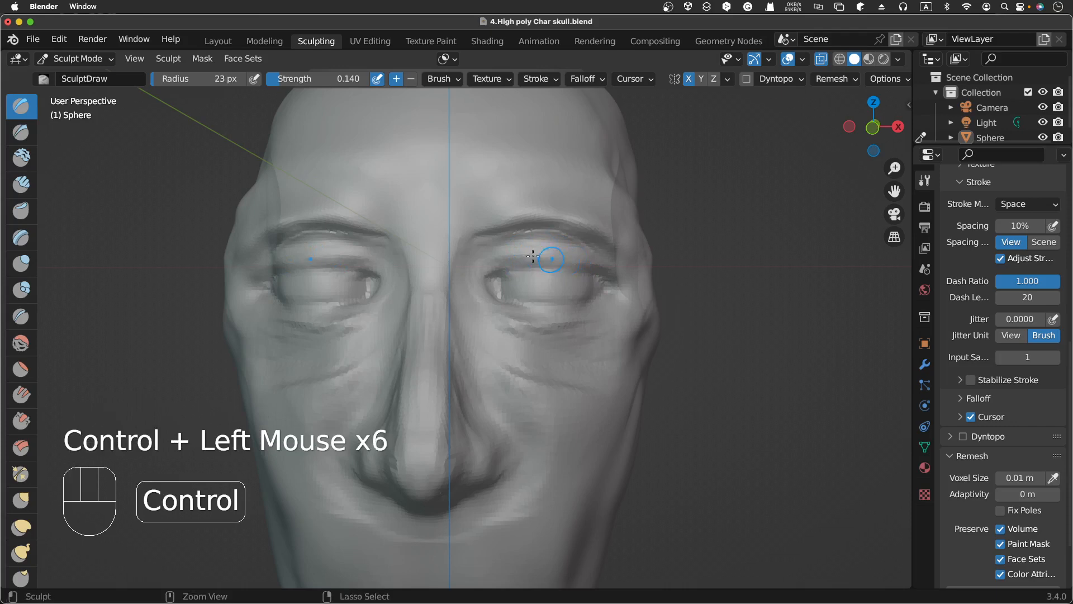
{"action": "left_click", "coordinate": [537, 264], "text": "ctrl"}
{"action": "left_click", "coordinate": [526, 259], "text": "ctrl"}
{"action": "left_click", "coordinate": [553, 262], "text": "ctrl"}
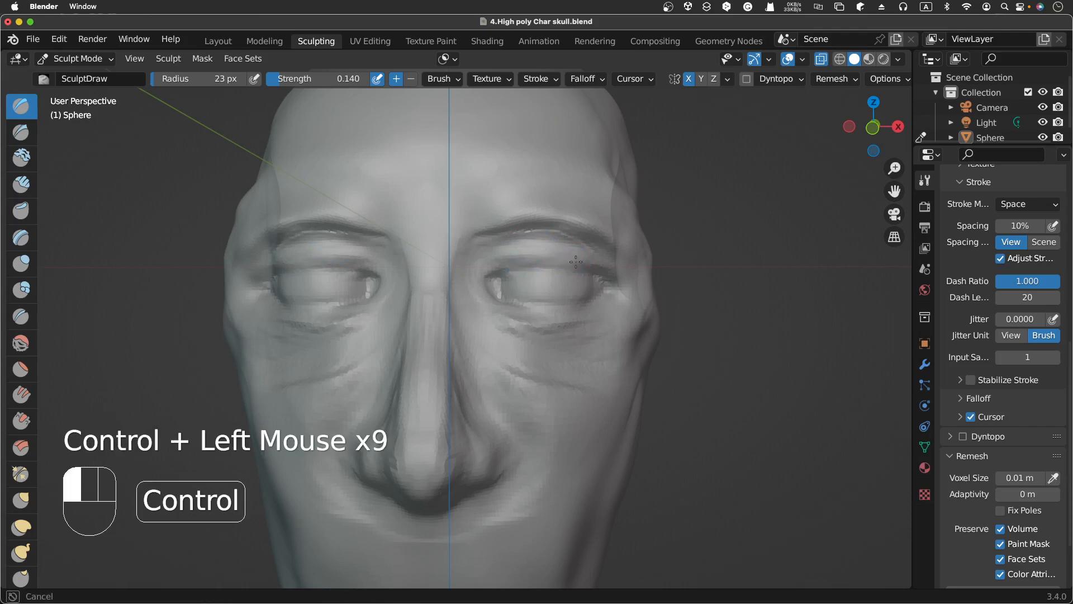
{"action": "left_click", "coordinate": [582, 265], "text": "ctrl"}
Step: Add Draw dabs just above the upper eyelid
{"action": "left_click", "coordinate": [496, 246], "text": "ctrl"}
{"action": "left_click", "coordinate": [525, 244]}
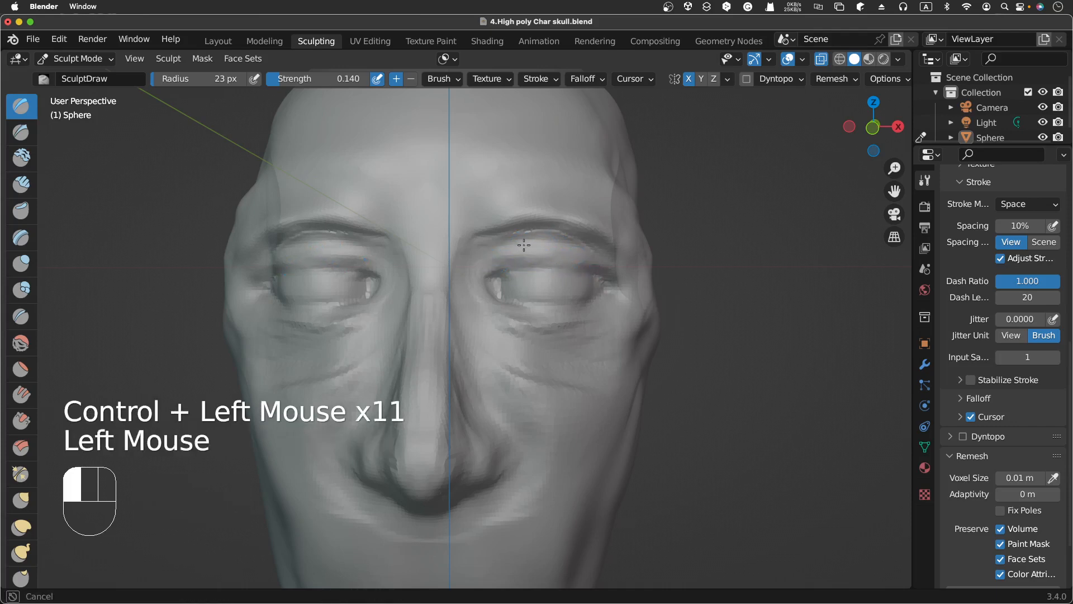
{"action": "left_click", "coordinate": [506, 249]}
{"action": "left_click", "coordinate": [539, 245]}
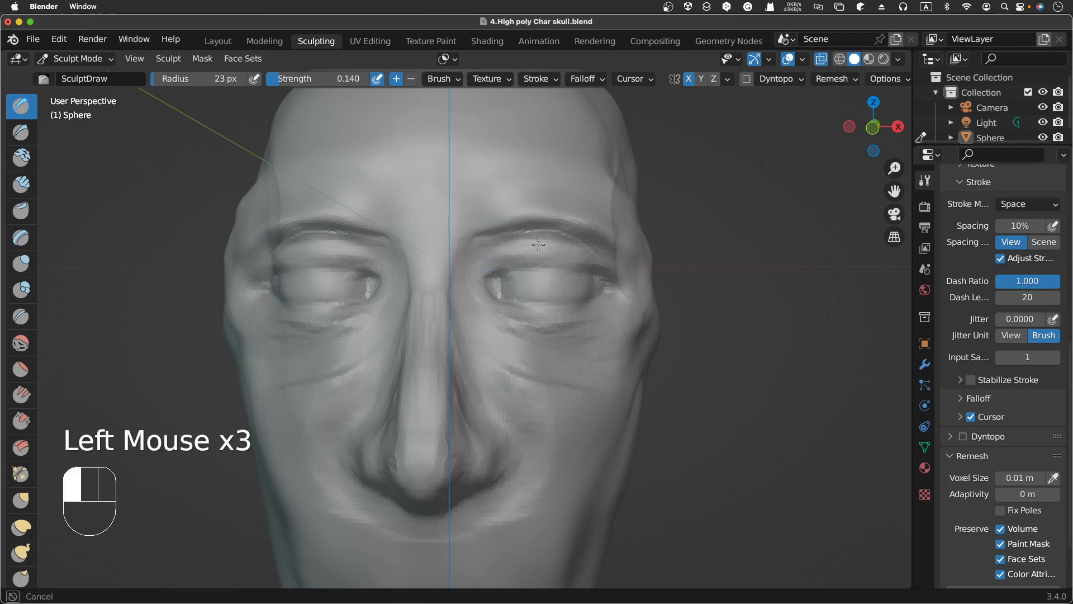
{"action": "left_click", "coordinate": [513, 249]}
Step: Dab along the lower eyelid and the outer eye corner
{"action": "left_click", "coordinate": [481, 295]}
{"action": "left_click", "coordinate": [524, 310]}
{"action": "left_click", "coordinate": [507, 310]}
{"action": "left_click_drag", "start_coordinate": [576, 313], "coordinate": [598, 297]}
{"action": "left_click", "coordinate": [601, 287]}
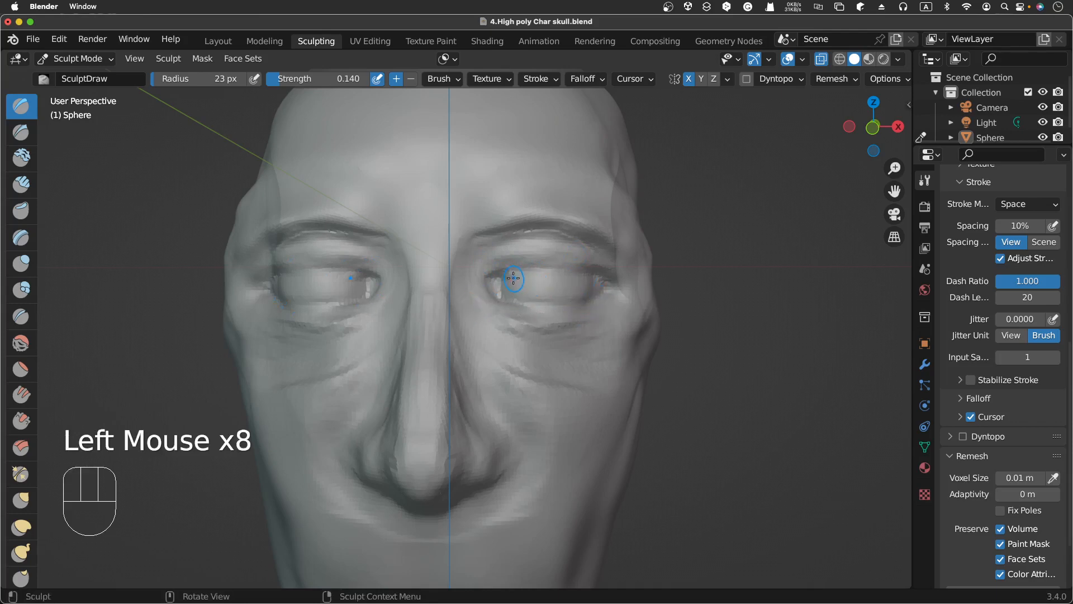
Step: Set the Draw brush radius to 13 px and strength to 0.273
{"action": "key", "text": "f"}
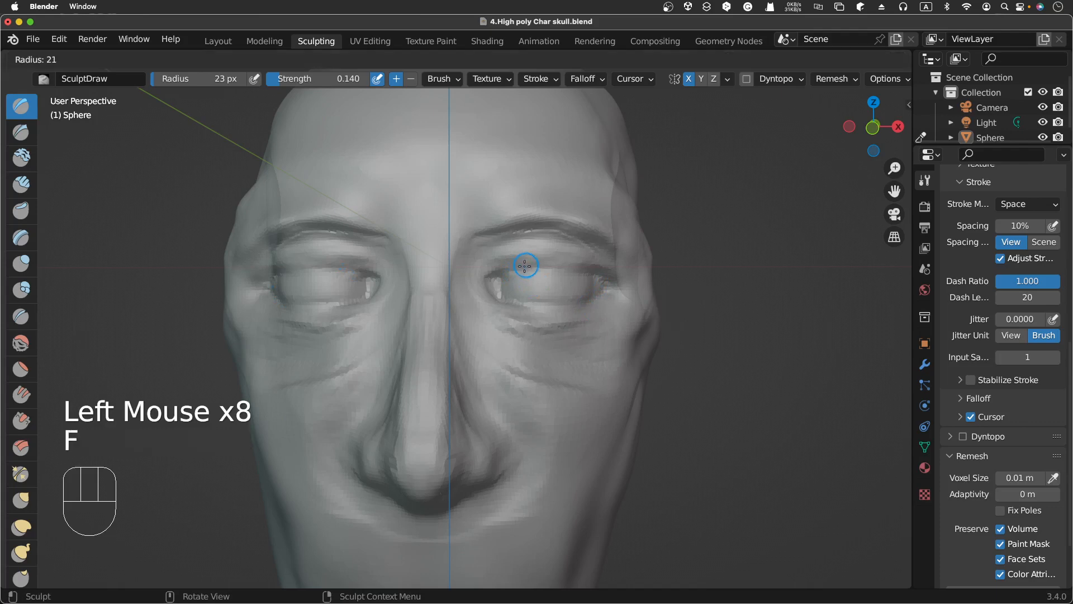
{"action": "left_click", "coordinate": [517, 269]}
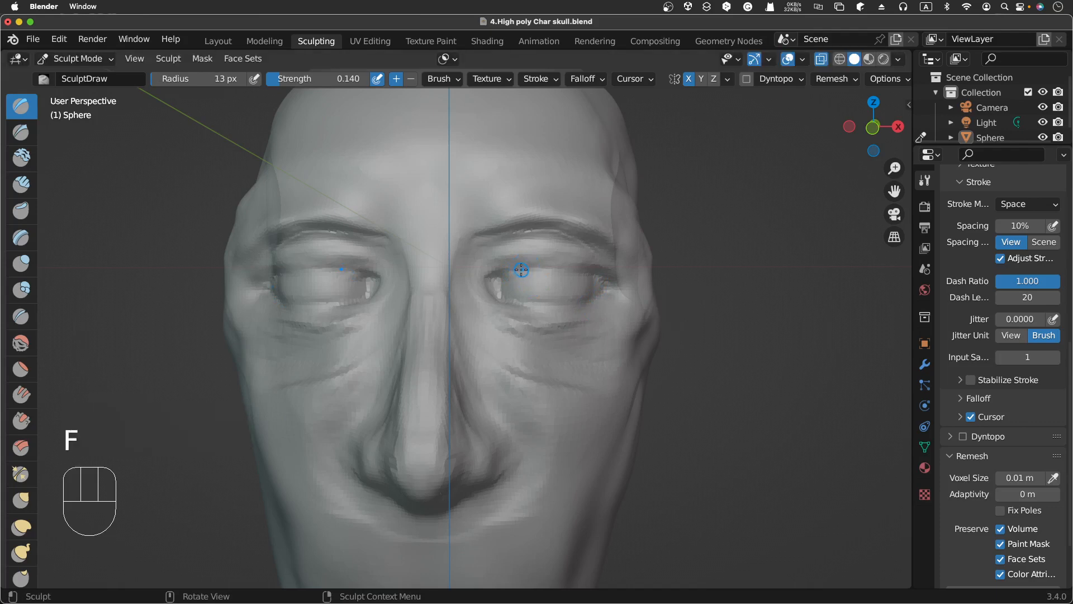
{"action": "key", "text": "shift+f"}
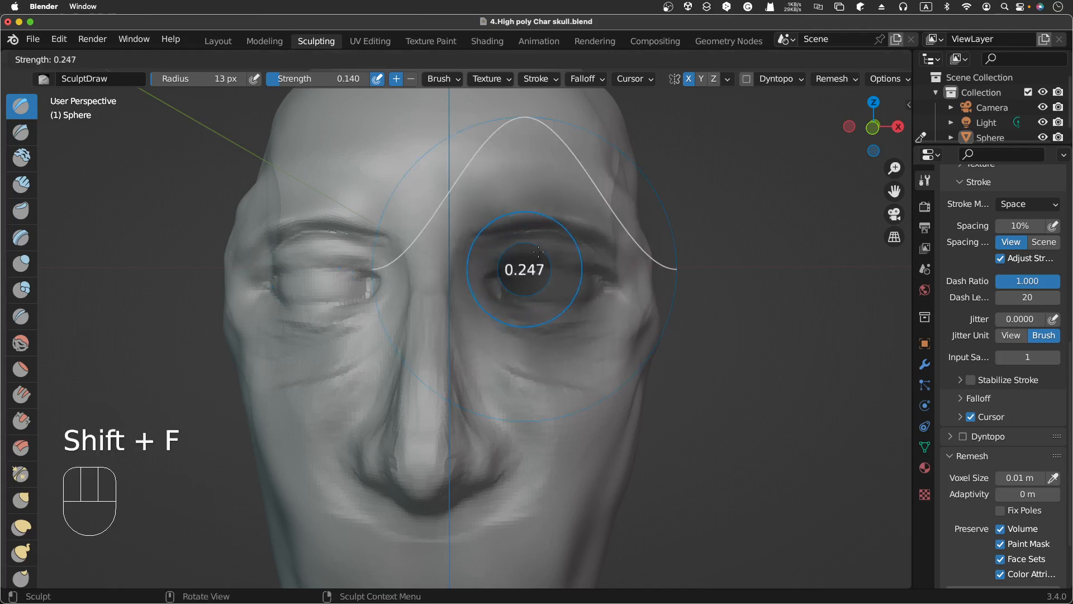
{"action": "left_click", "coordinate": [517, 268]}
Step: Dab along the upper eyelid edge from the inner to the outer corner
{"action": "left_click", "coordinate": [517, 257]}
{"action": "left_click", "coordinate": [536, 257]}
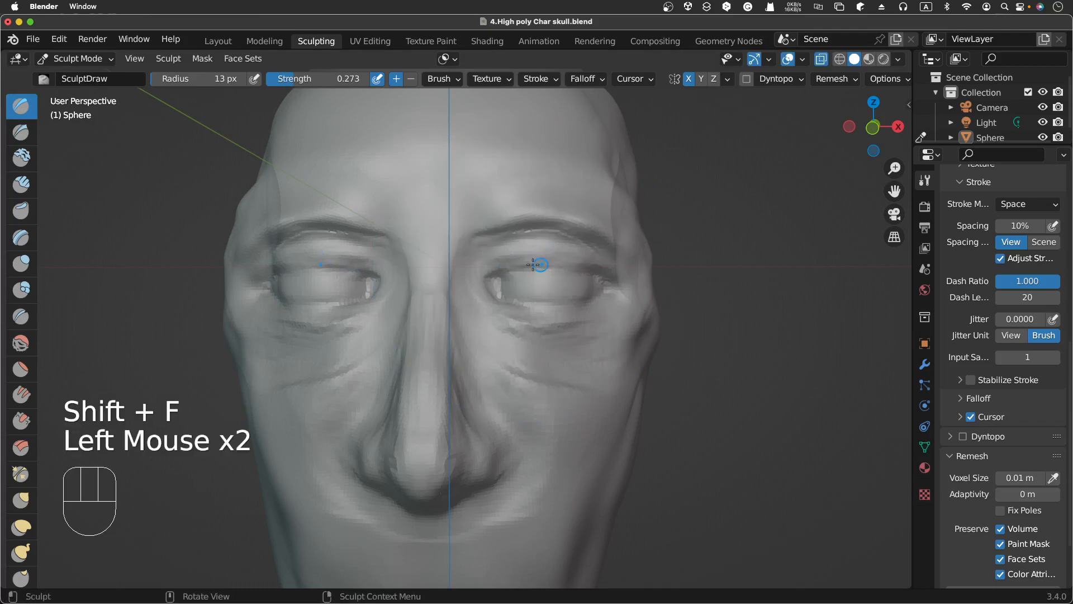
{"action": "left_click", "coordinate": [545, 261]}
{"action": "left_click", "coordinate": [554, 267]}
{"action": "left_click", "coordinate": [513, 268]}
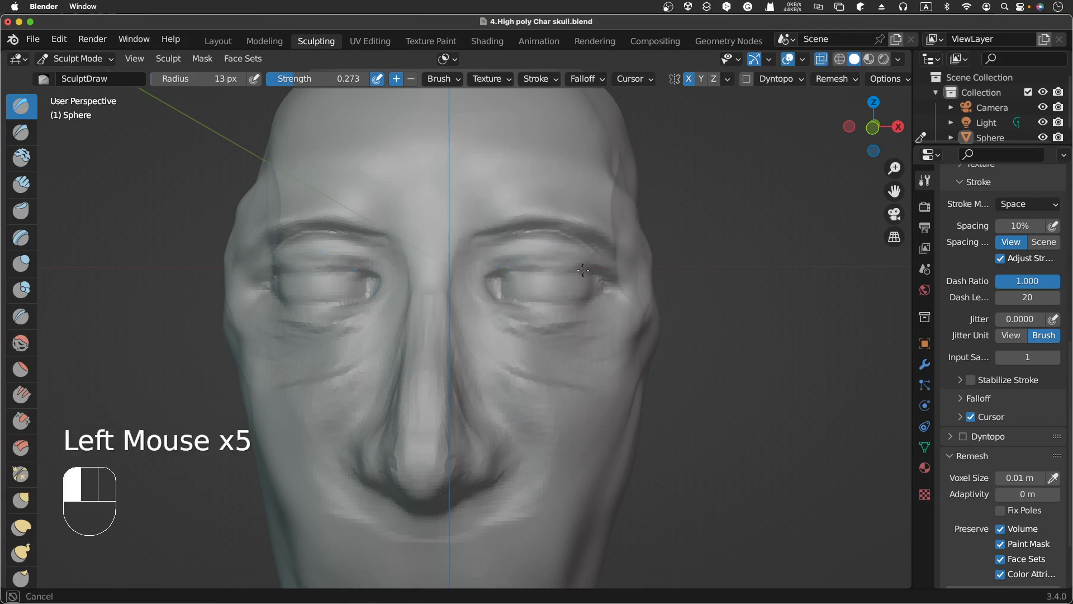
{"action": "left_click", "coordinate": [536, 270]}
{"action": "left_click", "coordinate": [508, 271]}
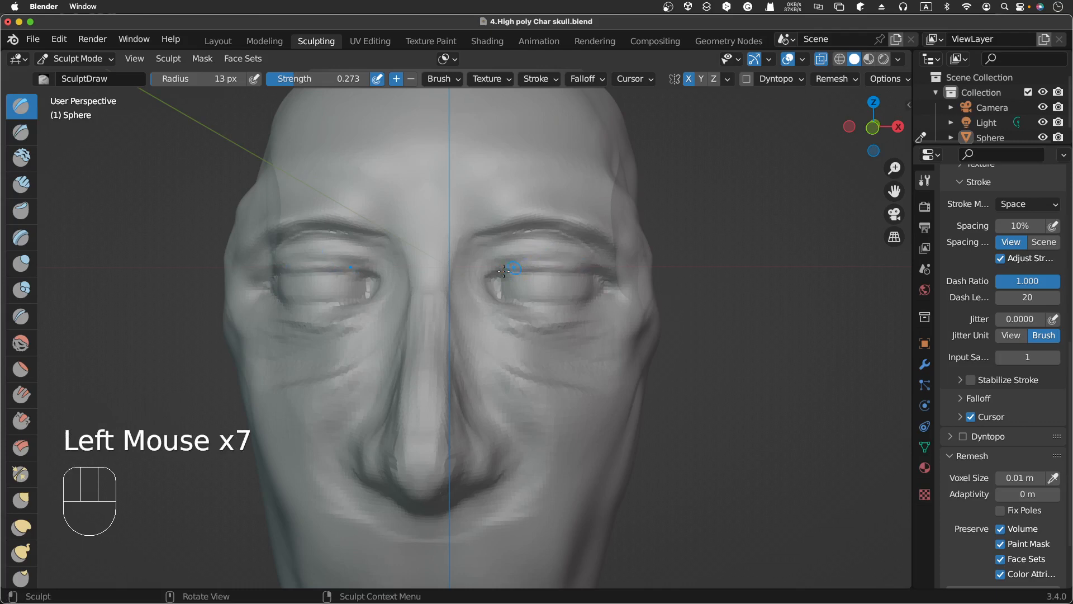
{"action": "left_click", "coordinate": [502, 271]}
{"action": "left_click", "coordinate": [498, 273]}
{"action": "left_click_drag", "start_coordinate": [596, 277], "coordinate": [594, 280]}
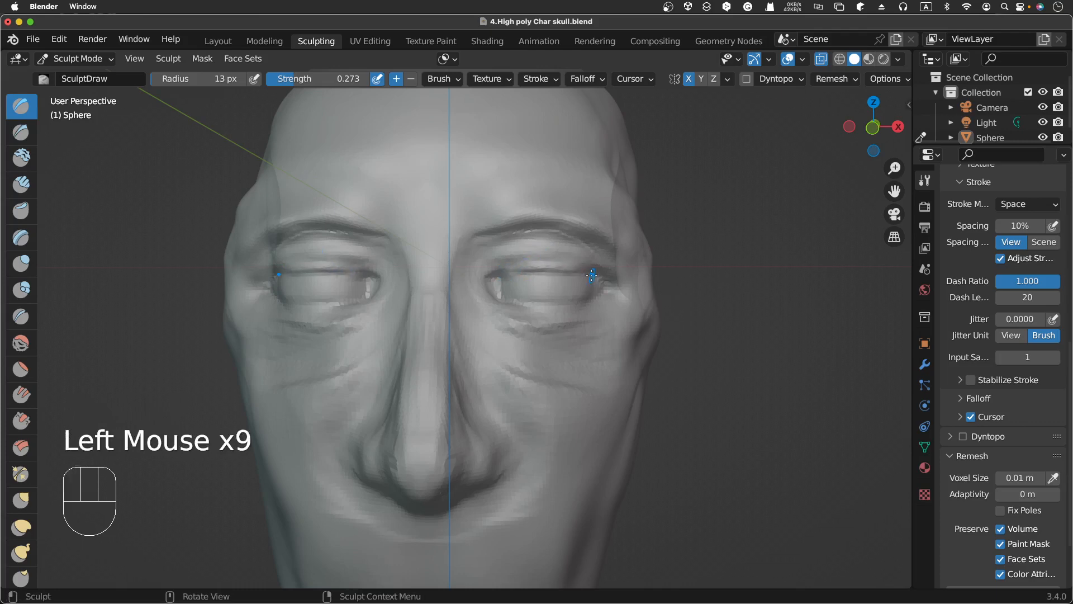
Step: Build up the upper eyelid rim with small Draw dabs across the eye
{"action": "scroll", "coordinate": [593, 276], "scroll_direction": "right", "scroll_amount": 10}
{"action": "scroll", "coordinate": [592, 275], "scroll_direction": "left", "scroll_amount": 10}
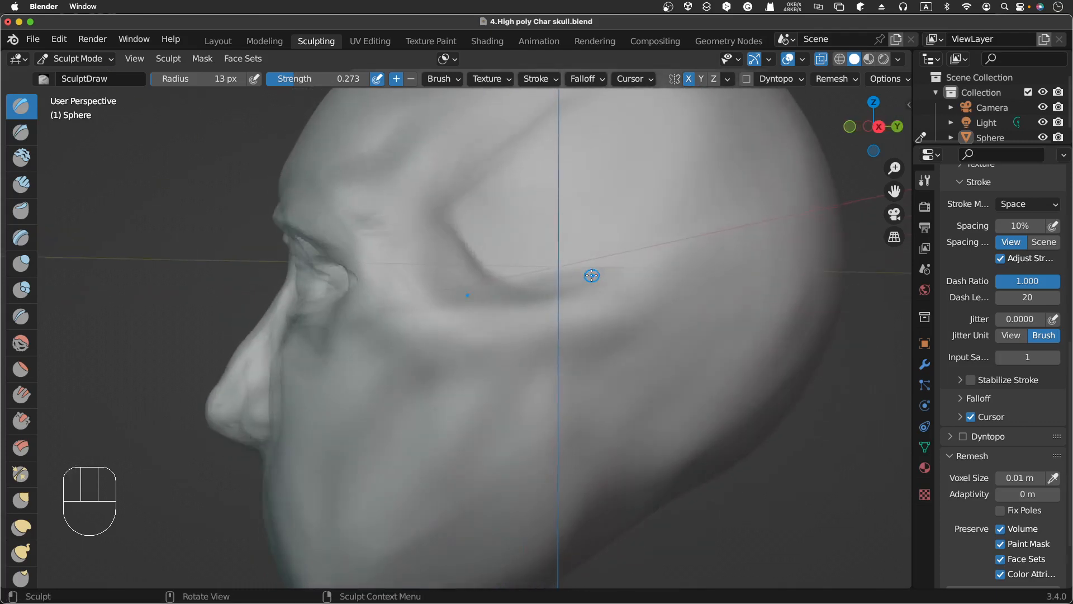
{"action": "scroll", "coordinate": [592, 275], "scroll_direction": "left", "scroll_amount": 5}
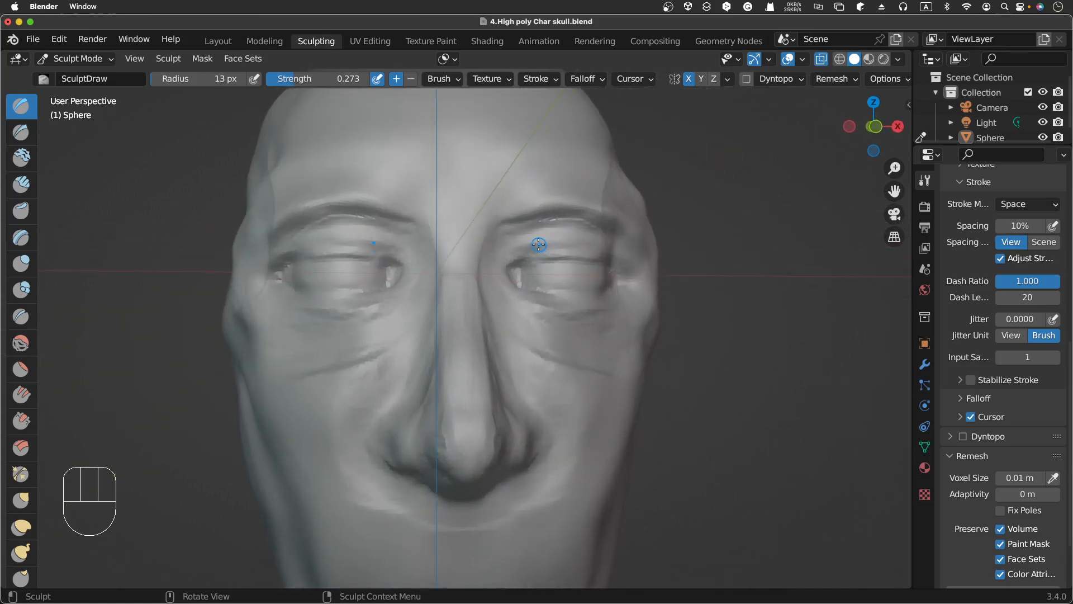
{"action": "left_click", "coordinate": [540, 245]}
{"action": "left_click", "coordinate": [542, 246]}
{"action": "left_click", "coordinate": [551, 247]}
{"action": "left_click", "coordinate": [559, 248]}
{"action": "mouse_move", "coordinate": [566, 249]}
{"action": "left_mouse_down"}
{"action": "mouse_move", "coordinate": [521, 256]}
{"action": "mouse_move", "coordinate": [584, 249]}
{"action": "left_mouse_up"}
{"action": "left_click", "coordinate": [556, 250]}
{"action": "left_click", "coordinate": [540, 252]}
{"action": "left_click", "coordinate": [523, 253]}
{"action": "left_click", "coordinate": [507, 255]}
{"action": "left_click", "coordinate": [513, 256]}
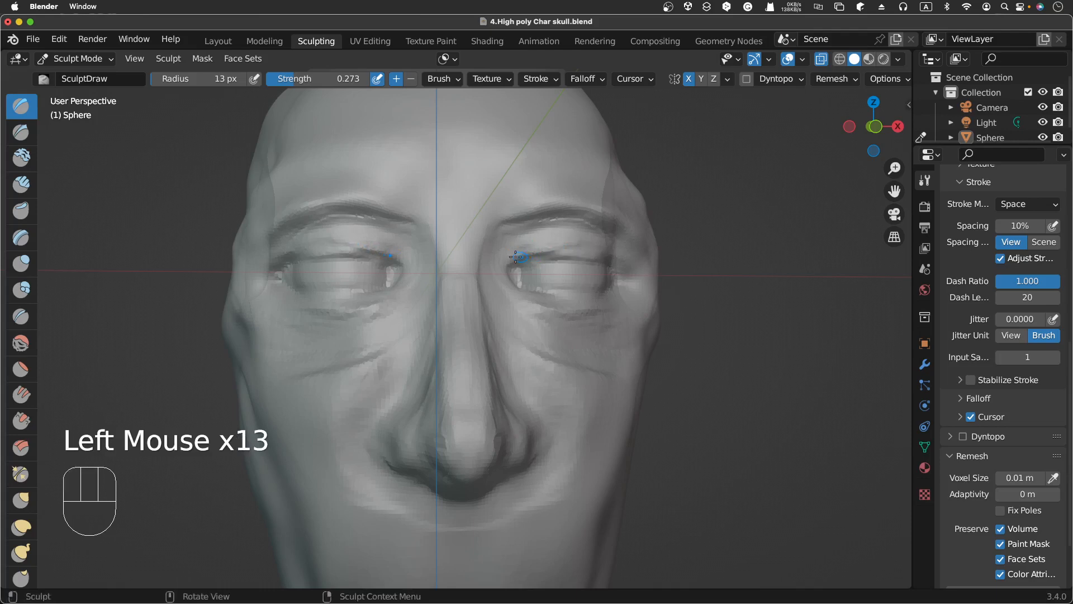
Step: Stroke along the upper eyelid and beneath the eye
{"action": "mouse_move", "coordinate": [520, 256]}
{"action": "left_mouse_down"}
{"action": "mouse_move", "coordinate": [597, 255]}
{"action": "mouse_move", "coordinate": [594, 247]}
{"action": "left_mouse_up"}
{"action": "middle_click_drag", "start_coordinate": [601, 241], "coordinate": [560, 246]}
{"action": "left_click_drag", "start_coordinate": [506, 245], "coordinate": [553, 249]}
{"action": "left_click_drag", "start_coordinate": [449, 283], "coordinate": [492, 294]}
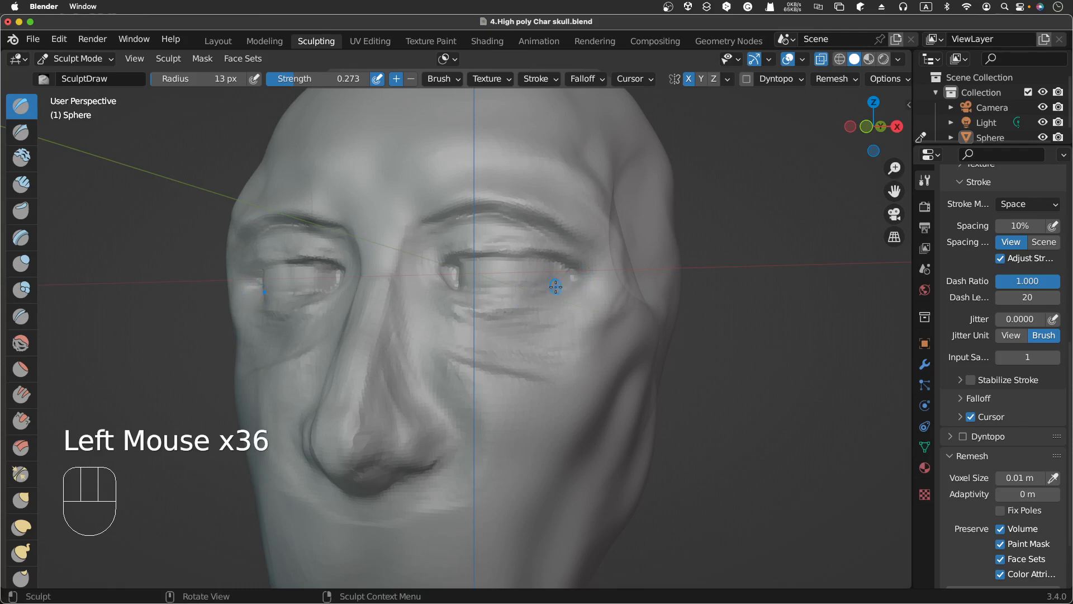
Step: Raise the Draw strength to 0.398 and dab at the outer corner of the eye
{"action": "key", "text": "shift+f"}
{"action": "left_click", "coordinate": [576, 266]}
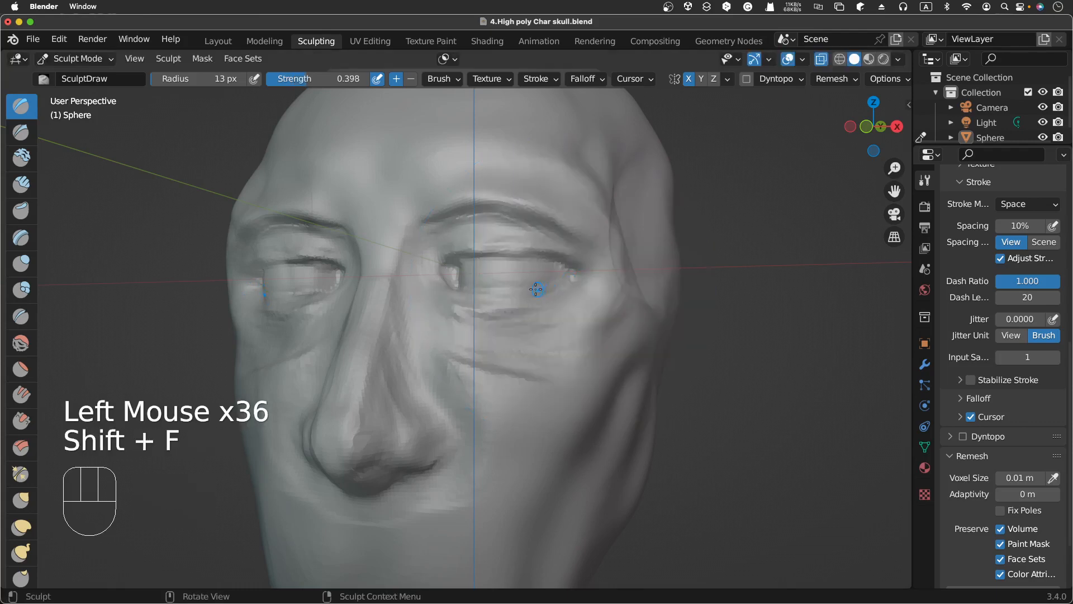
{"action": "left_click", "coordinate": [536, 286]}
{"action": "left_click", "coordinate": [544, 282]}
{"action": "left_click", "coordinate": [549, 278]}
{"action": "left_click", "coordinate": [554, 275]}
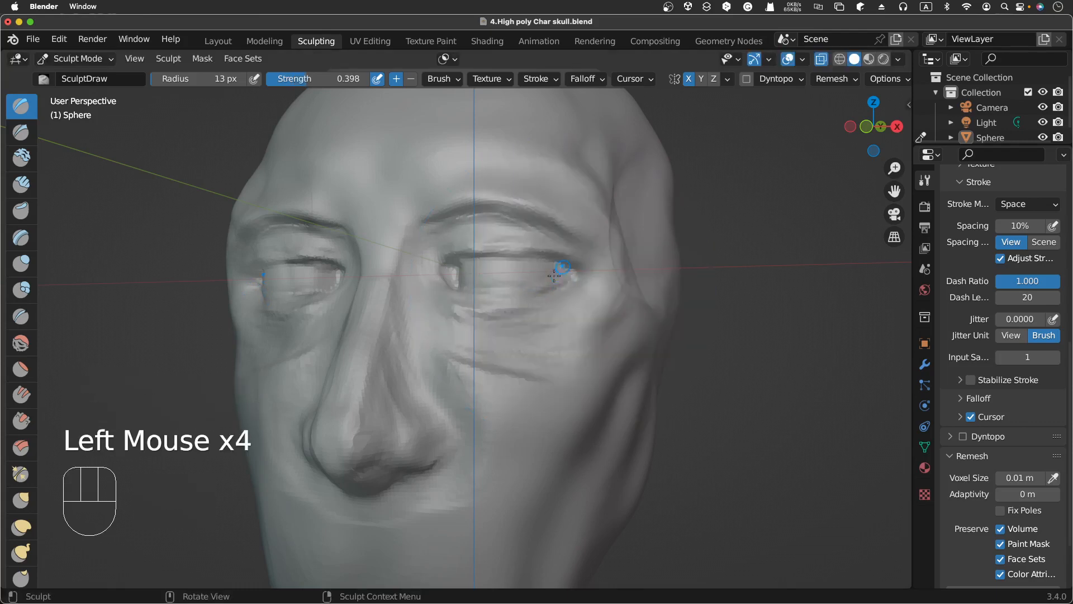
Step: Dab with the Draw brush at the outer corner and around the inner corner of the eye
{"action": "left_click", "coordinate": [558, 275]}
{"action": "left_click", "coordinate": [563, 275]}
{"action": "left_click", "coordinate": [501, 289]}
{"action": "left_click", "coordinate": [493, 294]}
{"action": "left_click", "coordinate": [492, 295]}
{"action": "left_click", "coordinate": [491, 293]}
{"action": "left_click", "coordinate": [454, 288]}
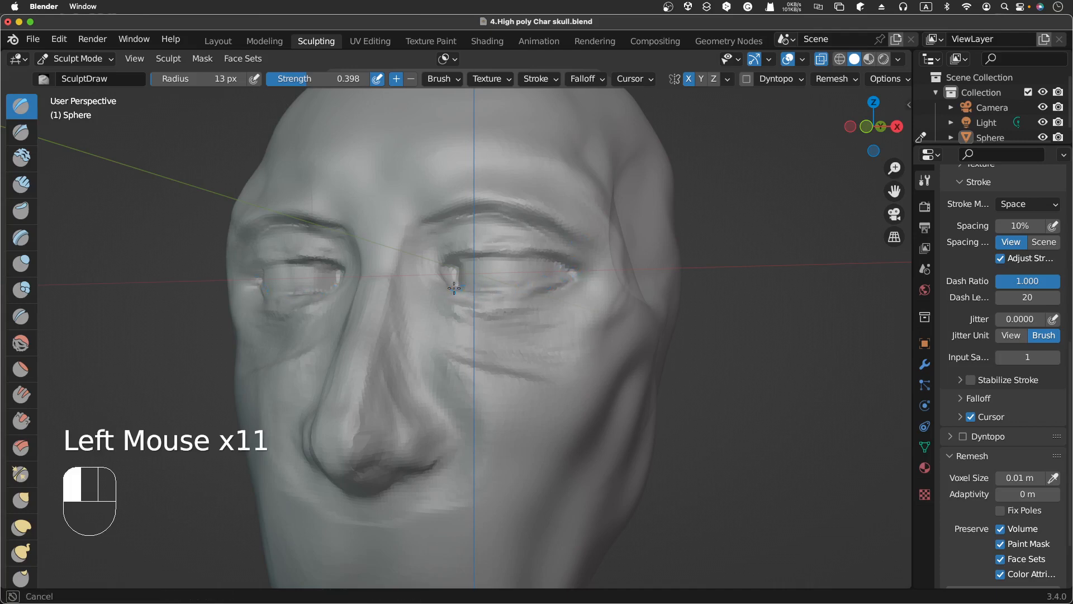
{"action": "left_click", "coordinate": [455, 291]}
{"action": "left_click", "coordinate": [486, 292]}
{"action": "left_click", "coordinate": [451, 292]}
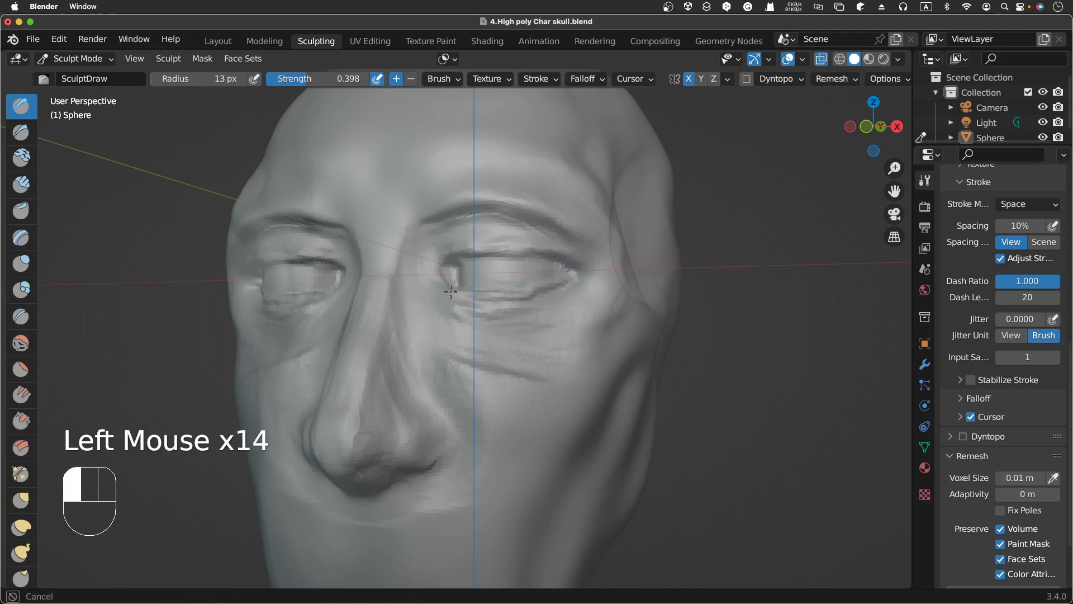
Step: Stroke along the lower eyelid from the inner corner to the outer corner
{"action": "left_click_drag", "start_coordinate": [451, 292], "coordinate": [476, 298]}
{"action": "mouse_move", "coordinate": [459, 305]}
{"action": "left_mouse_down"}
{"action": "mouse_move", "coordinate": [524, 316]}
{"action": "mouse_move", "coordinate": [489, 309]}
{"action": "left_mouse_up"}
{"action": "left_click_drag", "start_coordinate": [492, 308], "coordinate": [584, 281]}
{"action": "left_click_drag", "start_coordinate": [577, 280], "coordinate": [590, 280]}
Step: Switch to the Smooth brush, set its radius to 36 px, and smooth beneath the eye toward the outer corner
{"action": "scroll", "coordinate": [612, 265], "scroll_direction": "left", "scroll_amount": 5}
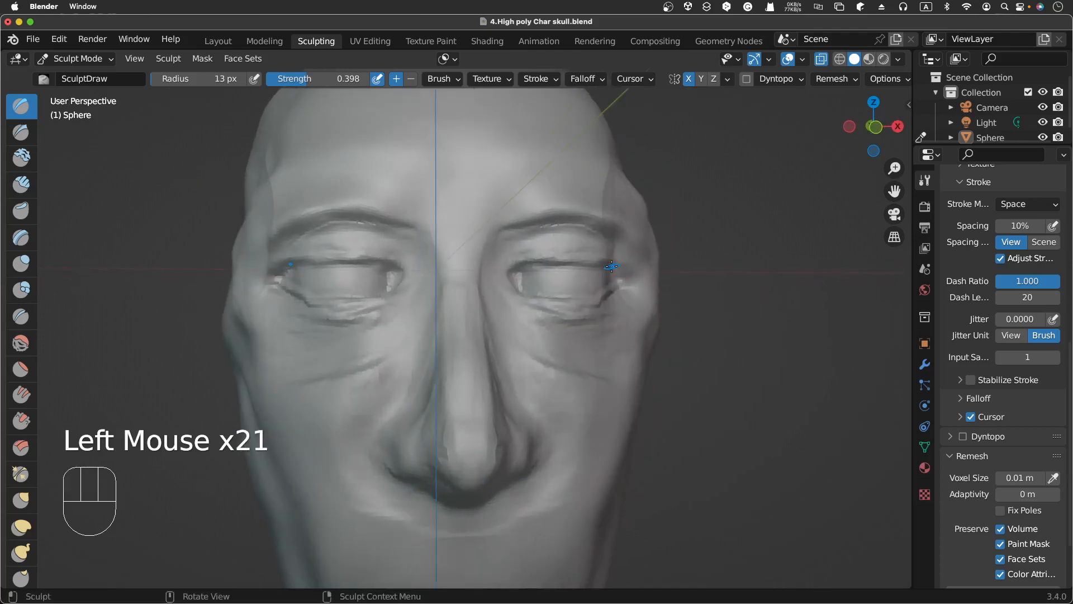
{"action": "scroll", "coordinate": [612, 266], "scroll_direction": "up", "scroll_amount": 5}
{"action": "scroll", "coordinate": [612, 266], "scroll_direction": "down", "scroll_amount": 3}
{"action": "scroll", "coordinate": [612, 266], "scroll_direction": "up", "scroll_amount": 3}
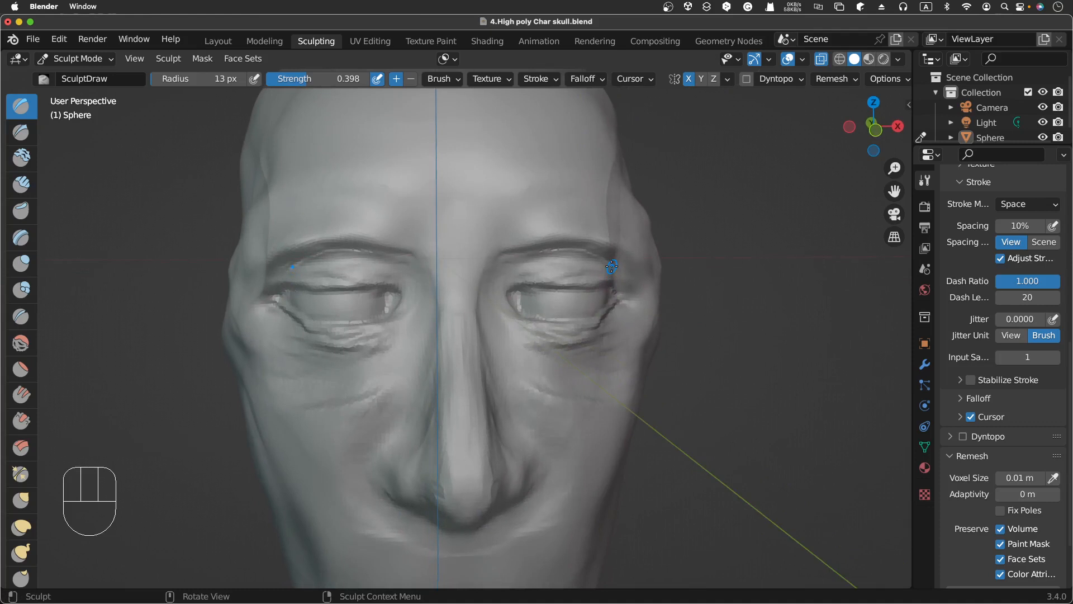
{"action": "left_click", "coordinate": [20, 342]}
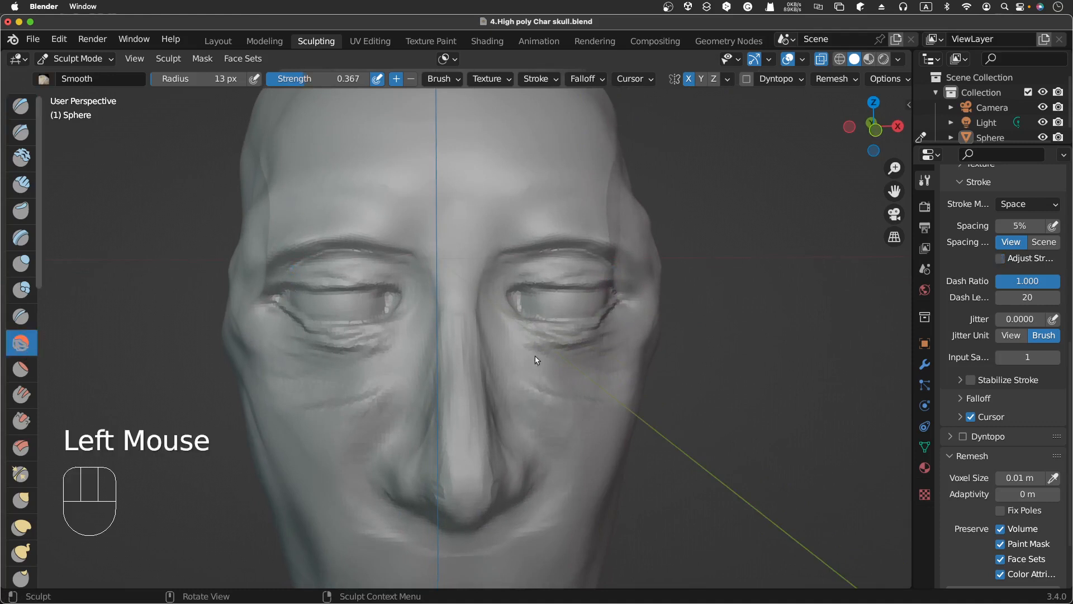
{"action": "key", "text": "f"}
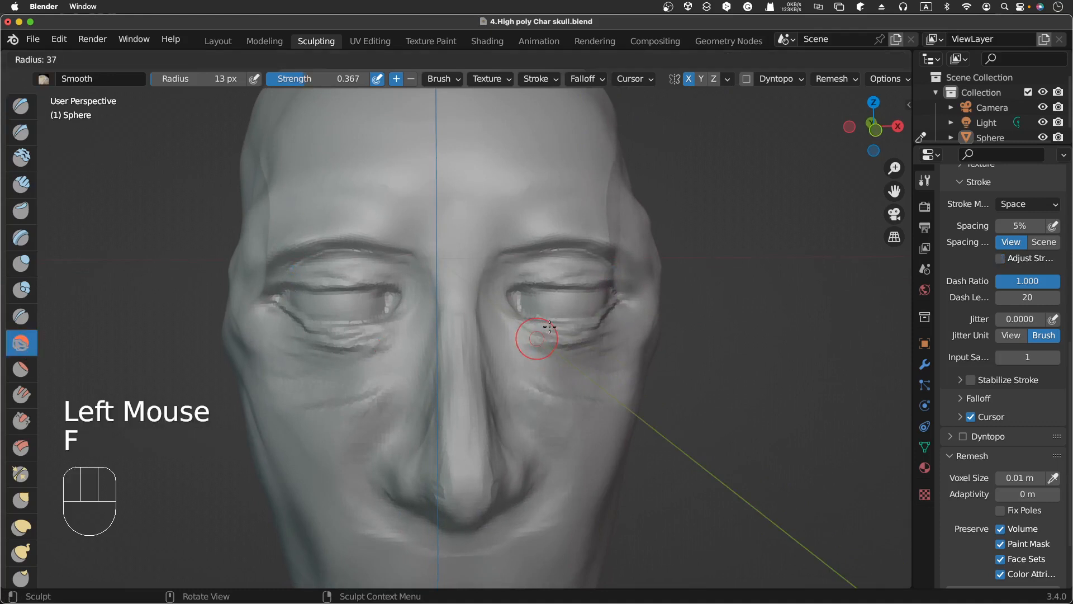
{"action": "left_click", "coordinate": [552, 329]}
{"action": "left_click_drag", "start_coordinate": [533, 334], "coordinate": [584, 331]}
{"action": "mouse_move", "coordinate": [589, 329]}
{"action": "left_mouse_down"}
{"action": "mouse_move", "coordinate": [568, 333]}
{"action": "mouse_move", "coordinate": [624, 313]}
{"action": "left_mouse_up"}
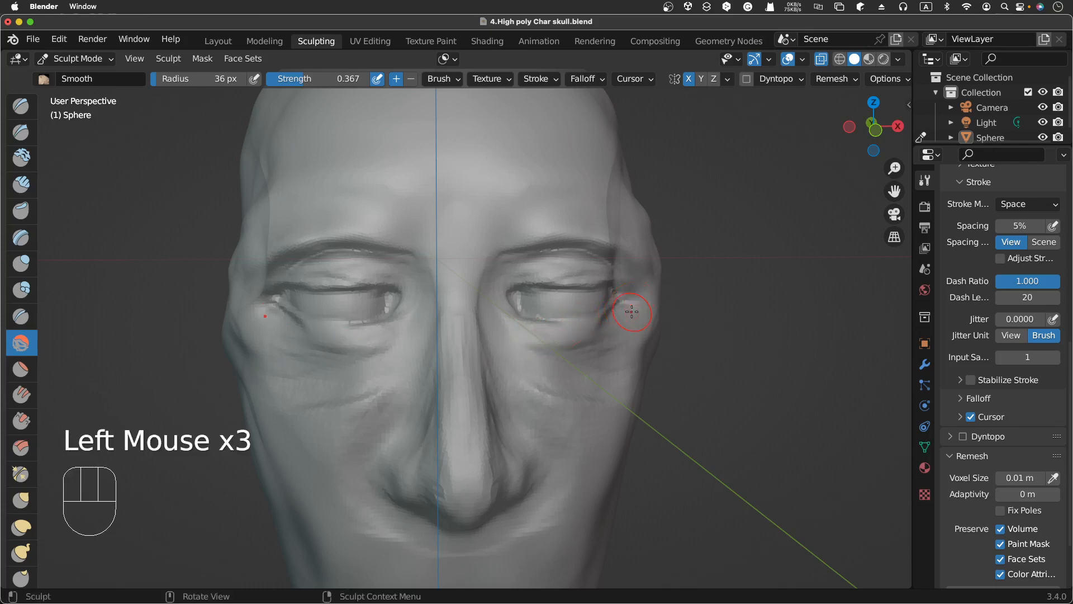
Step: Switch back to the Draw brush and dab around the outer lower corner of the eye
{"action": "scroll", "coordinate": [631, 312], "scroll_direction": "right", "scroll_amount": 6}
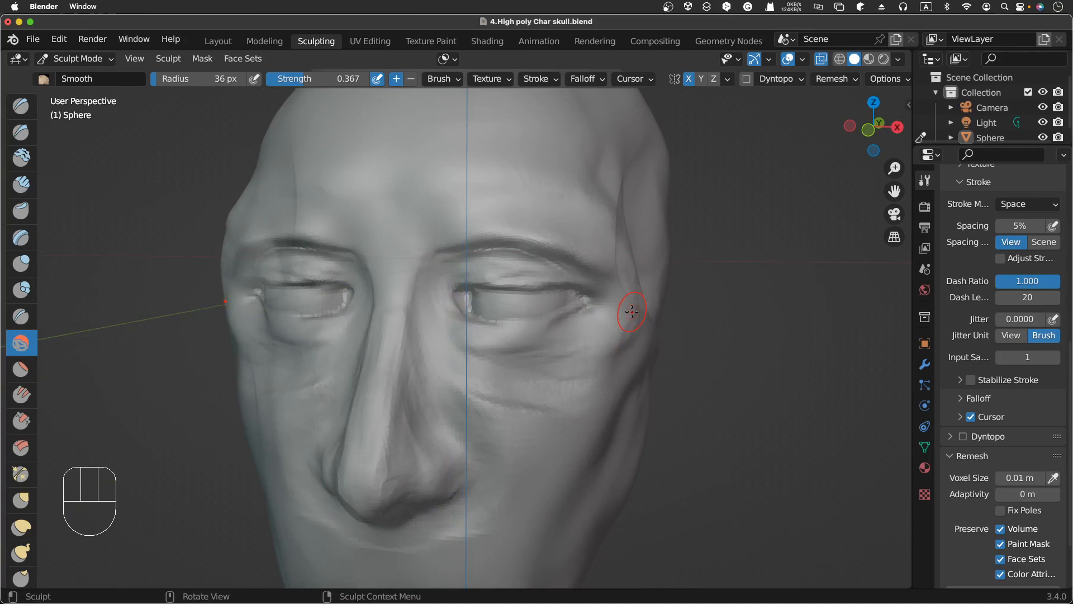
{"action": "left_click", "coordinate": [27, 108]}
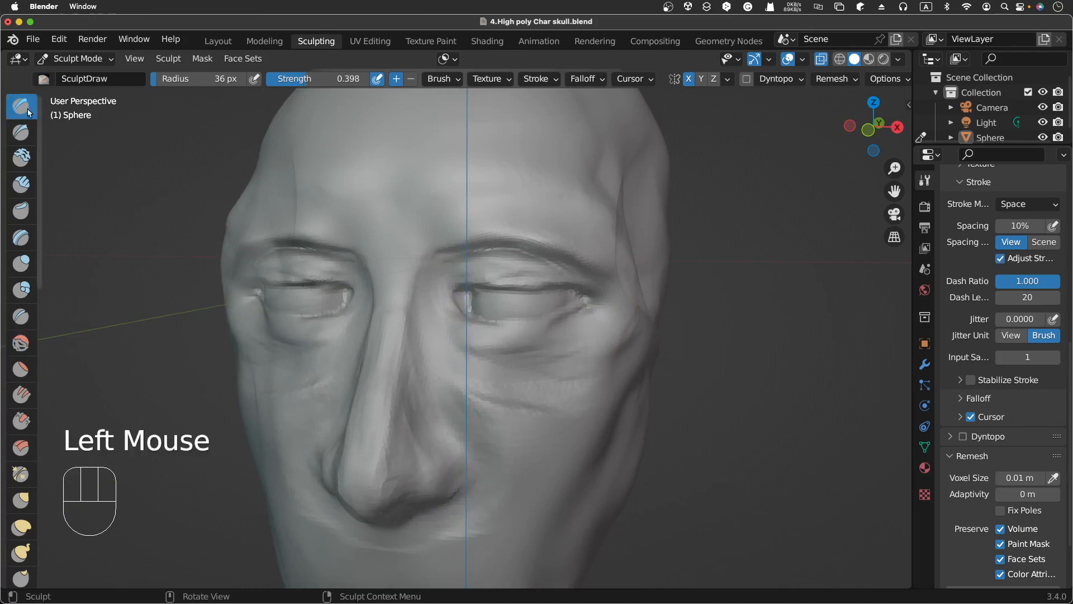
{"action": "left_click", "coordinate": [555, 323]}
{"action": "left_click", "coordinate": [563, 311]}
{"action": "left_click", "coordinate": [576, 309]}
{"action": "left_click", "coordinate": [578, 310]}
{"action": "left_click", "coordinate": [561, 322]}
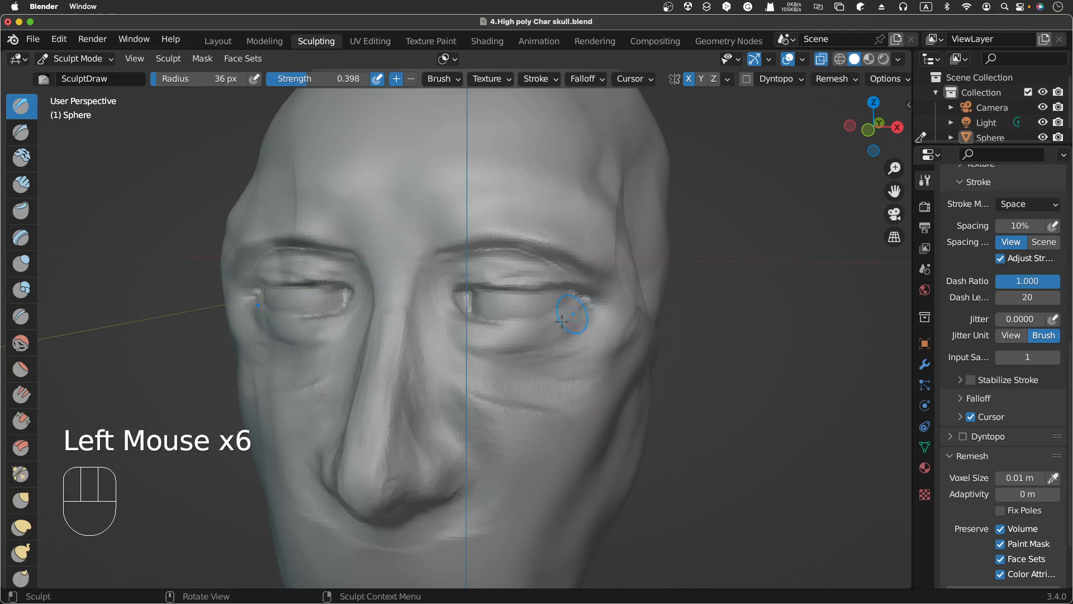
{"action": "left_click", "coordinate": [551, 318]}
Step: Dab along the upper eyelid and brow from the inner to the outer corner of the eye
{"action": "left_click", "coordinate": [455, 302]}
{"action": "left_click", "coordinate": [472, 260]}
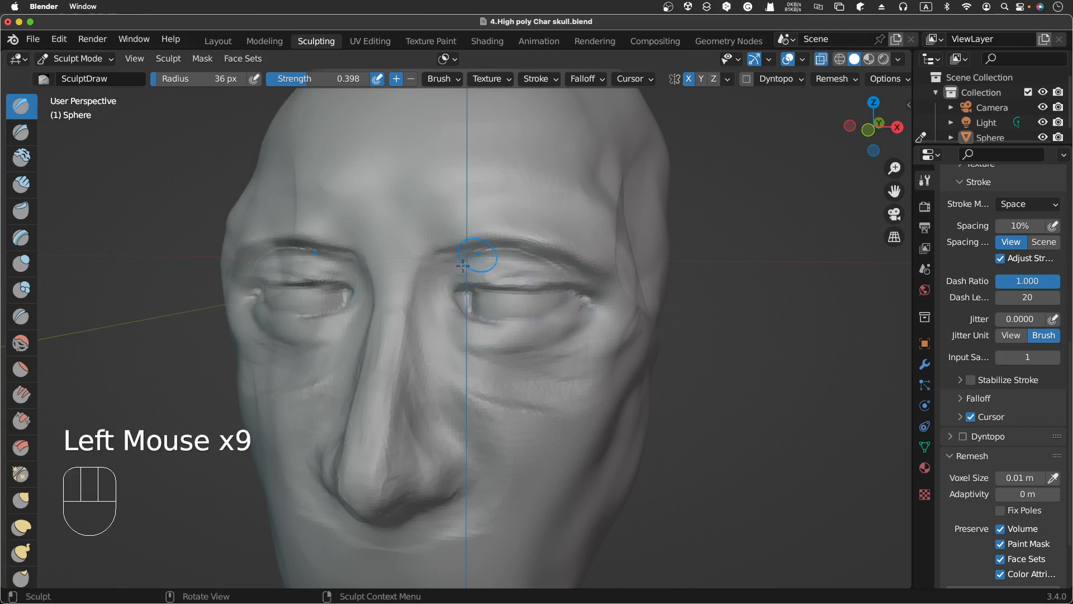
{"action": "left_click", "coordinate": [446, 277]}
{"action": "left_click", "coordinate": [482, 274]}
{"action": "left_click", "coordinate": [495, 273]}
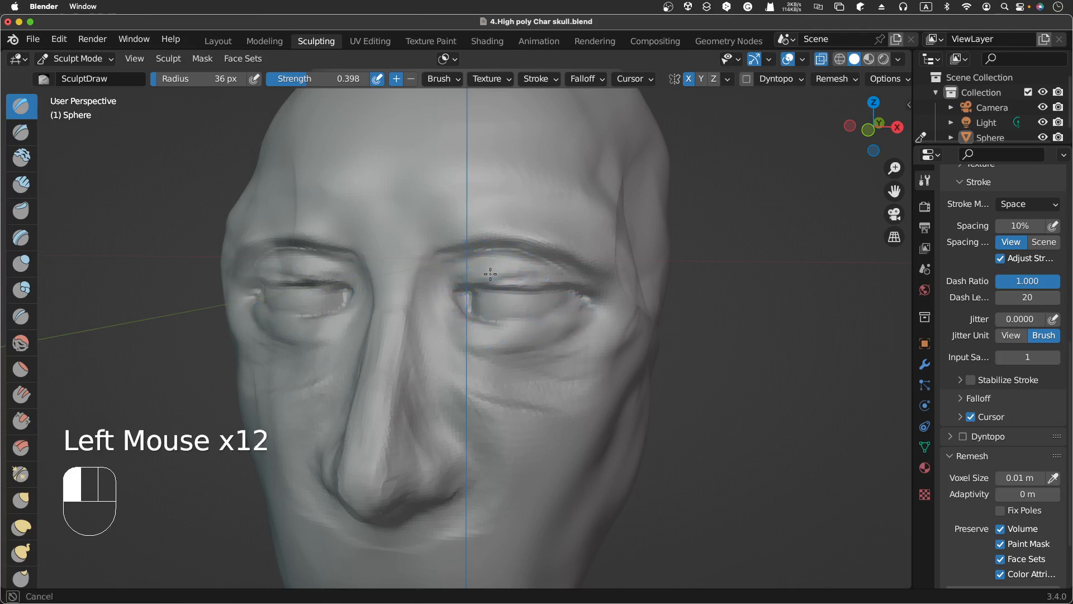
{"action": "left_click", "coordinate": [526, 276]}
{"action": "left_click", "coordinate": [536, 275]}
{"action": "left_click", "coordinate": [562, 275]}
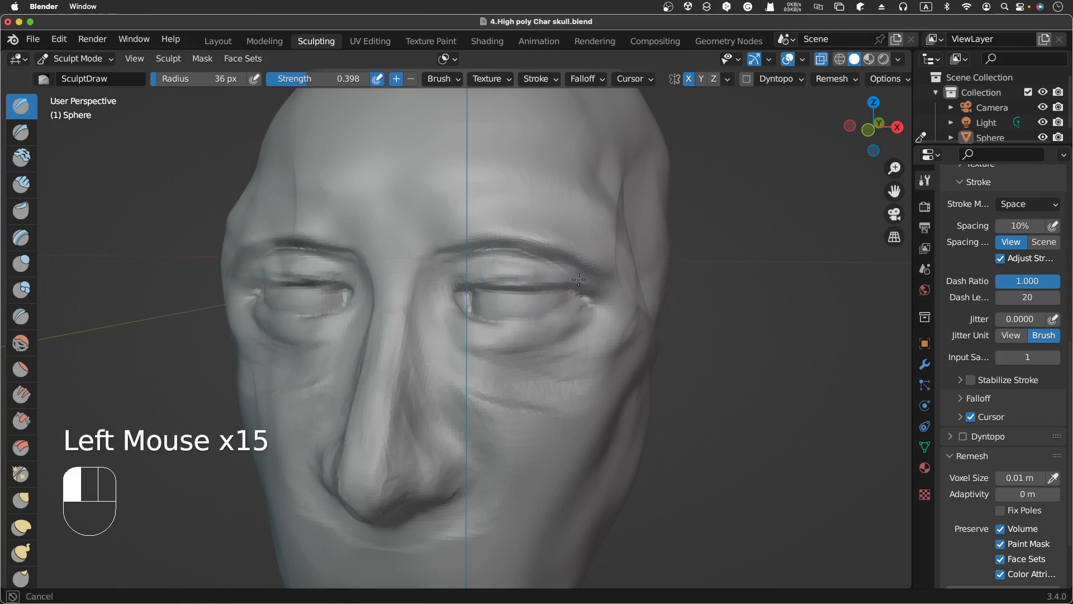
{"action": "left_click", "coordinate": [590, 281]}
Step: Dab beneath the eye and across the upper cheek
{"action": "left_click", "coordinate": [556, 342]}
{"action": "left_click", "coordinate": [492, 355]}
{"action": "left_click", "coordinate": [531, 352]}
{"action": "left_click", "coordinate": [536, 354]}
{"action": "left_click", "coordinate": [587, 325]}
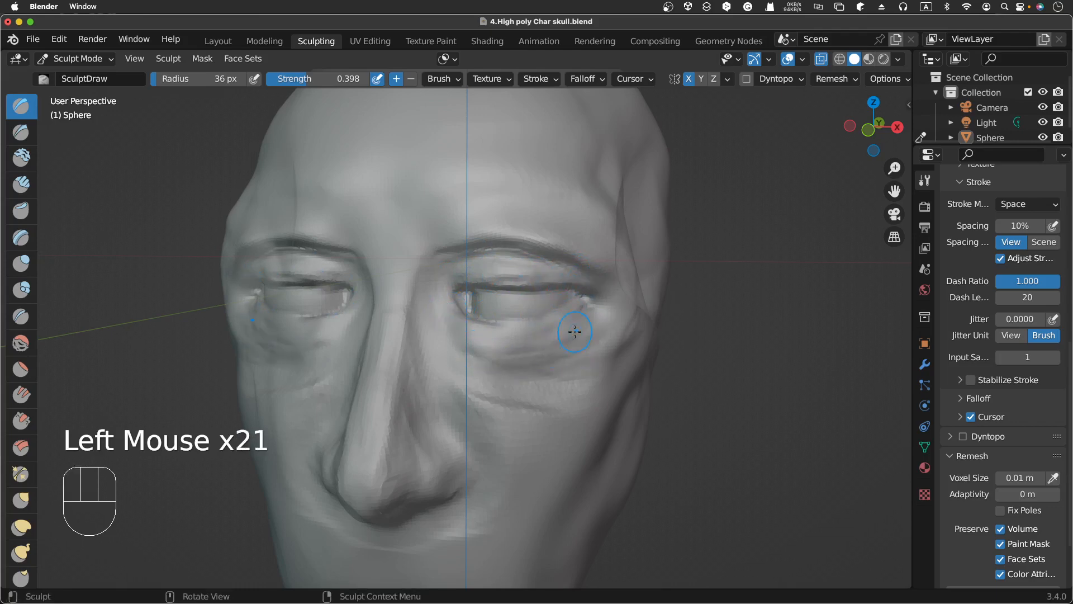
{"action": "left_click", "coordinate": [627, 363]}
Step: Set the Draw radius to 27 px and stroke beneath the eye up to its outer corner
{"action": "scroll", "coordinate": [694, 355], "scroll_direction": "left", "scroll_amount": 5}
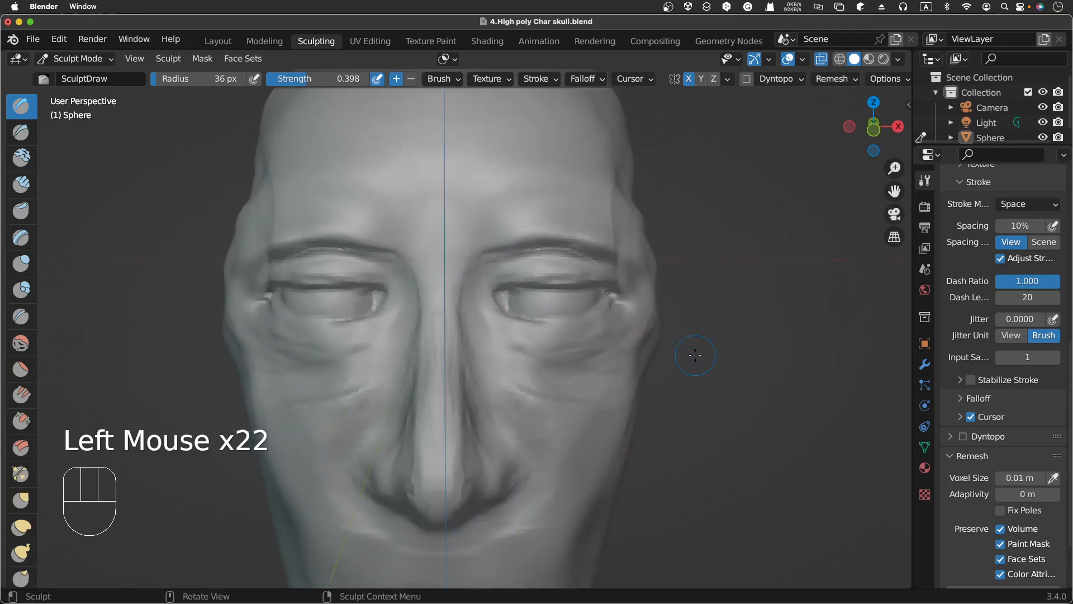
{"action": "scroll", "coordinate": [695, 355], "scroll_direction": "down", "scroll_amount": 3}
{"action": "scroll", "coordinate": [694, 355], "scroll_direction": "right", "scroll_amount": 8}
{"action": "scroll", "coordinate": [695, 355], "scroll_direction": "left", "scroll_amount": 4}
{"action": "scroll", "coordinate": [695, 355], "scroll_direction": "left", "scroll_amount": 5}
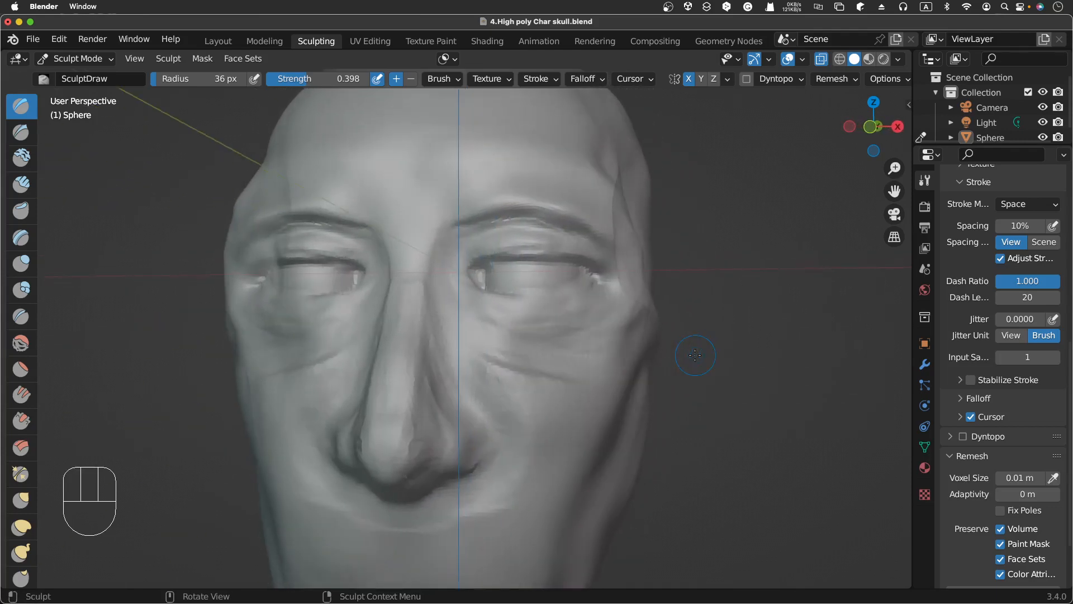
{"action": "scroll", "coordinate": [694, 355], "scroll_direction": "right", "scroll_amount": 7}
{"action": "scroll", "coordinate": [695, 354], "scroll_direction": "left", "scroll_amount": 4}
{"action": "scroll", "coordinate": [695, 355], "scroll_direction": "left", "scroll_amount": 2}
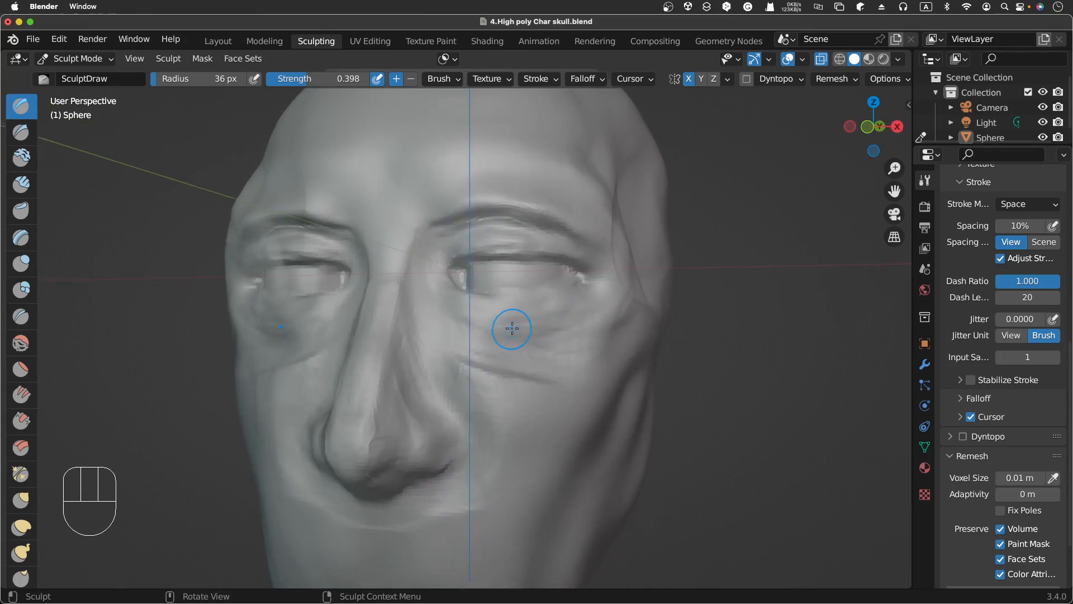
{"action": "key", "text": "f"}
{"action": "left_click", "coordinate": [480, 320]}
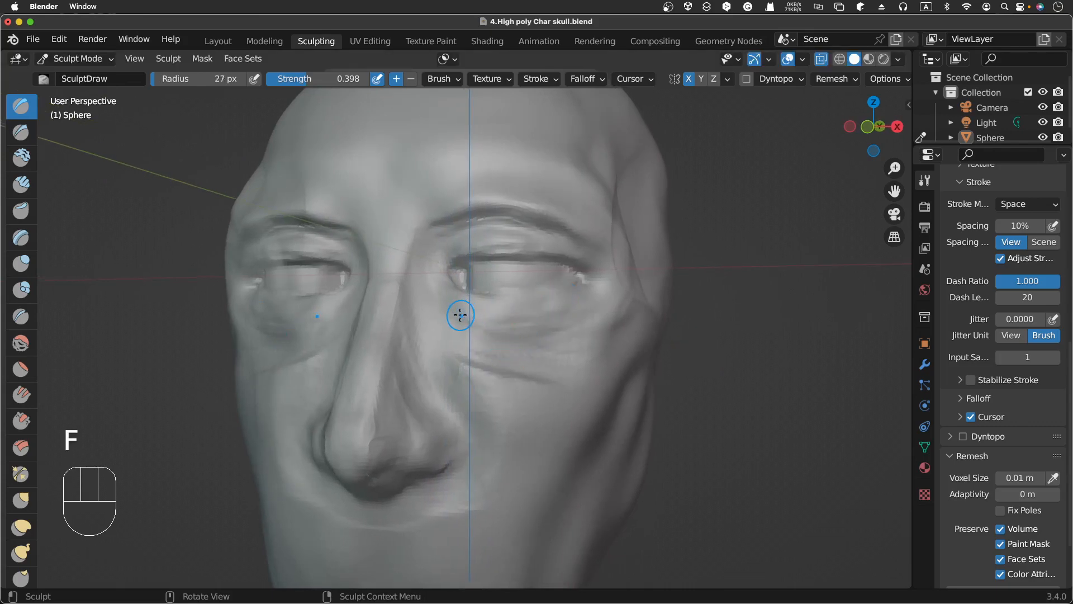
{"action": "mouse_move", "coordinate": [454, 315]}
{"action": "left_mouse_down", "text": "ctrl"}
{"action": "mouse_move", "coordinate": [514, 335]}
{"action": "mouse_move", "coordinate": [554, 324]}
{"action": "left_mouse_up", "text": "ctrl"}
{"action": "mouse_move", "coordinate": [542, 327]}
{"action": "left_mouse_down", "text": "ctrl"}
{"action": "mouse_move", "coordinate": [598, 302]}
{"action": "mouse_move", "coordinate": [599, 292]}
{"action": "mouse_move", "coordinate": [564, 298]}
{"action": "mouse_move", "coordinate": [601, 279]}
{"action": "left_mouse_up", "text": "ctrl"}
{"action": "left_click_drag", "start_coordinate": [602, 279], "coordinate": [608, 286], "text": "ctrl"}
{"action": "left_click_drag", "start_coordinate": [600, 292], "coordinate": [609, 288], "text": "ctrl"}
{"action": "left_click_drag", "start_coordinate": [603, 295], "coordinate": [607, 293], "text": "ctrl"}
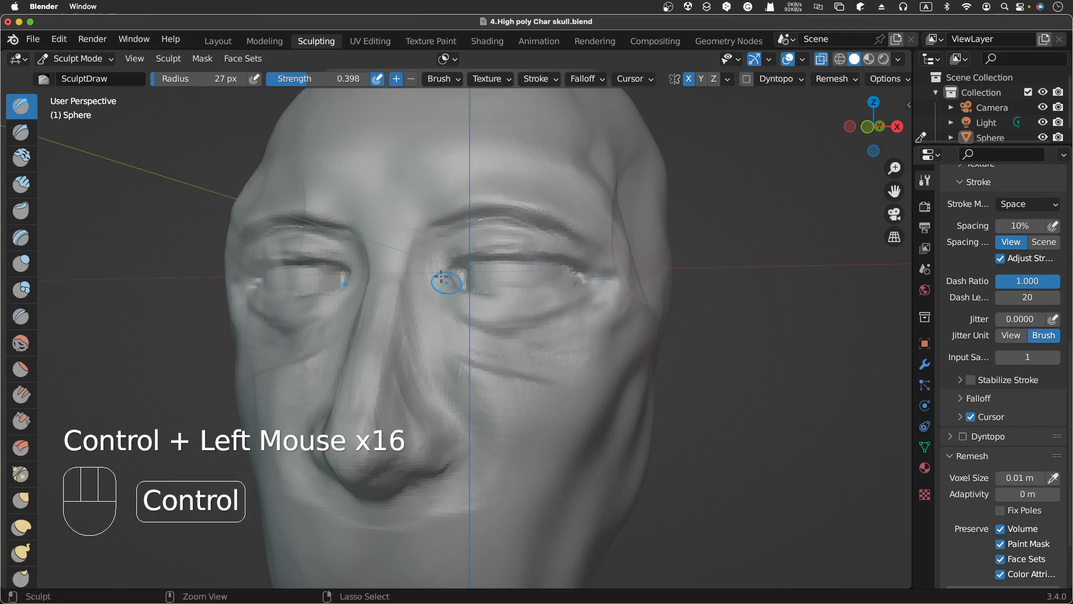
Step: Carve with the inverted Draw brush at the inner eye corner and up along the brow
{"action": "left_click_drag", "start_coordinate": [448, 280], "coordinate": [442, 277], "text": "ctrl"}
{"action": "left_click_drag", "start_coordinate": [443, 278], "coordinate": [439, 276], "text": "ctrl"}
{"action": "left_click_drag", "start_coordinate": [439, 276], "coordinate": [440, 277], "text": "ctrl"}
{"action": "left_click_drag", "start_coordinate": [440, 277], "coordinate": [439, 274], "text": "ctrl"}
{"action": "left_click", "coordinate": [442, 263], "text": "ctrl"}
{"action": "left_click", "coordinate": [458, 248], "text": "ctrl"}
{"action": "left_click", "coordinate": [473, 232], "text": "ctrl"}
{"action": "left_click", "coordinate": [475, 231], "text": "ctrl"}
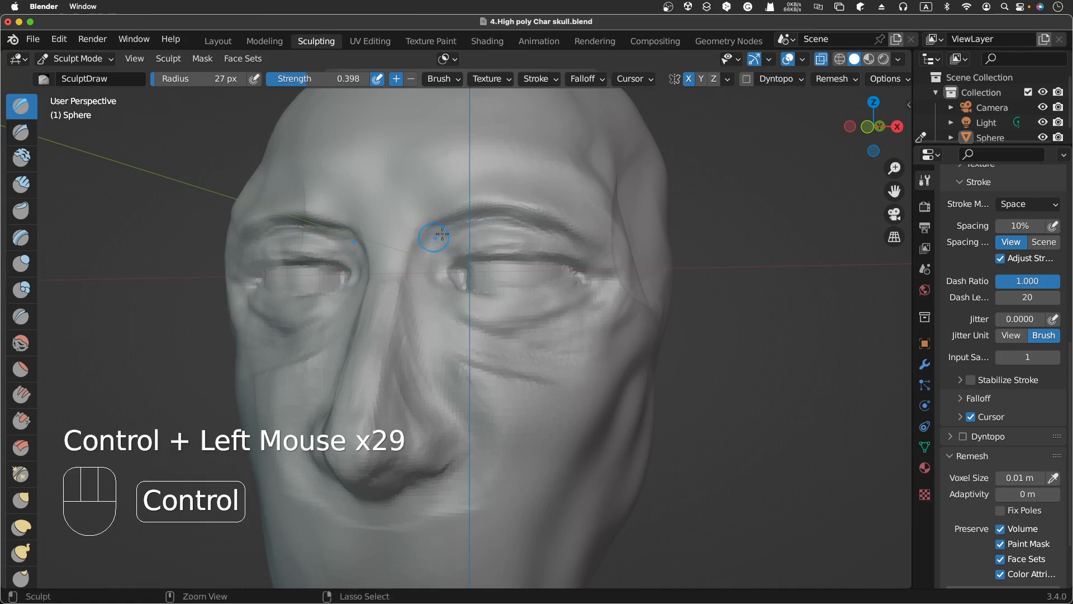
Step: Orbit around the head to inspect the eye and brow area from the side
{"action": "scroll", "coordinate": [442, 233], "scroll_direction": "left", "scroll_amount": 5}
{"action": "scroll", "coordinate": [442, 233], "scroll_direction": "right", "scroll_amount": 7}
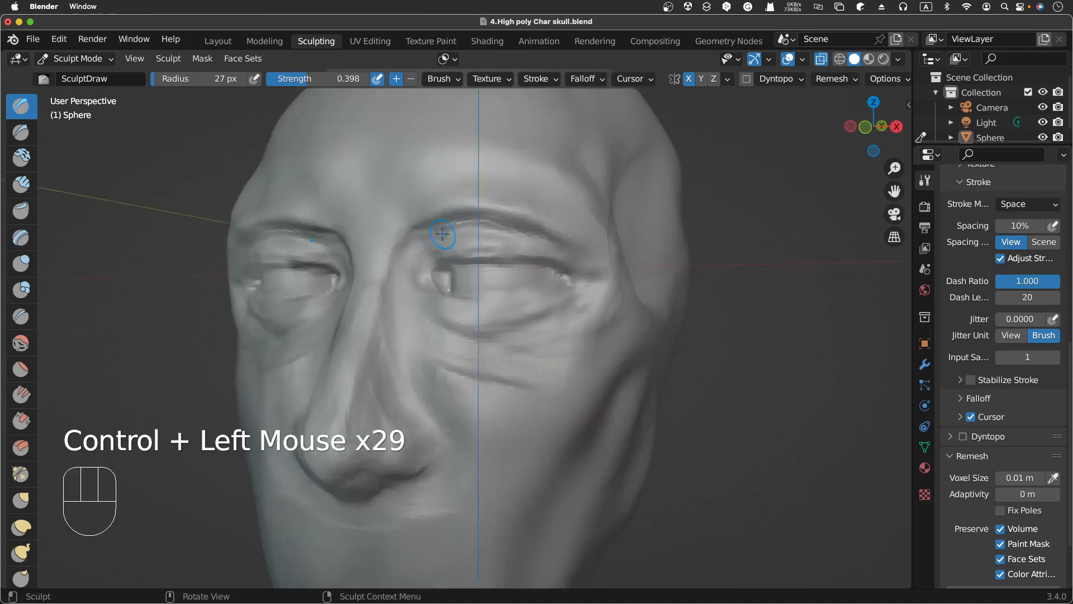
{"action": "scroll", "coordinate": [442, 234], "scroll_direction": "right", "scroll_amount": 8}
{"action": "scroll", "coordinate": [442, 233], "scroll_direction": "right", "scroll_amount": 5}
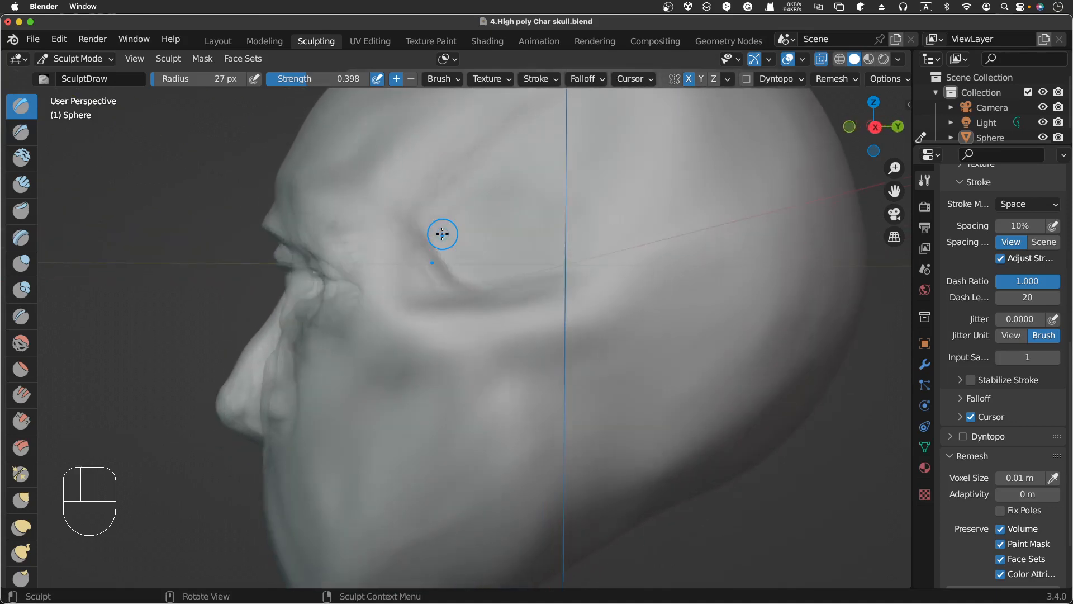
{"action": "scroll", "coordinate": [442, 234], "scroll_direction": "right", "scroll_amount": 1}
{"action": "scroll", "coordinate": [442, 234], "scroll_direction": "left", "scroll_amount": 5}
{"action": "scroll", "coordinate": [442, 234], "scroll_direction": "right", "scroll_amount": 5}
{"action": "scroll", "coordinate": [442, 234], "scroll_direction": "left", "scroll_amount": 6}
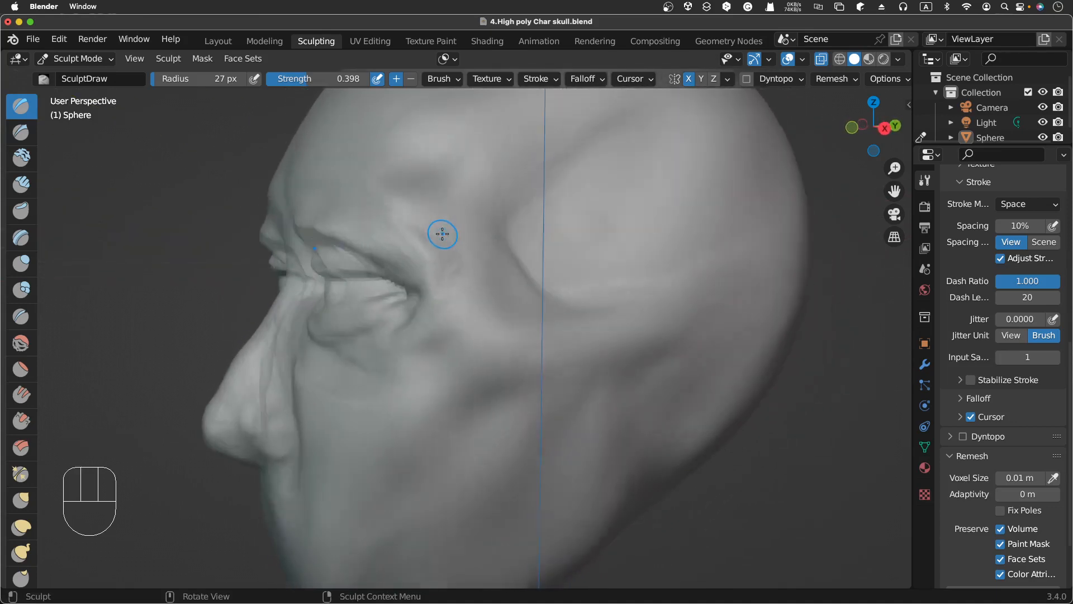
{"action": "scroll", "coordinate": [442, 233], "scroll_direction": "left", "scroll_amount": 6}
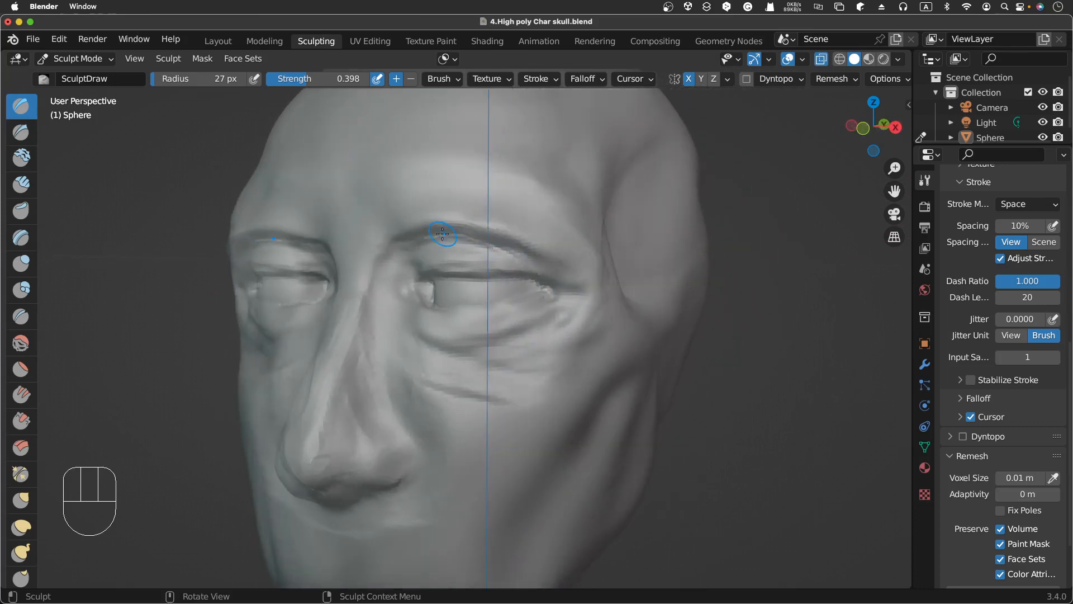
Step: Switch to the Smooth brush and smooth beneath the eye up to the outer corner
{"action": "left_click", "coordinate": [21, 342]}
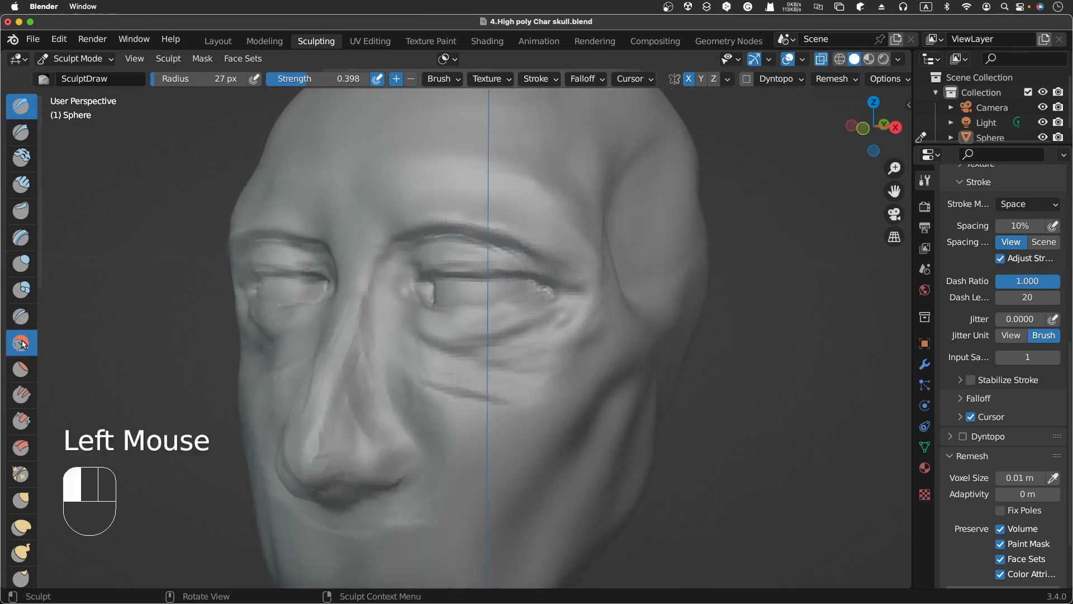
{"action": "left_click_drag", "start_coordinate": [423, 340], "coordinate": [492, 346]}
{"action": "mouse_move", "coordinate": [433, 342]}
{"action": "left_mouse_down"}
{"action": "mouse_move", "coordinate": [464, 349]}
{"action": "mouse_move", "coordinate": [445, 358]}
{"action": "mouse_move", "coordinate": [475, 369]}
{"action": "mouse_move", "coordinate": [444, 387]}
{"action": "left_mouse_up"}
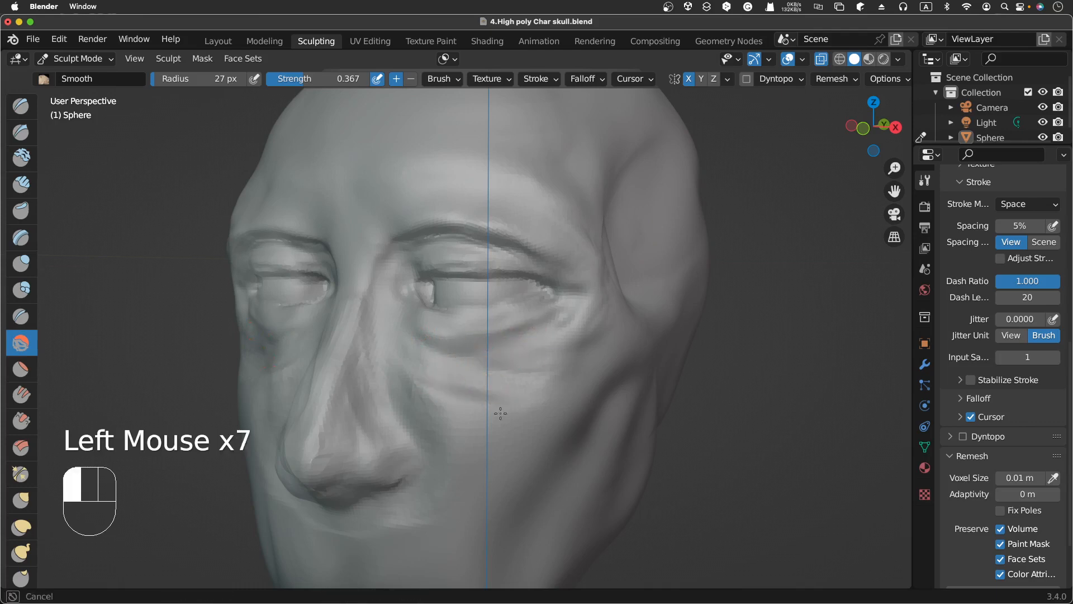
{"action": "mouse_move", "coordinate": [500, 414]}
{"action": "left_mouse_down"}
{"action": "mouse_move", "coordinate": [498, 376]}
{"action": "mouse_move", "coordinate": [550, 335]}
{"action": "left_mouse_up"}
{"action": "left_click_drag", "start_coordinate": [557, 330], "coordinate": [573, 319]}
{"action": "left_click_drag", "start_coordinate": [571, 320], "coordinate": [579, 305]}
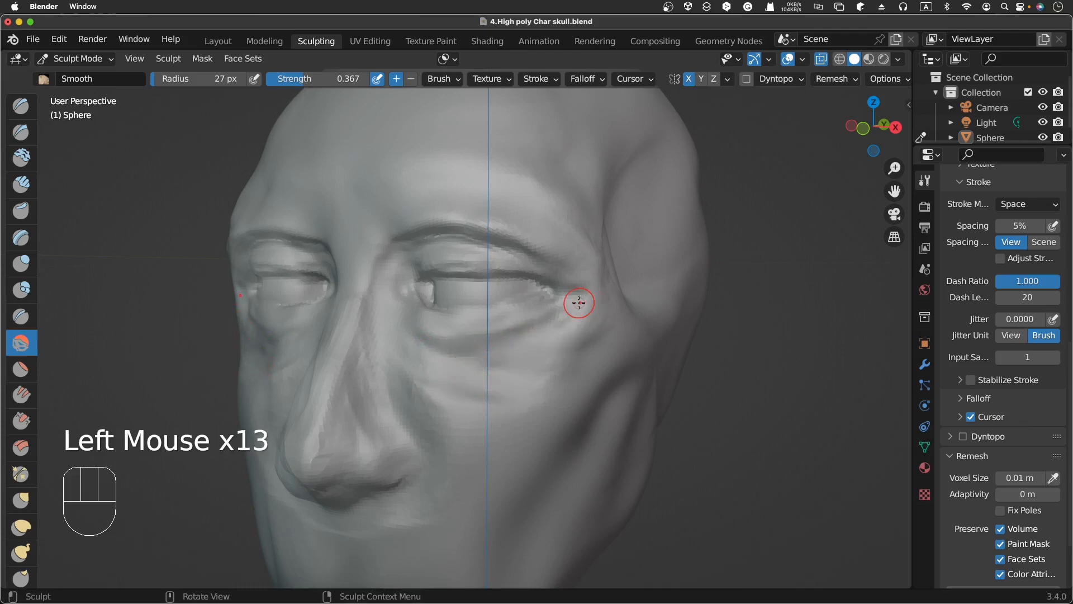
Step: Examine the head from the right side view and from the front
{"action": "scroll", "coordinate": [579, 303], "scroll_direction": "right", "scroll_amount": 10}
{"action": "scroll", "coordinate": [579, 302], "scroll_direction": "right", "scroll_amount": 5}
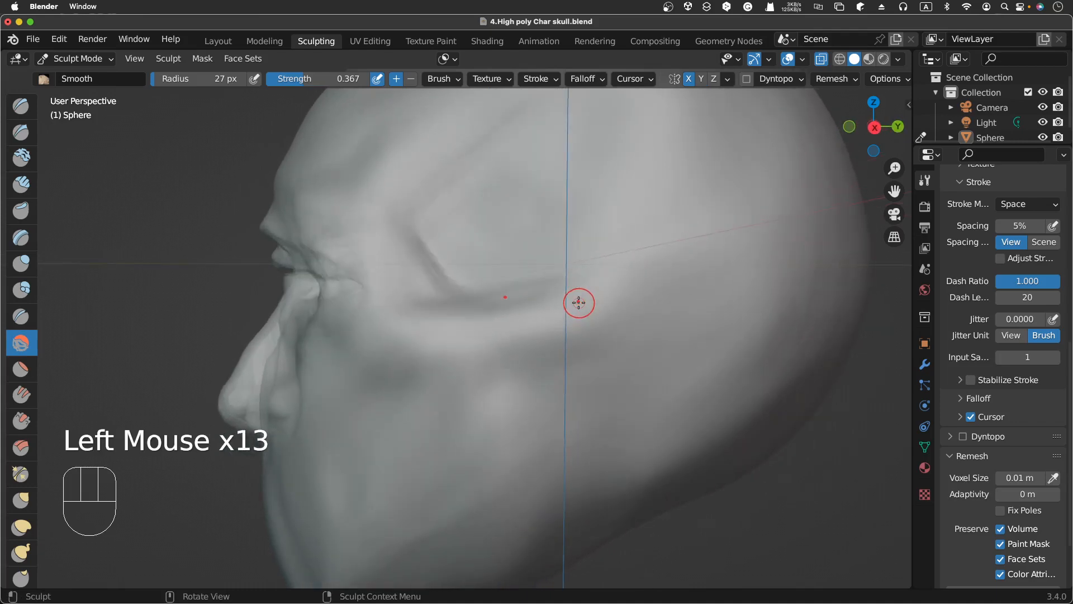
{"action": "key", "text": "KP_3"}
{"action": "scroll", "coordinate": [578, 302], "scroll_direction": "right", "scroll_amount": 5}
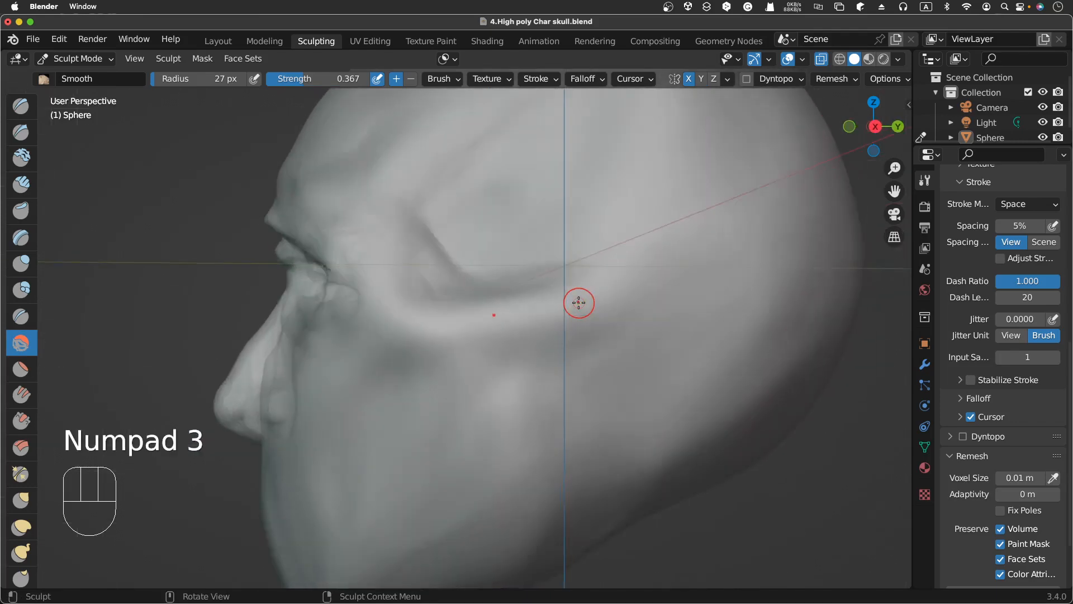
{"action": "key", "text": "KP_3"}
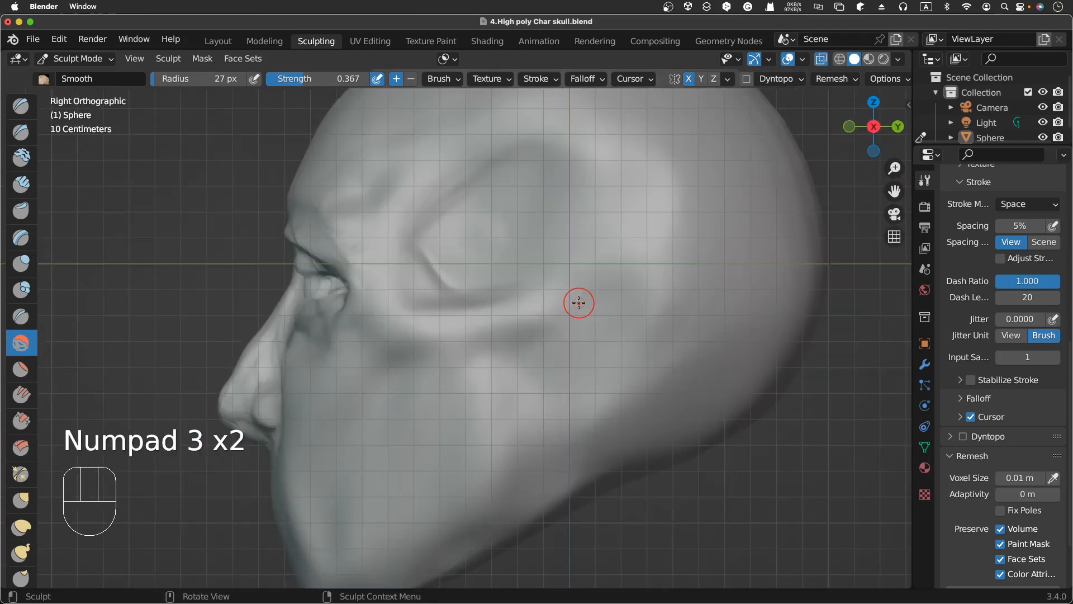
{"action": "scroll", "coordinate": [578, 302], "scroll_direction": "right", "scroll_amount": 10}
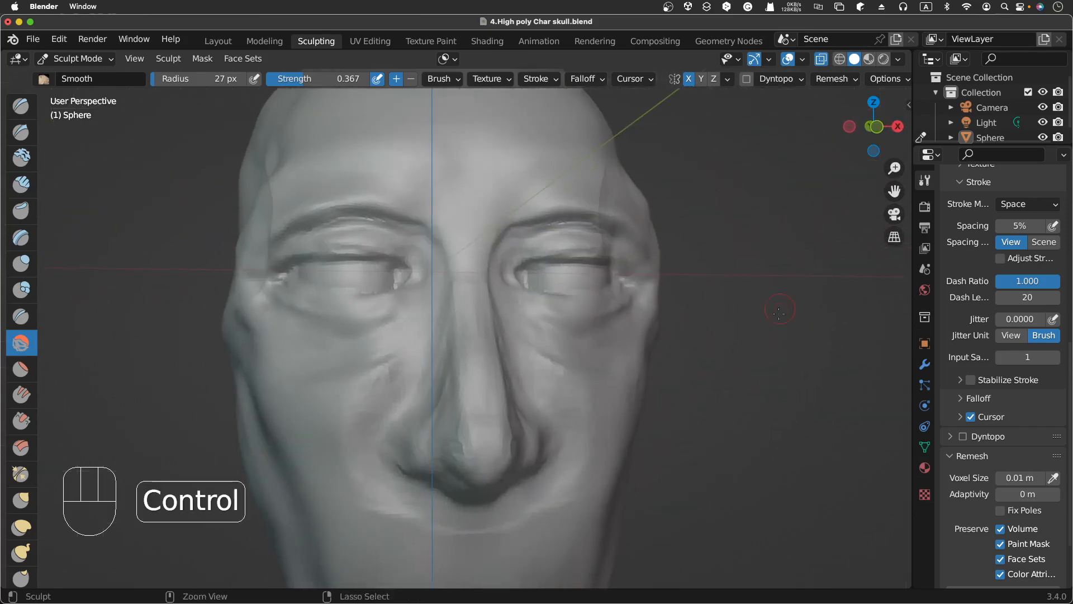
{"action": "middle_click_drag", "start_coordinate": [799, 336], "coordinate": [765, 378], "text": "ctrl"}
{"action": "scroll", "coordinate": [765, 377], "scroll_direction": "left", "scroll_amount": 2}
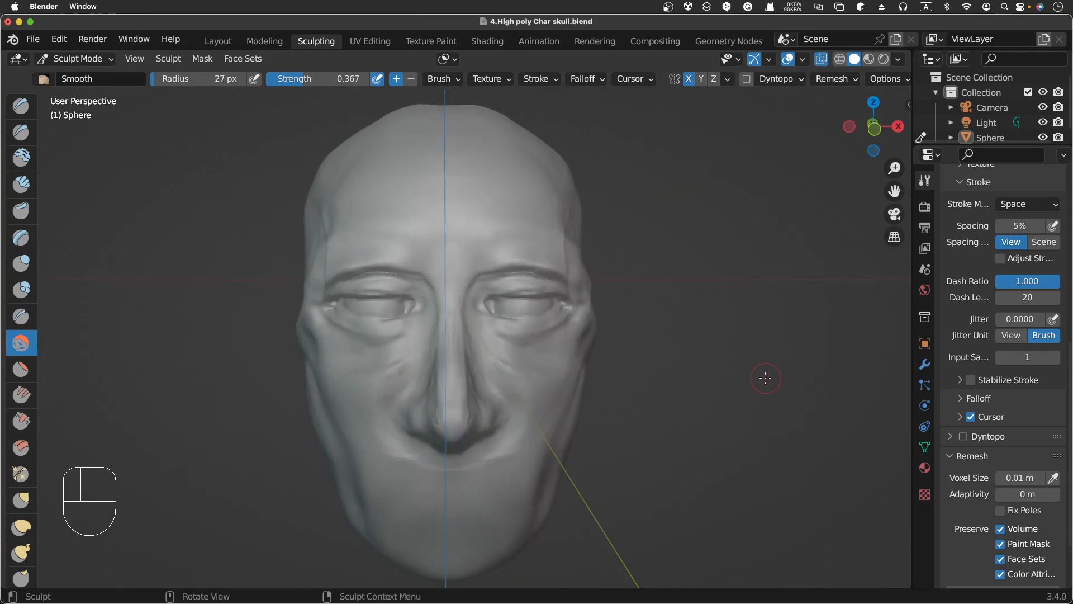
{"action": "scroll", "coordinate": [765, 378], "scroll_direction": "right", "scroll_amount": 2}
{"action": "scroll", "coordinate": [765, 378], "scroll_direction": "left", "scroll_amount": 2}
{"action": "scroll", "coordinate": [765, 378], "scroll_direction": "right", "scroll_amount": 2}
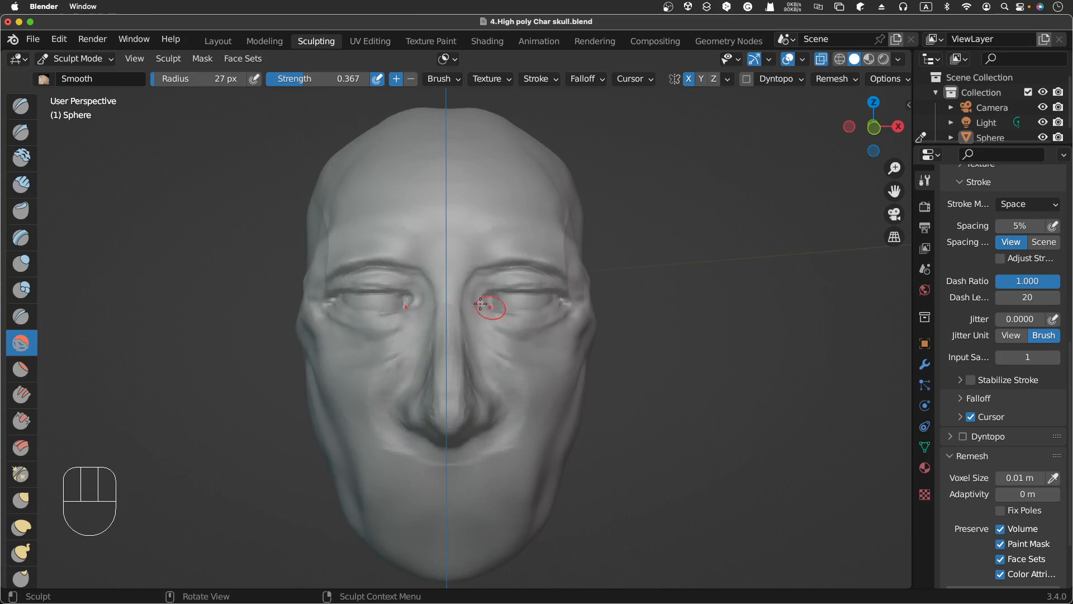
Step: Switch to the Grab brush and pull the outer corner of the eye outward and upward
{"action": "left_click", "coordinate": [25, 532]}
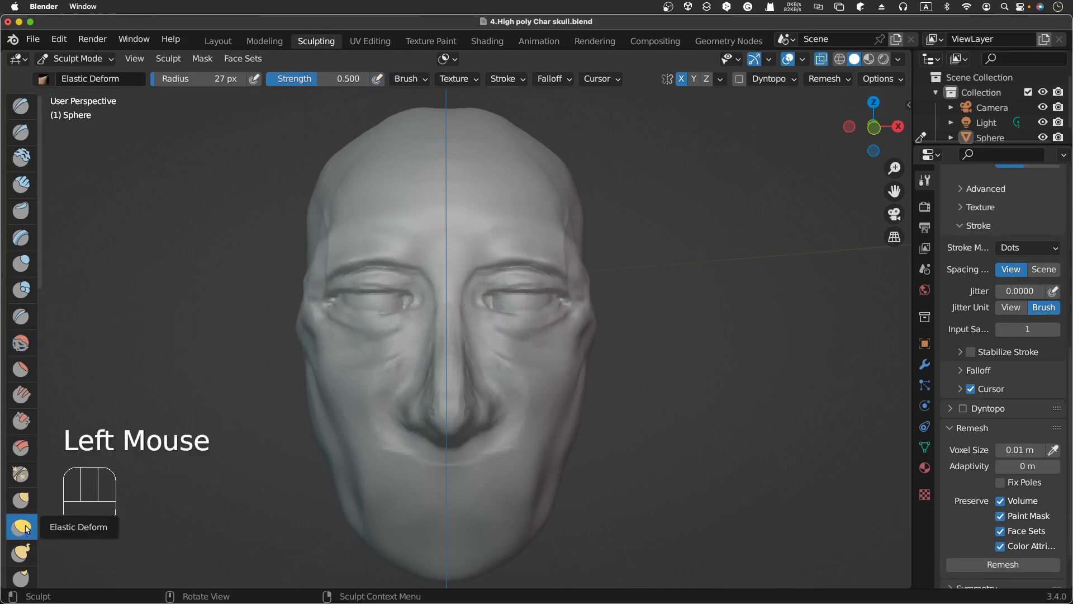
{"action": "left_click", "coordinate": [32, 506]}
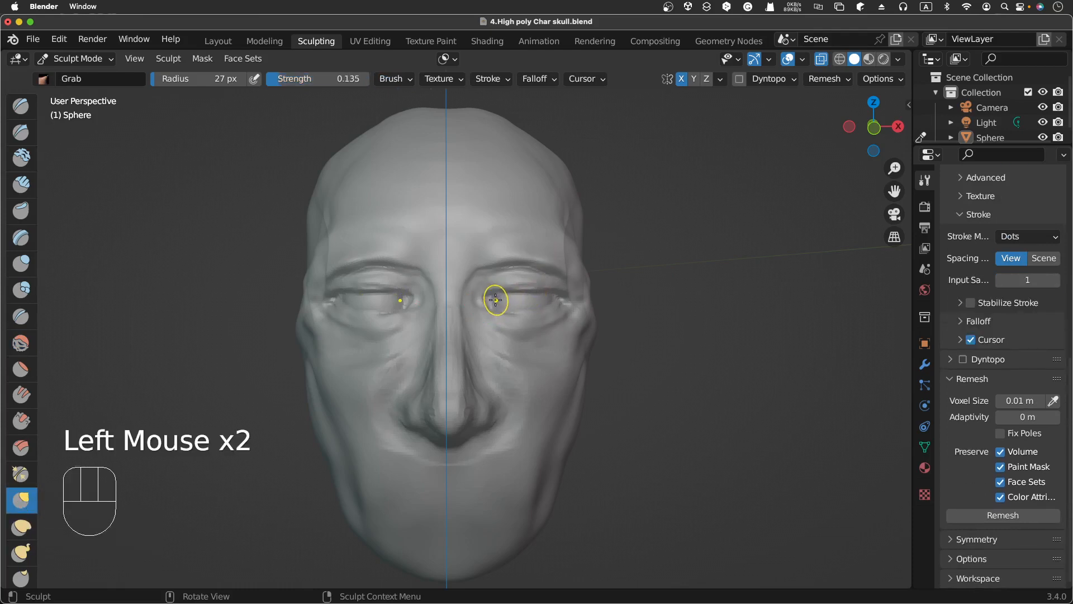
{"action": "mouse_move", "coordinate": [495, 300]}
{"action": "left_mouse_down"}
{"action": "mouse_move", "coordinate": [474, 298]}
{"action": "mouse_move", "coordinate": [532, 286]}
{"action": "left_mouse_up"}
{"action": "left_click_drag", "start_coordinate": [535, 285], "coordinate": [560, 293]}
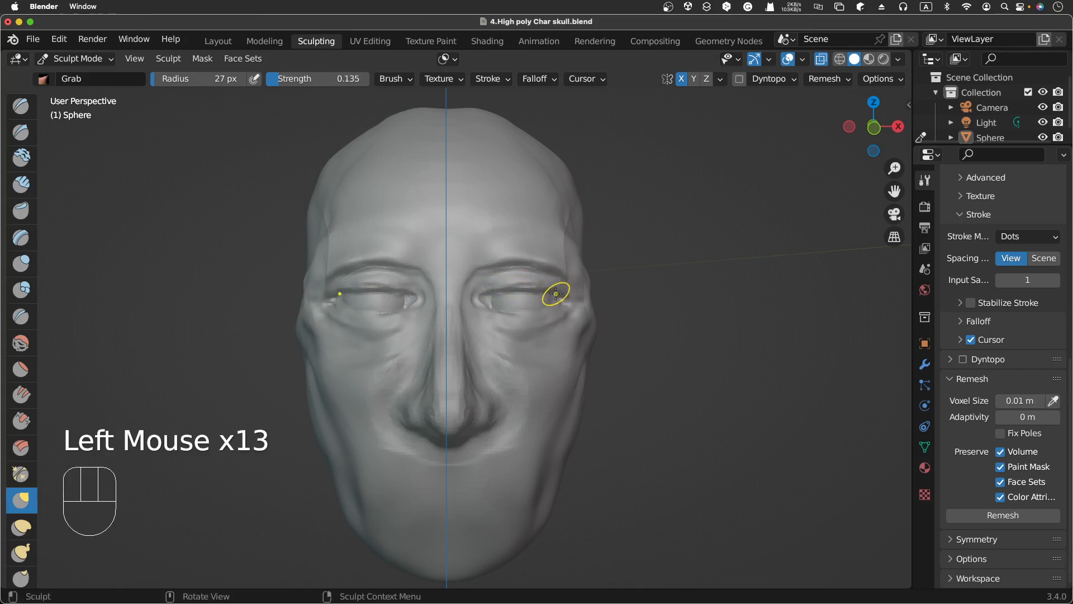
Step: Set the Grab radius to 41 px and strength to 0.215, then reshape the outer eye corner
{"action": "key", "text": "f"}
{"action": "left_click", "coordinate": [558, 269]}
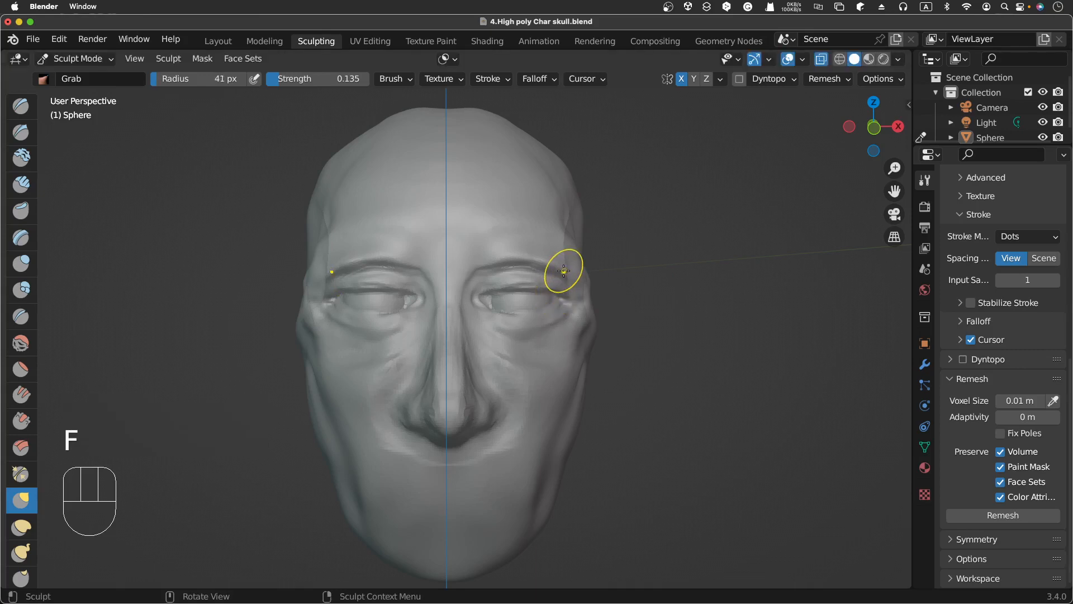
{"action": "key", "text": "shift+f"}
{"action": "left_click", "coordinate": [572, 248]}
{"action": "left_click_drag", "start_coordinate": [563, 295], "coordinate": [563, 296]}
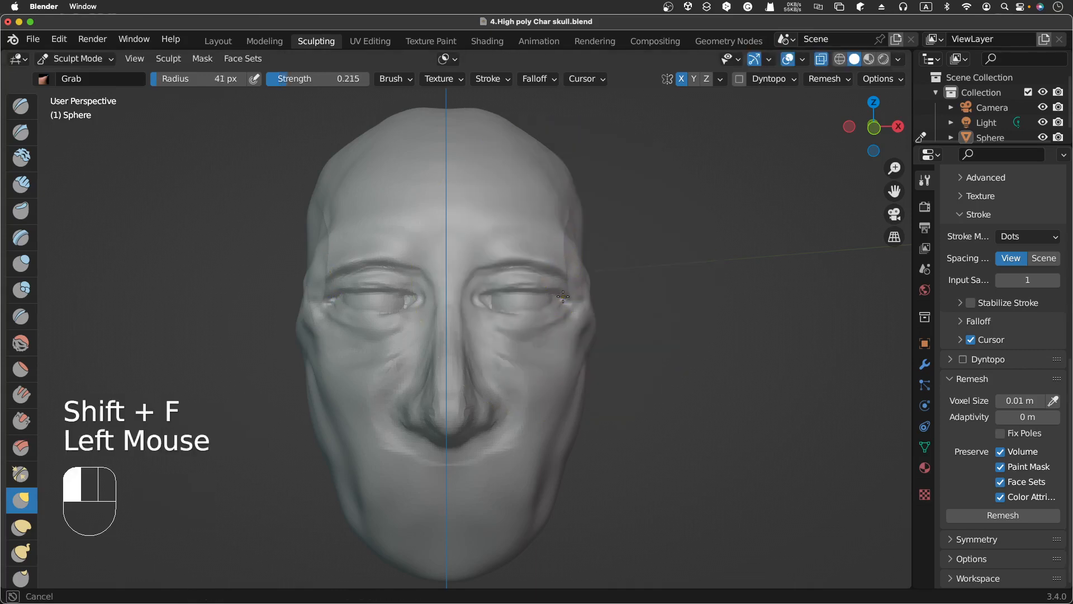
{"action": "left_click_drag", "start_coordinate": [559, 293], "coordinate": [553, 290]}
{"action": "left_click_drag", "start_coordinate": [559, 297], "coordinate": [554, 291]}
{"action": "mouse_move", "coordinate": [559, 300]}
{"action": "left_mouse_down"}
{"action": "mouse_move", "coordinate": [476, 295]}
{"action": "mouse_move", "coordinate": [478, 303]}
{"action": "left_mouse_up"}
{"action": "mouse_move", "coordinate": [481, 303]}
{"action": "left_mouse_down"}
{"action": "mouse_move", "coordinate": [494, 291]}
{"action": "mouse_move", "coordinate": [566, 284]}
{"action": "left_mouse_up"}
Step: Nudge the outer eye corner and upper lid with several small Grab dabs
{"action": "left_click", "coordinate": [522, 283]}
{"action": "left_click", "coordinate": [537, 286]}
{"action": "left_click", "coordinate": [534, 284]}
{"action": "left_click", "coordinate": [556, 294]}
{"action": "left_click", "coordinate": [559, 294]}
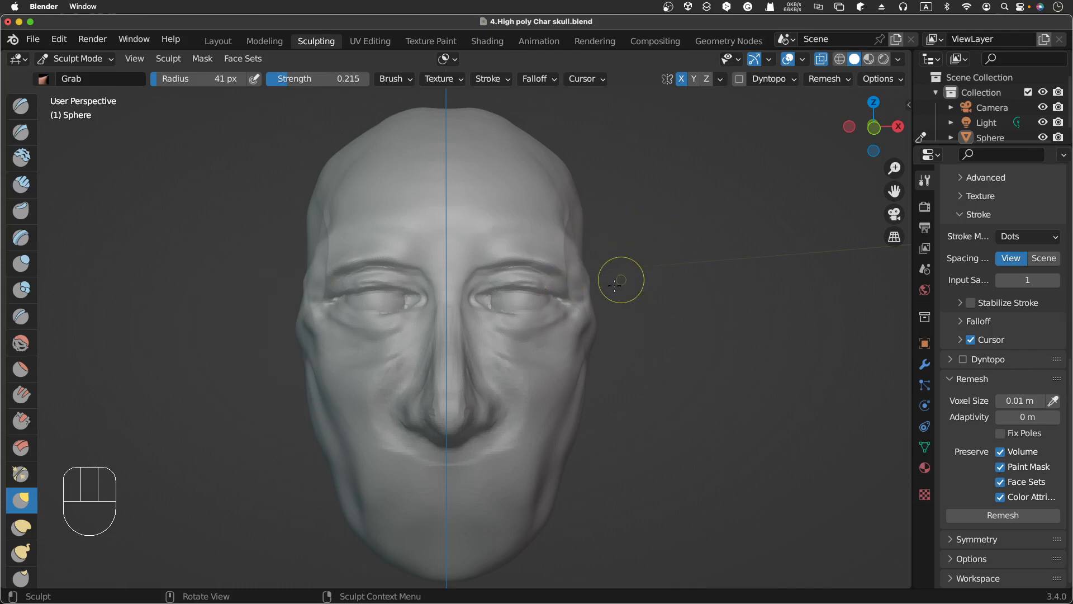
Step: Switch to the Draw brush, set radius to 33 px, and build up the upper eyelid from the inner corner
{"action": "left_click", "coordinate": [21, 105]}
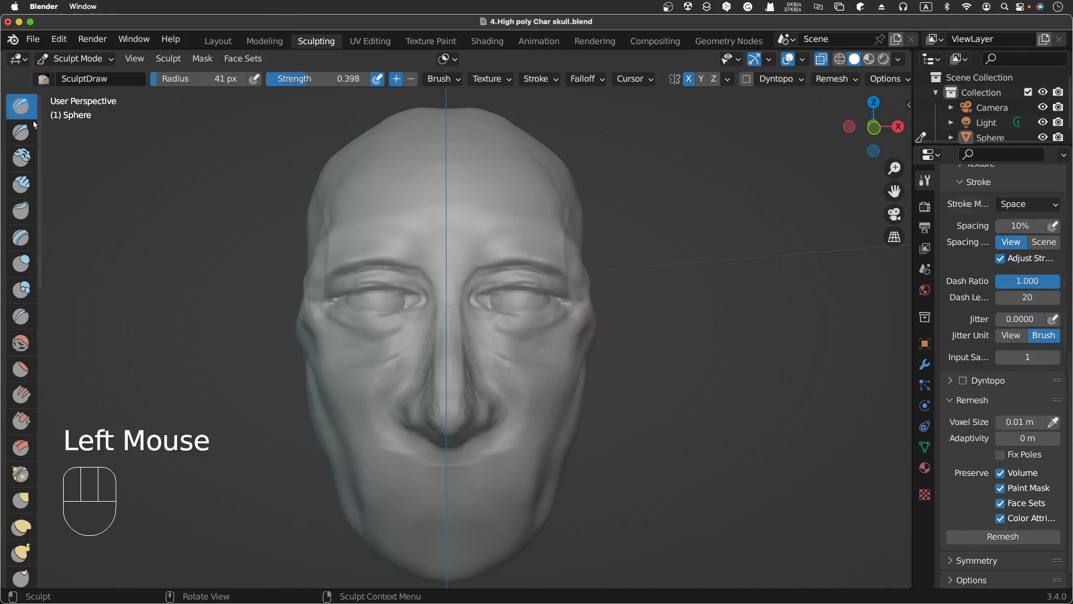
{"action": "key", "text": "f"}
{"action": "left_click", "coordinate": [518, 305]}
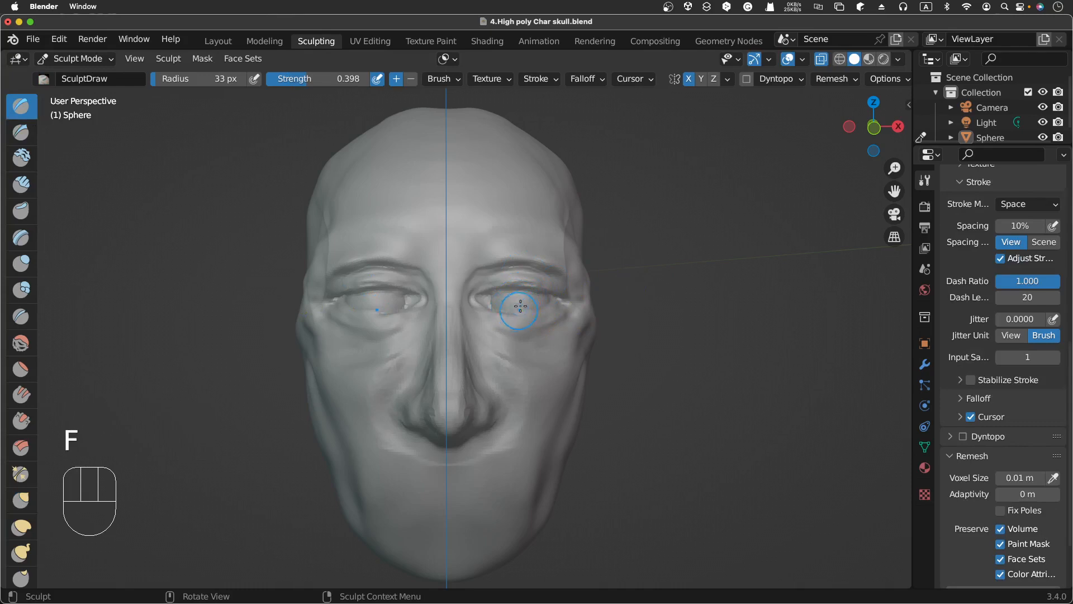
{"action": "left_click", "coordinate": [485, 299]}
{"action": "left_click", "coordinate": [484, 297]}
{"action": "left_click", "coordinate": [484, 296]}
{"action": "left_click", "coordinate": [483, 295]}
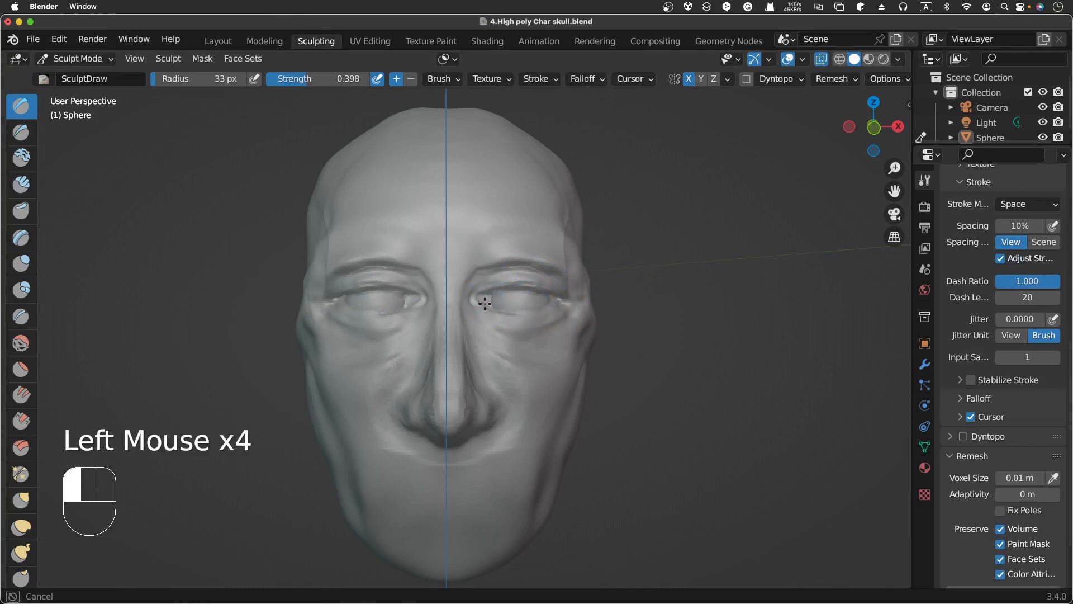
{"action": "left_click", "coordinate": [482, 292]}
{"action": "left_click", "coordinate": [499, 286]}
{"action": "left_click", "coordinate": [517, 279]}
{"action": "left_click", "coordinate": [481, 298]}
{"action": "left_click", "coordinate": [488, 300]}
{"action": "left_click_drag", "start_coordinate": [493, 303], "coordinate": [498, 300]}
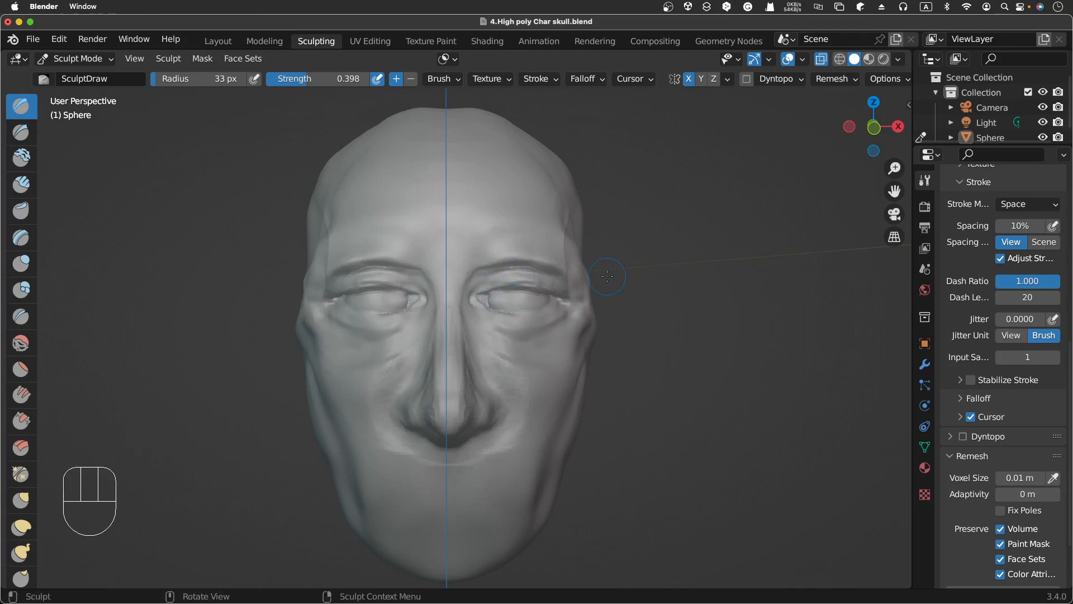
Step: Draw strokes along the lower eyelid from the outer corner toward the middle
{"action": "left_click_drag", "start_coordinate": [549, 306], "coordinate": [523, 314]}
{"action": "left_click_drag", "start_coordinate": [544, 309], "coordinate": [525, 314]}
{"action": "left_click_drag", "start_coordinate": [548, 306], "coordinate": [529, 315]}
{"action": "left_click_drag", "start_coordinate": [551, 304], "coordinate": [535, 312]}
{"action": "left_click_drag", "start_coordinate": [550, 304], "coordinate": [537, 311]}
{"action": "left_click_drag", "start_coordinate": [559, 299], "coordinate": [546, 305]}
{"action": "left_click_drag", "start_coordinate": [558, 298], "coordinate": [552, 299]}
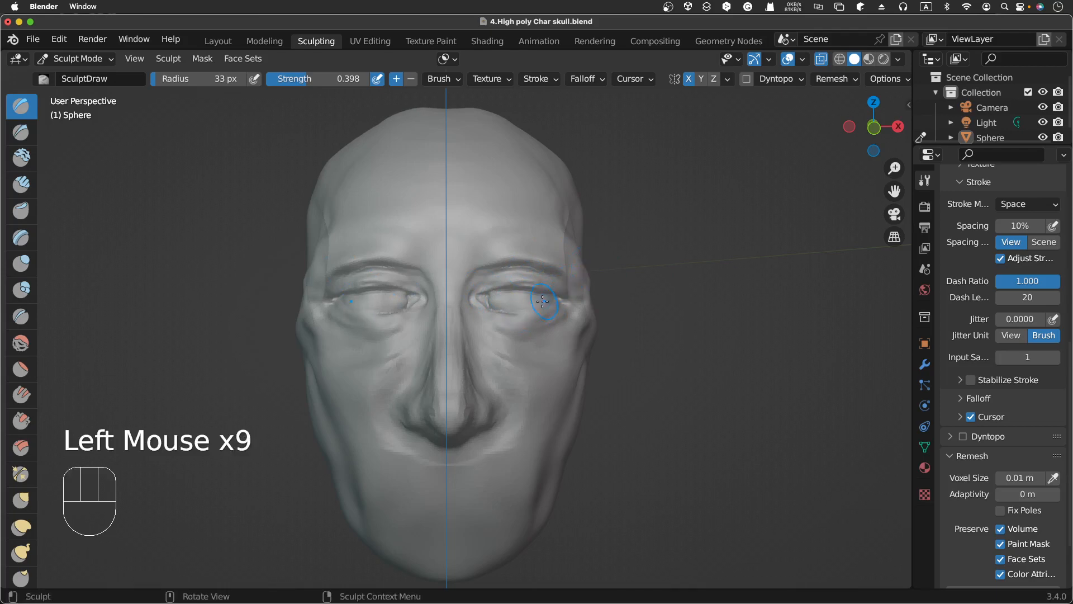
Step: Set the Draw radius to 21 px and carve with inverted Draw along the lower eyelid crease
{"action": "key", "text": "f"}
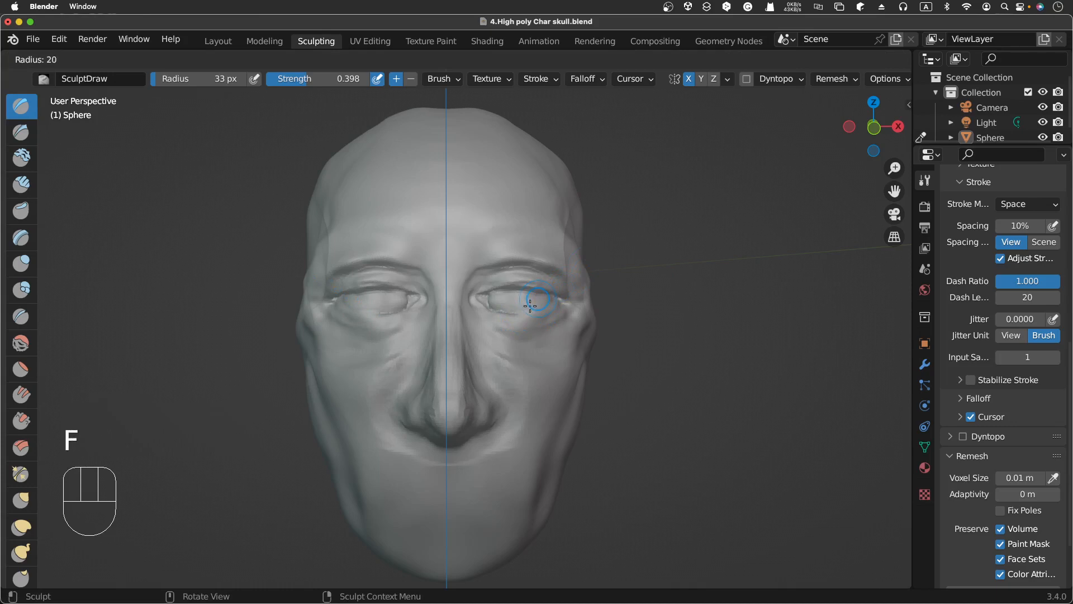
{"action": "left_click", "coordinate": [527, 307]}
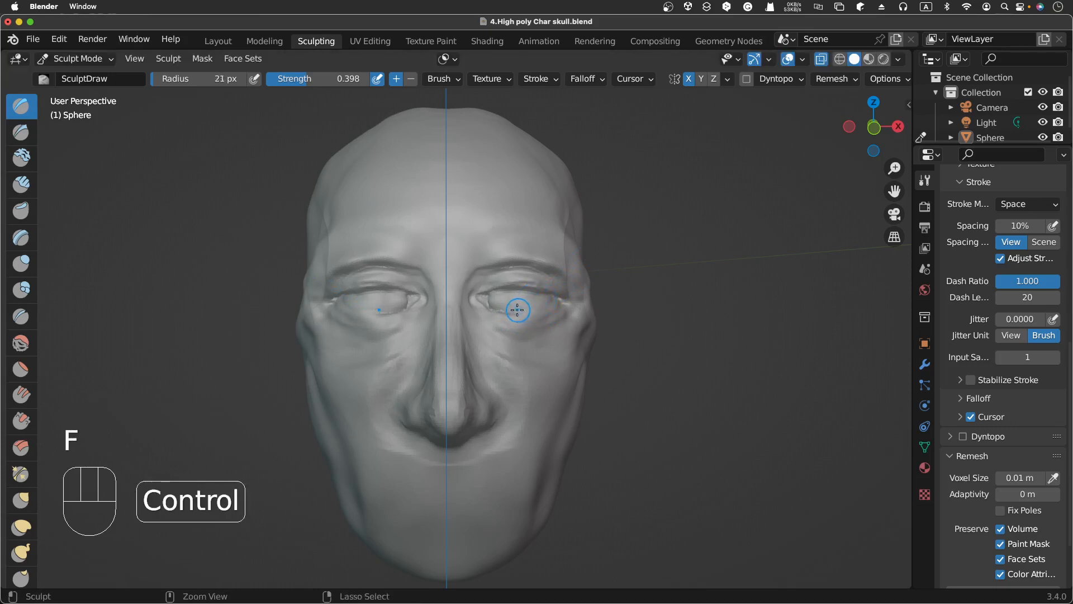
{"action": "left_click", "coordinate": [517, 309], "text": "ctrl"}
{"action": "left_click", "coordinate": [517, 306], "text": "ctrl"}
{"action": "left_click", "coordinate": [520, 306], "text": "ctrl"}
{"action": "left_click", "coordinate": [520, 307], "text": "ctrl"}
{"action": "left_click", "coordinate": [526, 307], "text": "ctrl"}
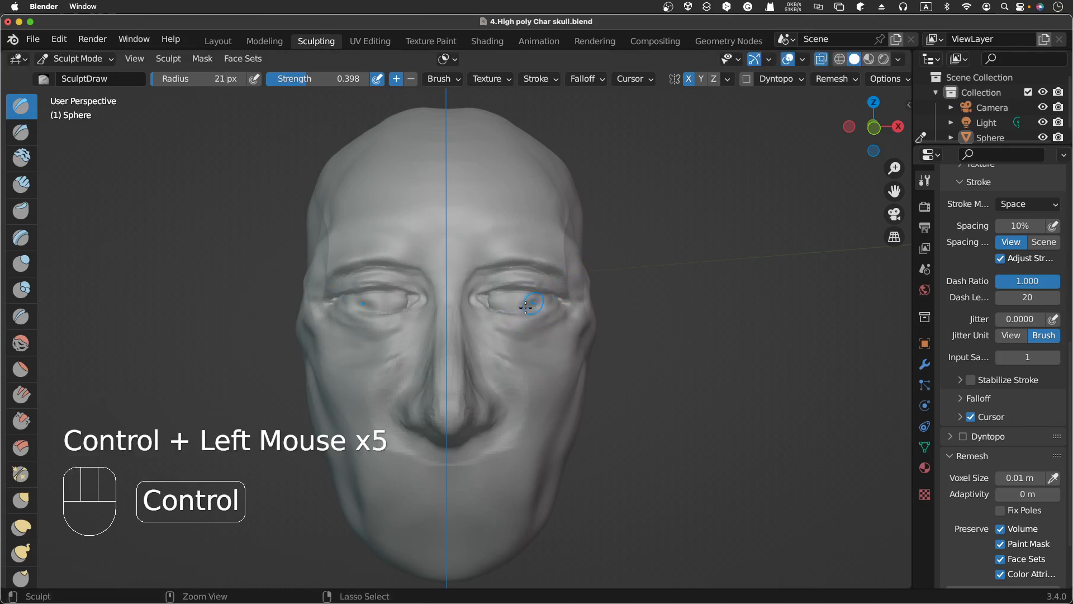
{"action": "left_click", "coordinate": [523, 307], "text": "ctrl"}
{"action": "left_click", "coordinate": [513, 311], "text": "ctrl"}
{"action": "left_click", "coordinate": [510, 310], "text": "ctrl"}
{"action": "left_click", "coordinate": [507, 311], "text": "ctrl"}
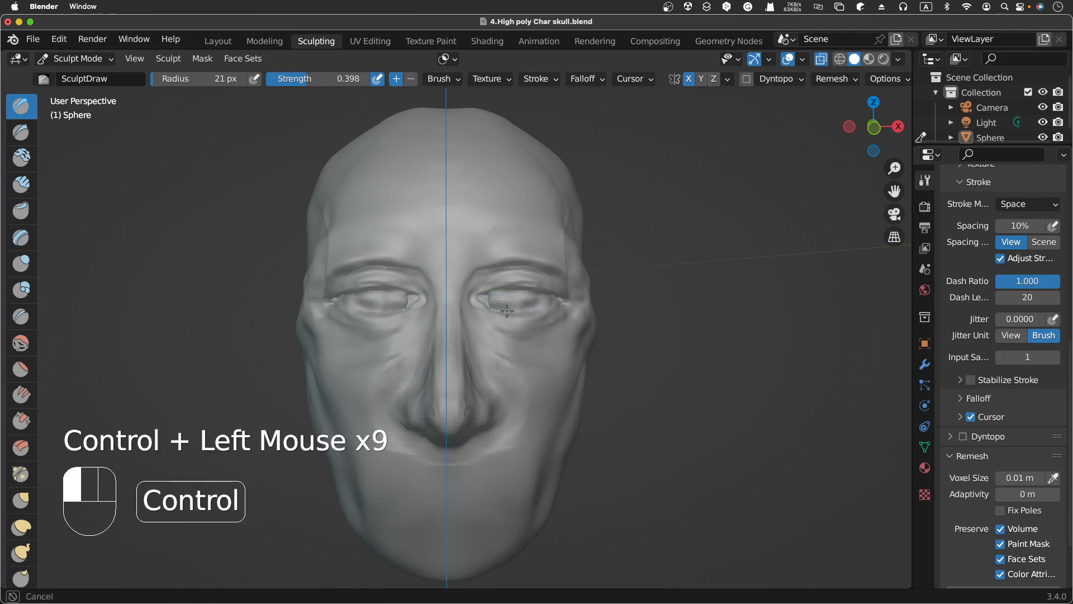
{"action": "left_click", "coordinate": [505, 311], "text": "ctrl"}
{"action": "left_click", "coordinate": [496, 313], "text": "ctrl"}
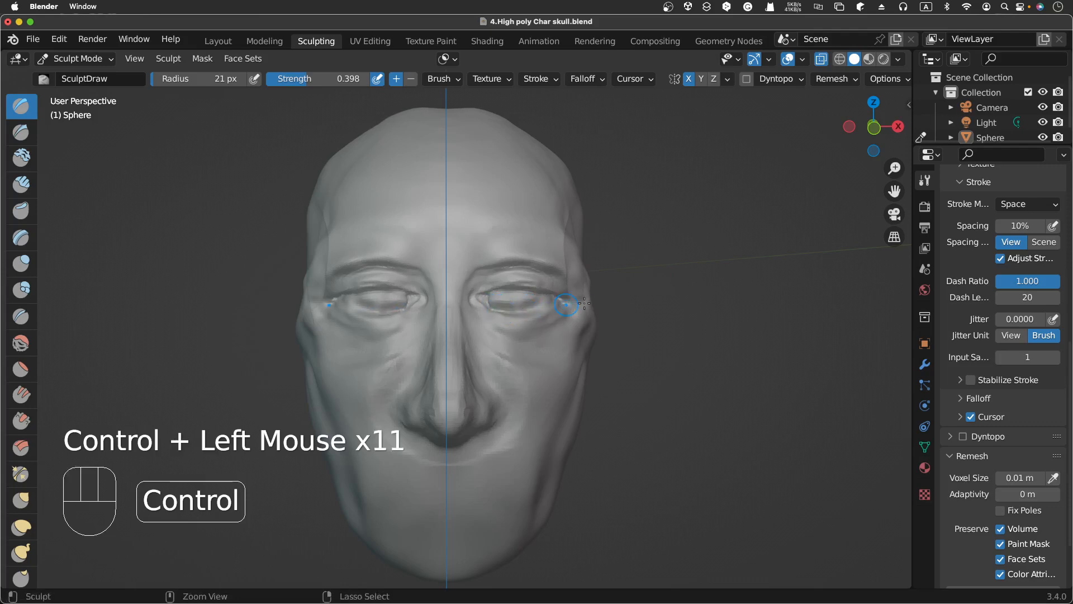
Step: Draw along the lower eyelid from the inner corner to the outer corner
{"action": "left_click", "coordinate": [487, 308]}
{"action": "left_click", "coordinate": [491, 307]}
{"action": "left_click", "coordinate": [495, 307]}
{"action": "left_click", "coordinate": [499, 311]}
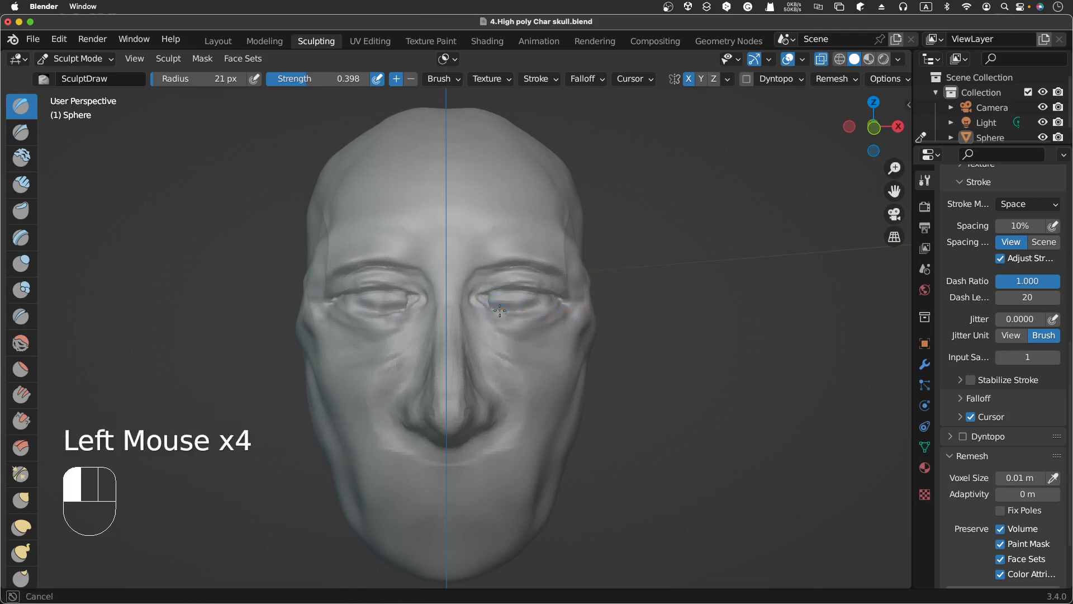
{"action": "left_click", "coordinate": [511, 309]}
{"action": "left_click", "coordinate": [529, 310]}
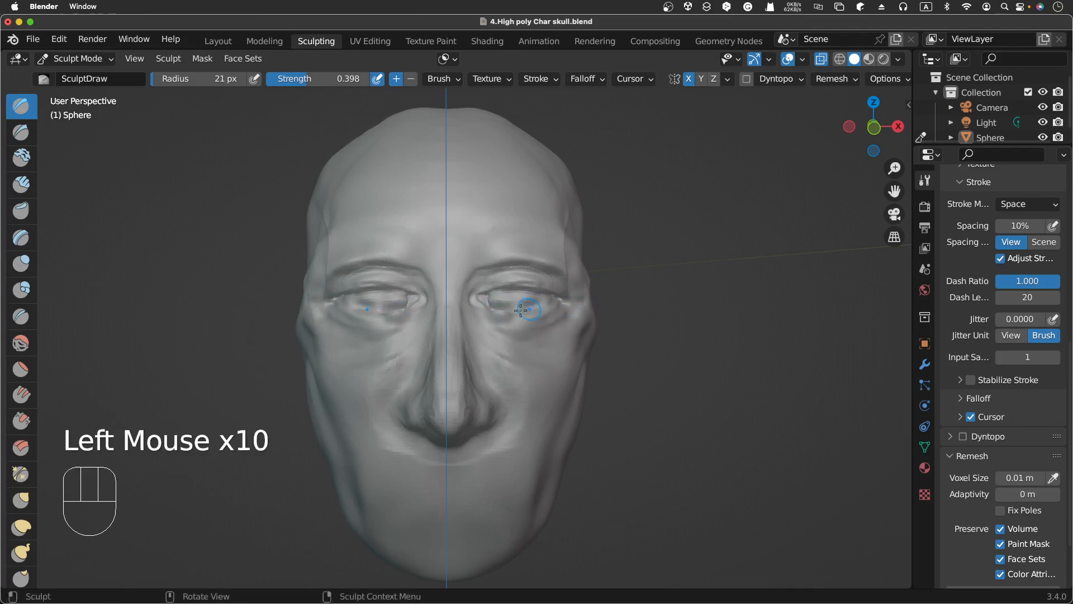
{"action": "left_click", "coordinate": [536, 308]}
{"action": "left_click", "coordinate": [543, 306]}
{"action": "left_click", "coordinate": [558, 304]}
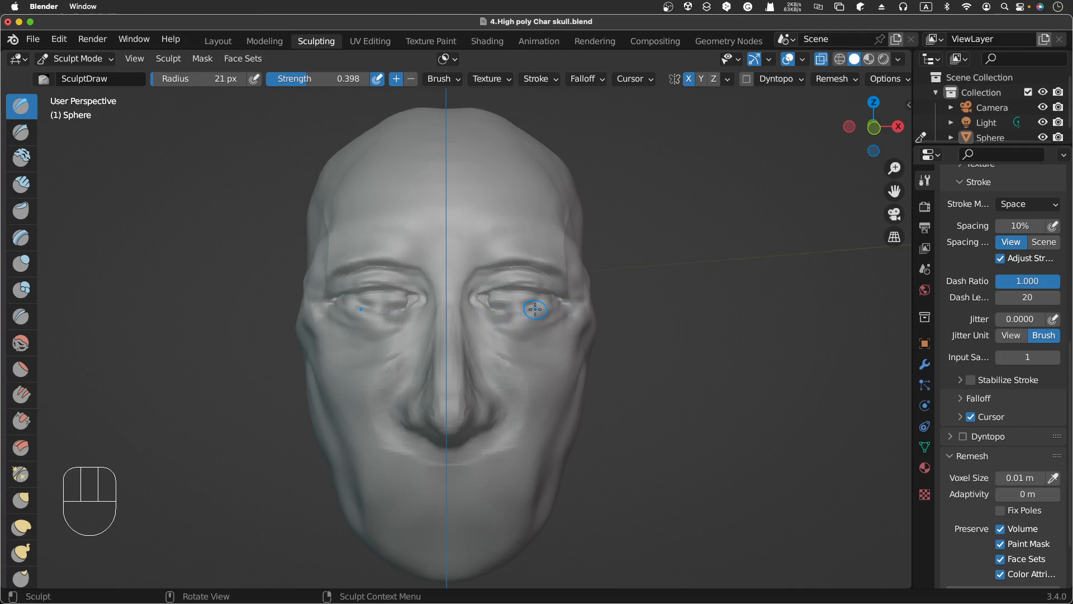
Step: Undo the last few Draw strokes on the lower eyelid
{"action": "key", "text": "super+z"}
{"action": "key", "text": "super+z"}
{"action": "key", "text": "super+z"}
{"action": "key", "text": "super+z"}
{"action": "key", "text": "super+z"}
{"action": "key", "text": "super+z"}
{"action": "key", "text": "super+z"}
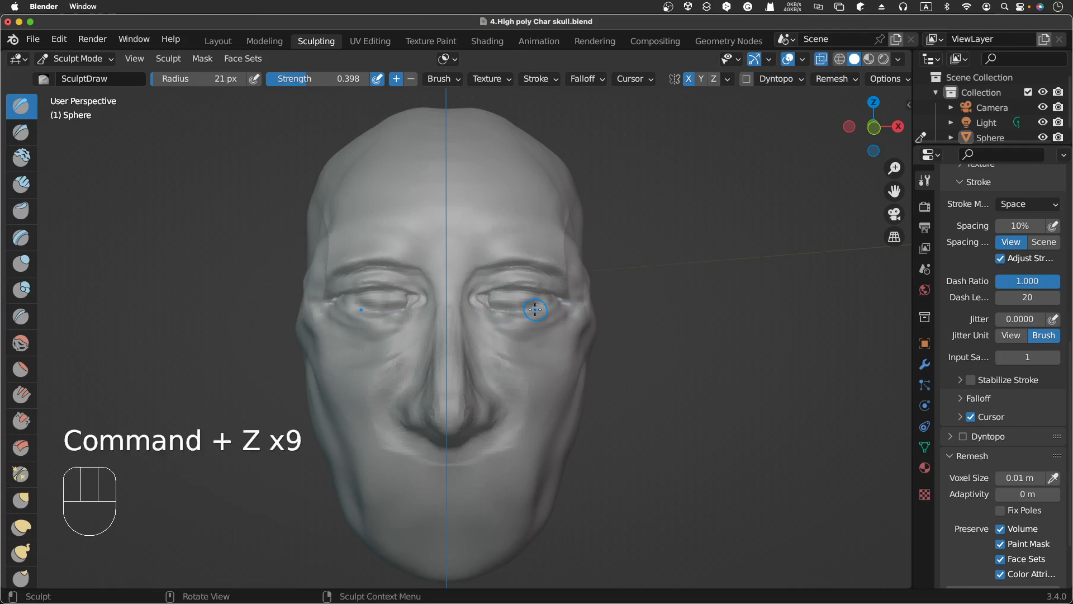
Step: Carve a crease beneath the eye with the inverted Draw brush
{"action": "middle_click_drag", "start_coordinate": [535, 309], "coordinate": [636, 251], "text": "ctrl"}
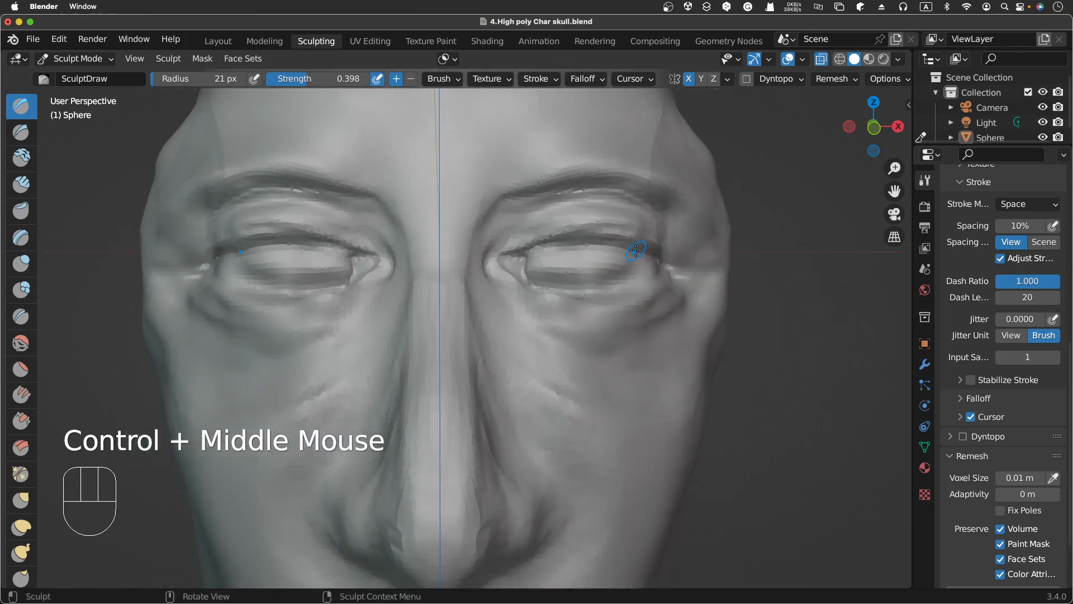
{"action": "scroll", "coordinate": [636, 251], "scroll_direction": "right", "scroll_amount": 10}
{"action": "scroll", "coordinate": [636, 251], "scroll_direction": "left", "scroll_amount": 8}
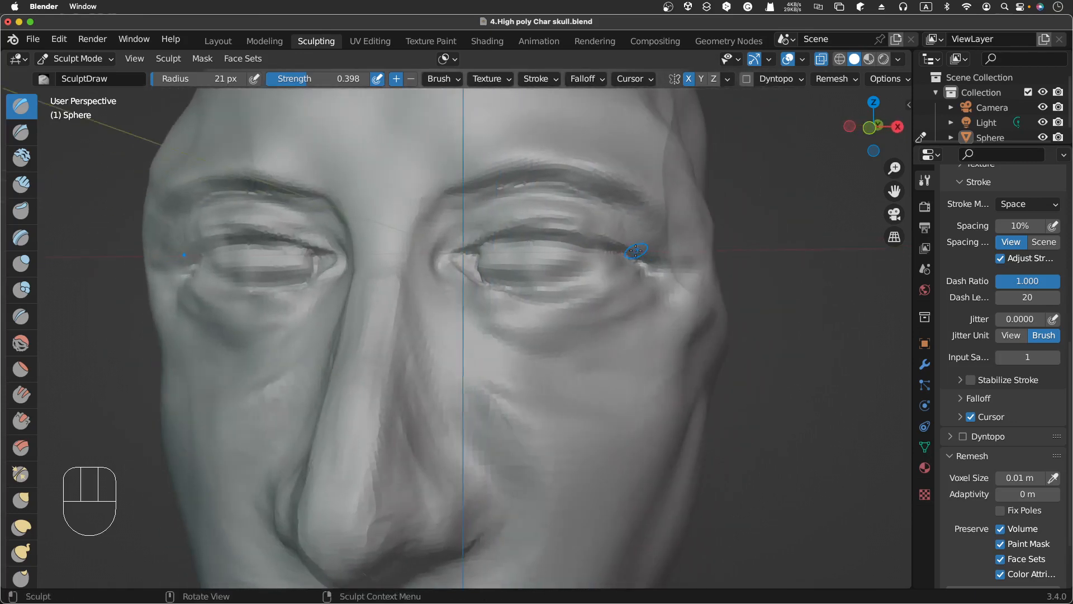
{"action": "scroll", "coordinate": [636, 251], "scroll_direction": "right", "scroll_amount": 8}
{"action": "scroll", "coordinate": [636, 251], "scroll_direction": "left", "scroll_amount": 6}
{"action": "scroll", "coordinate": [635, 251], "scroll_direction": "up", "scroll_amount": 8}
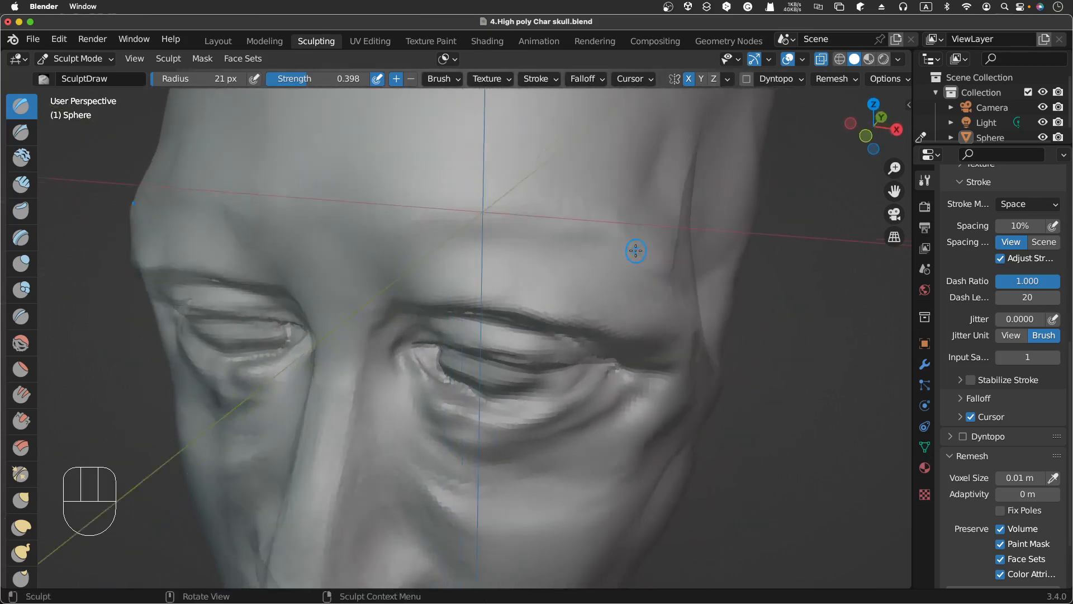
{"action": "scroll", "coordinate": [635, 251], "scroll_direction": "down", "scroll_amount": 5}
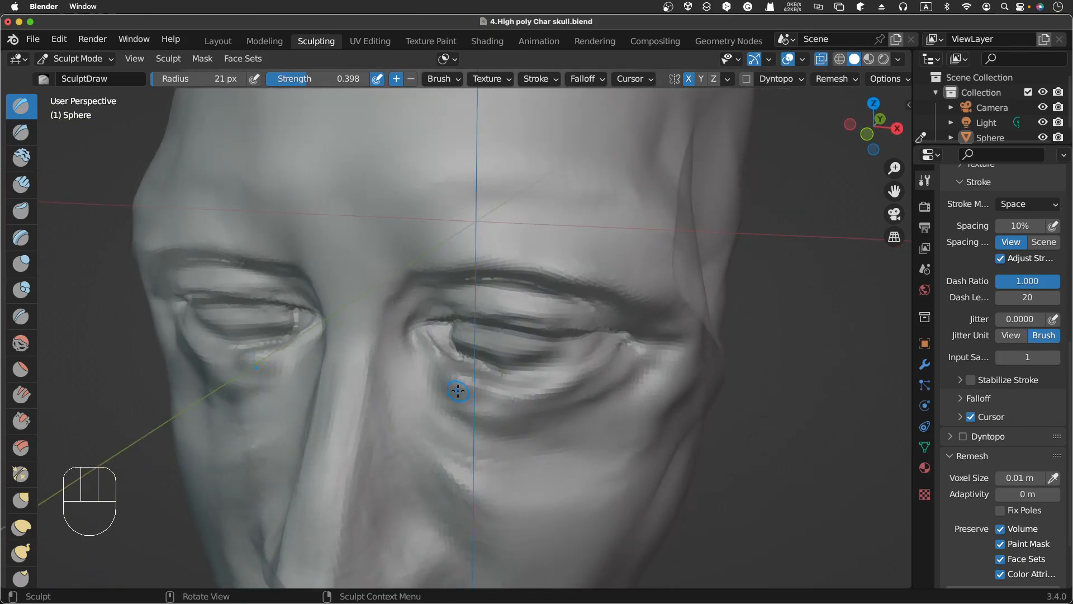
{"action": "left_click_drag", "start_coordinate": [468, 389], "coordinate": [514, 396], "text": "ctrl"}
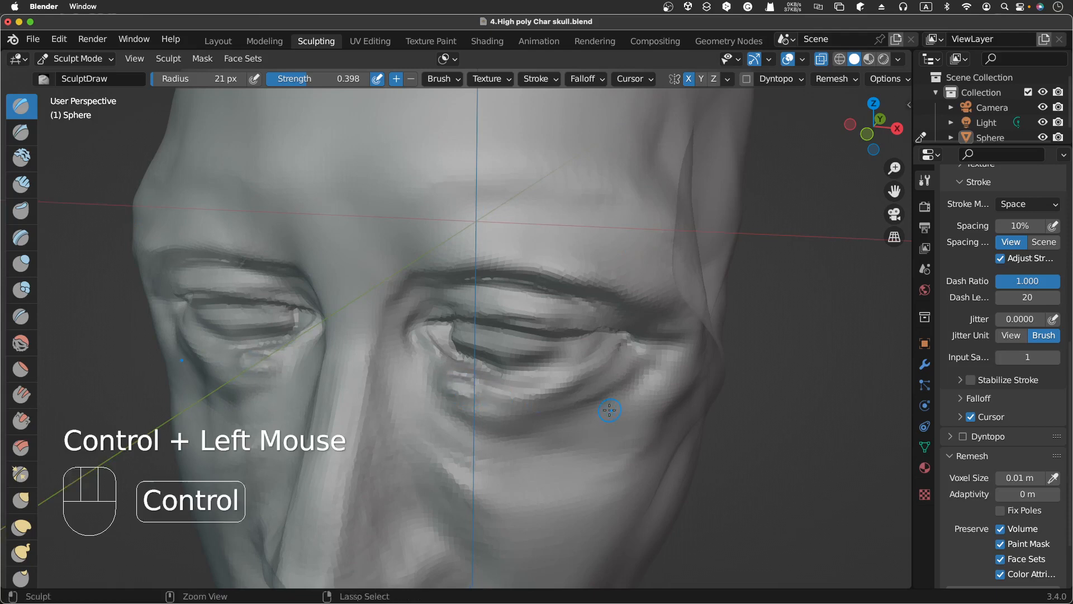
Step: Voxel-remesh the sculpt at the 0.01 m voxel size
{"action": "key", "text": "ctrl+r"}
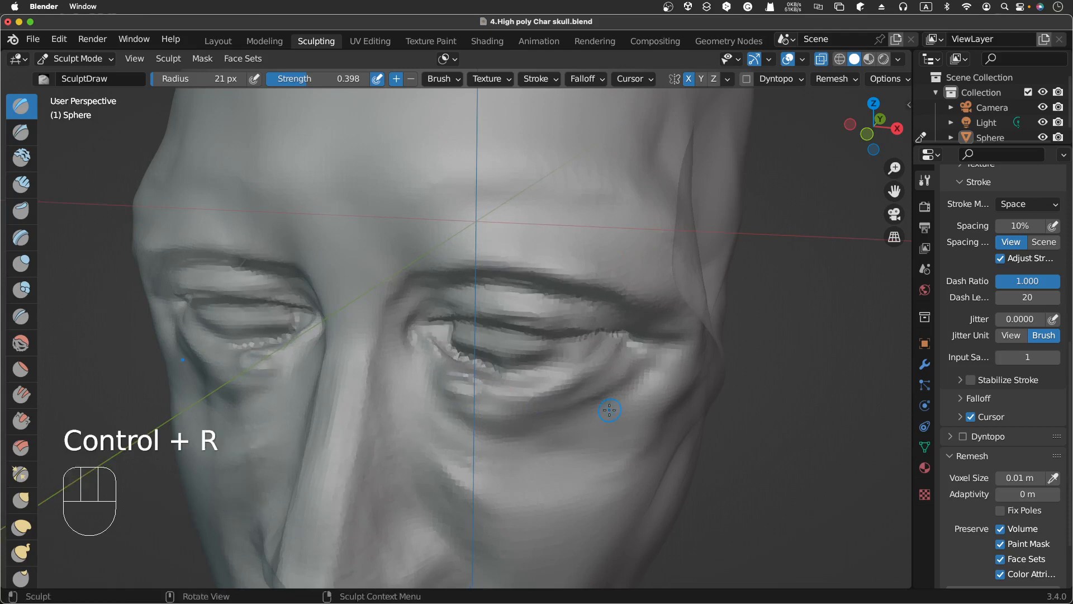
{"action": "key", "text": "ctrl"}
{"action": "key", "text": "ctrl+r"}
Step: Orbit and zoom around the eyes to examine the remeshed eyelids
{"action": "scroll", "coordinate": [610, 409], "scroll_direction": "down", "scroll_amount": 3}
{"action": "scroll", "coordinate": [609, 410], "scroll_direction": "left", "scroll_amount": 5}
{"action": "scroll", "coordinate": [609, 409], "scroll_direction": "right", "scroll_amount": 5}
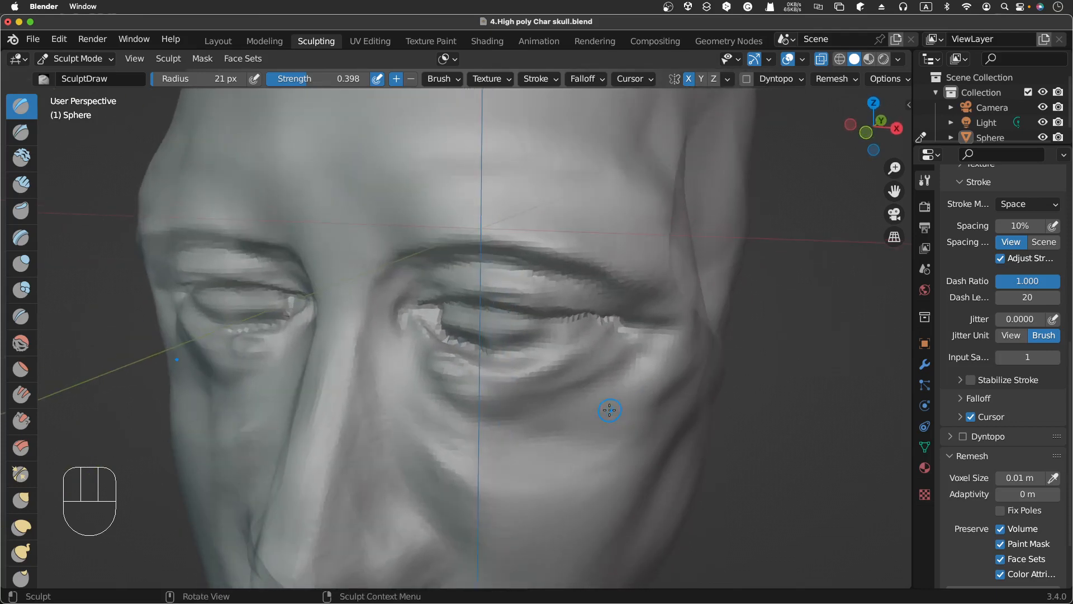
{"action": "scroll", "coordinate": [610, 410], "scroll_direction": "up", "scroll_amount": 3}
{"action": "scroll", "coordinate": [609, 410], "scroll_direction": "left", "scroll_amount": 3}
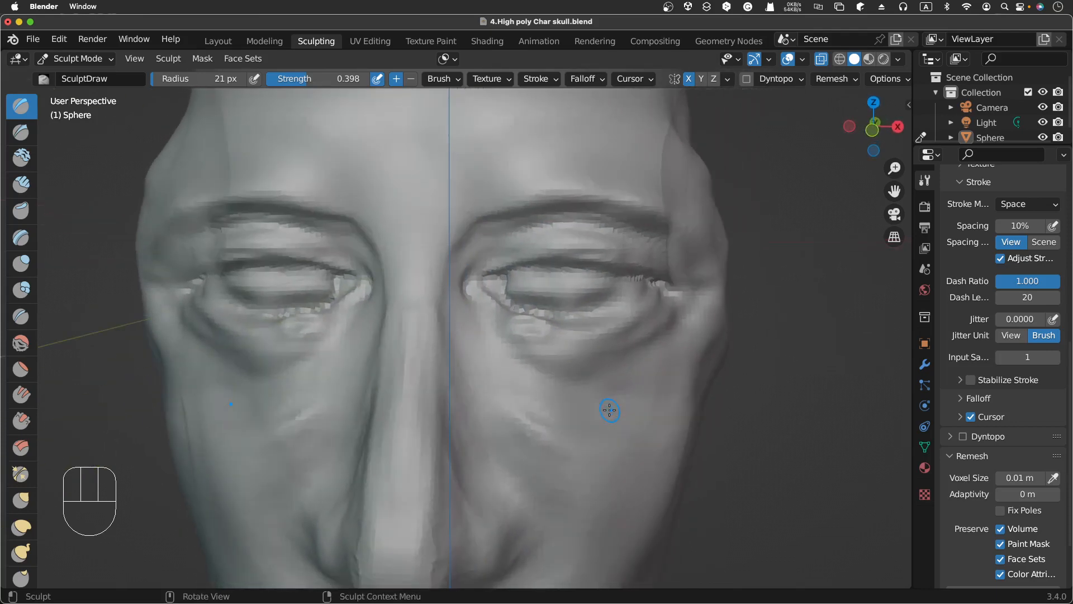
{"action": "scroll", "coordinate": [609, 410], "scroll_direction": "right", "scroll_amount": 2}
{"action": "scroll", "coordinate": [609, 410], "scroll_direction": "up", "scroll_amount": 1}
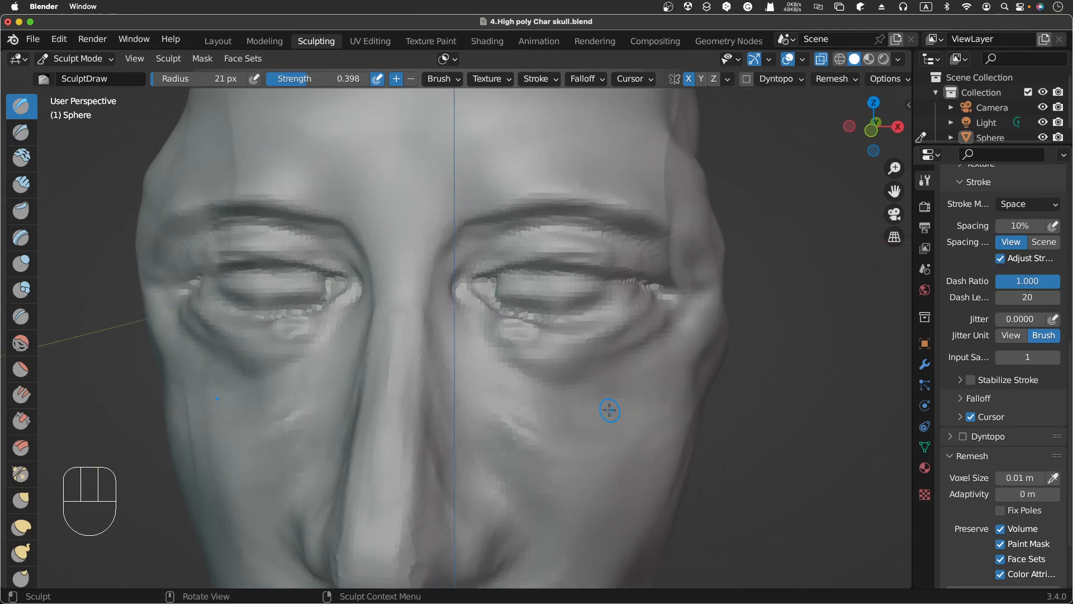
{"action": "scroll", "coordinate": [609, 409], "scroll_direction": "left", "scroll_amount": 1}
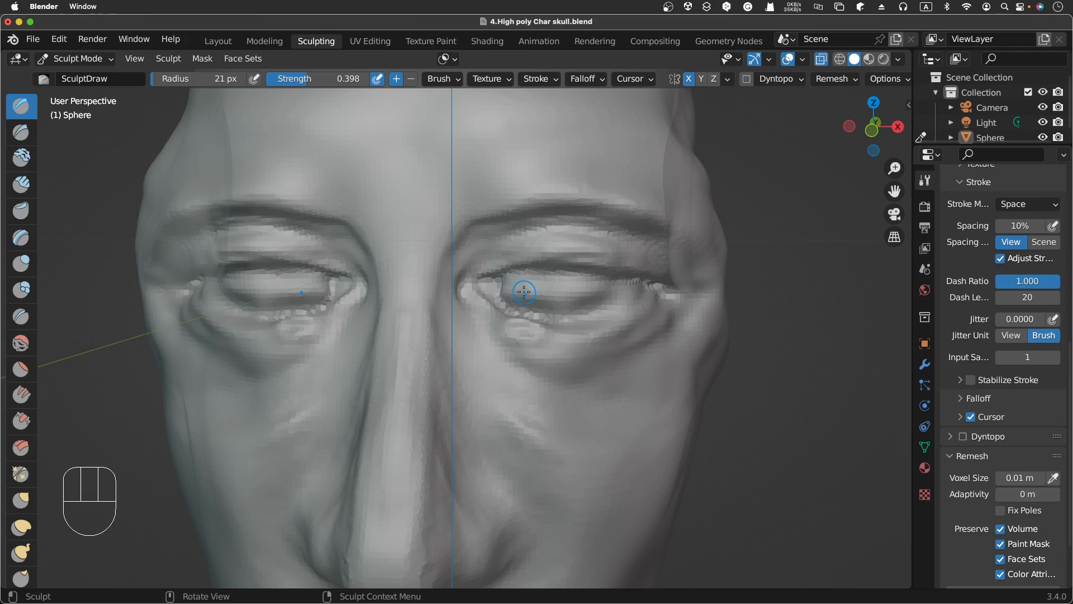
{"action": "scroll", "coordinate": [546, 297], "scroll_direction": "left", "scroll_amount": 3}
{"action": "scroll", "coordinate": [547, 296], "scroll_direction": "right", "scroll_amount": 1}
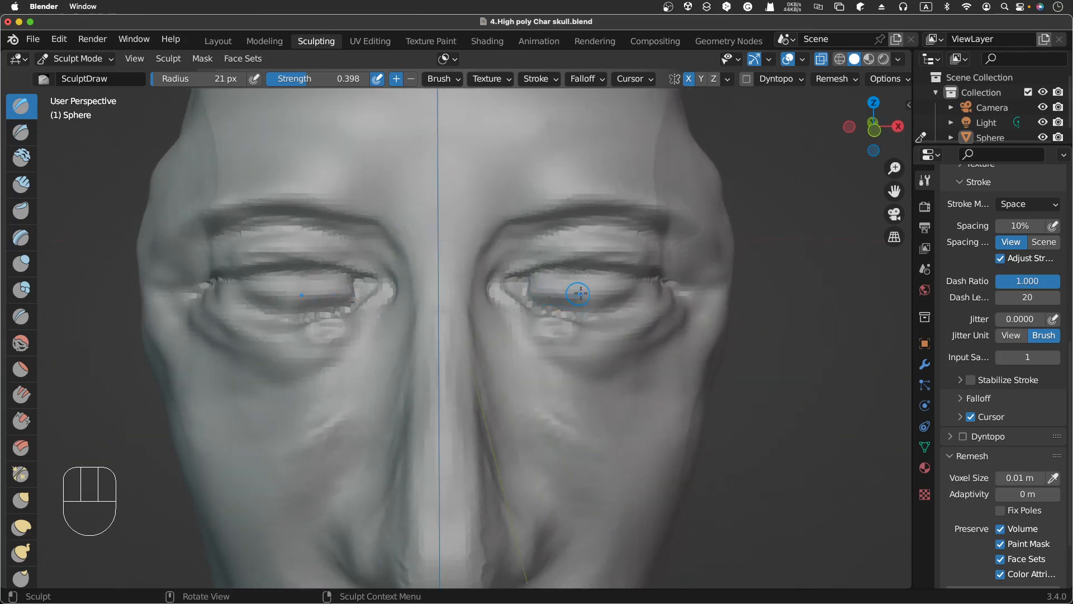
Step: Carve along the upper eyelid fold toward the outer corner with the inverted Draw brush
{"action": "key", "text": "ctrl"}
{"action": "mouse_move", "coordinate": [538, 294]}
{"action": "left_mouse_down", "text": "ctrl"}
{"action": "mouse_move", "coordinate": [587, 290]}
{"action": "mouse_move", "coordinate": [553, 286]}
{"action": "mouse_move", "coordinate": [587, 280]}
{"action": "mouse_move", "coordinate": [560, 281]}
{"action": "mouse_move", "coordinate": [612, 285]}
{"action": "mouse_move", "coordinate": [544, 295]}
{"action": "mouse_move", "coordinate": [621, 291]}
{"action": "mouse_move", "coordinate": [577, 296]}
{"action": "mouse_move", "coordinate": [568, 278]}
{"action": "mouse_move", "coordinate": [621, 280]}
{"action": "left_mouse_up", "text": "ctrl"}
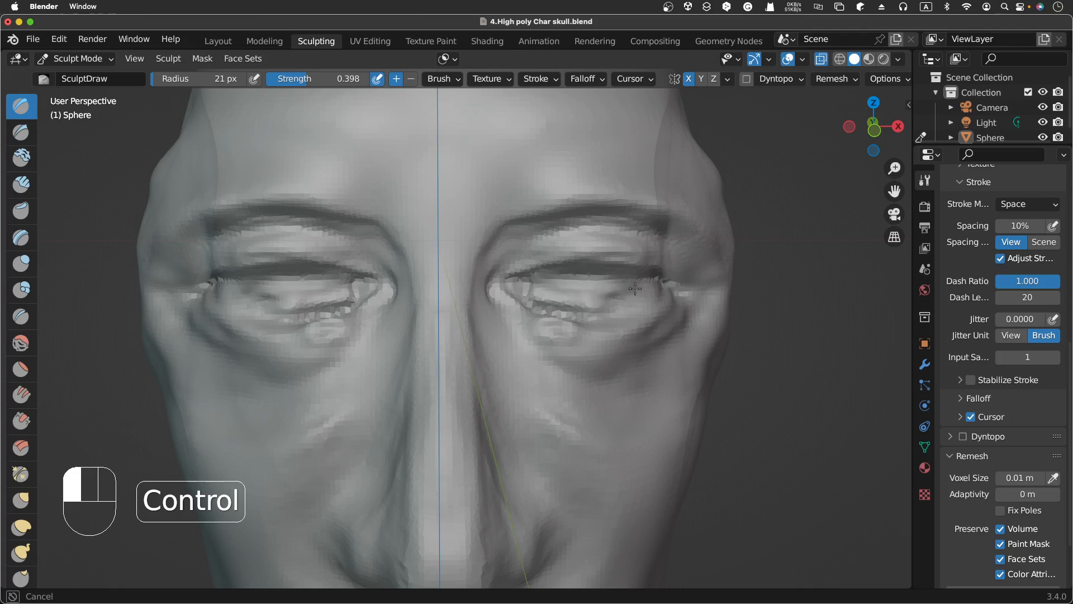
{"action": "left_click_drag", "start_coordinate": [644, 283], "coordinate": [637, 282], "text": "ctrl"}
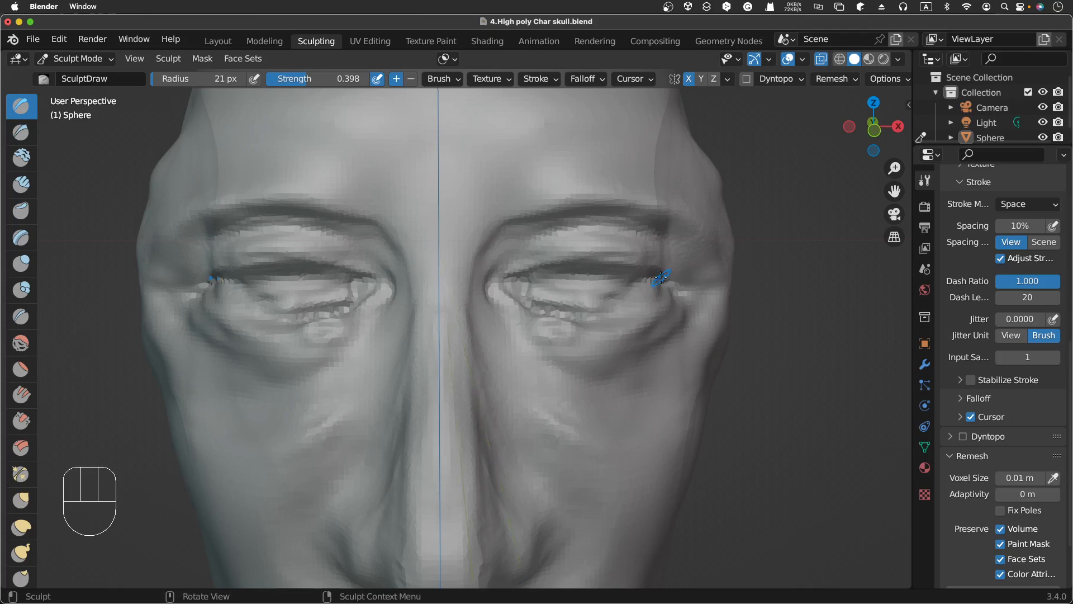
Step: Orbit to inspect the eye and lids from the side
{"action": "scroll", "coordinate": [661, 278], "scroll_direction": "right", "scroll_amount": 5}
{"action": "scroll", "coordinate": [661, 278], "scroll_direction": "right", "scroll_amount": 5}
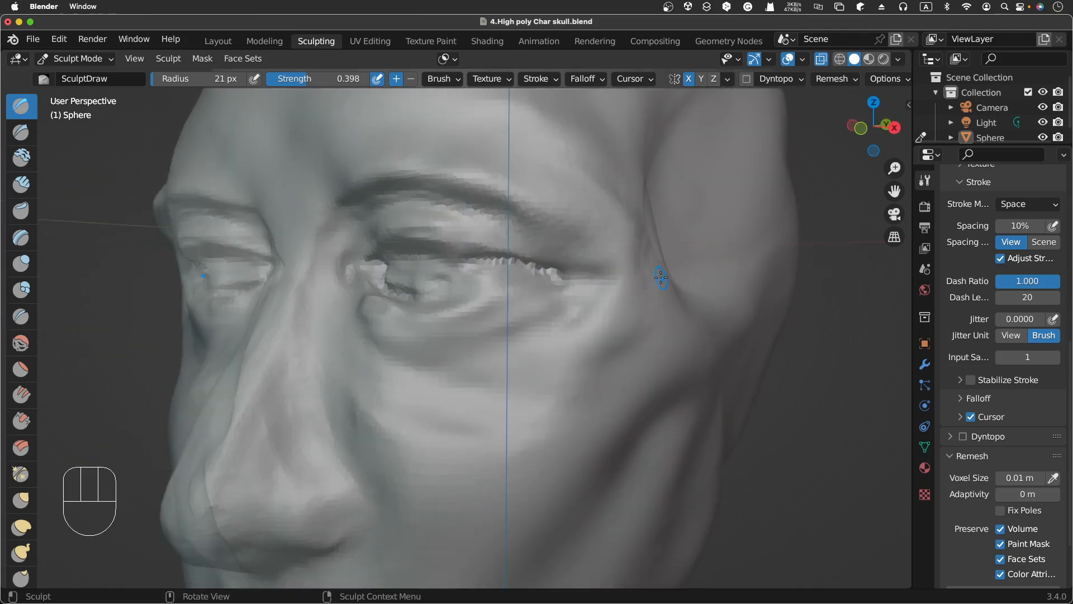
{"action": "scroll", "coordinate": [661, 278], "scroll_direction": "left", "scroll_amount": 5}
{"action": "scroll", "coordinate": [661, 278], "scroll_direction": "right", "scroll_amount": 1}
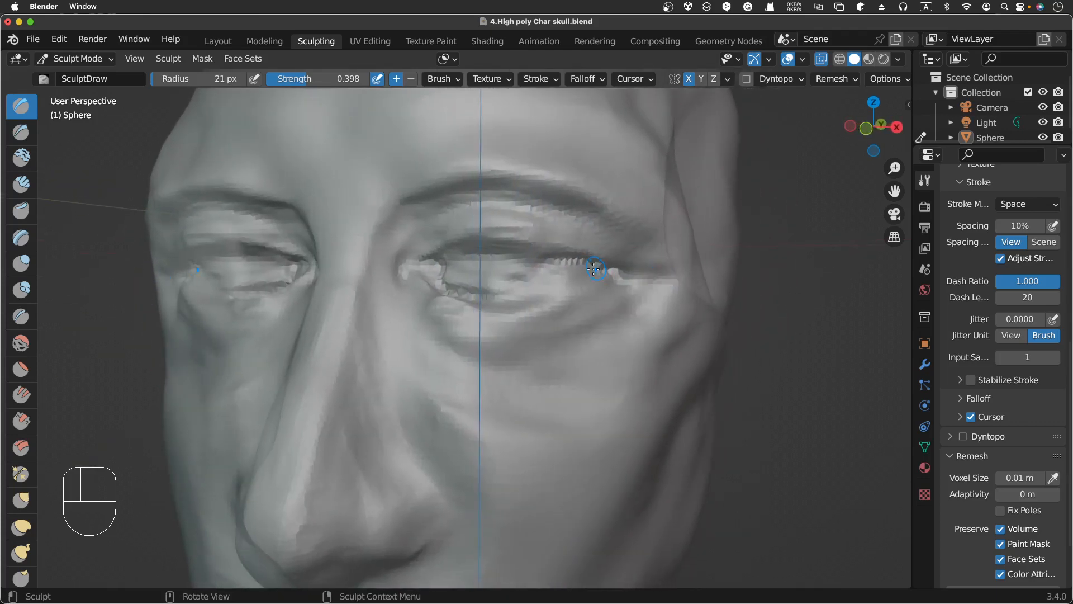
Step: Deepen the upper eyelid crease at the eye's outer corner with short inverted Draw strokes
{"action": "left_click_drag", "start_coordinate": [595, 269], "coordinate": [617, 274]}
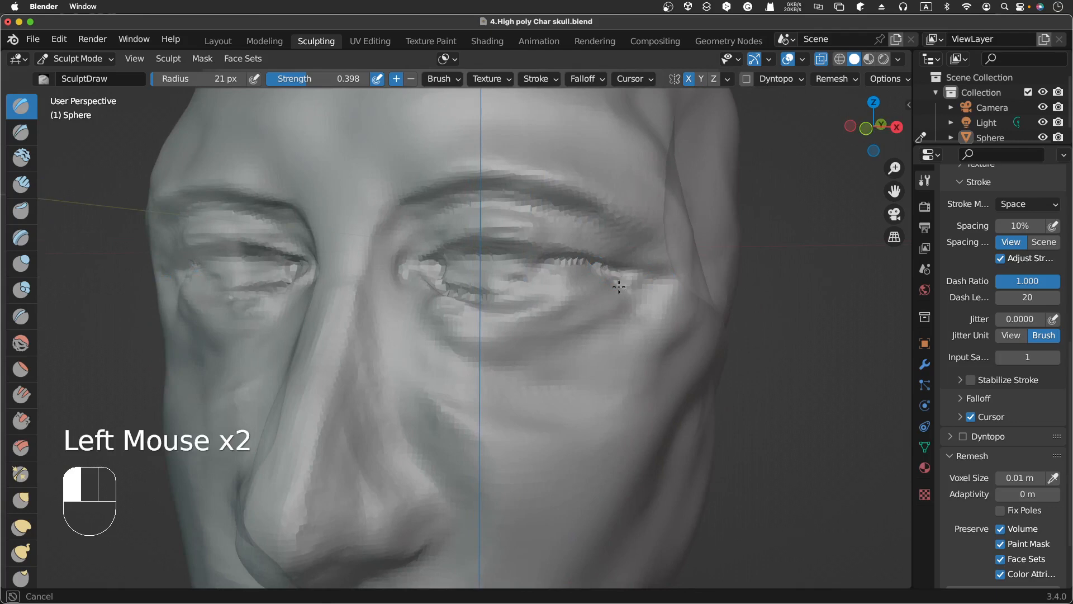
{"action": "left_click_drag", "start_coordinate": [628, 287], "coordinate": [623, 293]}
{"action": "left_click_drag", "start_coordinate": [633, 277], "coordinate": [628, 288]}
{"action": "left_click_drag", "start_coordinate": [633, 275], "coordinate": [628, 288]}
{"action": "left_click_drag", "start_coordinate": [634, 270], "coordinate": [622, 288]}
{"action": "left_click_drag", "start_coordinate": [623, 278], "coordinate": [615, 287]}
{"action": "mouse_move", "coordinate": [615, 279]}
{"action": "left_mouse_down"}
{"action": "mouse_move", "coordinate": [604, 284]}
{"action": "mouse_move", "coordinate": [622, 285]}
{"action": "left_mouse_up"}
Step: Switch to the Clay brush and build up the upper eyelid toward the outer corner of the eye
{"action": "left_click", "coordinate": [26, 158]}
{"action": "left_click_drag", "start_coordinate": [622, 282], "coordinate": [623, 278]}
{"action": "left_click_drag", "start_coordinate": [625, 279], "coordinate": [629, 272]}
{"action": "left_click_drag", "start_coordinate": [626, 268], "coordinate": [621, 265]}
{"action": "mouse_move", "coordinate": [618, 263]}
{"action": "left_mouse_down"}
{"action": "mouse_move", "coordinate": [587, 249]}
{"action": "mouse_move", "coordinate": [595, 256]}
{"action": "left_mouse_up"}
{"action": "left_click_drag", "start_coordinate": [625, 277], "coordinate": [596, 262]}
{"action": "left_click_drag", "start_coordinate": [624, 274], "coordinate": [594, 260]}
{"action": "left_click_drag", "start_coordinate": [586, 263], "coordinate": [557, 260]}
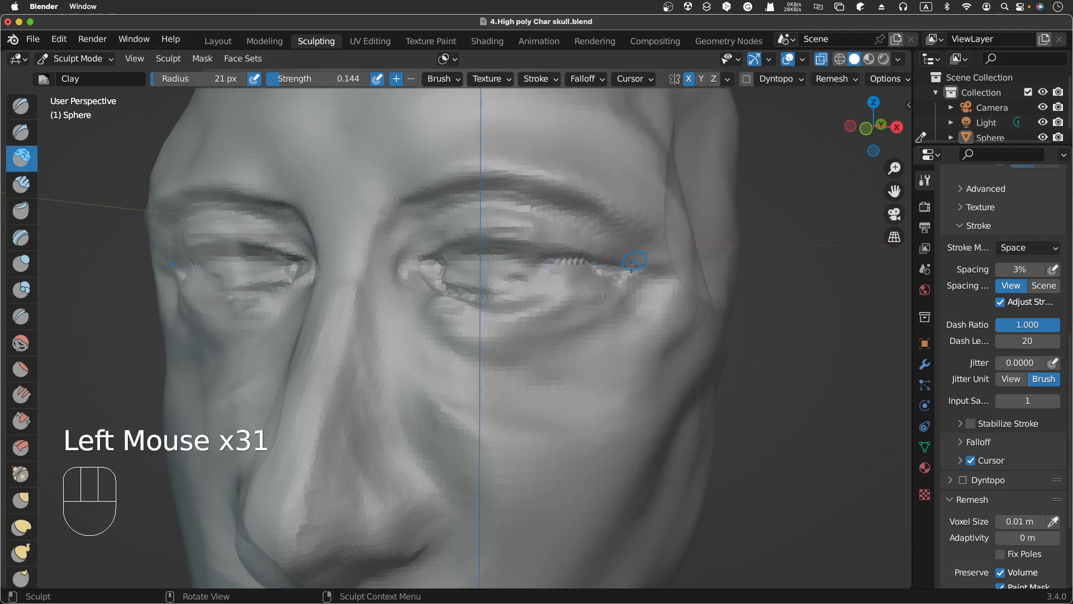
Step: Add Clay strokes along the lower eyelid beneath the eye
{"action": "middle_click_drag", "start_coordinate": [632, 267], "coordinate": [653, 267]}
{"action": "left_click_drag", "start_coordinate": [529, 303], "coordinate": [492, 290]}
{"action": "left_click_drag", "start_coordinate": [525, 302], "coordinate": [488, 286]}
{"action": "left_click_drag", "start_coordinate": [503, 296], "coordinate": [488, 288]}
{"action": "left_click_drag", "start_coordinate": [526, 298], "coordinate": [501, 290]}
{"action": "mouse_move", "coordinate": [545, 302]}
{"action": "left_mouse_down"}
{"action": "mouse_move", "coordinate": [517, 298]}
{"action": "mouse_move", "coordinate": [539, 298]}
{"action": "left_mouse_up"}
Step: Layer Clay strokes over the outer eye corner and along the upper eyelid
{"action": "left_click_drag", "start_coordinate": [612, 289], "coordinate": [573, 294]}
{"action": "mouse_move", "coordinate": [609, 283]}
{"action": "left_mouse_down"}
{"action": "mouse_move", "coordinate": [581, 291]}
{"action": "mouse_move", "coordinate": [607, 288]}
{"action": "left_mouse_up"}
{"action": "left_click_drag", "start_coordinate": [637, 279], "coordinate": [617, 282]}
{"action": "left_click_drag", "start_coordinate": [642, 272], "coordinate": [619, 271]}
{"action": "left_click_drag", "start_coordinate": [646, 275], "coordinate": [626, 265]}
{"action": "left_click_drag", "start_coordinate": [648, 275], "coordinate": [554, 245]}
{"action": "left_click_drag", "start_coordinate": [629, 277], "coordinate": [594, 273]}
{"action": "left_click_drag", "start_coordinate": [587, 275], "coordinate": [538, 272]}
{"action": "left_click_drag", "start_coordinate": [621, 275], "coordinate": [594, 263]}
{"action": "middle_click_drag", "start_coordinate": [529, 253], "coordinate": [540, 253]}
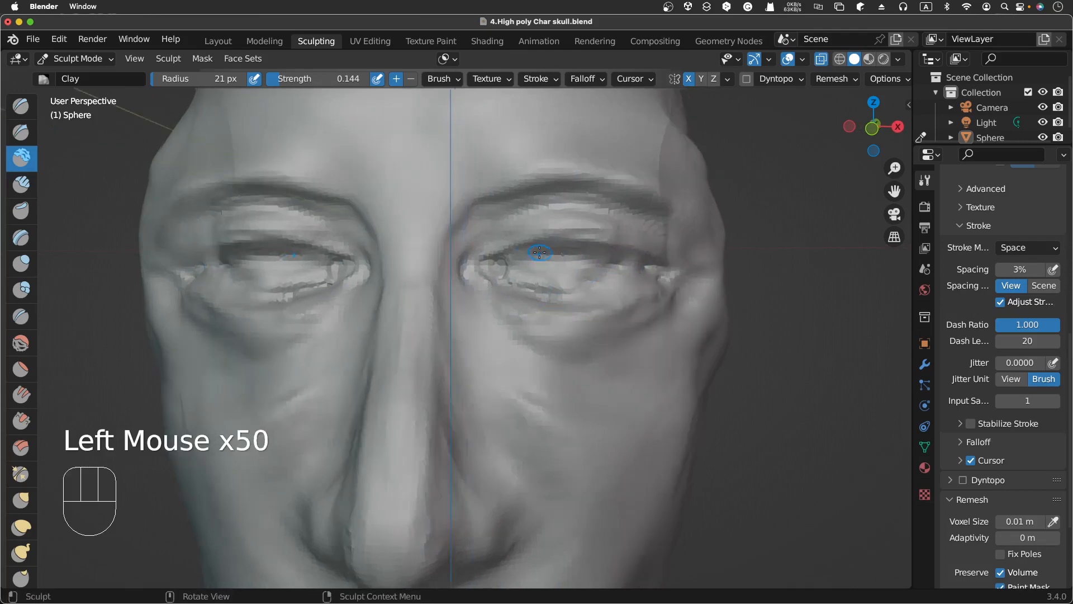
Step: Orbit between front and side views to examine the eye area
{"action": "scroll", "coordinate": [539, 253], "scroll_direction": "left", "scroll_amount": 3}
{"action": "scroll", "coordinate": [611, 278], "scroll_direction": "right", "scroll_amount": 10}
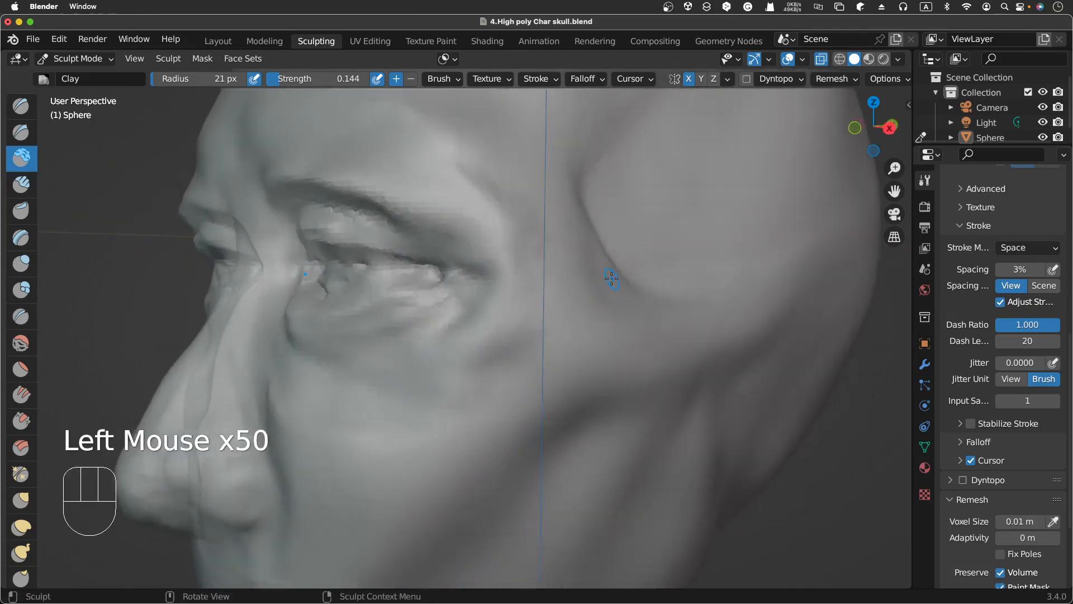
{"action": "scroll", "coordinate": [612, 277], "scroll_direction": "left", "scroll_amount": 10}
{"action": "scroll", "coordinate": [612, 278], "scroll_direction": "right", "scroll_amount": 5}
{"action": "scroll", "coordinate": [612, 278], "scroll_direction": "left", "scroll_amount": 2}
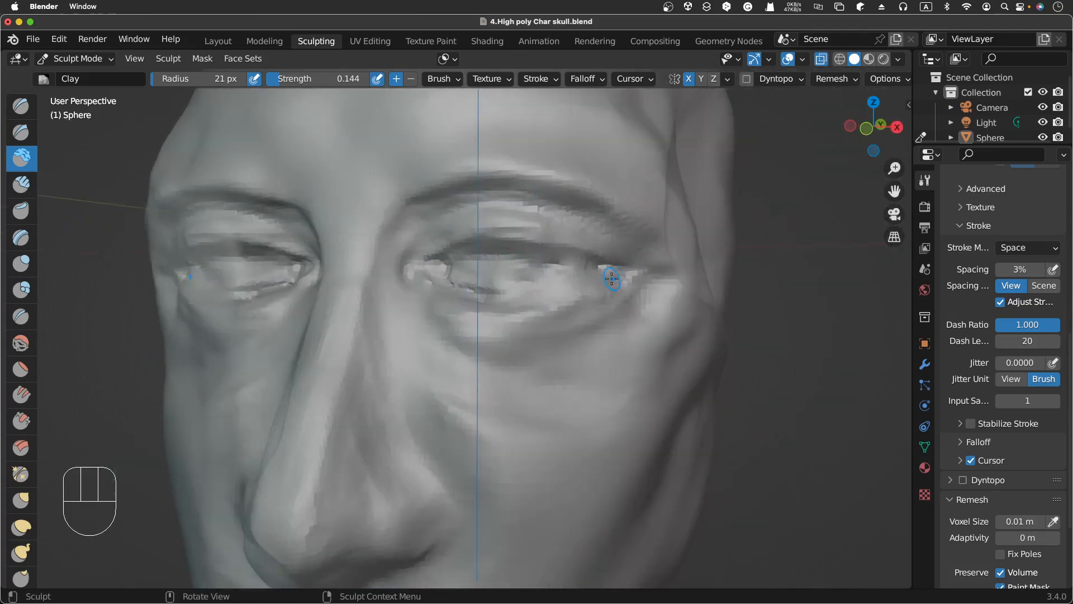
{"action": "scroll", "coordinate": [611, 278], "scroll_direction": "left", "scroll_amount": 3}
{"action": "scroll", "coordinate": [612, 278], "scroll_direction": "right", "scroll_amount": 8}
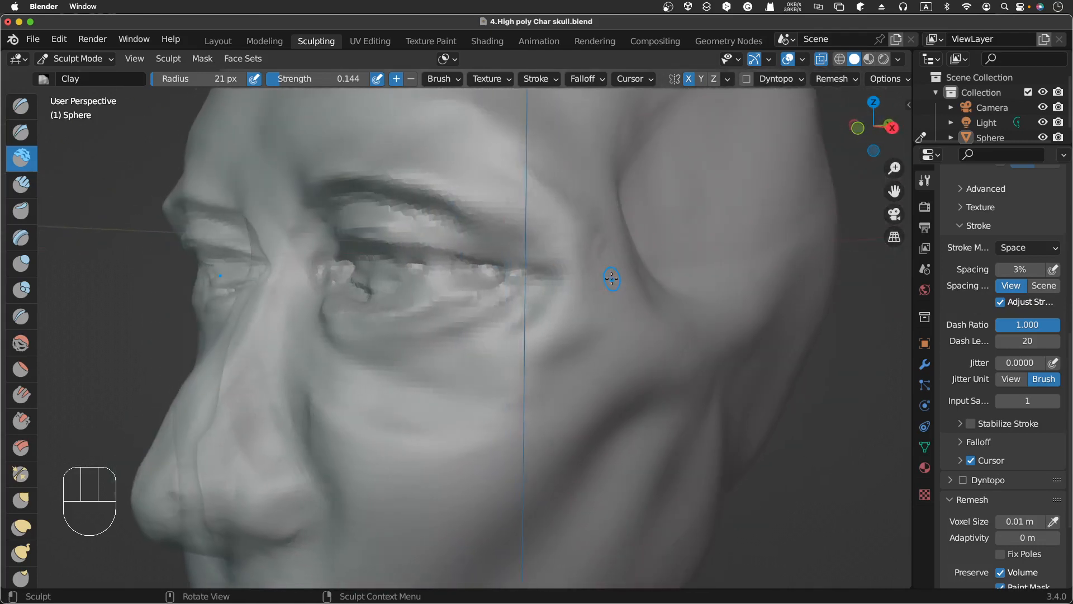
{"action": "scroll", "coordinate": [611, 278], "scroll_direction": "right", "scroll_amount": 6}
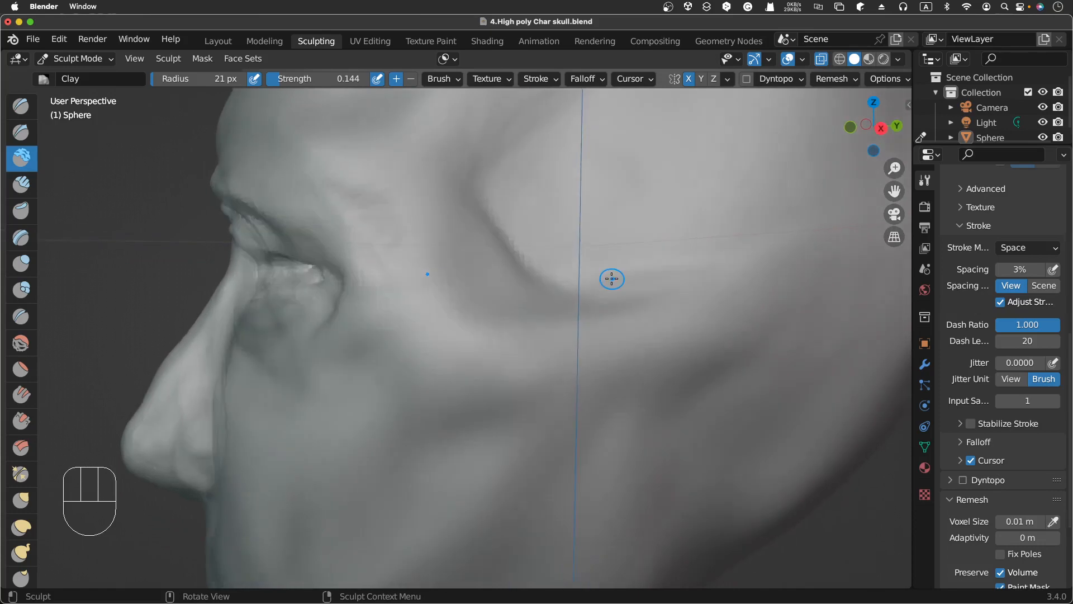
{"action": "scroll", "coordinate": [611, 278], "scroll_direction": "left", "scroll_amount": 5}
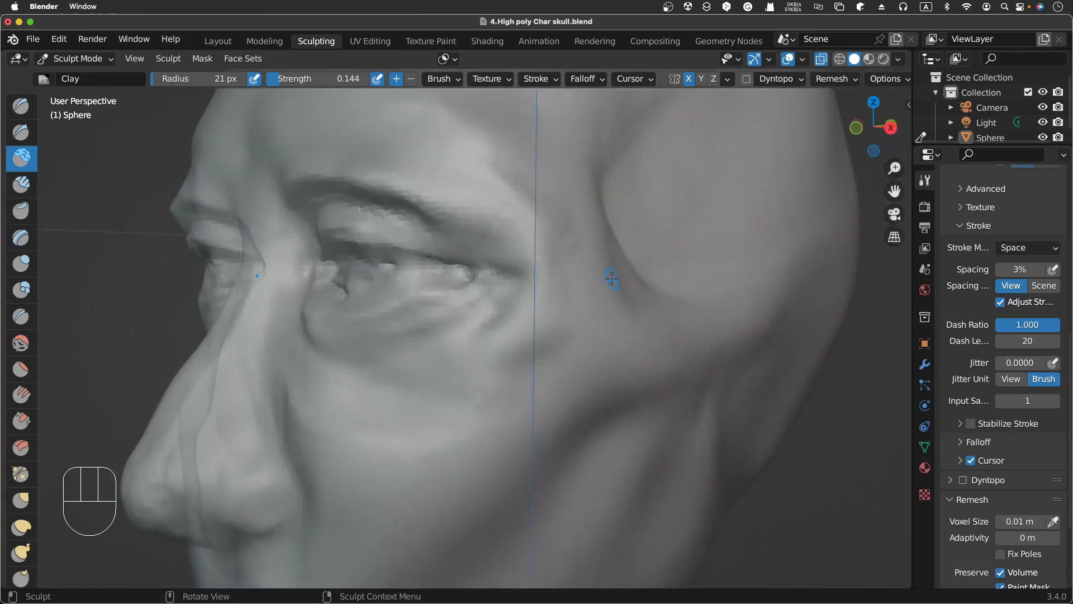
{"action": "scroll", "coordinate": [612, 278], "scroll_direction": "left", "scroll_amount": 5}
Step: Build up the outer eye corner toward the temple with Clay strokes
{"action": "mouse_move", "coordinate": [656, 272]}
{"action": "left_mouse_down"}
{"action": "mouse_move", "coordinate": [668, 294]}
{"action": "mouse_move", "coordinate": [642, 265]}
{"action": "left_mouse_up"}
{"action": "left_click_drag", "start_coordinate": [661, 267], "coordinate": [640, 266]}
{"action": "mouse_move", "coordinate": [655, 265]}
{"action": "left_mouse_down"}
{"action": "mouse_move", "coordinate": [642, 262]}
{"action": "mouse_move", "coordinate": [655, 280]}
{"action": "left_mouse_up"}
{"action": "left_click_drag", "start_coordinate": [650, 286], "coordinate": [659, 278]}
{"action": "left_click_drag", "start_coordinate": [633, 266], "coordinate": [655, 278]}
{"action": "left_click_drag", "start_coordinate": [627, 269], "coordinate": [643, 274]}
{"action": "left_click_drag", "start_coordinate": [631, 268], "coordinate": [650, 276]}
{"action": "mouse_move", "coordinate": [500, 274]}
{"action": "left_mouse_down"}
{"action": "mouse_move", "coordinate": [587, 268]}
{"action": "mouse_move", "coordinate": [482, 278]}
{"action": "mouse_move", "coordinate": [536, 276]}
{"action": "mouse_move", "coordinate": [491, 280]}
{"action": "mouse_move", "coordinate": [455, 259]}
{"action": "mouse_move", "coordinate": [473, 263]}
{"action": "left_mouse_up"}
Step: Smooth the eyelid and outer eye corner with the Smooth brush
{"action": "left_click", "coordinate": [21, 343]}
{"action": "left_click_drag", "start_coordinate": [469, 264], "coordinate": [511, 259]}
{"action": "mouse_move", "coordinate": [509, 258]}
{"action": "left_mouse_down"}
{"action": "mouse_move", "coordinate": [556, 256]}
{"action": "mouse_move", "coordinate": [492, 271]}
{"action": "left_mouse_up"}
{"action": "mouse_move", "coordinate": [492, 271]}
{"action": "left_mouse_down"}
{"action": "mouse_move", "coordinate": [445, 280]}
{"action": "mouse_move", "coordinate": [554, 297]}
{"action": "mouse_move", "coordinate": [659, 271]}
{"action": "left_mouse_up"}
{"action": "left_click", "coordinate": [659, 269]}
{"action": "left_click", "coordinate": [659, 268]}
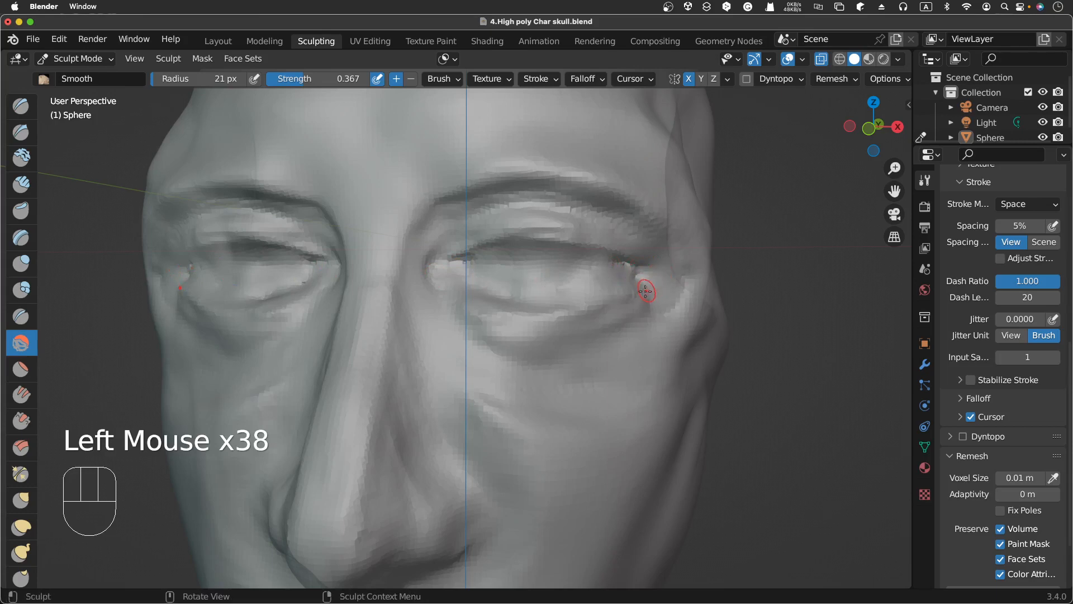
Step: Switch back to the Clay brush and add a dab at the outer eye corner
{"action": "left_click", "coordinate": [20, 106]}
{"action": "left_click", "coordinate": [32, 159]}
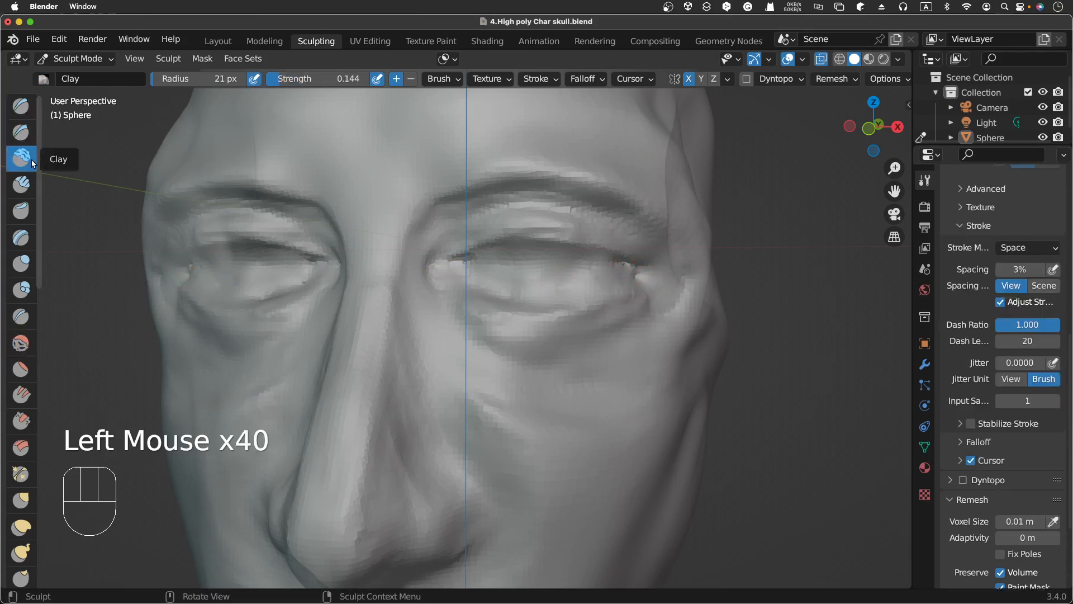
{"action": "mouse_move", "coordinate": [634, 271]}
{"action": "left_mouse_down"}
{"action": "mouse_move", "coordinate": [643, 271]}
{"action": "mouse_move", "coordinate": [634, 275]}
{"action": "left_mouse_up"}
{"action": "left_click", "coordinate": [634, 276]}
Step: Build up the lower eyelid and cheek below the eye with Clay strokes
{"action": "scroll", "coordinate": [635, 277], "scroll_direction": "right", "scroll_amount": 10}
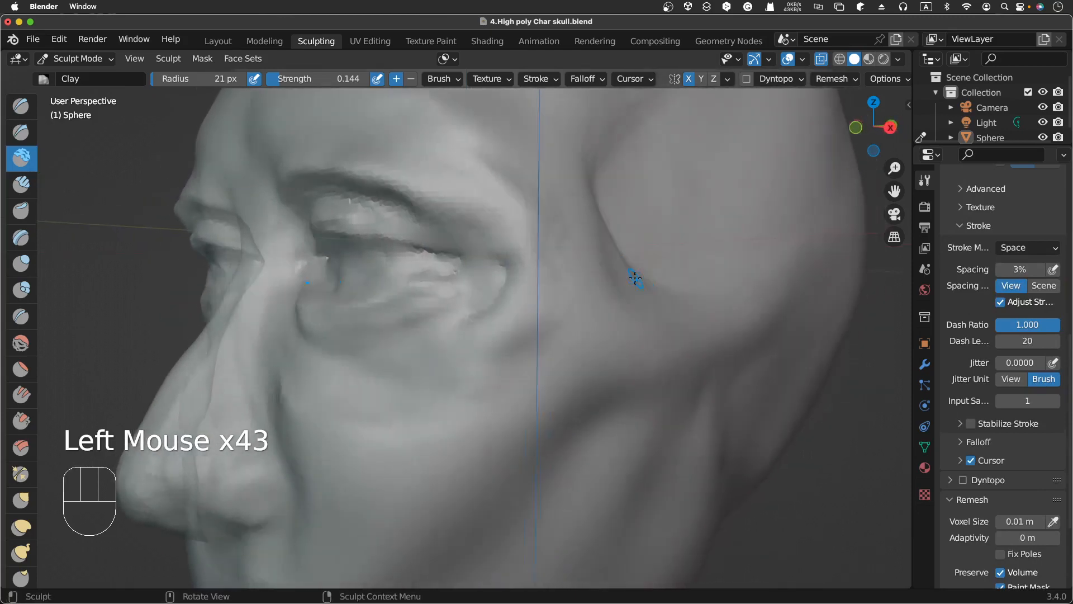
{"action": "scroll", "coordinate": [635, 278], "scroll_direction": "right", "scroll_amount": 8}
{"action": "scroll", "coordinate": [635, 278], "scroll_direction": "left", "scroll_amount": 12}
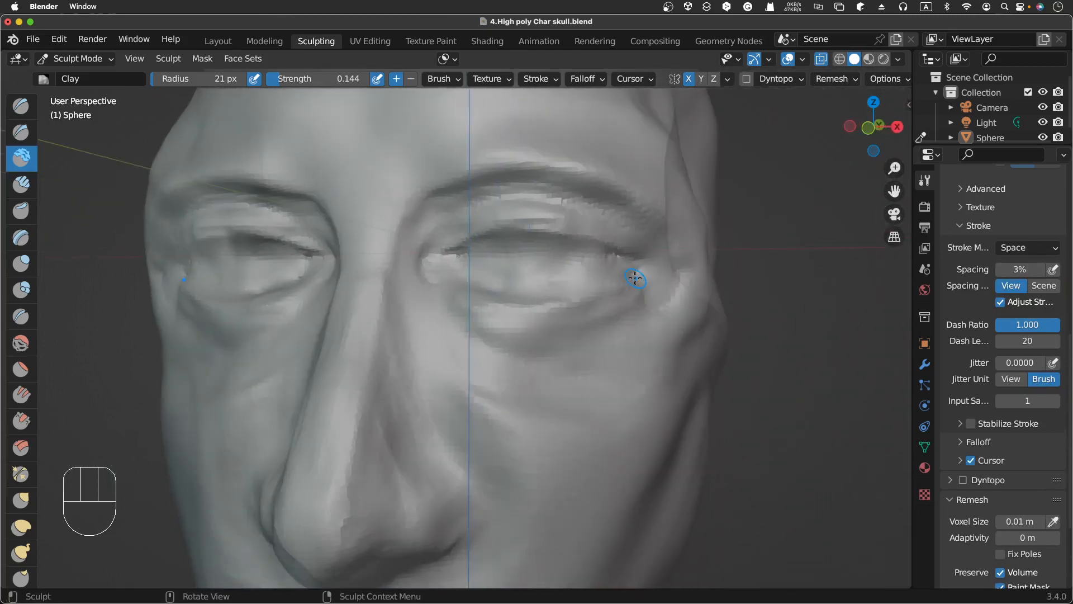
{"action": "middle_click_drag", "start_coordinate": [635, 277], "coordinate": [579, 305], "text": "ctrl"}
{"action": "left_click", "coordinate": [580, 303]}
{"action": "left_click_drag", "start_coordinate": [582, 300], "coordinate": [541, 312]}
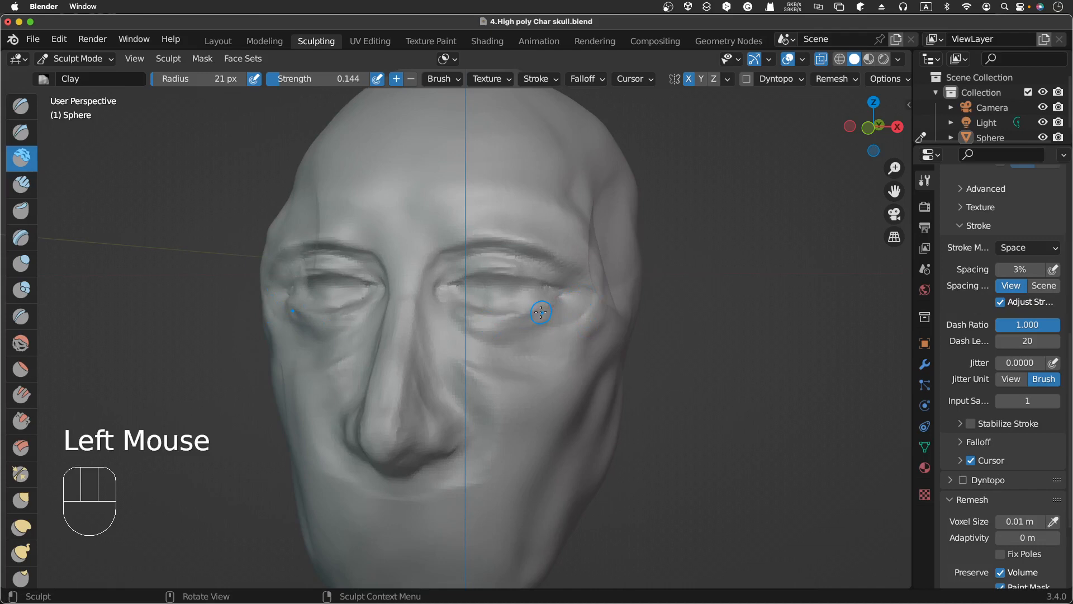
{"action": "mouse_move", "coordinate": [542, 261]}
{"action": "left_mouse_down"}
{"action": "mouse_move", "coordinate": [559, 296]}
{"action": "mouse_move", "coordinate": [566, 278]}
{"action": "mouse_move", "coordinate": [561, 287]}
{"action": "left_mouse_up"}
{"action": "left_click_drag", "start_coordinate": [547, 284], "coordinate": [562, 291]}
{"action": "left_click_drag", "start_coordinate": [543, 284], "coordinate": [561, 290]}
{"action": "left_click_drag", "start_coordinate": [487, 290], "coordinate": [520, 297]}
{"action": "middle_click_drag", "start_coordinate": [579, 296], "coordinate": [583, 296]}
Step: Add Clay strokes along the upper eyelid from the inner to outer corner
{"action": "scroll", "coordinate": [582, 297], "scroll_direction": "left", "scroll_amount": 5}
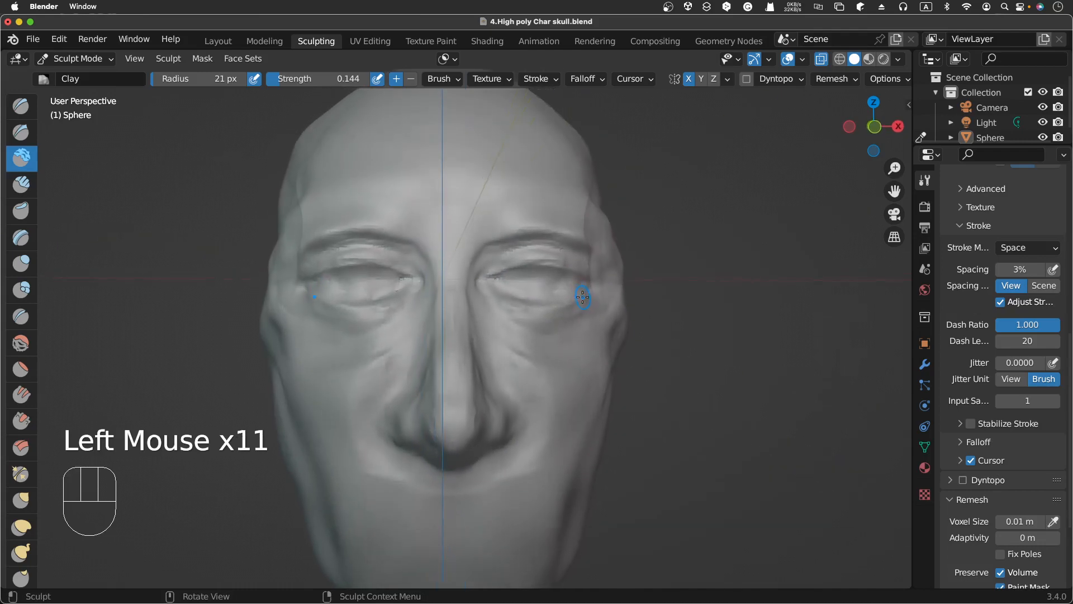
{"action": "scroll", "coordinate": [582, 297], "scroll_direction": "left", "scroll_amount": 2}
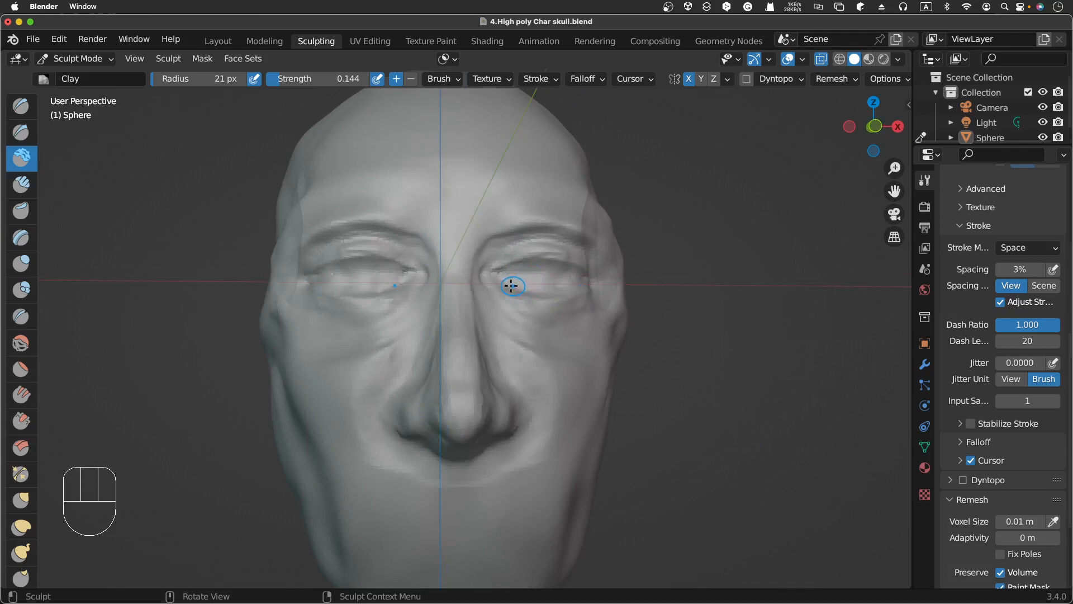
{"action": "left_click_drag", "start_coordinate": [510, 286], "coordinate": [530, 289]}
{"action": "left_click_drag", "start_coordinate": [526, 289], "coordinate": [543, 290]}
{"action": "left_click_drag", "start_coordinate": [544, 288], "coordinate": [562, 279]}
{"action": "left_click_drag", "start_coordinate": [551, 284], "coordinate": [564, 280]}
{"action": "left_click_drag", "start_coordinate": [562, 283], "coordinate": [539, 258]}
{"action": "left_click_drag", "start_coordinate": [525, 261], "coordinate": [506, 276]}
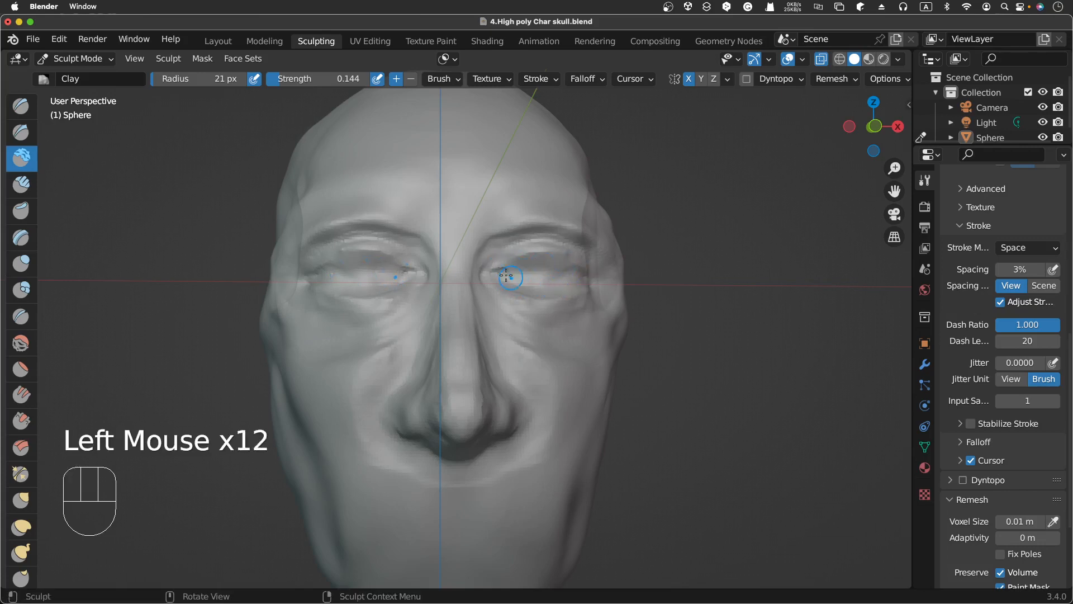
Step: Dab Clay along the upper eyelid toward the outer corner
{"action": "left_click", "coordinate": [563, 283]}
{"action": "left_click", "coordinate": [575, 287]}
{"action": "left_click", "coordinate": [588, 279]}
{"action": "left_click", "coordinate": [601, 271]}
Step: Dab Clay repeatedly near the inner corner of the upper eyelid
{"action": "scroll", "coordinate": [601, 271], "scroll_direction": "right", "scroll_amount": 5}
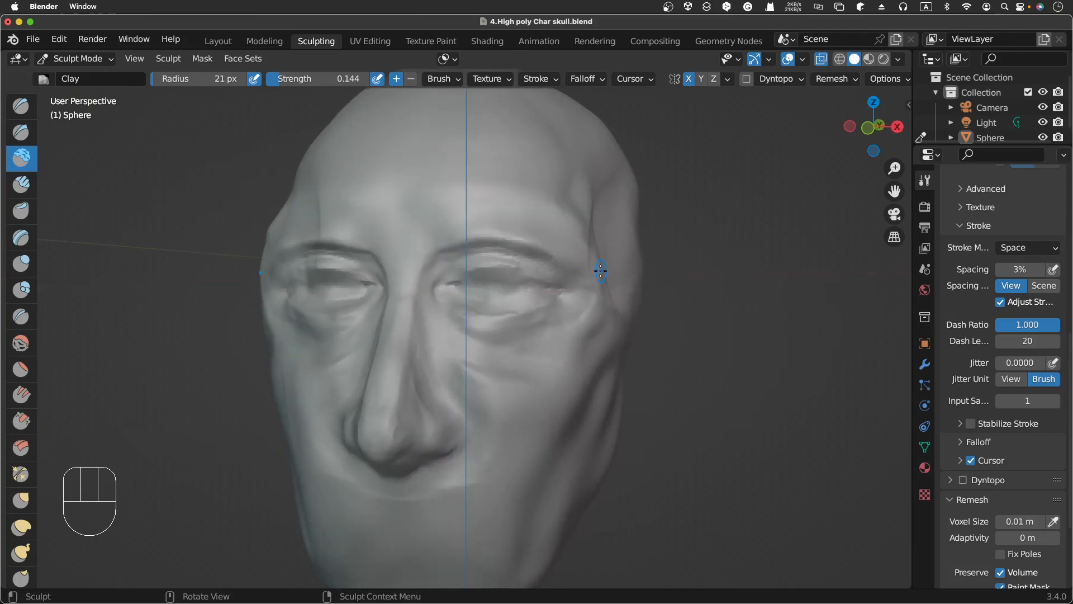
{"action": "scroll", "coordinate": [601, 271], "scroll_direction": "left", "scroll_amount": 5}
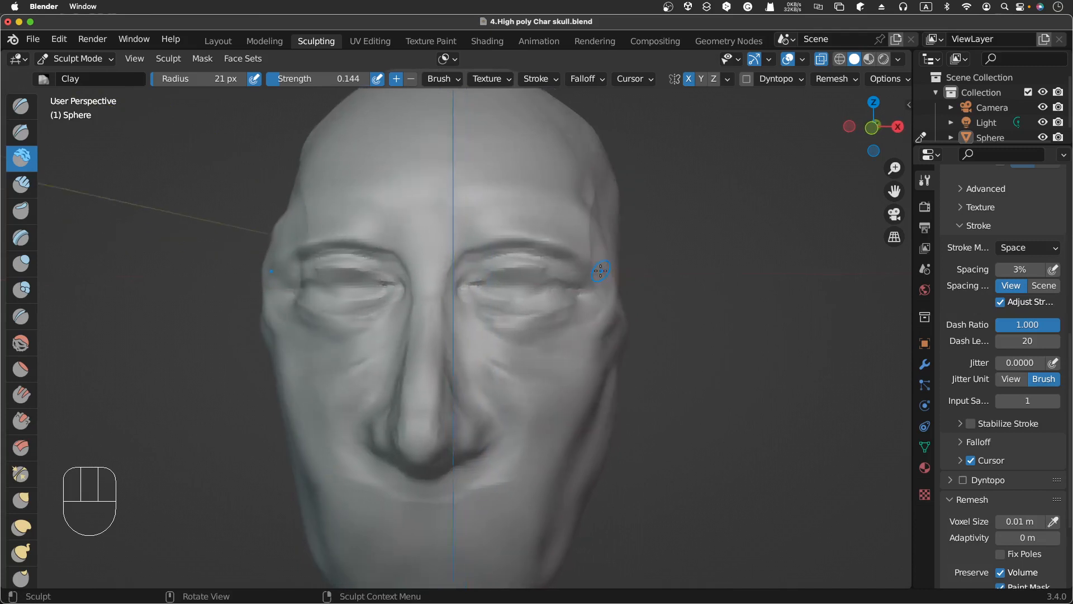
{"action": "left_click", "coordinate": [483, 284]}
{"action": "left_click", "coordinate": [493, 279]}
{"action": "left_click", "coordinate": [505, 273]}
{"action": "left_click", "coordinate": [517, 267]}
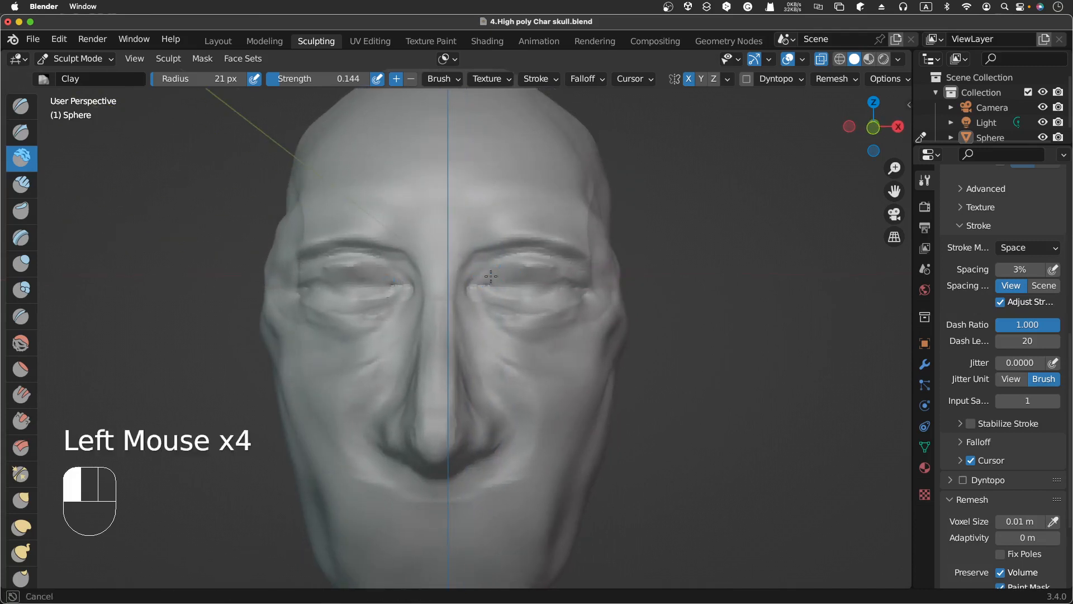
{"action": "left_click", "coordinate": [518, 267]}
{"action": "left_click", "coordinate": [520, 268]}
{"action": "left_click", "coordinate": [520, 268]}
{"action": "left_click", "coordinate": [518, 267]}
{"action": "left_click", "coordinate": [519, 267]}
{"action": "left_click", "coordinate": [519, 267]}
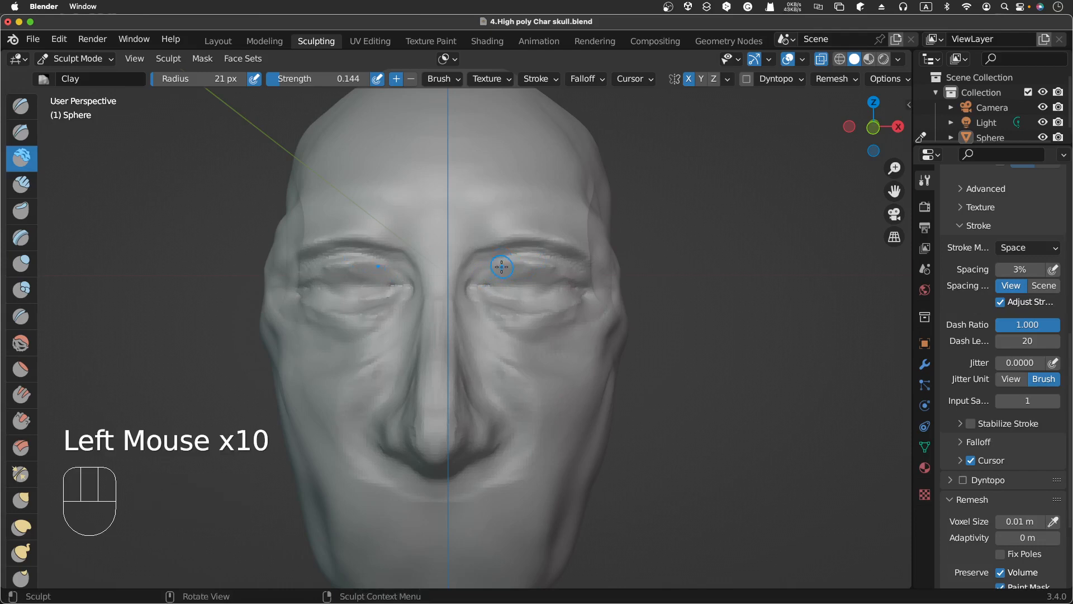
Step: Carve and refill the upper eyelid near the inner corner with subtractive and additive Clay dabs
{"action": "left_click_drag", "start_coordinate": [488, 267], "coordinate": [481, 273], "text": "ctrl"}
{"action": "left_click", "coordinate": [489, 265], "text": "ctrl"}
{"action": "left_click", "coordinate": [497, 260], "text": "ctrl"}
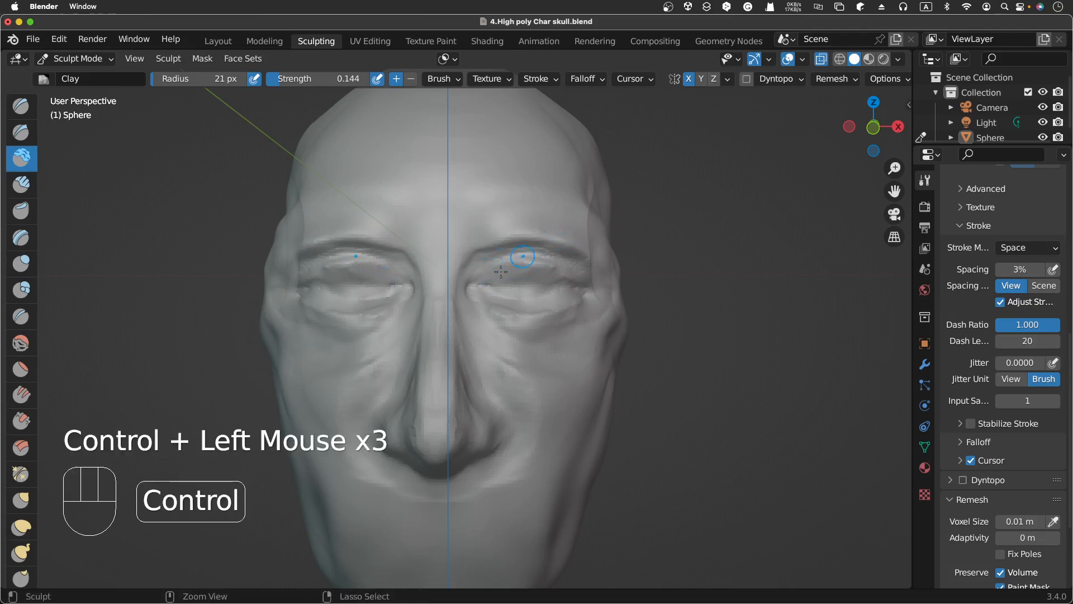
{"action": "left_click", "coordinate": [498, 272]}
{"action": "left_click", "coordinate": [492, 271]}
{"action": "left_click", "coordinate": [493, 271]}
{"action": "left_click", "coordinate": [494, 272]}
{"action": "left_click", "coordinate": [494, 273]}
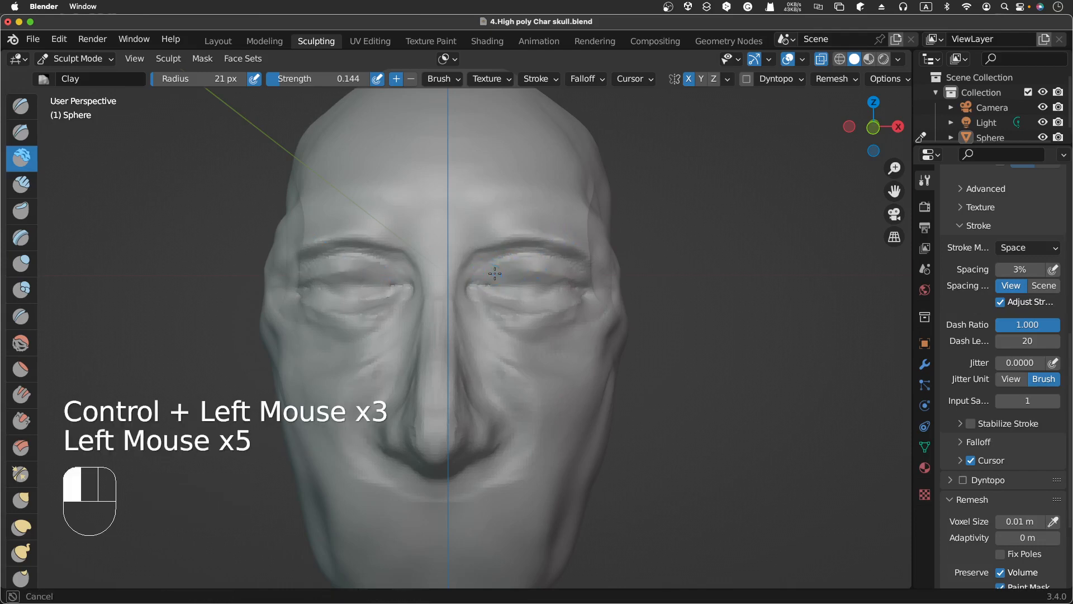
{"action": "left_click", "coordinate": [515, 273]}
Step: Set the Clay brush radius to 13 px and dab the upper eyelid
{"action": "key", "text": "f"}
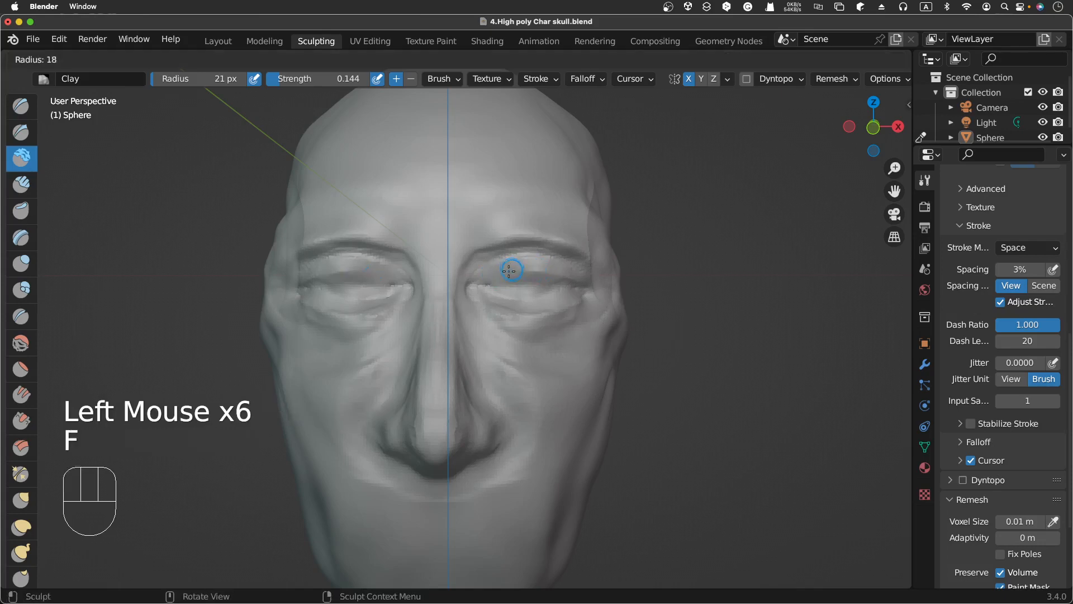
{"action": "left_click", "coordinate": [506, 272]}
{"action": "left_click", "coordinate": [506, 257]}
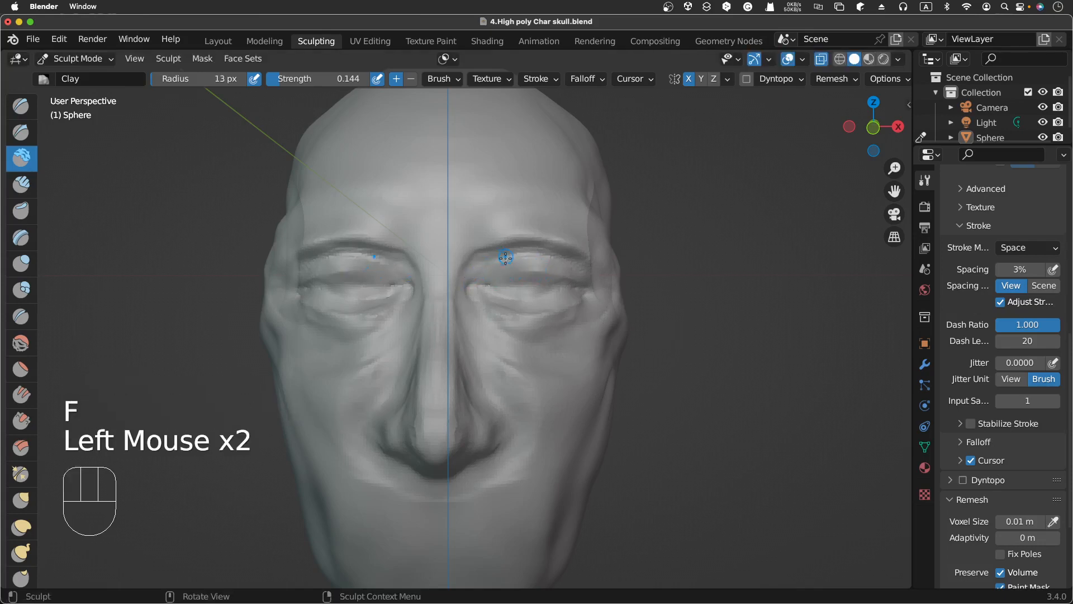
{"action": "left_click", "coordinate": [484, 270]}
Step: Orbit and switch to the right orthographic view to check the eye profile
{"action": "scroll", "coordinate": [484, 270], "scroll_direction": "right", "scroll_amount": 5}
{"action": "scroll", "coordinate": [484, 270], "scroll_direction": "left", "scroll_amount": 5}
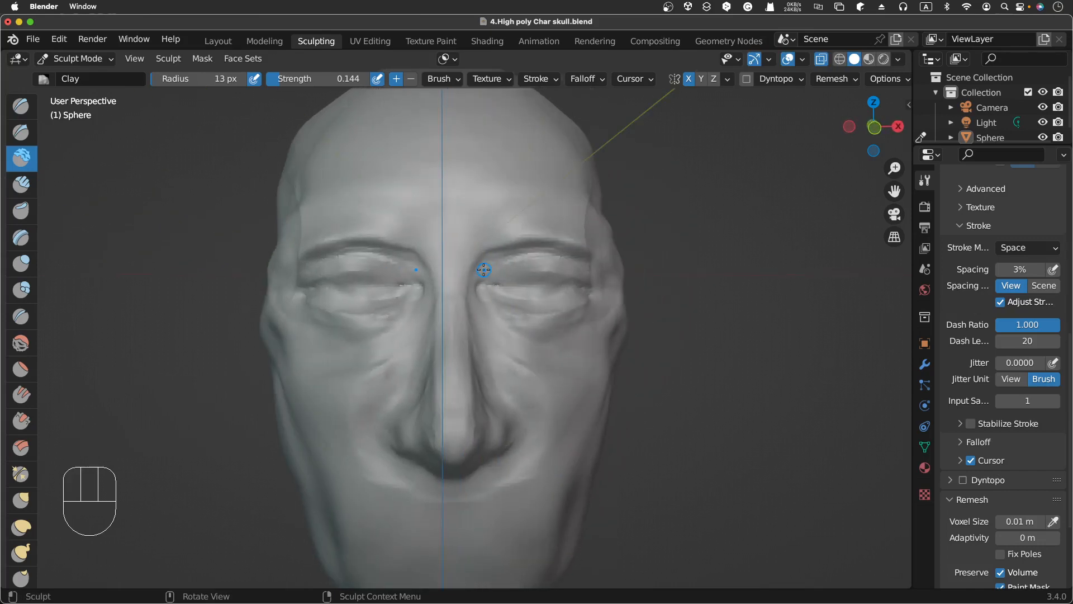
{"action": "scroll", "coordinate": [484, 270], "scroll_direction": "right", "scroll_amount": 10}
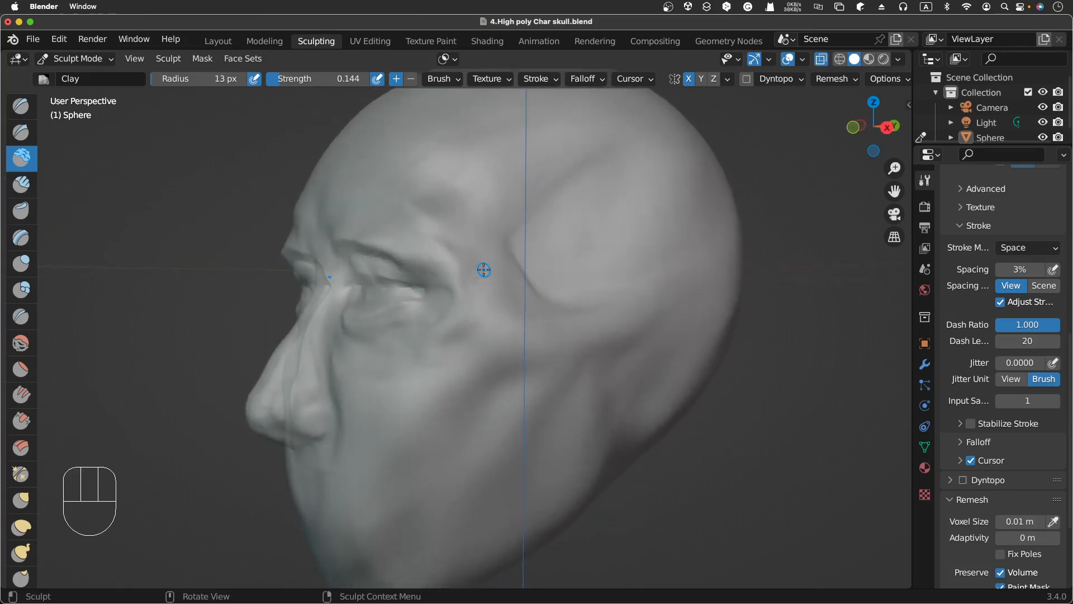
{"action": "scroll", "coordinate": [484, 270], "scroll_direction": "right", "scroll_amount": 8}
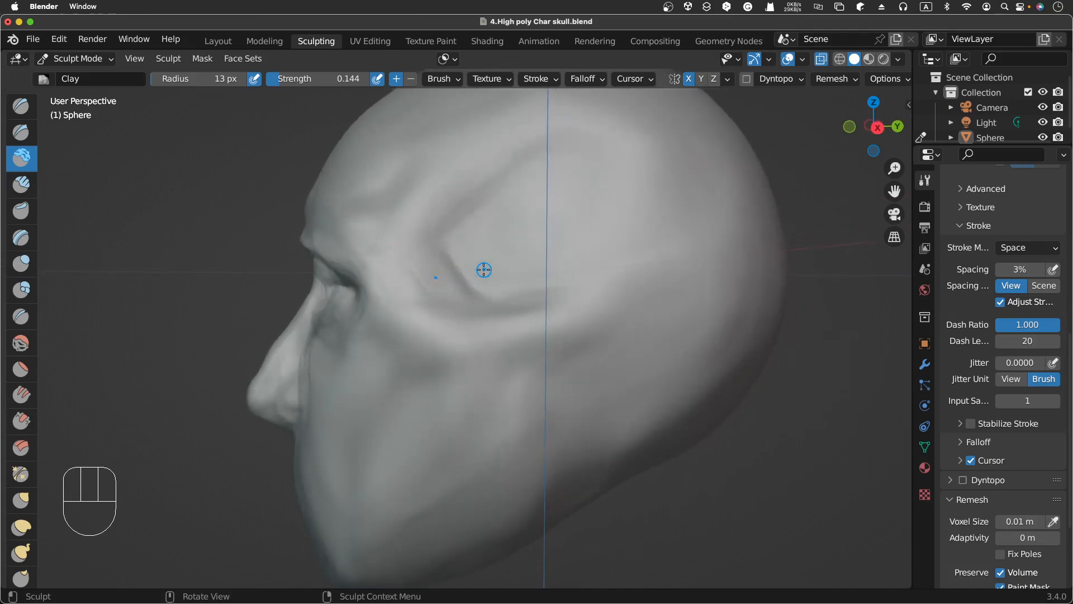
{"action": "key", "text": "KP_3"}
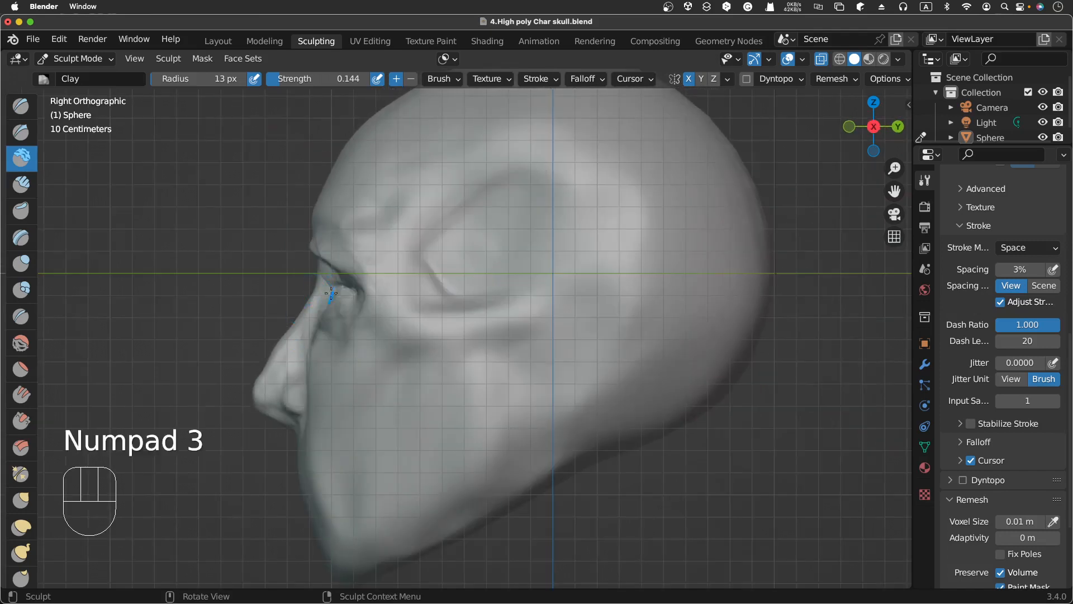
{"action": "scroll", "coordinate": [328, 290], "scroll_direction": "left", "scroll_amount": 15}
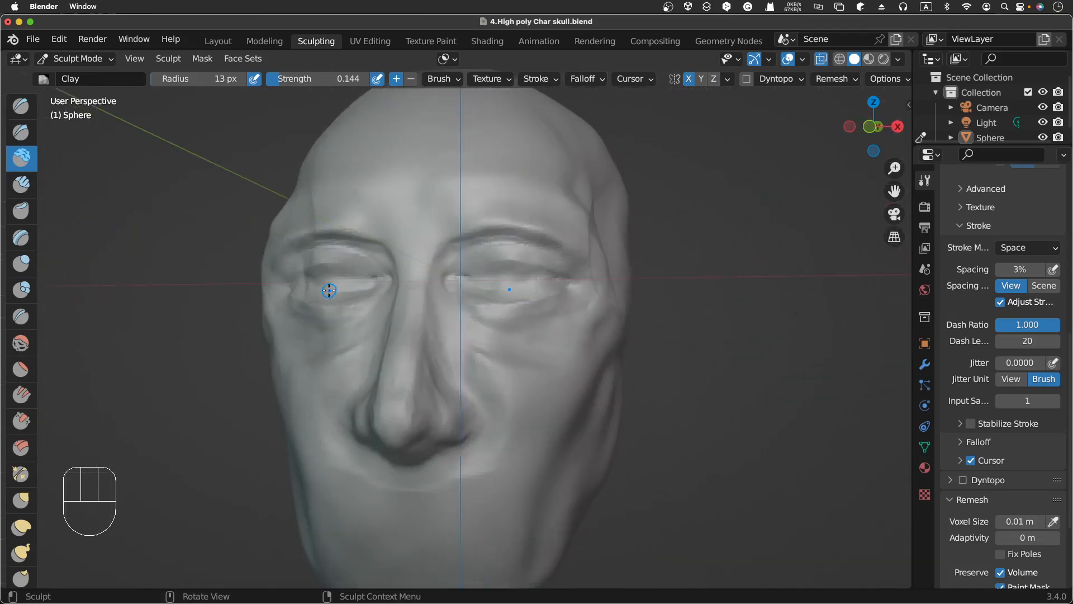
{"action": "scroll", "coordinate": [328, 291], "scroll_direction": "up", "scroll_amount": 3}
{"action": "scroll", "coordinate": [328, 291], "scroll_direction": "down", "scroll_amount": 1}
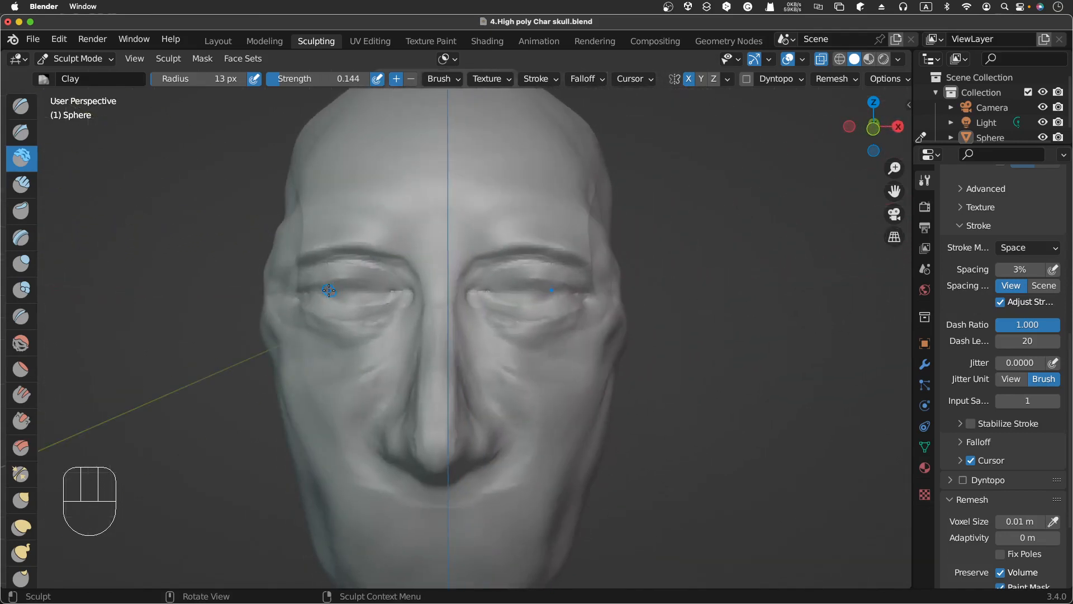
Step: Build up the lower eyelid with Clay strokes along its length
{"action": "left_click", "coordinate": [495, 284]}
{"action": "left_click_drag", "start_coordinate": [496, 284], "coordinate": [503, 282]}
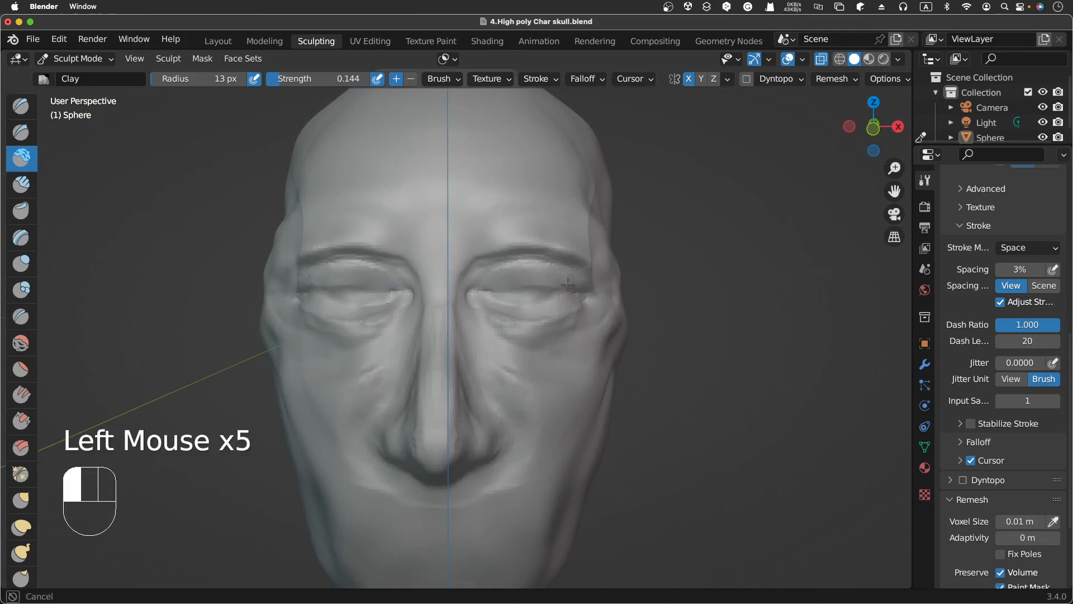
{"action": "left_click_drag", "start_coordinate": [568, 285], "coordinate": [509, 322]}
{"action": "mouse_move", "coordinate": [495, 306]}
{"action": "left_mouse_down"}
{"action": "mouse_move", "coordinate": [551, 306]}
{"action": "mouse_move", "coordinate": [534, 297]}
{"action": "mouse_move", "coordinate": [517, 305]}
{"action": "mouse_move", "coordinate": [526, 317]}
{"action": "left_mouse_up"}
{"action": "left_click_drag", "start_coordinate": [506, 316], "coordinate": [550, 311]}
{"action": "left_click_drag", "start_coordinate": [538, 316], "coordinate": [572, 309]}
{"action": "scroll", "coordinate": [572, 309], "scroll_direction": "right", "scroll_amount": 10}
{"action": "scroll", "coordinate": [573, 308], "scroll_direction": "left", "scroll_amount": 10}
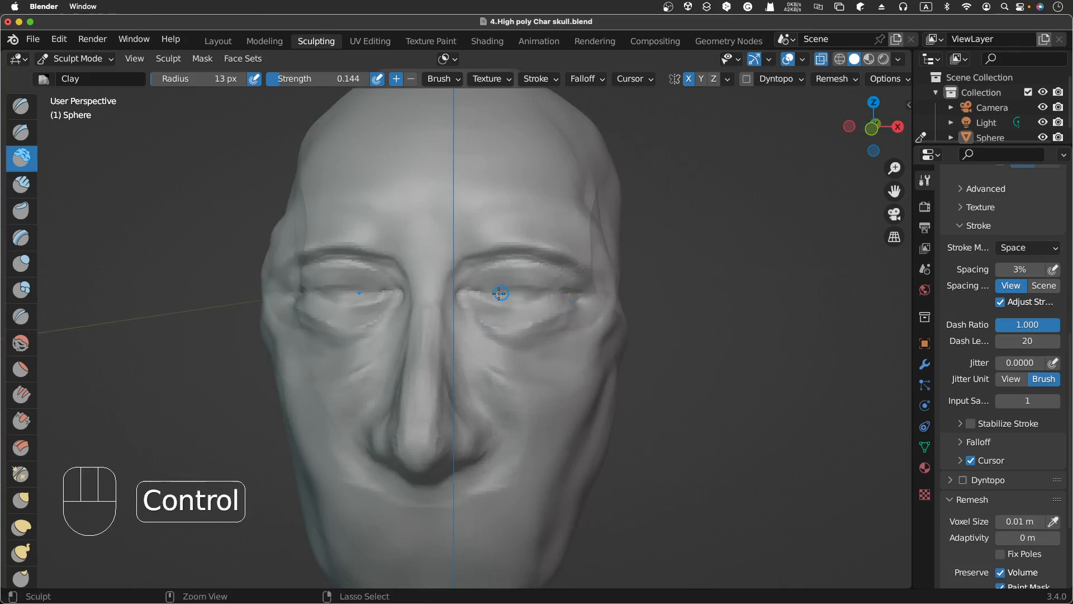
Step: Carve the line between eyeball and lower eyelid with subtractive Clay strokes
{"action": "left_click_drag", "start_coordinate": [501, 296], "coordinate": [521, 296], "text": "ctrl"}
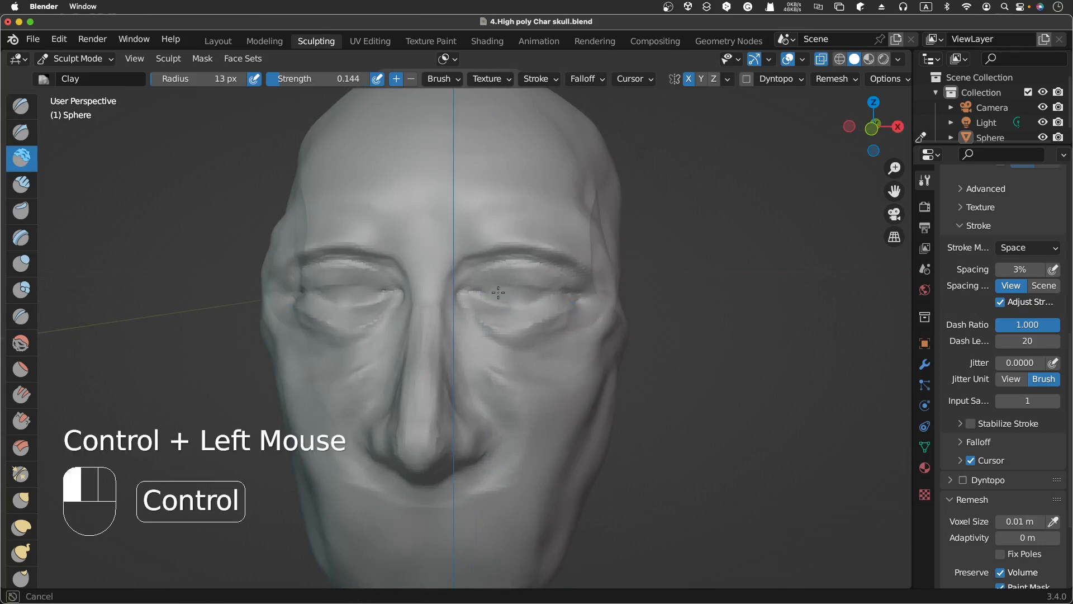
{"action": "mouse_move", "coordinate": [506, 297]}
{"action": "left_mouse_down", "text": "ctrl"}
{"action": "mouse_move", "coordinate": [545, 297]}
{"action": "mouse_move", "coordinate": [499, 296]}
{"action": "left_mouse_up", "text": "ctrl"}
{"action": "left_click_drag", "start_coordinate": [479, 292], "coordinate": [496, 296], "text": "ctrl"}
{"action": "left_click_drag", "start_coordinate": [474, 290], "coordinate": [476, 290], "text": "ctrl"}
{"action": "left_click_drag", "start_coordinate": [545, 294], "coordinate": [544, 295], "text": "ctrl"}
{"action": "left_click_drag", "start_coordinate": [540, 294], "coordinate": [543, 298], "text": "ctrl"}
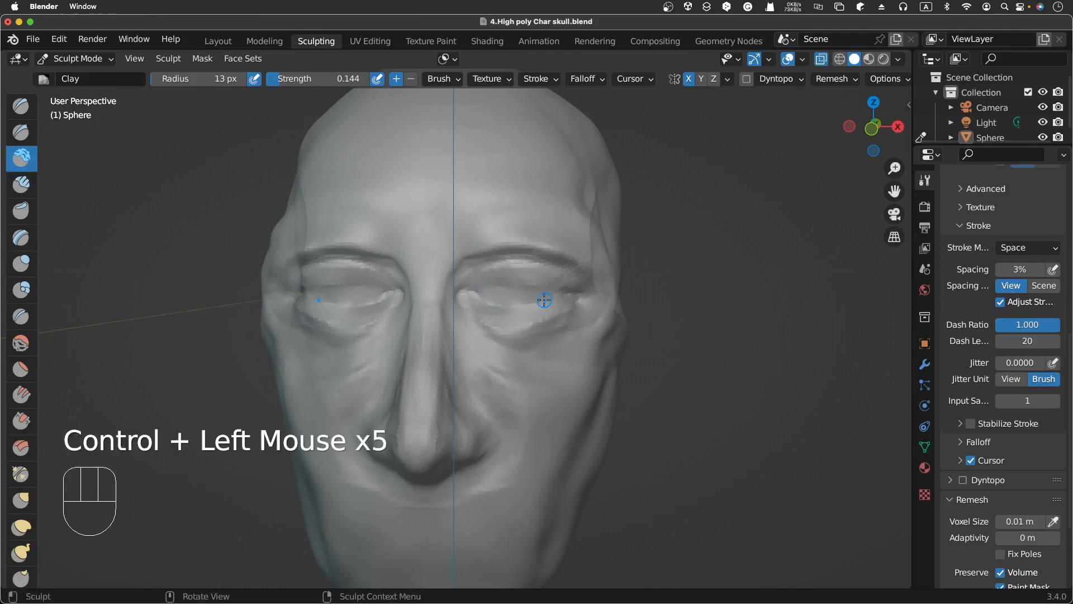
{"action": "scroll", "coordinate": [544, 300], "scroll_direction": "right", "scroll_amount": 10}
{"action": "scroll", "coordinate": [544, 301], "scroll_direction": "right", "scroll_amount": 10}
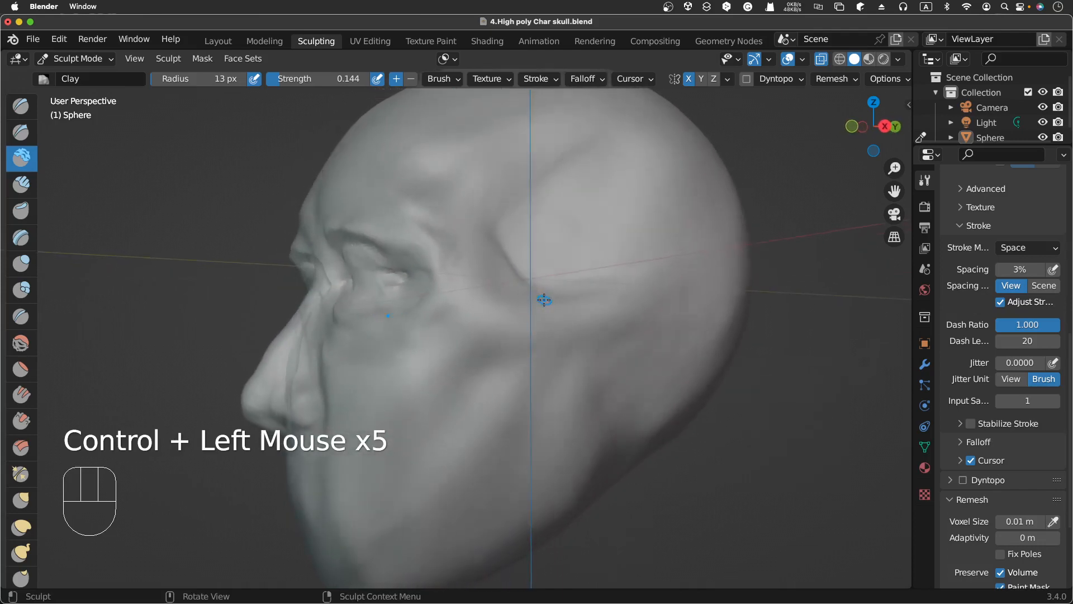
Step: Orbit to the front, set the Clay radius to 26 px, and stroke across the upper and lower eyelids
{"action": "scroll", "coordinate": [544, 300], "scroll_direction": "right", "scroll_amount": 3}
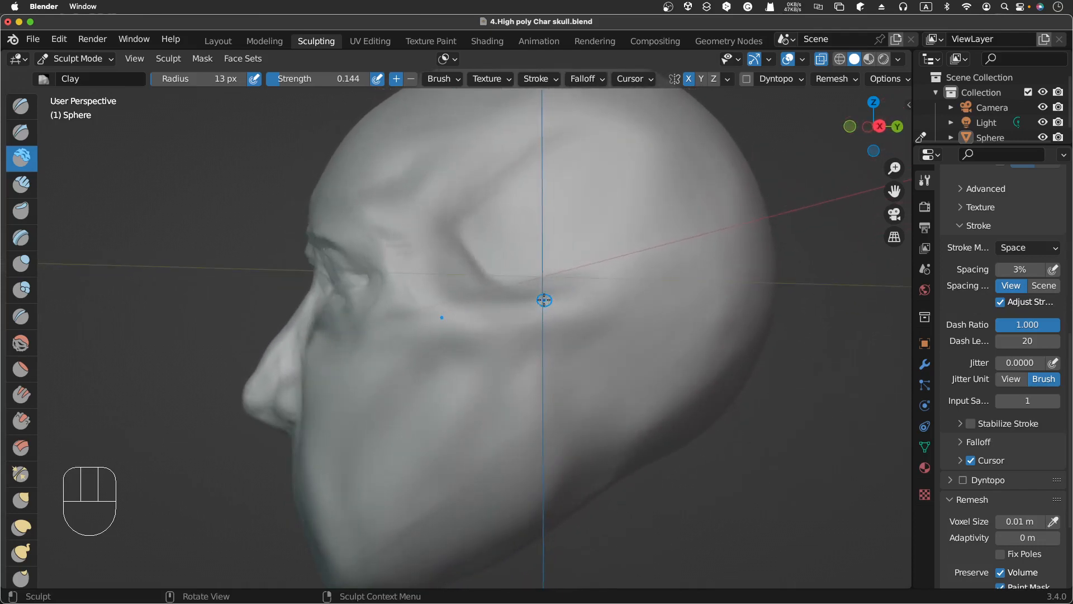
{"action": "scroll", "coordinate": [544, 300], "scroll_direction": "left", "scroll_amount": 10}
{"action": "scroll", "coordinate": [543, 300], "scroll_direction": "left", "scroll_amount": 3}
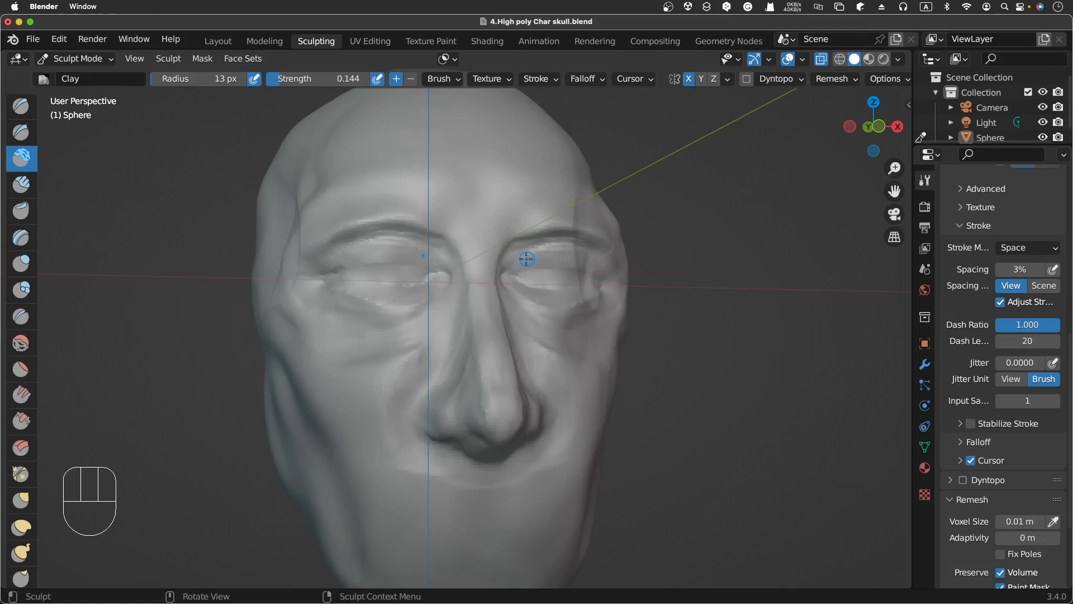
{"action": "key", "text": "f"}
{"action": "left_click", "coordinate": [534, 254]}
{"action": "left_click", "coordinate": [543, 255]}
{"action": "left_click_drag", "start_coordinate": [542, 255], "coordinate": [589, 262]}
{"action": "left_click", "coordinate": [584, 259]}
{"action": "scroll", "coordinate": [582, 259], "scroll_direction": "right", "scroll_amount": 5}
{"action": "scroll", "coordinate": [582, 261], "scroll_direction": "left", "scroll_amount": 1}
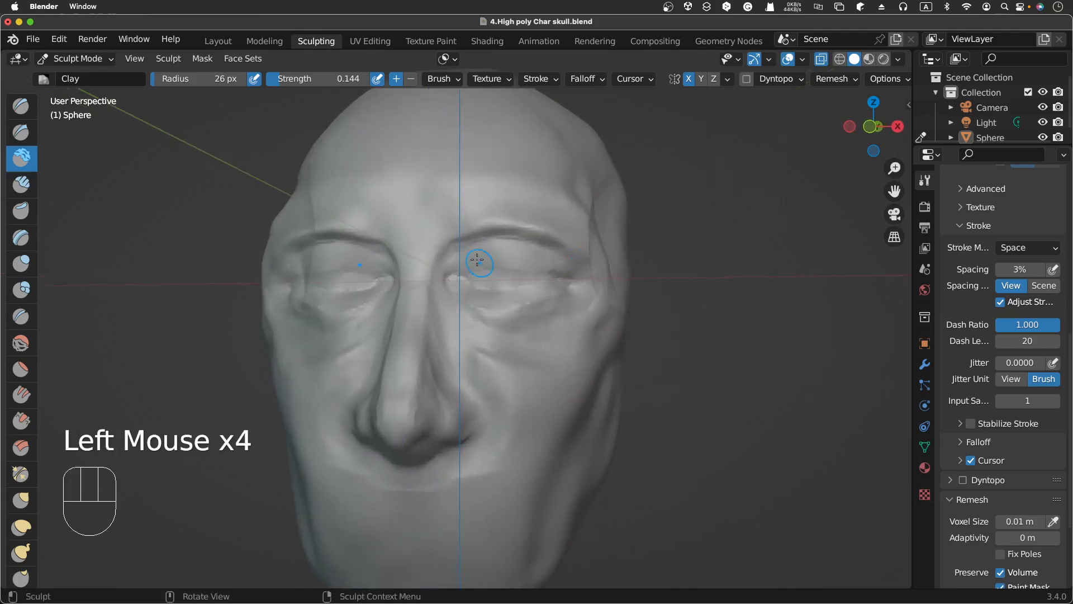
{"action": "left_click_drag", "start_coordinate": [476, 258], "coordinate": [553, 264]}
{"action": "left_click_drag", "start_coordinate": [497, 254], "coordinate": [561, 264]}
{"action": "left_click_drag", "start_coordinate": [461, 291], "coordinate": [548, 293]}
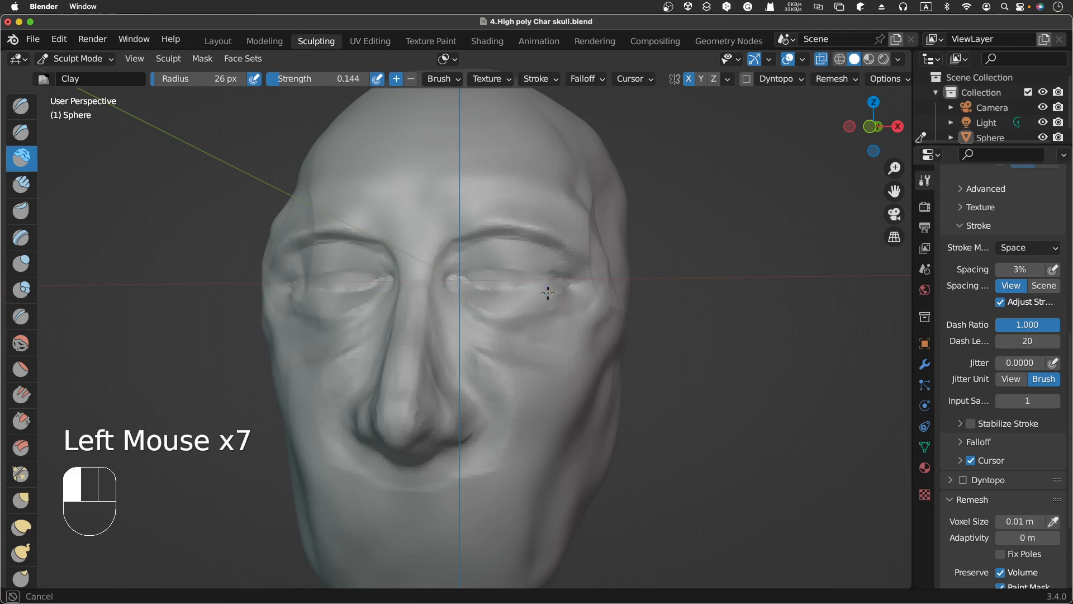
Step: Reduce the Clay radius to 15 px and carve a small subtractive stroke in the eye opening
{"action": "key", "text": "f"}
{"action": "left_click", "coordinate": [486, 283]}
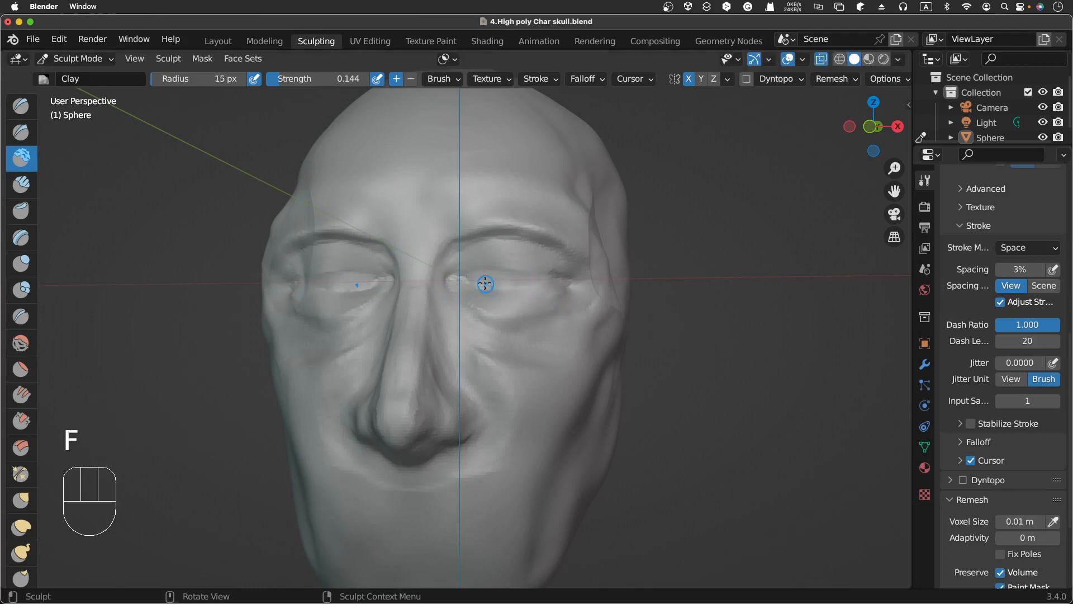
{"action": "key", "text": "ctrl"}
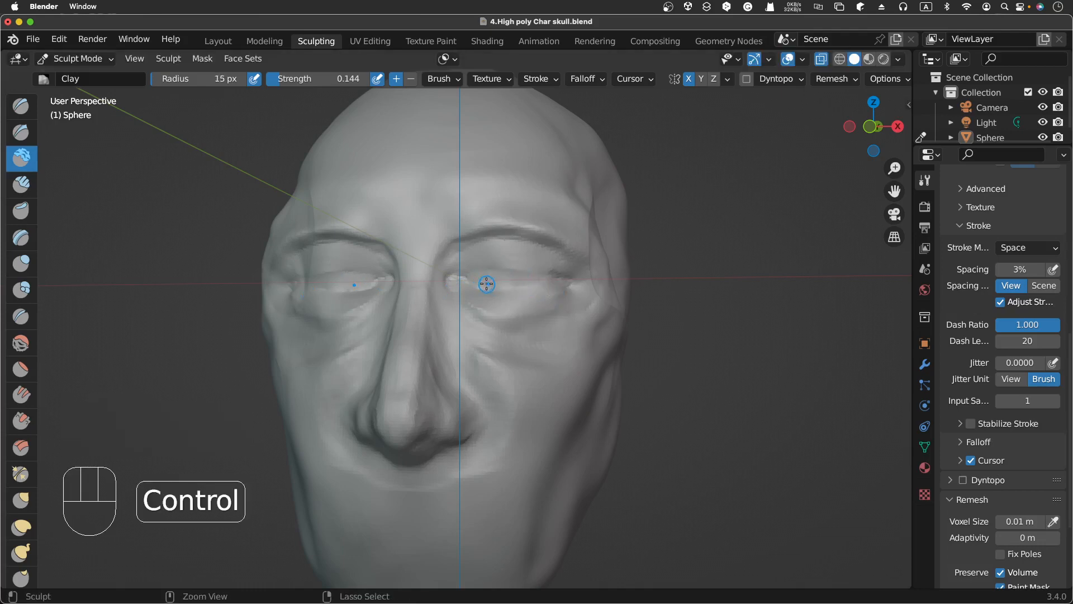
{"action": "left_click_drag", "start_coordinate": [476, 278], "coordinate": [487, 279], "text": "ctrl"}
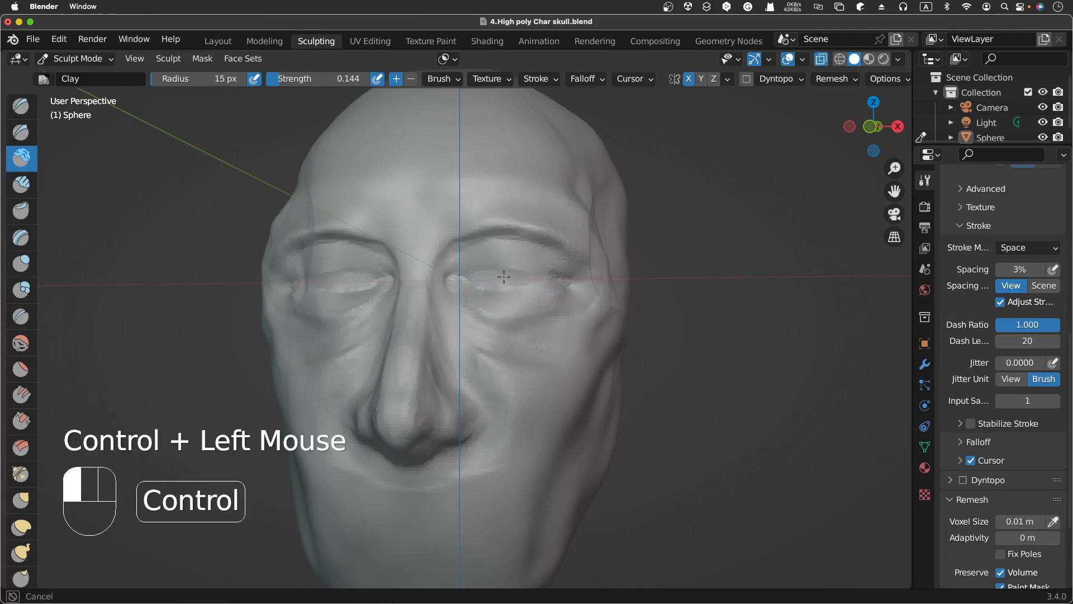
{"action": "left_click", "coordinate": [495, 278], "text": "ctrl"}
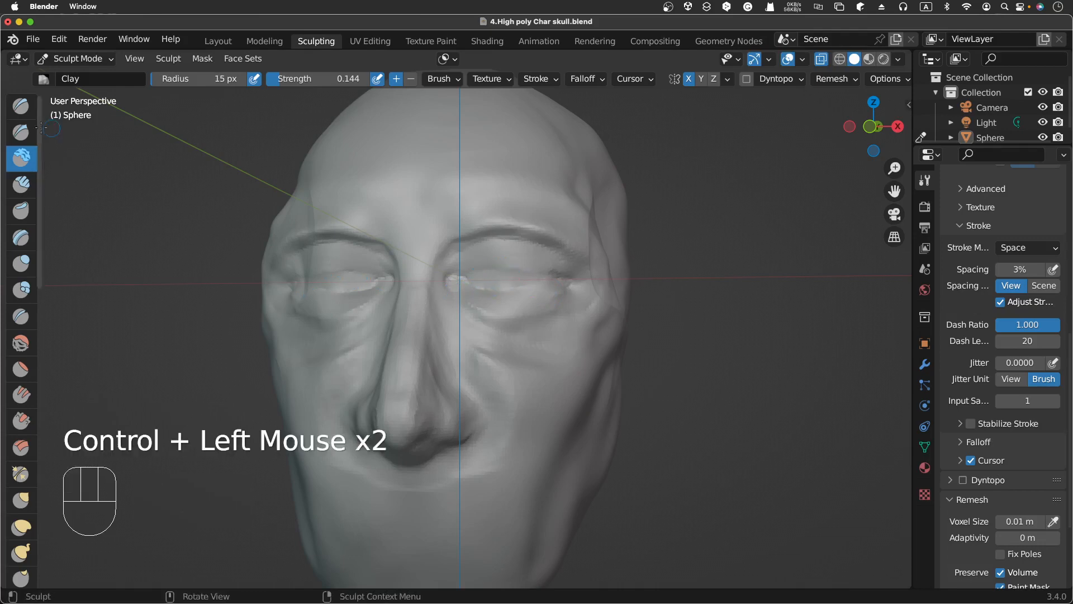
Step: Switch to the Draw brush and carve the eye opening line with a row of subtractive dabs
{"action": "left_click", "coordinate": [21, 105]}
{"action": "left_click", "coordinate": [487, 278], "text": "ctrl"}
{"action": "left_click", "coordinate": [522, 278], "text": "ctrl"}
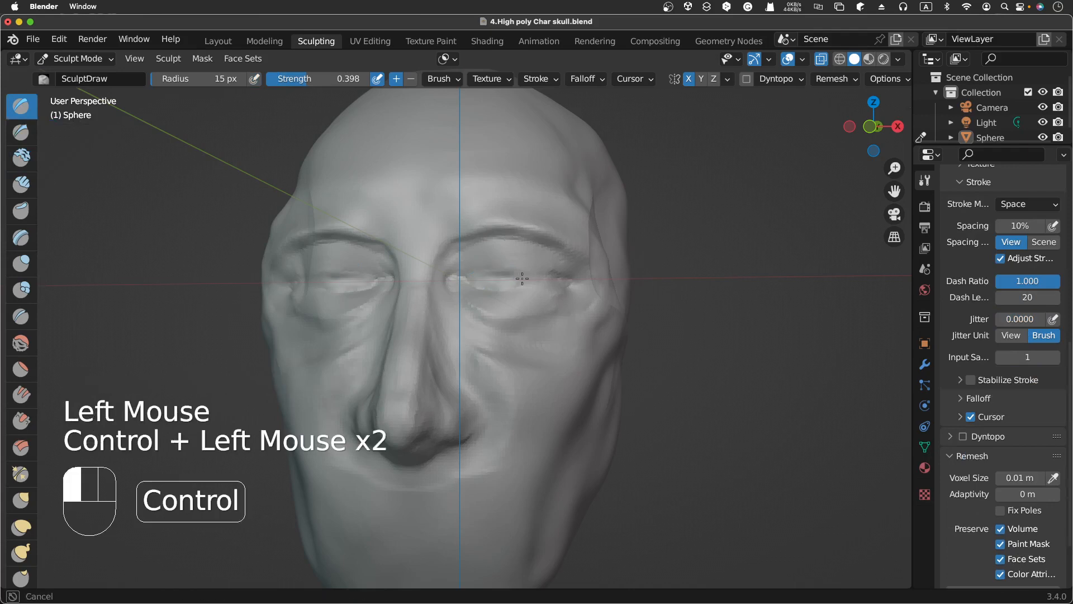
{"action": "left_click", "coordinate": [509, 279], "text": "ctrl"}
{"action": "left_click", "coordinate": [486, 280], "text": "ctrl"}
{"action": "left_click", "coordinate": [506, 279], "text": "ctrl"}
{"action": "left_click", "coordinate": [507, 279], "text": "ctrl"}
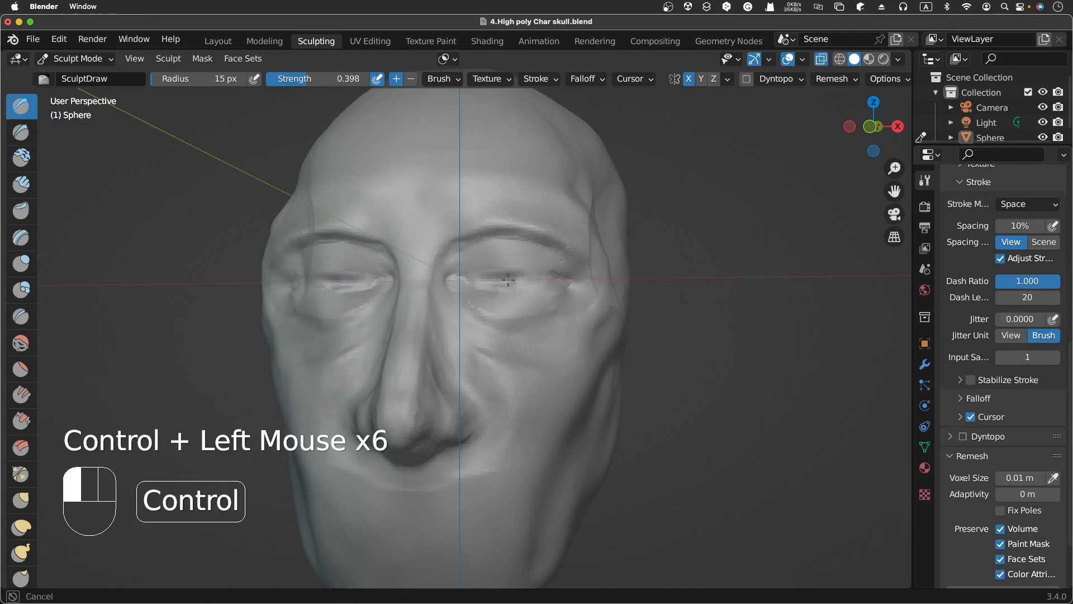
{"action": "left_click", "coordinate": [507, 280], "text": "ctrl"}
{"action": "left_click", "coordinate": [490, 279], "text": "ctrl"}
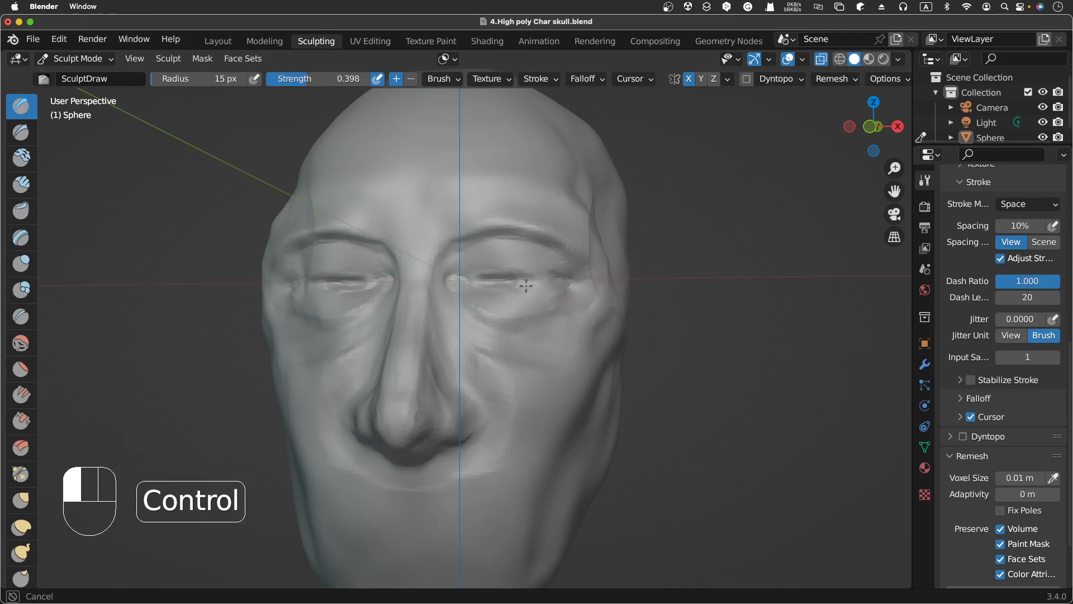
{"action": "left_click", "coordinate": [520, 280], "text": "ctrl"}
{"action": "left_click", "coordinate": [531, 279], "text": "ctrl"}
{"action": "left_click", "coordinate": [506, 280], "text": "ctrl"}
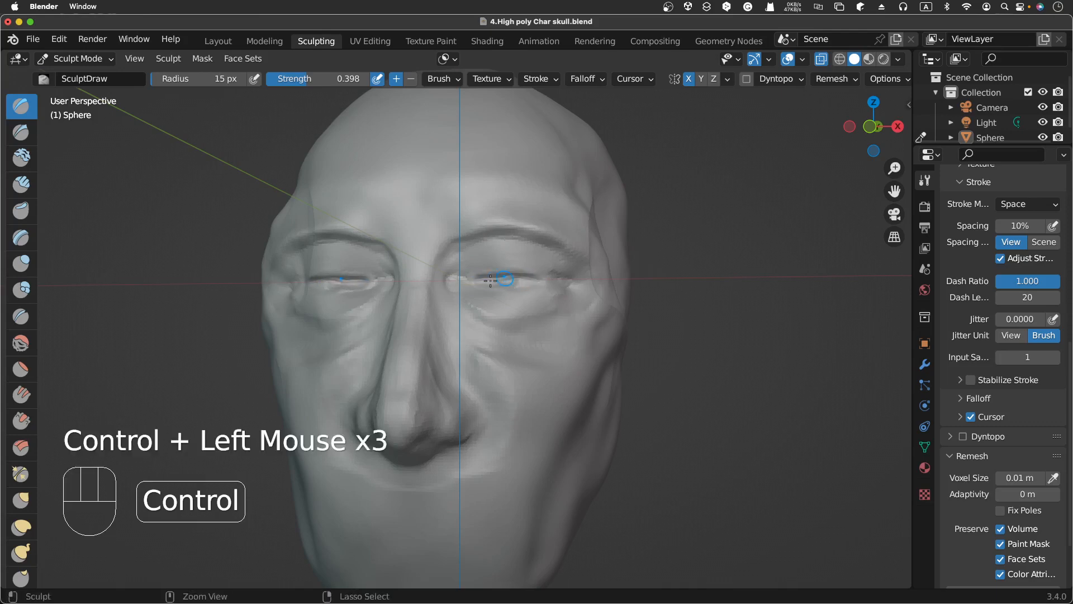
{"action": "left_click", "coordinate": [467, 279], "text": "ctrl"}
{"action": "left_click", "coordinate": [505, 284], "text": "ctrl"}
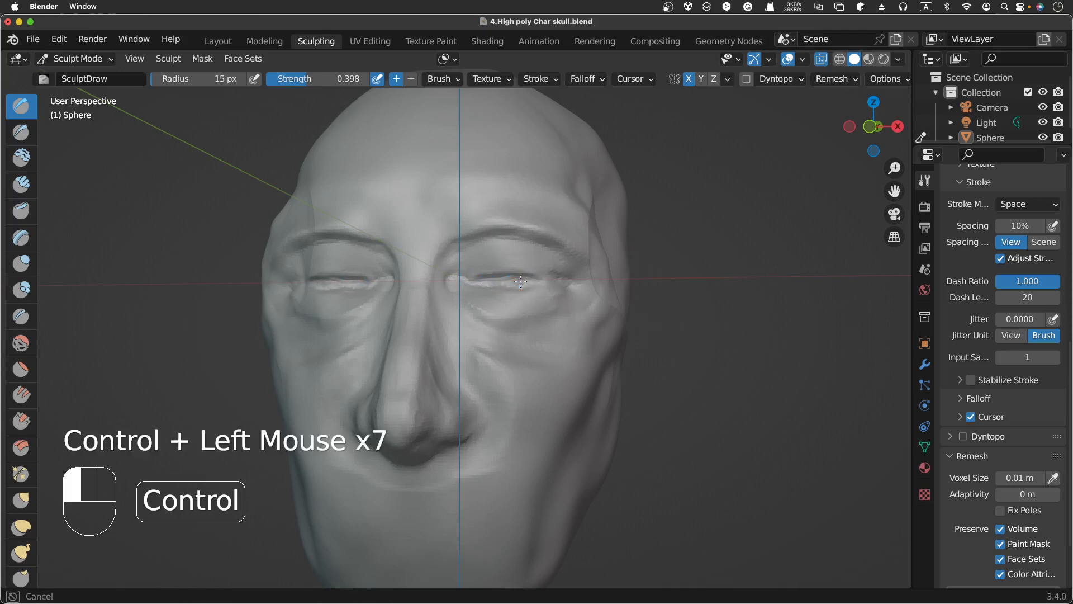
{"action": "left_click", "coordinate": [508, 282], "text": "ctrl"}
{"action": "left_click", "coordinate": [523, 279], "text": "ctrl"}
{"action": "left_click", "coordinate": [536, 276], "text": "ctrl"}
{"action": "left_click", "coordinate": [549, 275], "text": "ctrl"}
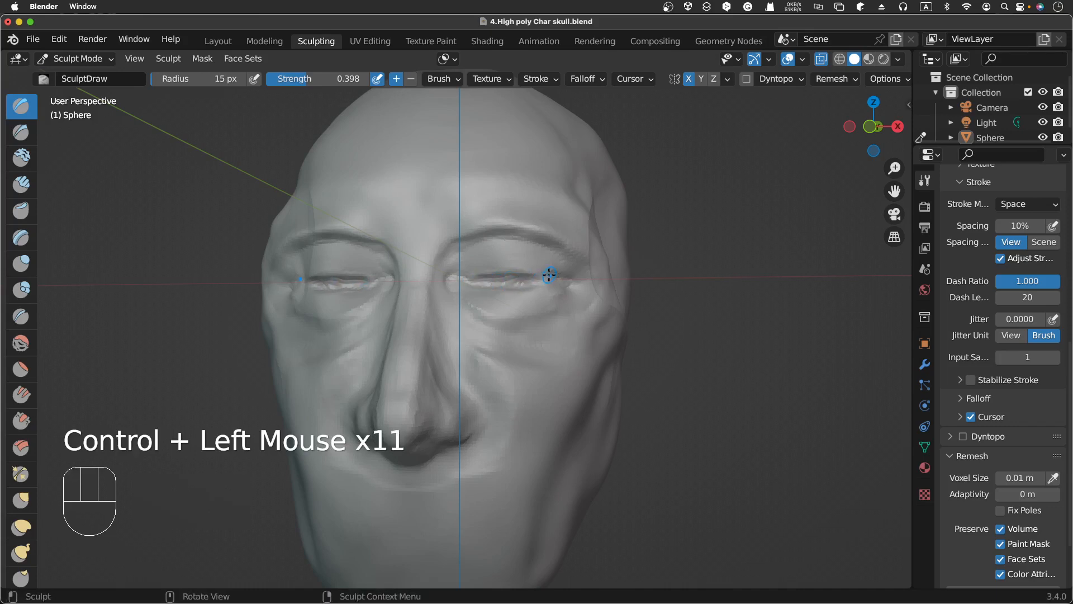
Step: Deepen the slit between the eyelids with further Draw dabs along the eye
{"action": "scroll", "coordinate": [549, 274], "scroll_direction": "up", "scroll_amount": 3}
{"action": "scroll", "coordinate": [549, 275], "scroll_direction": "right", "scroll_amount": 1}
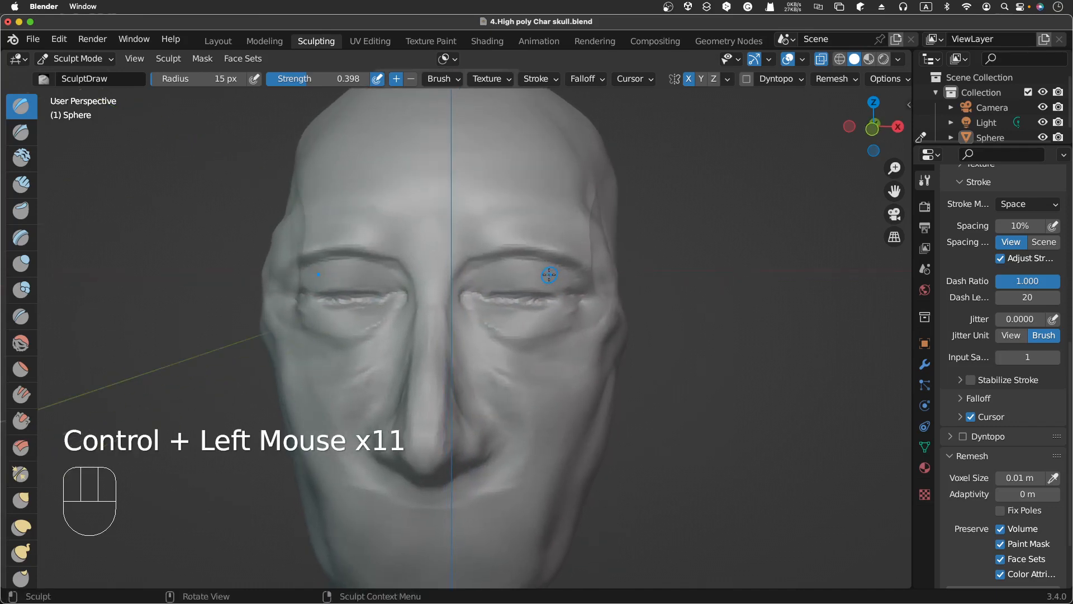
{"action": "left_click", "coordinate": [496, 299]}
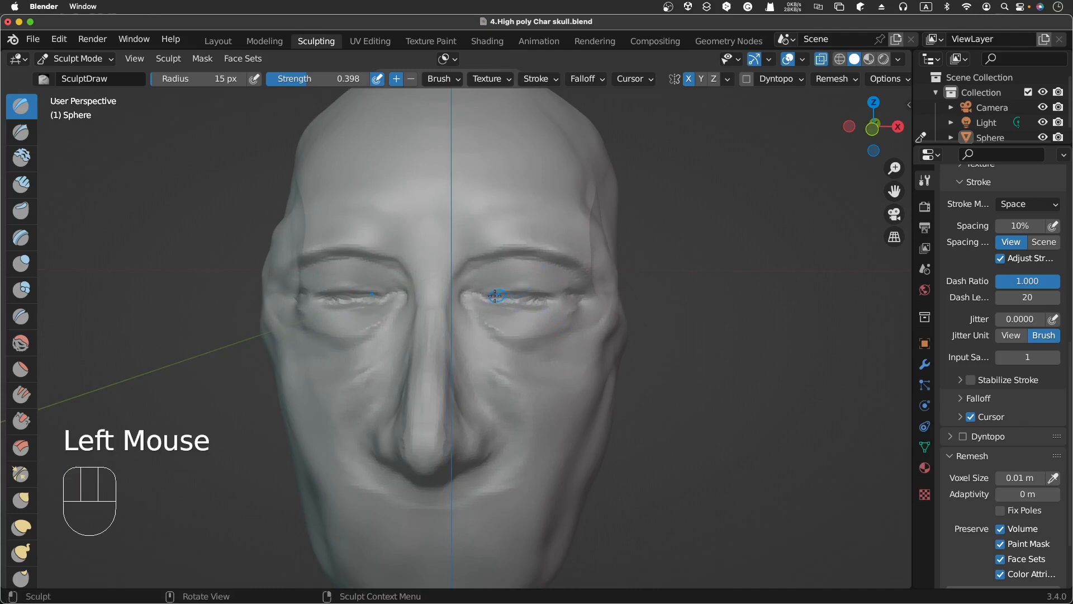
{"action": "left_click", "coordinate": [493, 296], "text": "ctrl"}
{"action": "left_click", "coordinate": [509, 289], "text": "ctrl"}
{"action": "left_click", "coordinate": [534, 288], "text": "ctrl"}
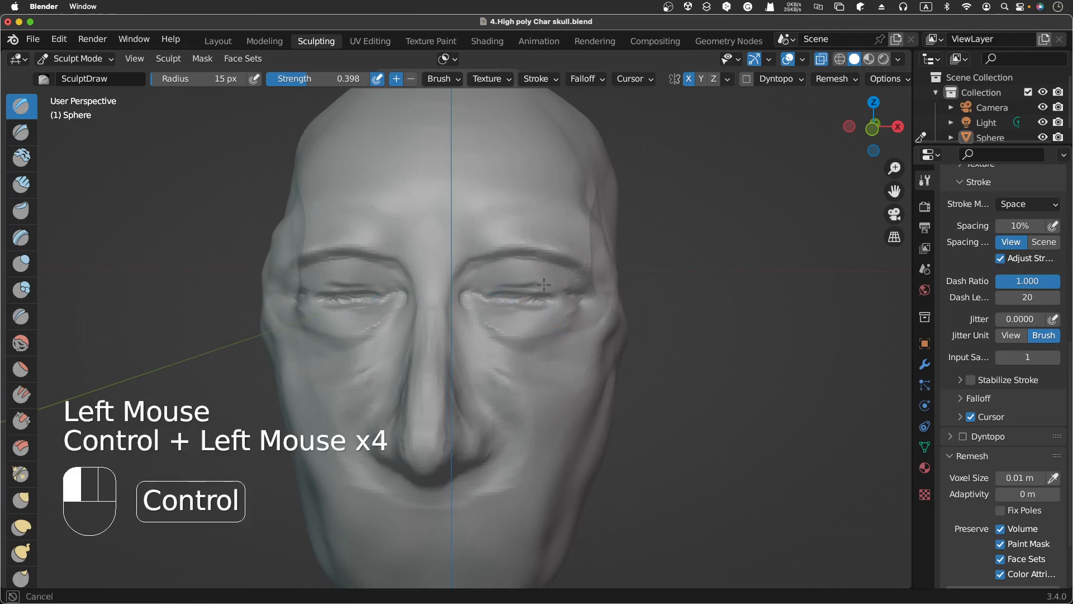
{"action": "left_click", "coordinate": [532, 290], "text": "ctrl"}
{"action": "left_click", "coordinate": [531, 290], "text": "ctrl"}
{"action": "left_click", "coordinate": [526, 292], "text": "ctrl"}
{"action": "left_click", "coordinate": [523, 294], "text": "ctrl"}
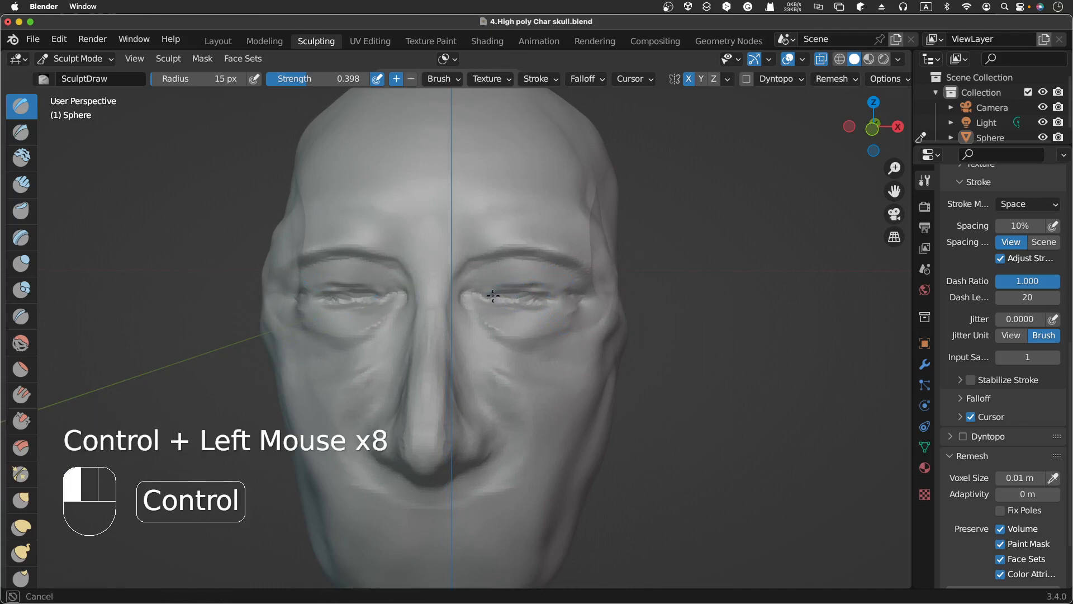
Step: Drag subtractive Draw strokes along the eye slit, then voxel remesh the sculpt
{"action": "mouse_move", "coordinate": [493, 296]}
{"action": "left_mouse_down", "text": "ctrl"}
{"action": "mouse_move", "coordinate": [505, 295]}
{"action": "mouse_move", "coordinate": [479, 296]}
{"action": "mouse_move", "coordinate": [537, 290]}
{"action": "left_mouse_up", "text": "ctrl"}
{"action": "left_click_drag", "start_coordinate": [498, 291], "coordinate": [536, 289], "text": "ctrl"}
{"action": "left_click_drag", "start_coordinate": [498, 290], "coordinate": [534, 291], "text": "ctrl"}
{"action": "left_click_drag", "start_coordinate": [498, 291], "coordinate": [545, 294], "text": "ctrl"}
{"action": "left_click_drag", "start_coordinate": [532, 291], "coordinate": [551, 295], "text": "ctrl"}
{"action": "left_click_drag", "start_coordinate": [536, 292], "coordinate": [559, 298], "text": "ctrl"}
{"action": "left_click_drag", "start_coordinate": [540, 292], "coordinate": [559, 298], "text": "ctrl"}
{"action": "left_click_drag", "start_coordinate": [540, 293], "coordinate": [562, 298], "text": "ctrl"}
{"action": "left_click_drag", "start_coordinate": [479, 297], "coordinate": [495, 293], "text": "ctrl"}
{"action": "left_click_drag", "start_coordinate": [486, 293], "coordinate": [548, 283], "text": "ctrl"}
{"action": "key", "text": "ctrl+r"}
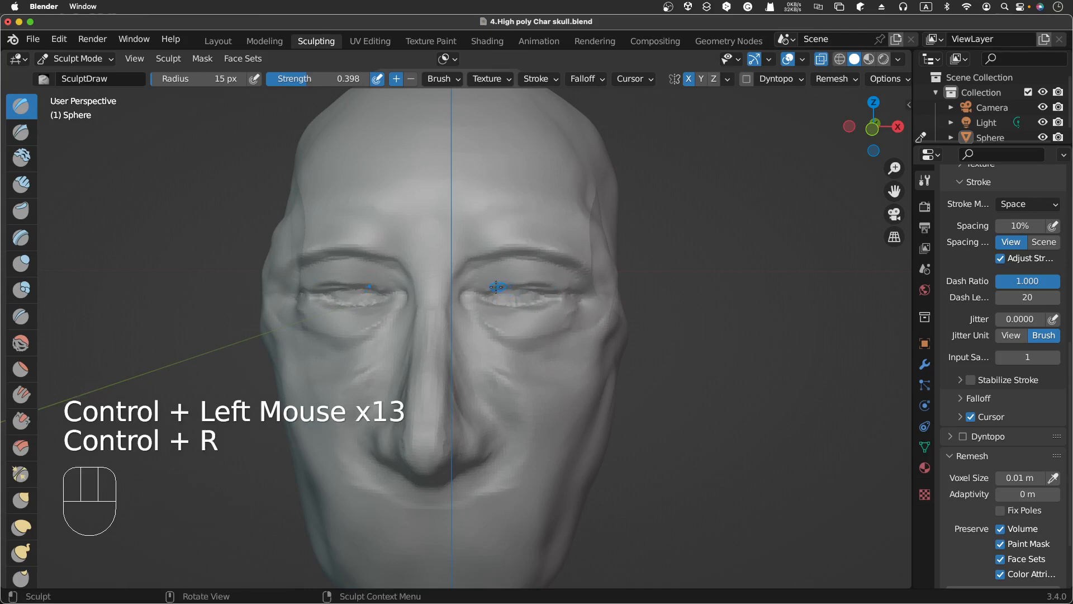
Step: Carve the lower lid edge of the eye with subtractive Draw strokes and remesh again
{"action": "left_click", "coordinate": [479, 293], "text": "ctrl"}
{"action": "left_click_drag", "start_coordinate": [482, 293], "coordinate": [535, 290], "text": "ctrl"}
{"action": "left_click", "coordinate": [530, 290], "text": "ctrl"}
{"action": "left_click", "coordinate": [531, 291], "text": "ctrl"}
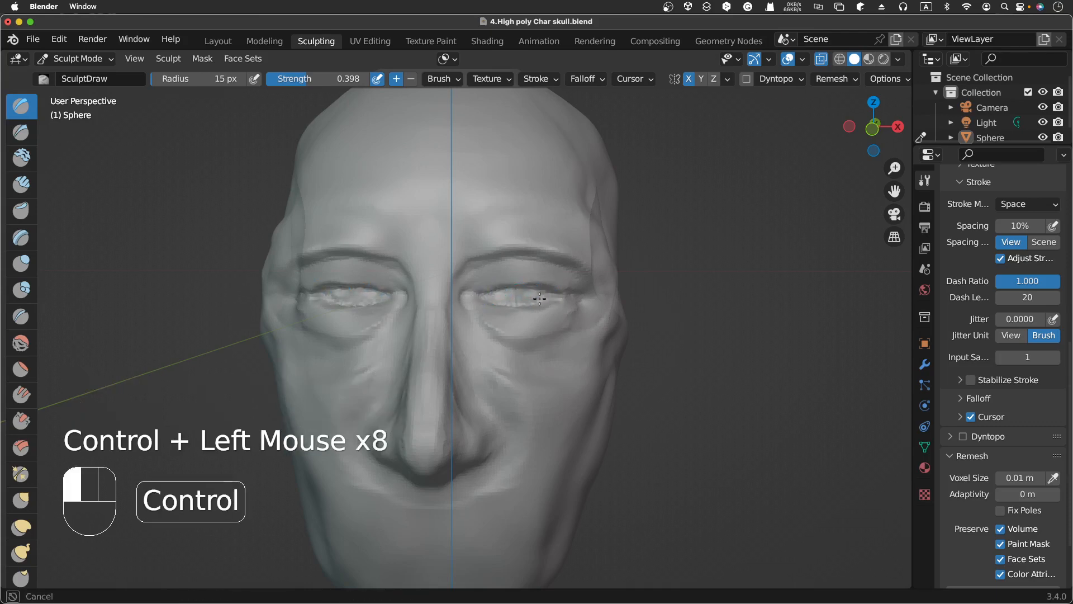
{"action": "left_click", "coordinate": [520, 293], "text": "ctrl"}
{"action": "left_click", "coordinate": [503, 296], "text": "ctrl"}
{"action": "left_click", "coordinate": [487, 299], "text": "ctrl"}
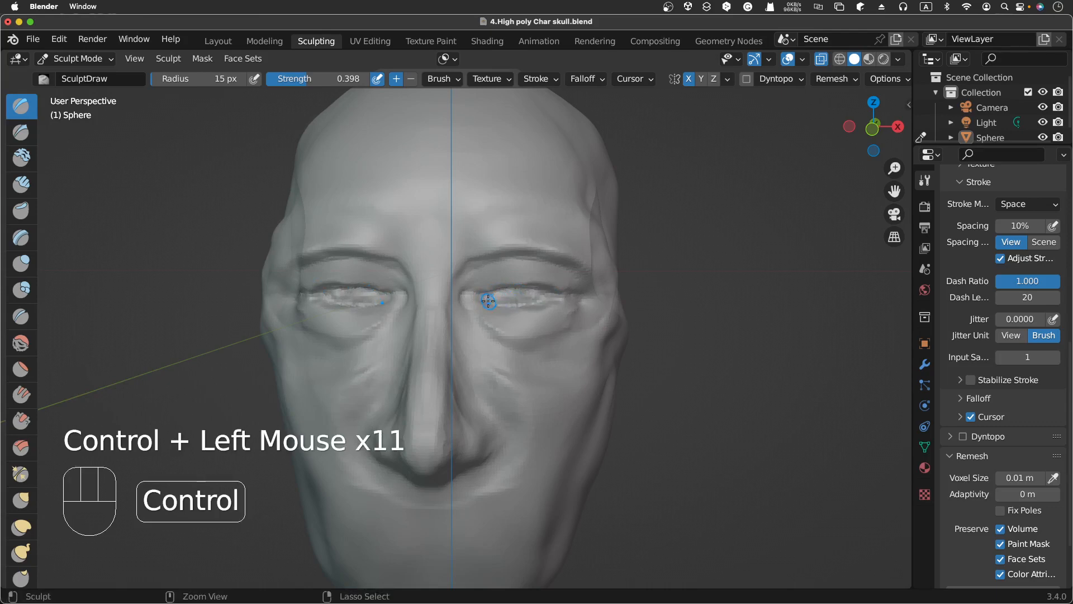
{"action": "left_click_drag", "start_coordinate": [493, 299], "coordinate": [517, 304], "text": "ctrl"}
{"action": "left_click", "coordinate": [497, 301], "text": "ctrl"}
{"action": "mouse_move", "coordinate": [512, 305]}
{"action": "left_mouse_down", "text": "ctrl"}
{"action": "mouse_move", "coordinate": [550, 301]}
{"action": "mouse_move", "coordinate": [505, 311]}
{"action": "mouse_move", "coordinate": [504, 302]}
{"action": "left_mouse_up", "text": "ctrl"}
{"action": "left_click", "coordinate": [506, 304], "text": "ctrl"}
{"action": "left_click", "coordinate": [505, 302], "text": "ctrl"}
{"action": "left_click", "coordinate": [504, 301], "text": "ctrl"}
{"action": "left_click", "coordinate": [503, 299], "text": "ctrl"}
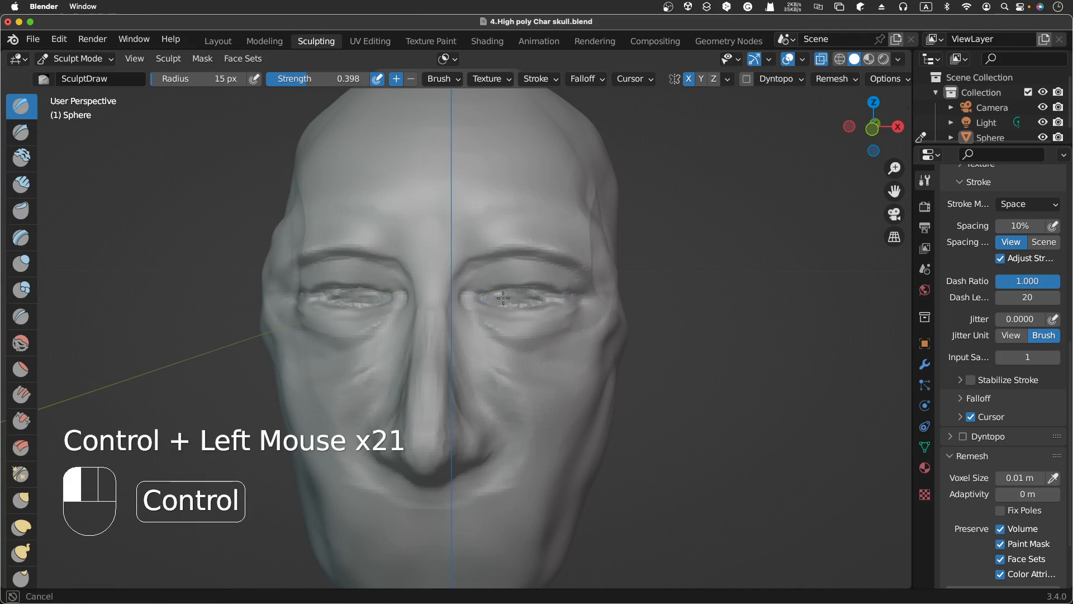
{"action": "left_click_drag", "start_coordinate": [559, 291], "coordinate": [558, 294], "text": "ctrl"}
{"action": "left_click", "coordinate": [558, 296], "text": "ctrl"}
{"action": "left_click", "coordinate": [557, 298], "text": "ctrl"}
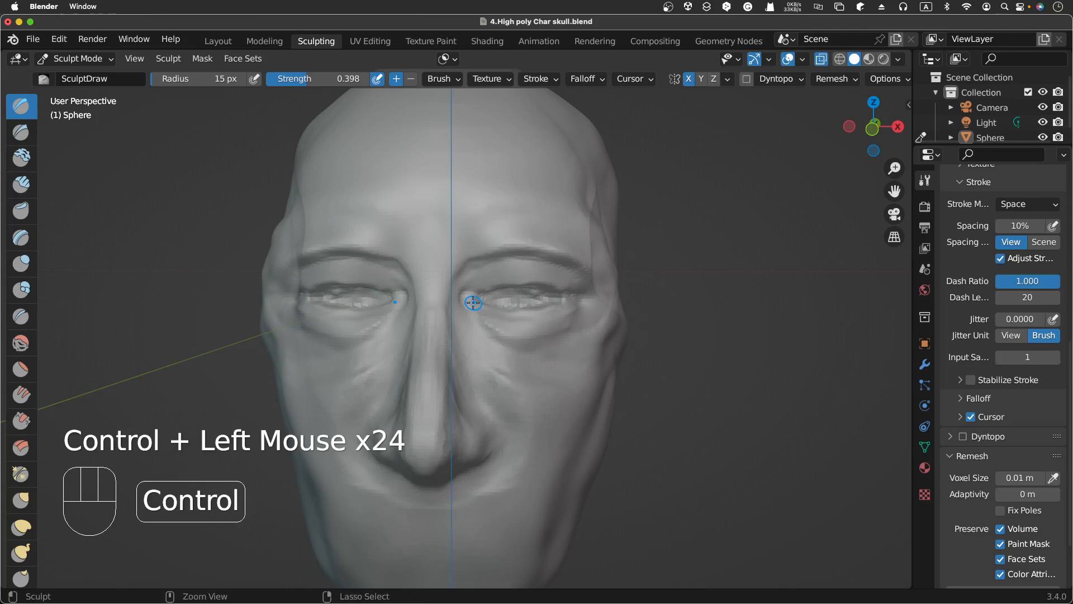
{"action": "key", "text": "ctrl+r"}
Step: Add two Draw dabs below the eye's outer corner, orbiting around the head to inspect it
{"action": "scroll", "coordinate": [494, 300], "scroll_direction": "right", "scroll_amount": 5}
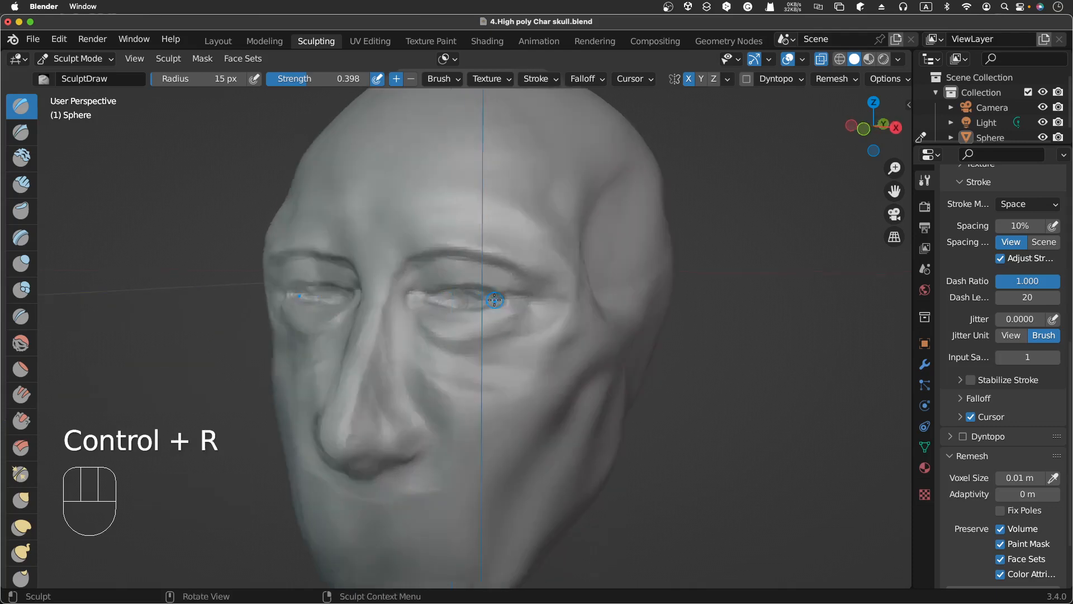
{"action": "scroll", "coordinate": [494, 300], "scroll_direction": "left", "scroll_amount": 2}
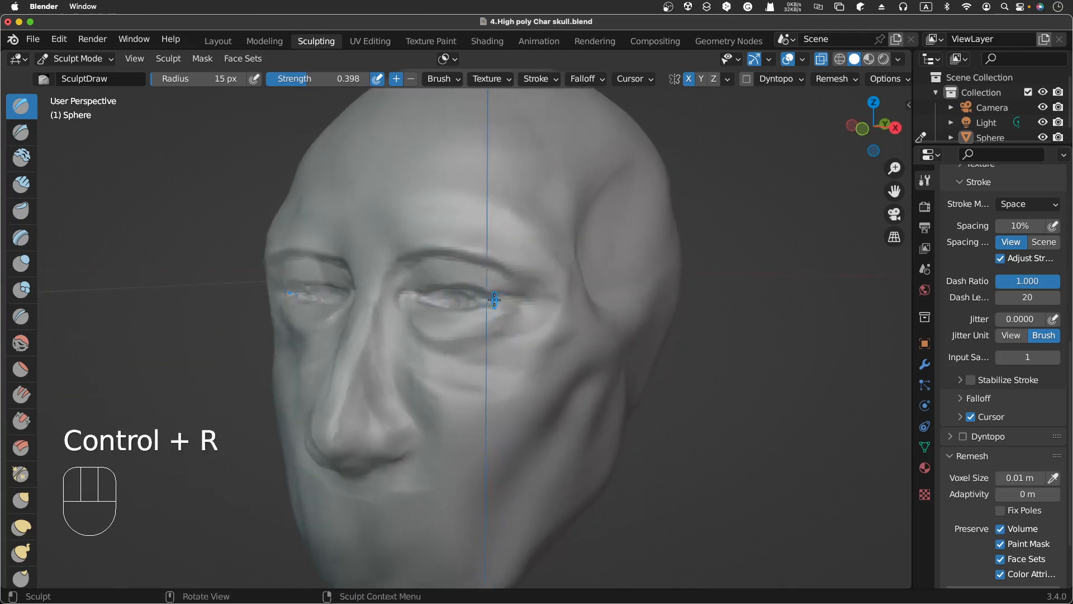
{"action": "left_click", "coordinate": [535, 313]}
{"action": "left_click", "coordinate": [535, 313]}
{"action": "scroll", "coordinate": [607, 259], "scroll_direction": "left", "scroll_amount": 3}
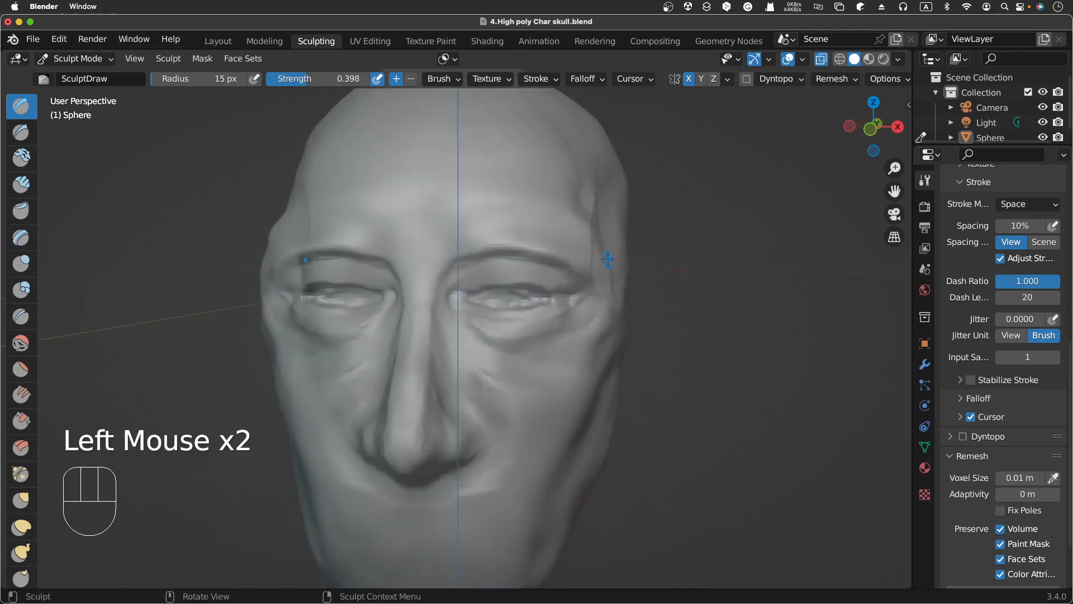
{"action": "scroll", "coordinate": [608, 259], "scroll_direction": "left", "scroll_amount": 2}
{"action": "scroll", "coordinate": [608, 258], "scroll_direction": "left", "scroll_amount": 5}
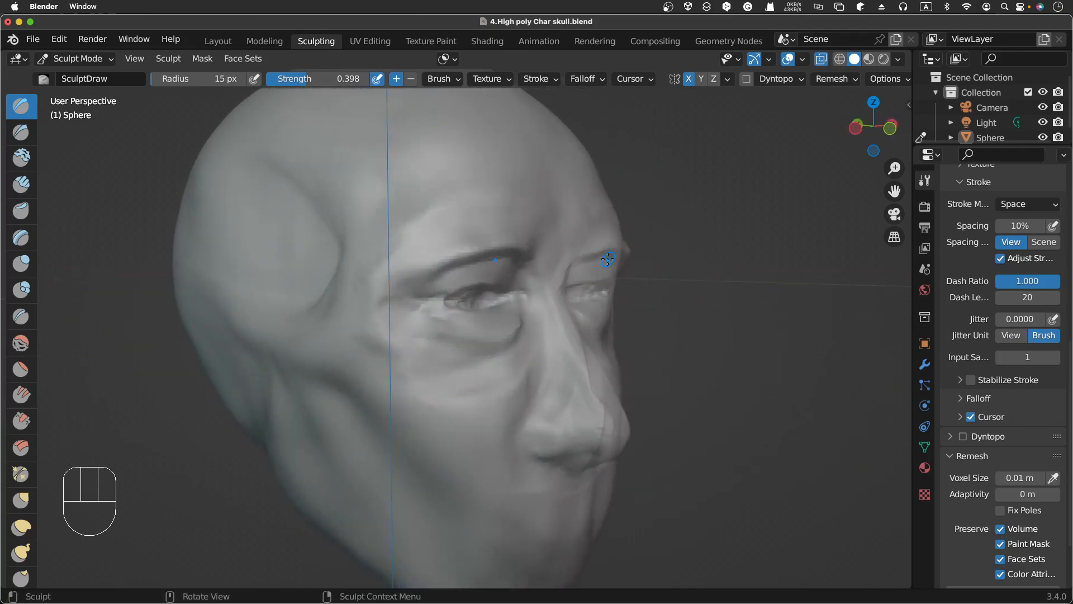
{"action": "scroll", "coordinate": [607, 259], "scroll_direction": "right", "scroll_amount": 5}
{"action": "scroll", "coordinate": [607, 259], "scroll_direction": "right", "scroll_amount": 3}
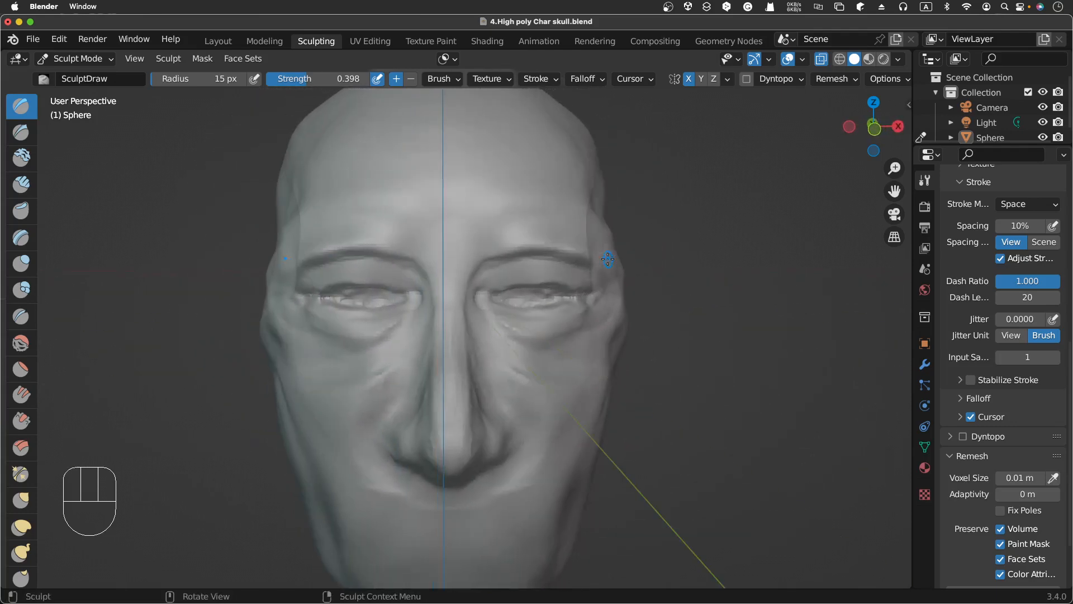
Step: Build up the upper eyelid and refine the lid edges with additive and subtractive Draw strokes
{"action": "left_click", "coordinate": [545, 287]}
{"action": "left_click_drag", "start_coordinate": [545, 287], "coordinate": [573, 290]}
{"action": "left_click_drag", "start_coordinate": [561, 287], "coordinate": [572, 291]}
{"action": "left_click_drag", "start_coordinate": [494, 289], "coordinate": [521, 282]}
{"action": "left_click_drag", "start_coordinate": [504, 284], "coordinate": [548, 283]}
{"action": "left_click_drag", "start_coordinate": [513, 282], "coordinate": [541, 279]}
{"action": "mouse_move", "coordinate": [543, 282]}
{"action": "left_mouse_down"}
{"action": "mouse_move", "coordinate": [571, 286]}
{"action": "mouse_move", "coordinate": [514, 296]}
{"action": "left_mouse_up"}
{"action": "left_click_drag", "start_coordinate": [541, 296], "coordinate": [521, 298], "text": "ctrl"}
{"action": "left_click_drag", "start_coordinate": [538, 298], "coordinate": [525, 300], "text": "ctrl"}
{"action": "left_click_drag", "start_coordinate": [542, 300], "coordinate": [512, 302], "text": "ctrl"}
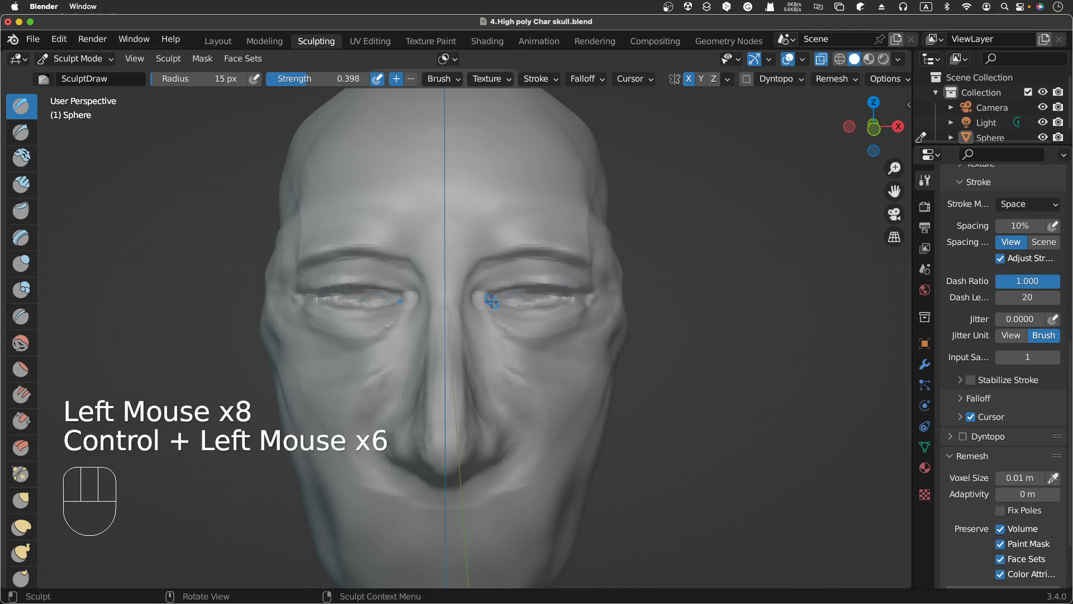
Step: Carve the inner eye corner upward toward the brow with subtractive Draw dabs
{"action": "left_click", "coordinate": [479, 293]}
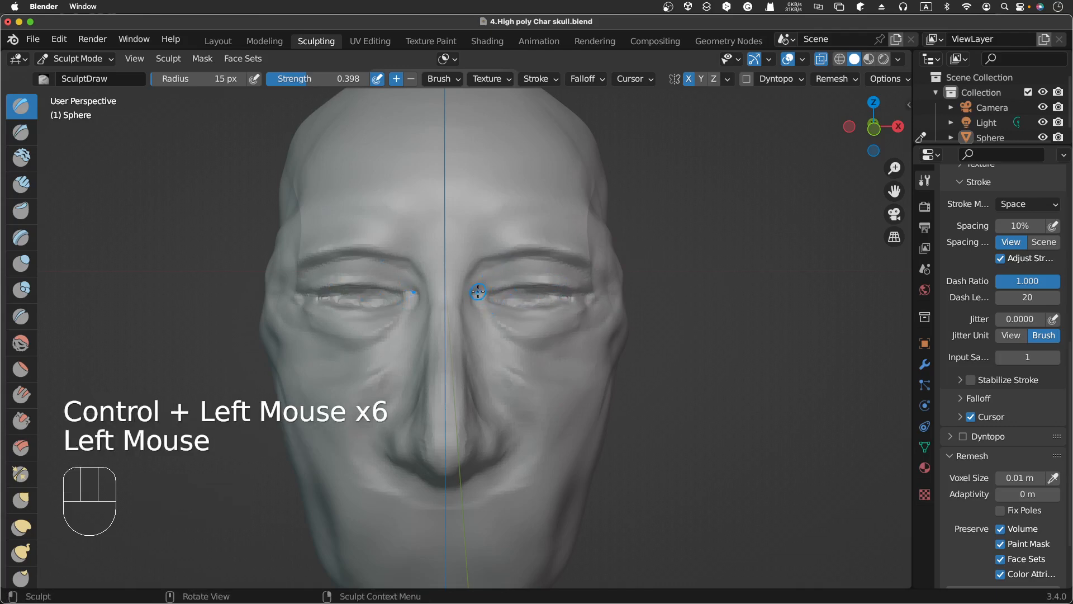
{"action": "left_click_drag", "start_coordinate": [478, 283], "coordinate": [475, 288], "text": "ctrl"}
{"action": "left_click", "coordinate": [478, 283], "text": "ctrl"}
{"action": "left_click", "coordinate": [480, 280], "text": "ctrl"}
{"action": "left_click", "coordinate": [483, 278], "text": "ctrl"}
{"action": "left_click", "coordinate": [486, 275], "text": "ctrl"}
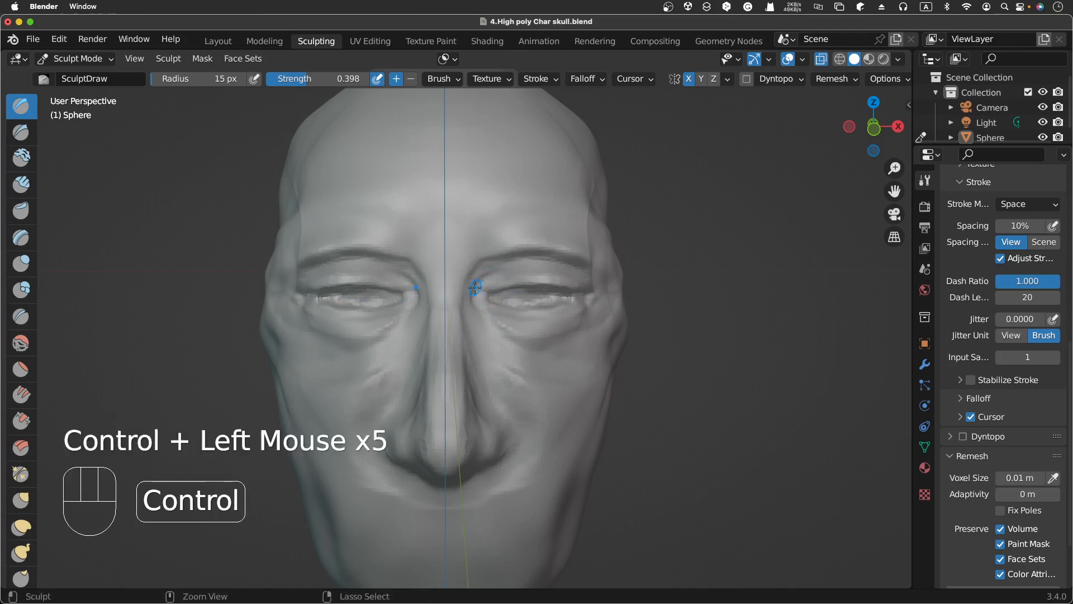
Step: Shape the brow ridge above the eye with additive and subtractive Draw dabs
{"action": "left_click", "coordinate": [485, 243], "text": "ctrl"}
{"action": "left_click", "coordinate": [484, 246], "text": "ctrl"}
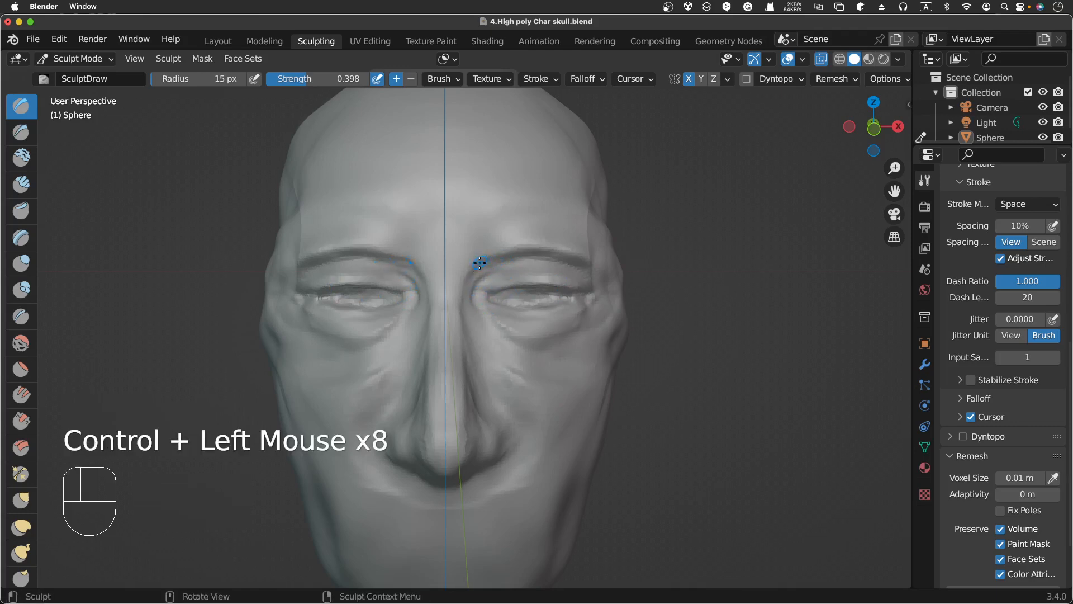
{"action": "left_click", "coordinate": [474, 262]}
{"action": "left_click", "coordinate": [501, 260]}
{"action": "left_click", "coordinate": [528, 258]}
{"action": "left_click", "coordinate": [502, 271], "text": "ctrl"}
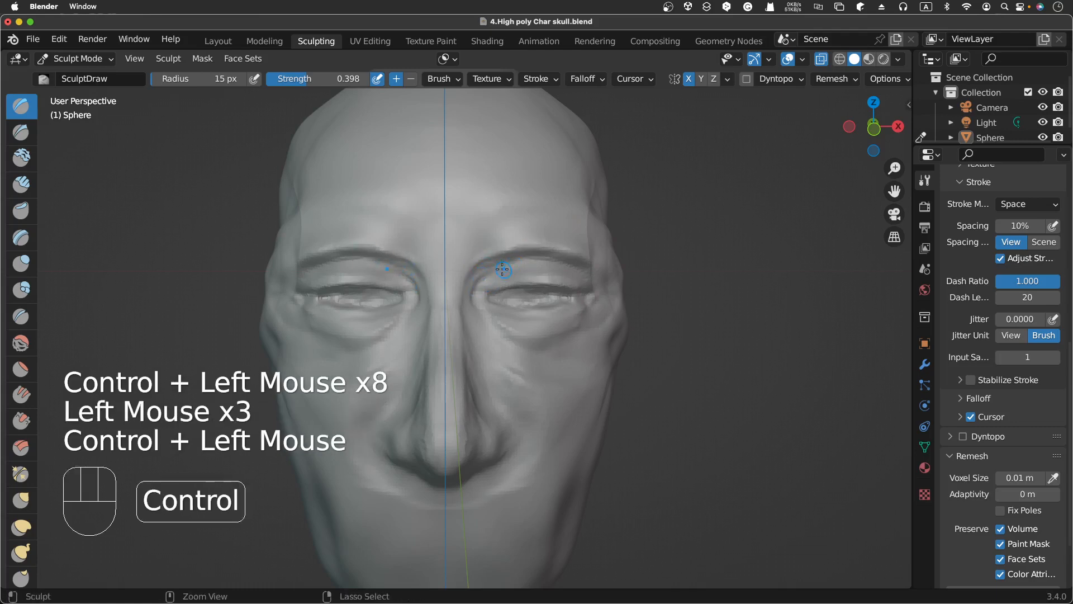
{"action": "left_click", "coordinate": [492, 282], "text": "ctrl"}
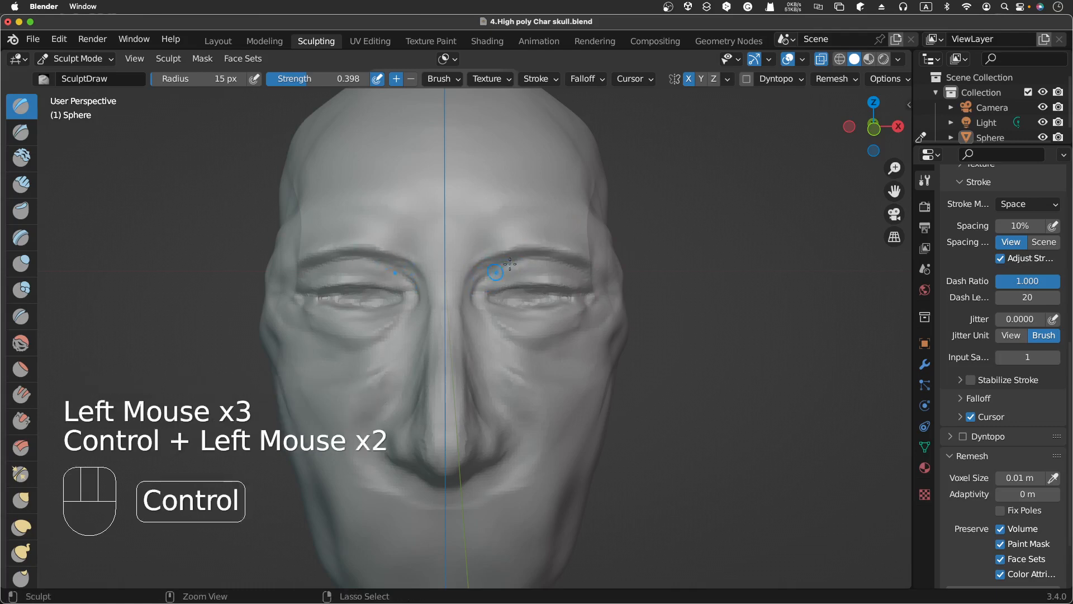
Step: Carve a line from the inner eye corner down along the side of the nose with subtractive dabs
{"action": "left_click", "coordinate": [474, 300], "text": "ctrl"}
{"action": "left_click", "coordinate": [474, 315], "text": "ctrl"}
{"action": "left_click", "coordinate": [473, 298], "text": "ctrl"}
{"action": "left_click", "coordinate": [485, 330], "text": "ctrl"}
{"action": "left_click", "coordinate": [492, 350], "text": "ctrl"}
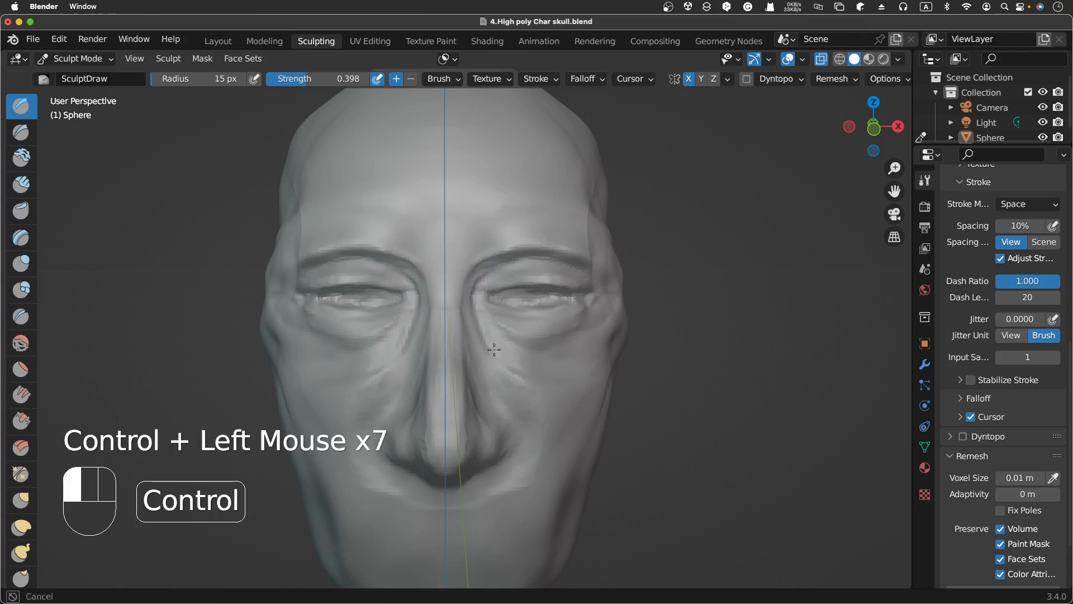
Step: Carve a crease beneath the lower eyelid with subtractive Draw dabs
{"action": "left_click", "coordinate": [527, 351], "text": "ctrl"}
{"action": "left_click", "coordinate": [496, 319], "text": "ctrl"}
{"action": "left_click", "coordinate": [505, 322], "text": "ctrl"}
{"action": "left_click", "coordinate": [514, 324], "text": "ctrl"}
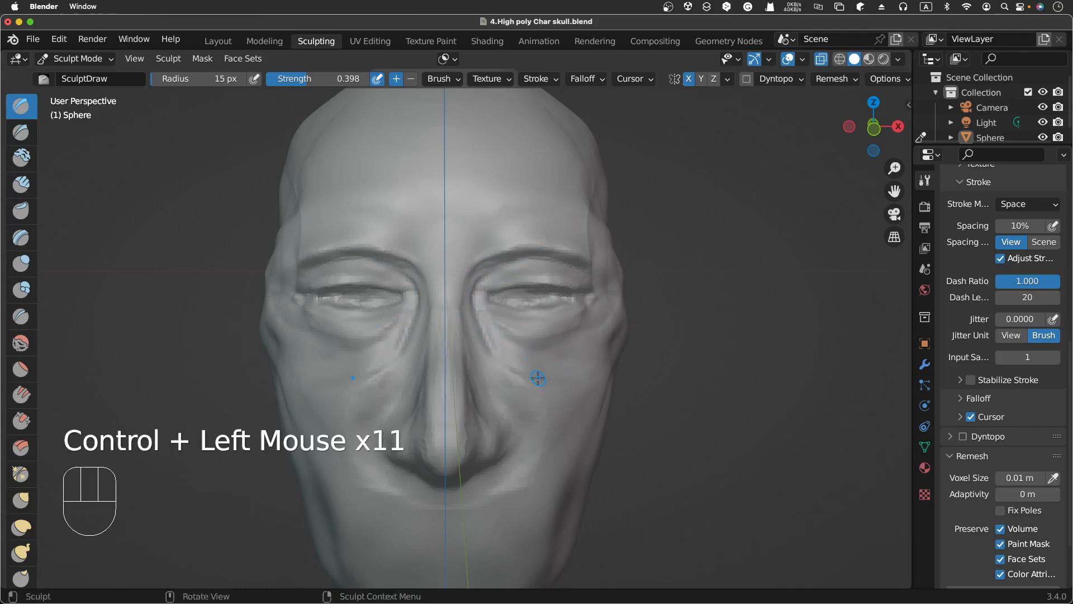
{"action": "left_click", "coordinate": [496, 316], "text": "ctrl"}
{"action": "left_click", "coordinate": [500, 322], "text": "ctrl"}
{"action": "left_click", "coordinate": [507, 328], "text": "ctrl"}
{"action": "left_click", "coordinate": [562, 342], "text": "ctrl"}
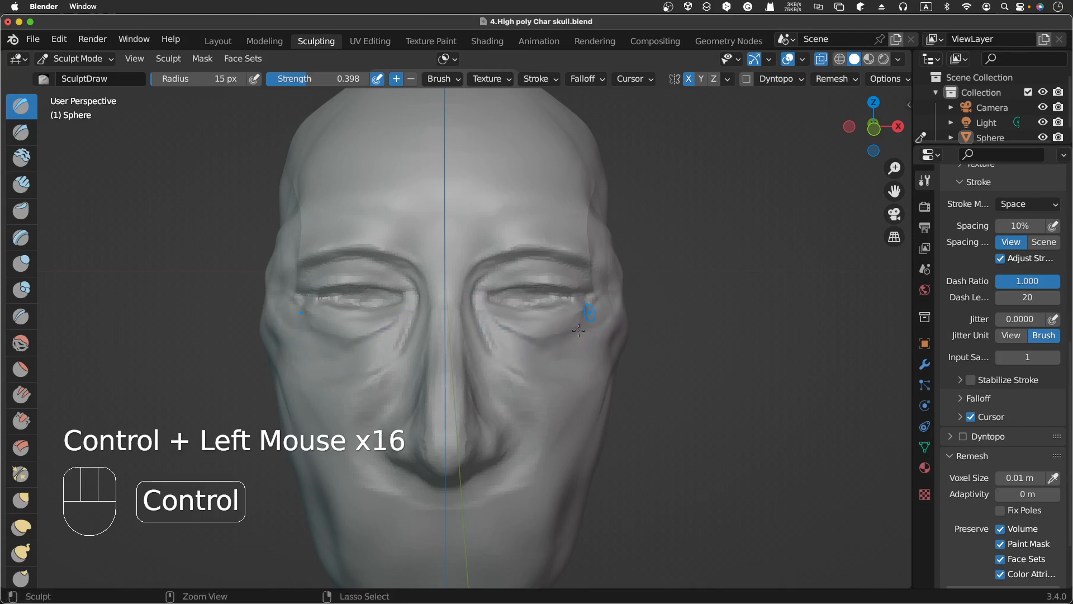
Step: Undo the last dab and re-carve the outer eye corner up toward the temple with subtractive Draw dabs
{"action": "left_click", "coordinate": [579, 331], "text": "ctrl"}
{"action": "left_click", "coordinate": [584, 322], "text": "ctrl"}
{"action": "left_click", "coordinate": [589, 314], "text": "ctrl"}
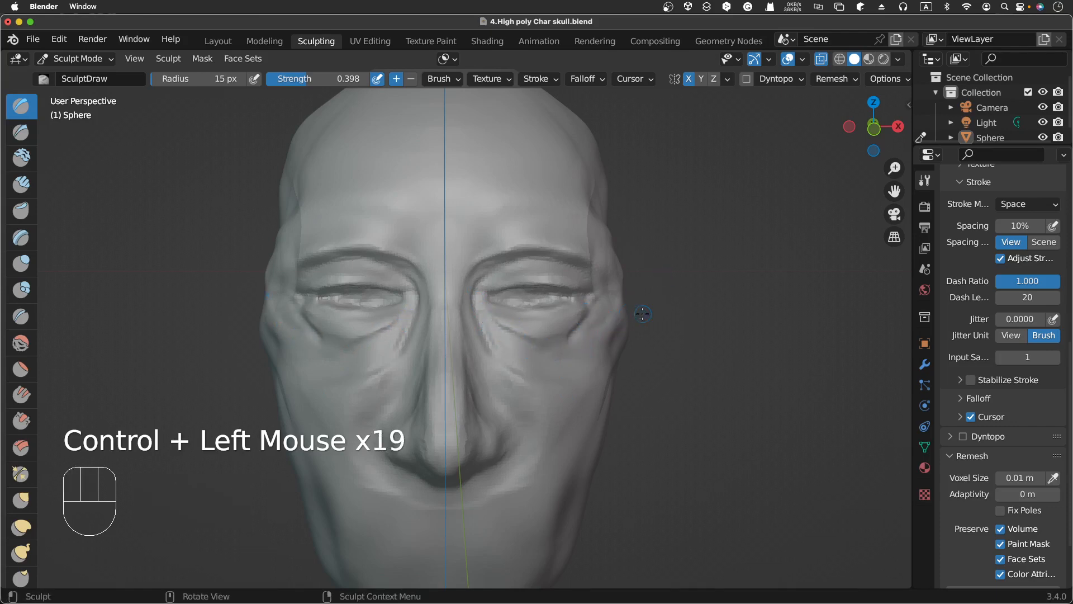
{"action": "key", "text": "super+z"}
{"action": "left_click", "coordinate": [556, 342], "text": "ctrl"}
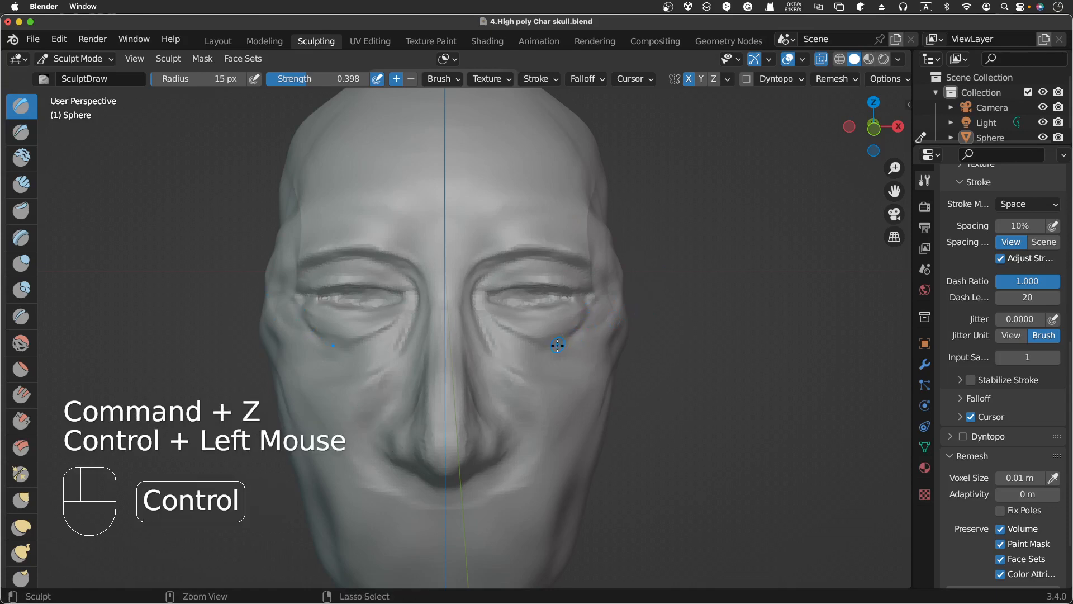
{"action": "left_click", "coordinate": [597, 291], "text": "ctrl"}
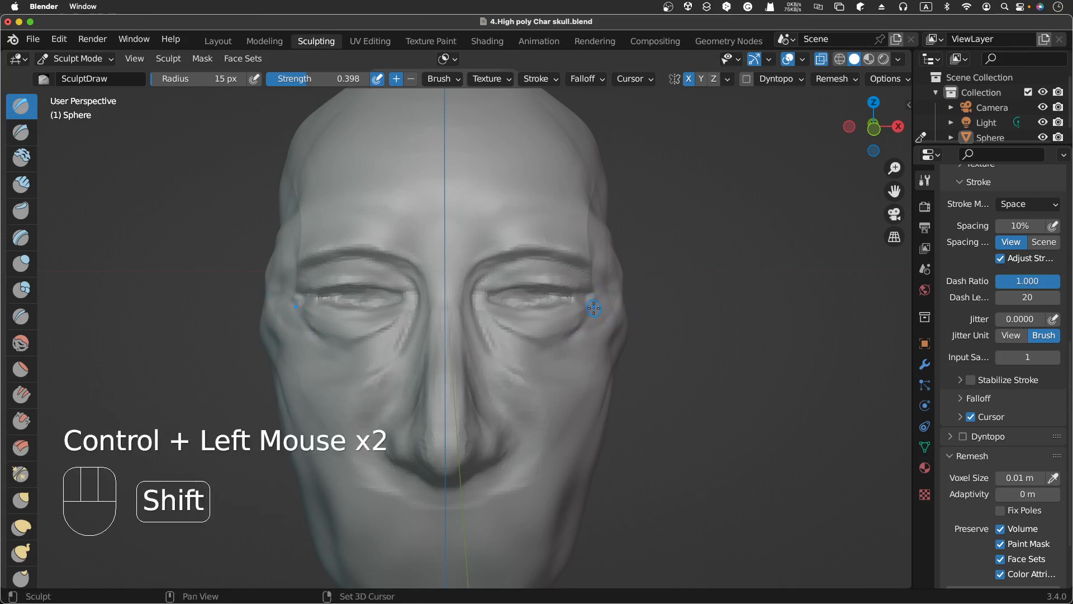
Step: Lower the Draw brush strength to 0.153 and carve a stroke at the outer eye corner
{"action": "key", "text": "shift+f"}
{"action": "left_click", "coordinate": [587, 315]}
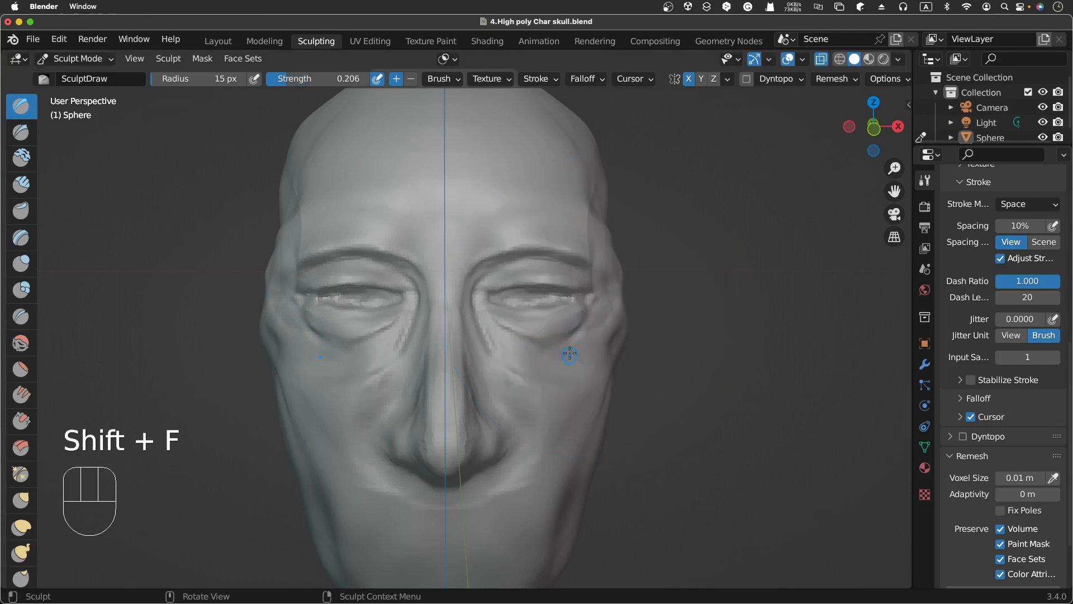
{"action": "key", "text": "shift+f"}
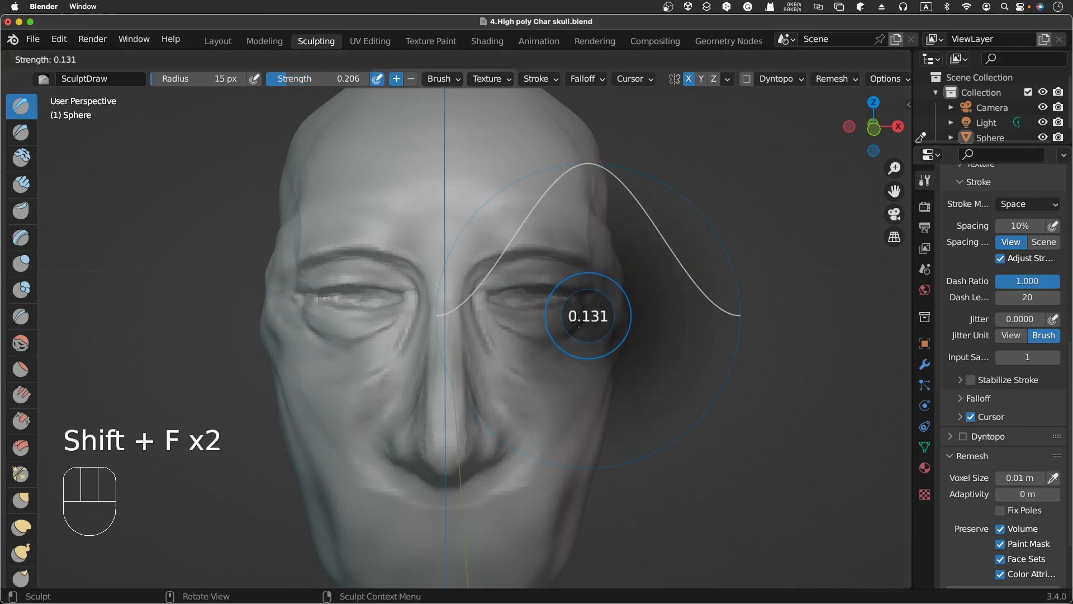
{"action": "left_click", "coordinate": [579, 323]}
{"action": "key", "text": "ctrl"}
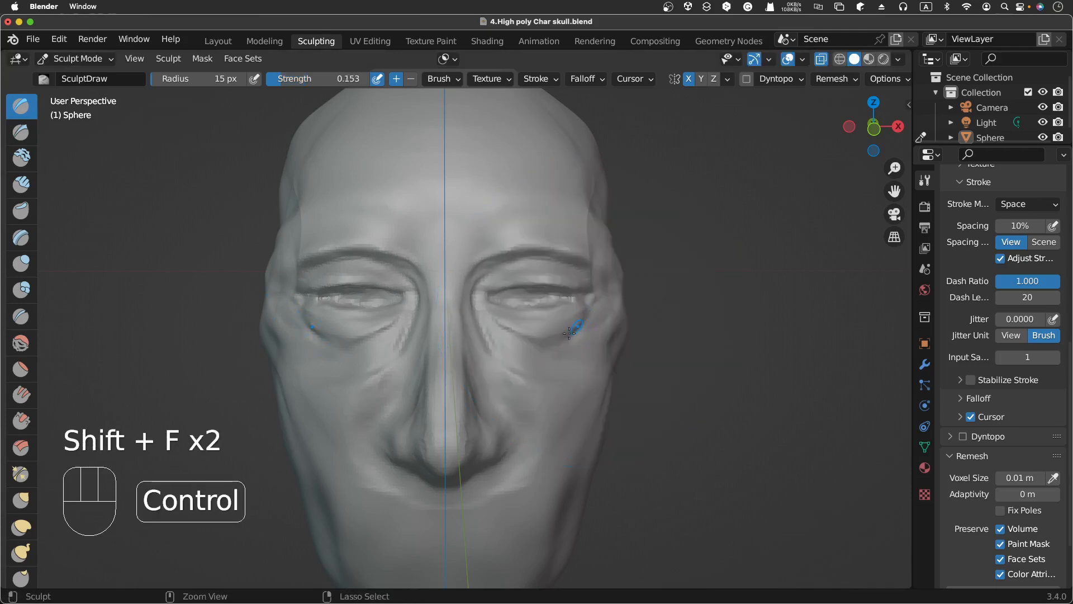
{"action": "left_click_drag", "start_coordinate": [569, 332], "coordinate": [589, 305], "text": "ctrl"}
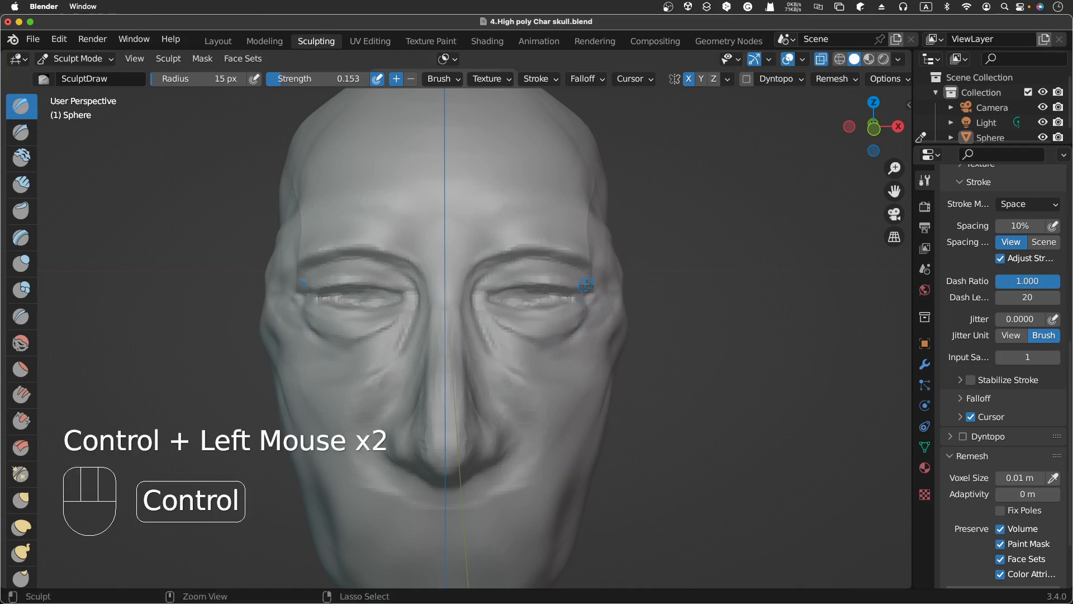
Step: Refine the upper lid edge with additive and subtractive Draw dabs along the eye
{"action": "left_click_drag", "start_coordinate": [511, 298], "coordinate": [511, 299]}
{"action": "left_click", "coordinate": [511, 300]}
{"action": "left_click", "coordinate": [497, 299], "text": "ctrl"}
{"action": "left_click", "coordinate": [499, 301], "text": "ctrl"}
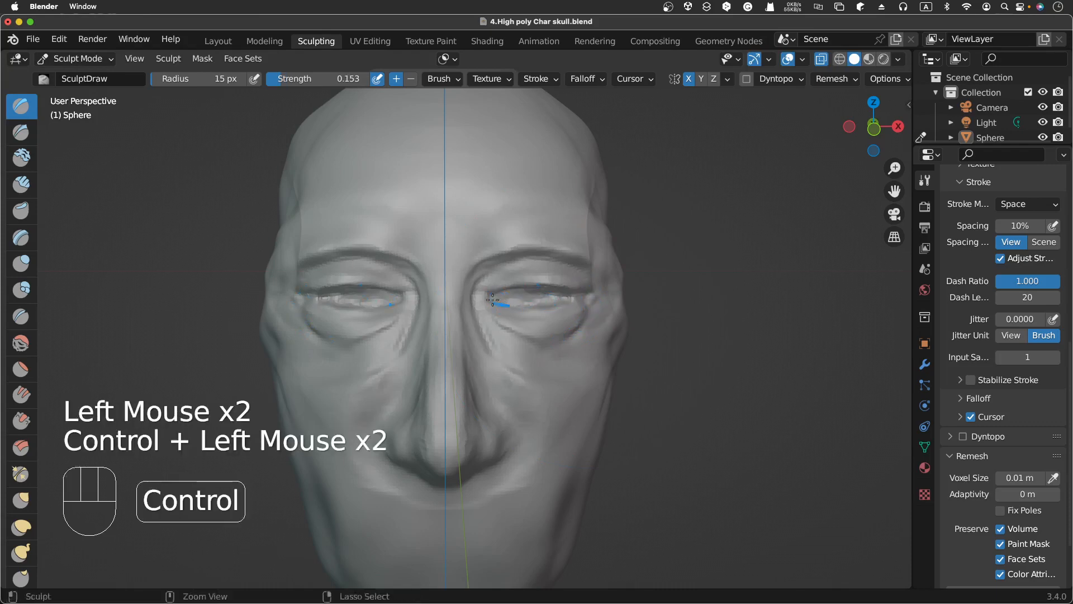
{"action": "left_click", "coordinate": [503, 300], "text": "ctrl"}
{"action": "left_click", "coordinate": [505, 301], "text": "ctrl"}
{"action": "left_click", "coordinate": [508, 301], "text": "ctrl"}
{"action": "left_click", "coordinate": [513, 303], "text": "ctrl"}
{"action": "left_click", "coordinate": [519, 304], "text": "ctrl"}
{"action": "left_click", "coordinate": [524, 306], "text": "ctrl"}
{"action": "left_click", "coordinate": [520, 304], "text": "ctrl"}
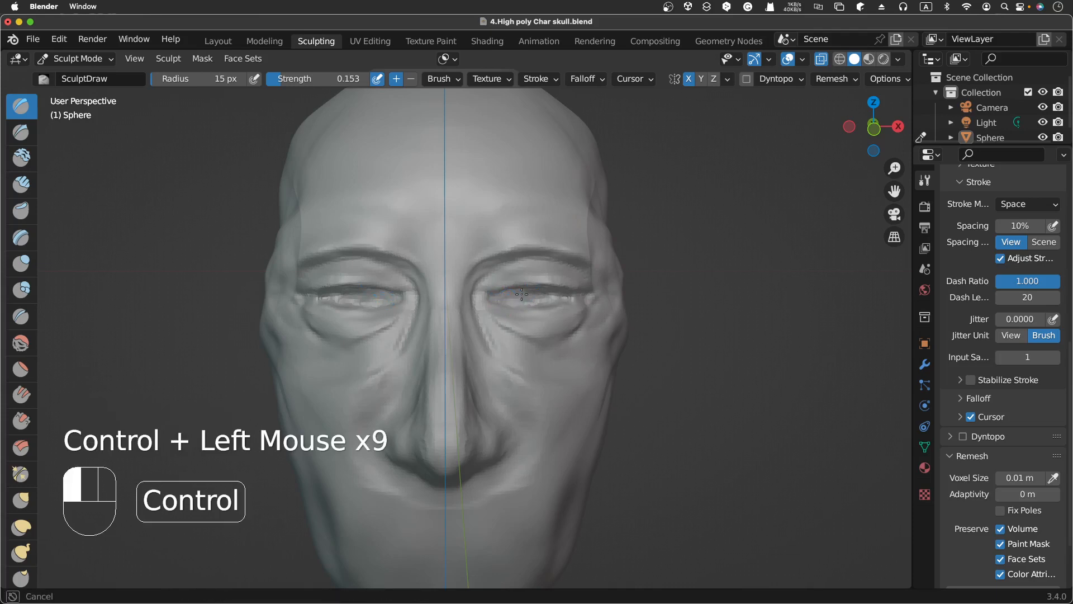
{"action": "left_click", "coordinate": [515, 302], "text": "ctrl"}
{"action": "left_click", "coordinate": [513, 302], "text": "ctrl"}
{"action": "left_click", "coordinate": [512, 302], "text": "ctrl"}
{"action": "left_click", "coordinate": [511, 304], "text": "ctrl"}
{"action": "left_click", "coordinate": [512, 303], "text": "ctrl"}
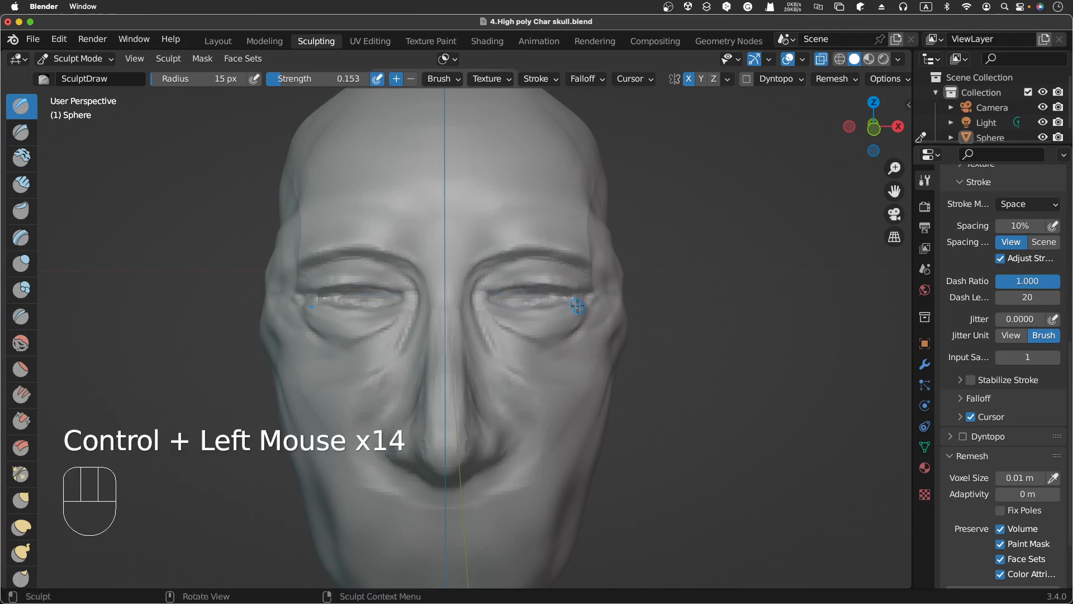
Step: Switch to the Clay brush and build up the lower eyelid with Clay dabs
{"action": "scroll", "coordinate": [577, 306], "scroll_direction": "right", "scroll_amount": 8}
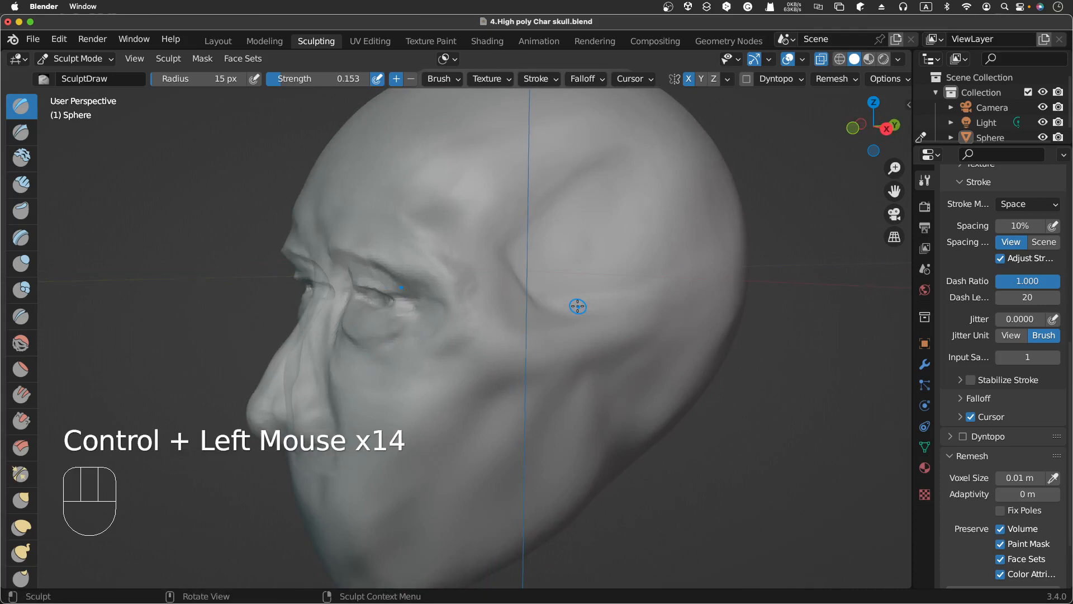
{"action": "scroll", "coordinate": [578, 306], "scroll_direction": "right", "scroll_amount": 5}
{"action": "scroll", "coordinate": [578, 306], "scroll_direction": "left", "scroll_amount": 10}
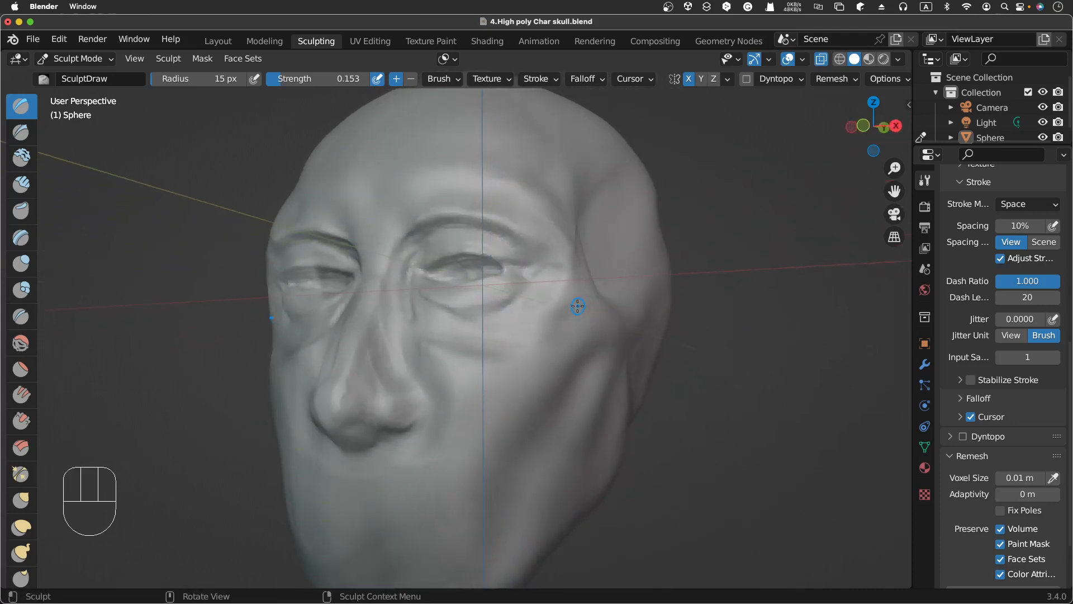
{"action": "scroll", "coordinate": [578, 307], "scroll_direction": "left", "scroll_amount": 4}
{"action": "left_click", "coordinate": [21, 157]}
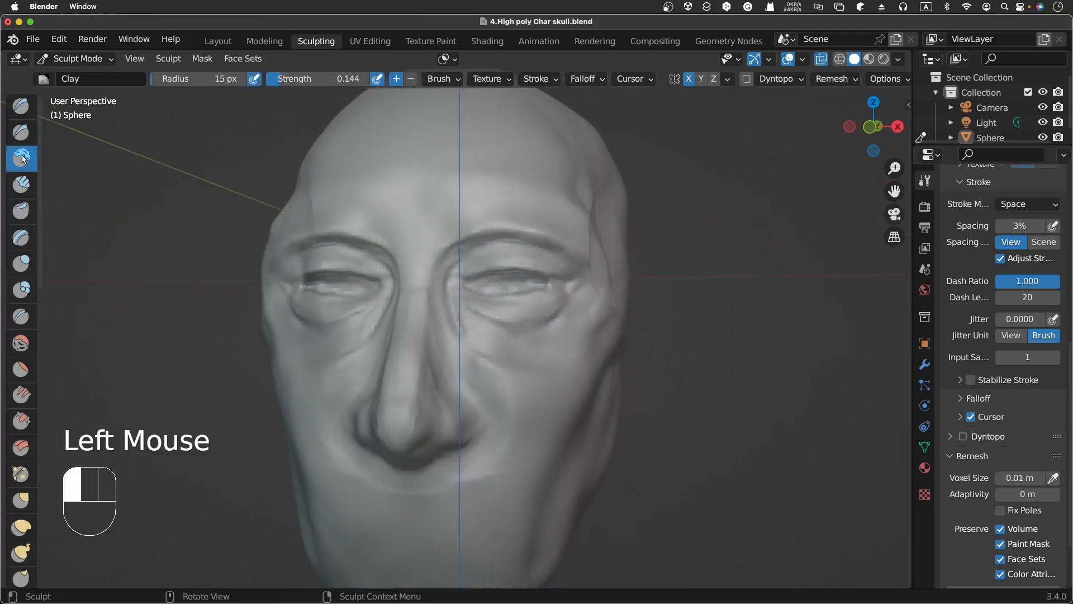
{"action": "left_click", "coordinate": [475, 302]}
{"action": "left_click", "coordinate": [486, 306]}
{"action": "left_click_drag", "start_coordinate": [491, 307], "coordinate": [493, 307]}
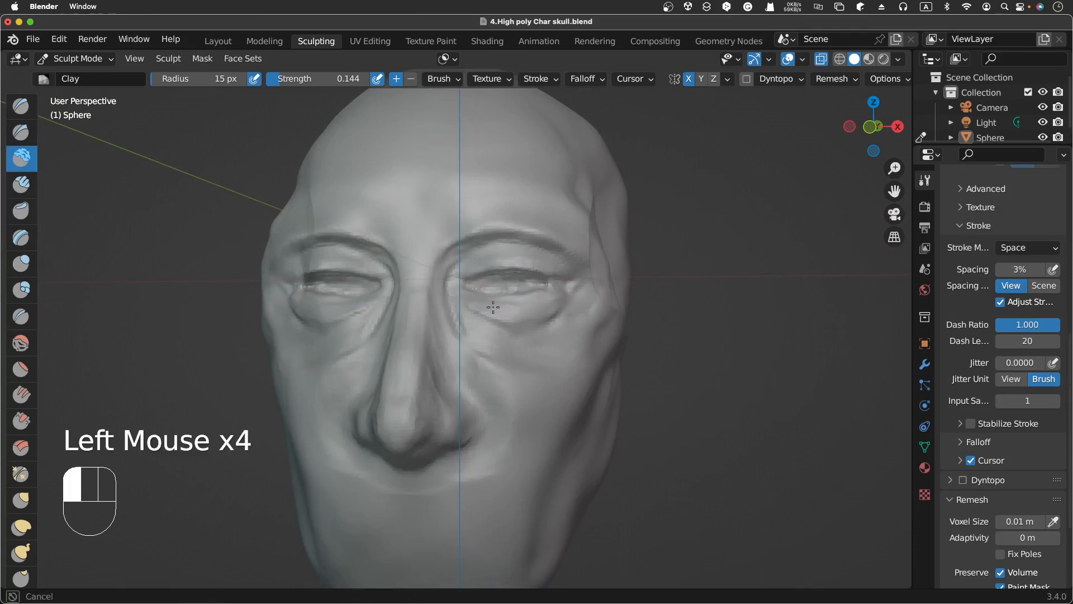
{"action": "left_click", "coordinate": [510, 307]}
{"action": "left_click", "coordinate": [511, 309], "text": "ctrl"}
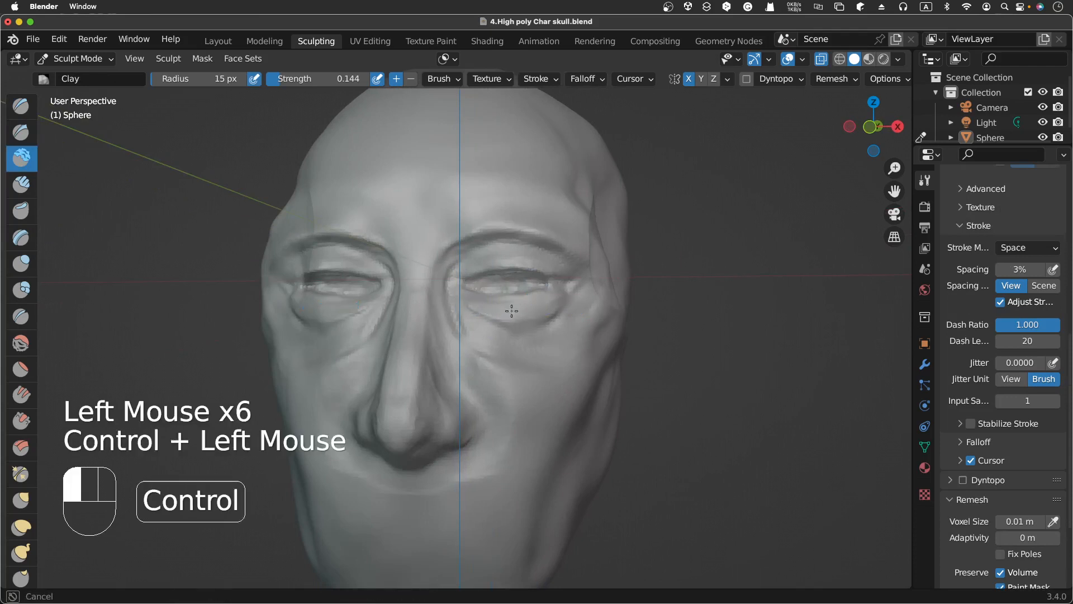
{"action": "left_click", "coordinate": [530, 306], "text": "ctrl"}
{"action": "left_click", "coordinate": [541, 304], "text": "ctrl"}
{"action": "left_click_drag", "start_coordinate": [545, 298], "coordinate": [548, 299], "text": "ctrl"}
Step: Carve along the lower lid from the inner to the outer corner with subtractive Clay dabs
{"action": "left_click_drag", "start_coordinate": [473, 299], "coordinate": [497, 311]}
{"action": "left_click", "coordinate": [488, 305]}
{"action": "left_click", "coordinate": [500, 314]}
{"action": "left_click", "coordinate": [512, 313], "text": "ctrl"}
{"action": "left_click", "coordinate": [524, 314], "text": "ctrl"}
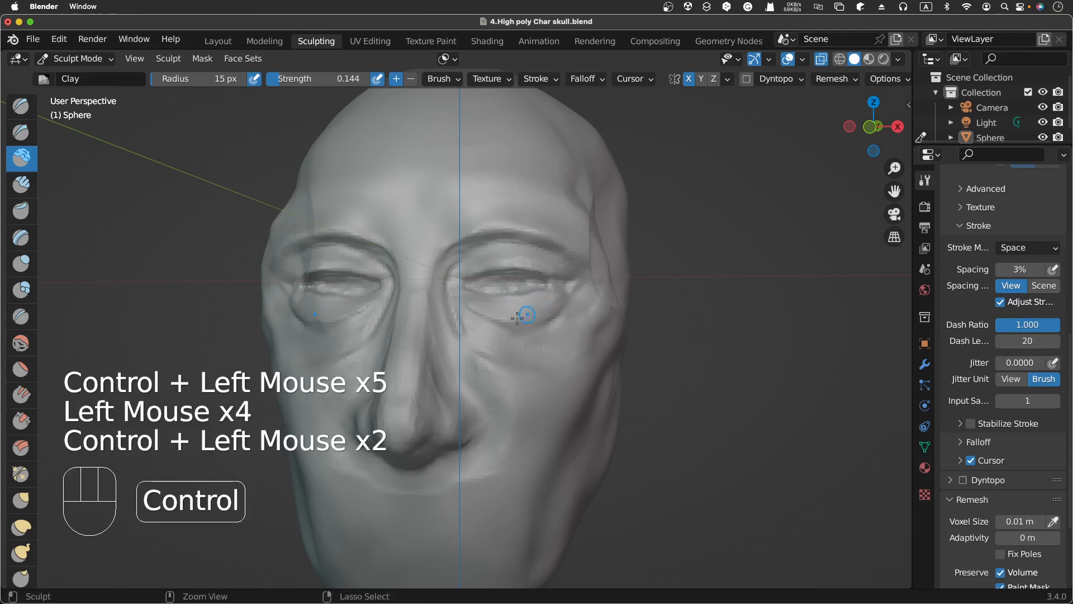
{"action": "left_click", "coordinate": [533, 311], "text": "ctrl"}
{"action": "left_click", "coordinate": [545, 308]}
{"action": "left_click", "coordinate": [562, 300], "text": "ctrl"}
{"action": "left_click", "coordinate": [575, 295], "text": "ctrl"}
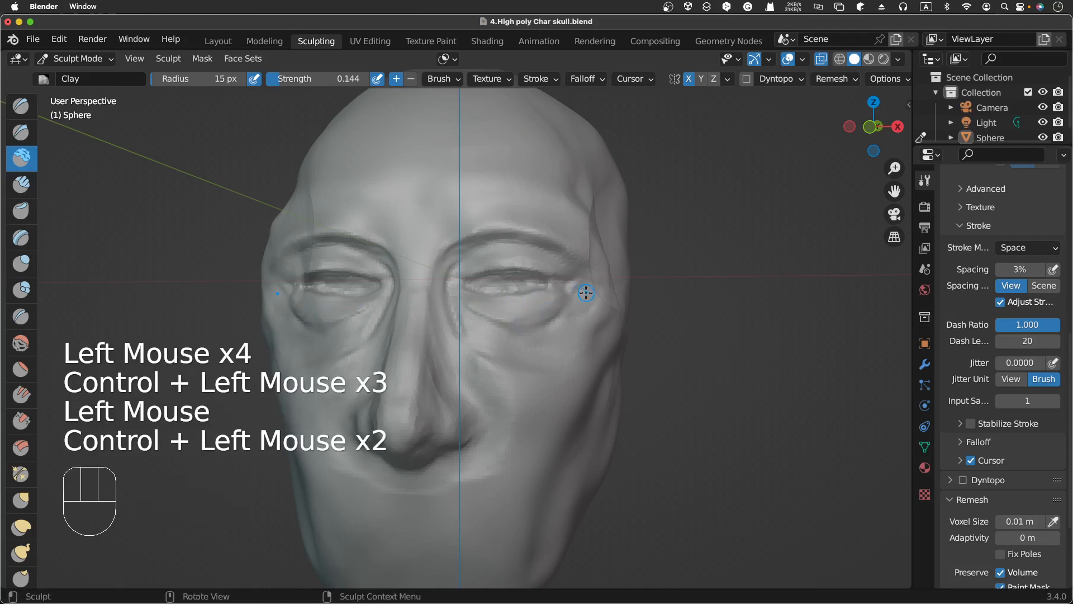
Step: Build up the cheek below the eye toward the outer corner with Clay dabs
{"action": "scroll", "coordinate": [586, 293], "scroll_direction": "right", "scroll_amount": 10}
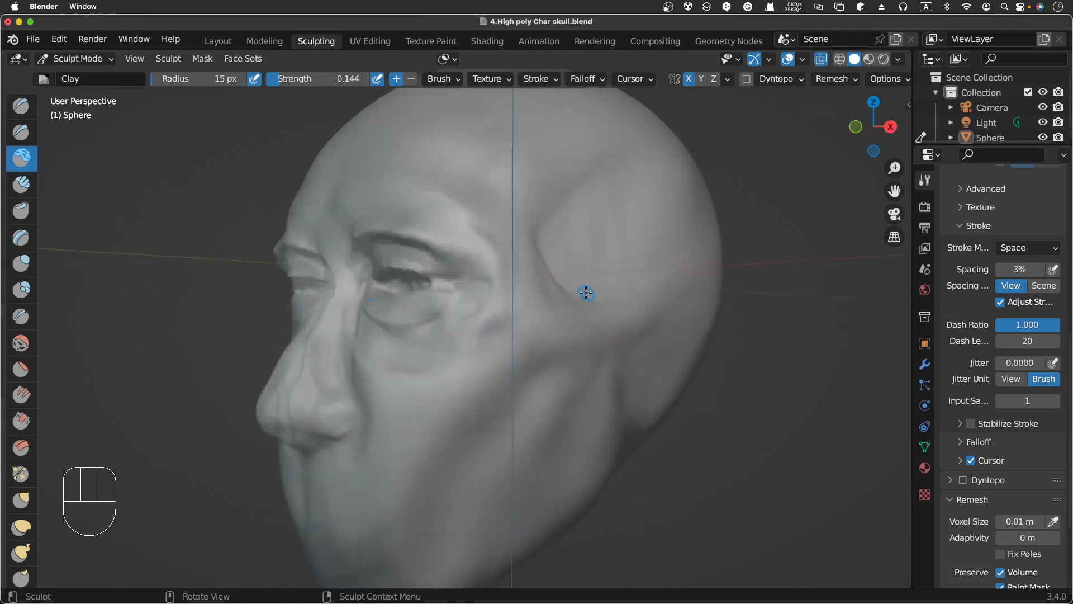
{"action": "scroll", "coordinate": [364, 331], "scroll_direction": "left", "scroll_amount": 10}
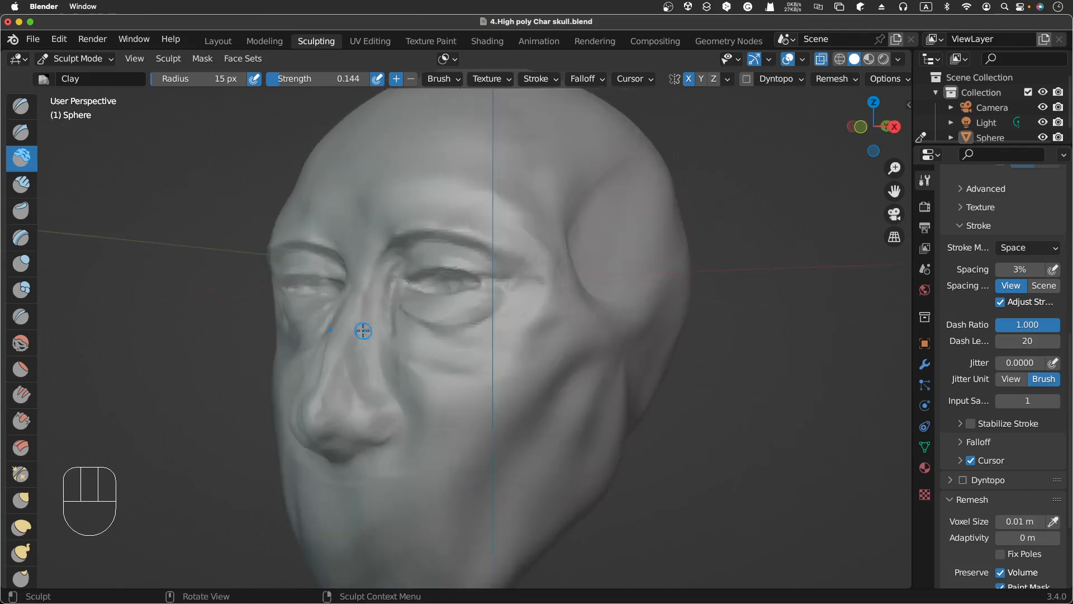
{"action": "left_click", "coordinate": [530, 336]}
{"action": "left_click", "coordinate": [492, 324]}
{"action": "left_click", "coordinate": [531, 337]}
{"action": "left_click", "coordinate": [533, 338]}
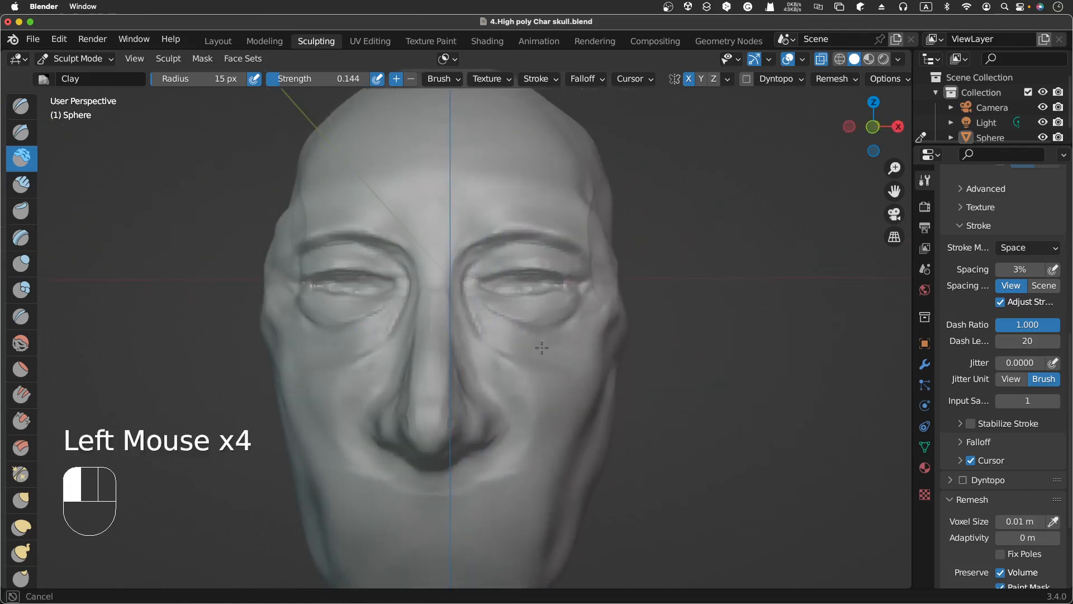
{"action": "left_click", "coordinate": [559, 335]}
{"action": "left_click", "coordinate": [564, 324]}
{"action": "left_click", "coordinate": [573, 319]}
{"action": "left_click", "coordinate": [582, 316]}
{"action": "left_click", "coordinate": [609, 303]}
Step: Switch to the Smooth brush, set its radius to 44 px, and smooth the area under the eye and cheek
{"action": "scroll", "coordinate": [618, 333], "scroll_direction": "up", "scroll_amount": 5}
{"action": "scroll", "coordinate": [620, 334], "scroll_direction": "right", "scroll_amount": 2}
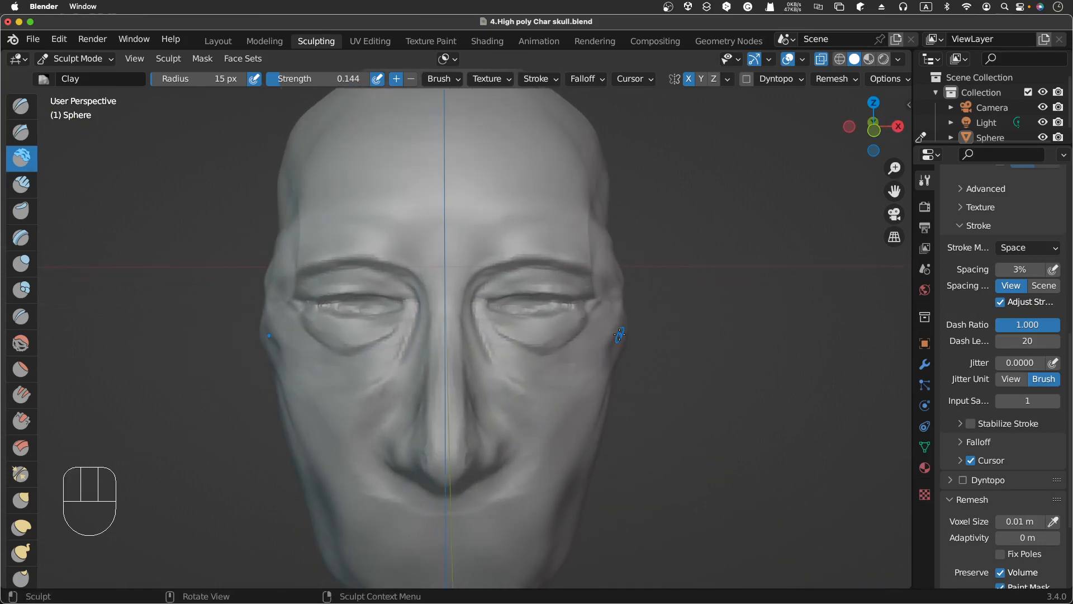
{"action": "left_click", "coordinate": [20, 342]}
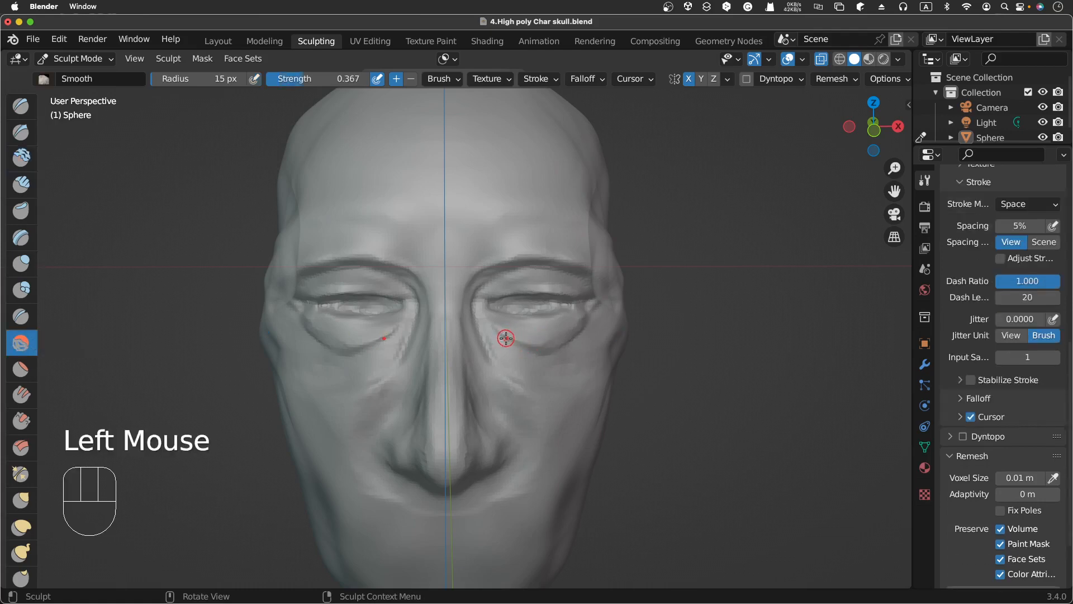
{"action": "key", "text": "f"}
{"action": "left_click", "coordinate": [522, 320]}
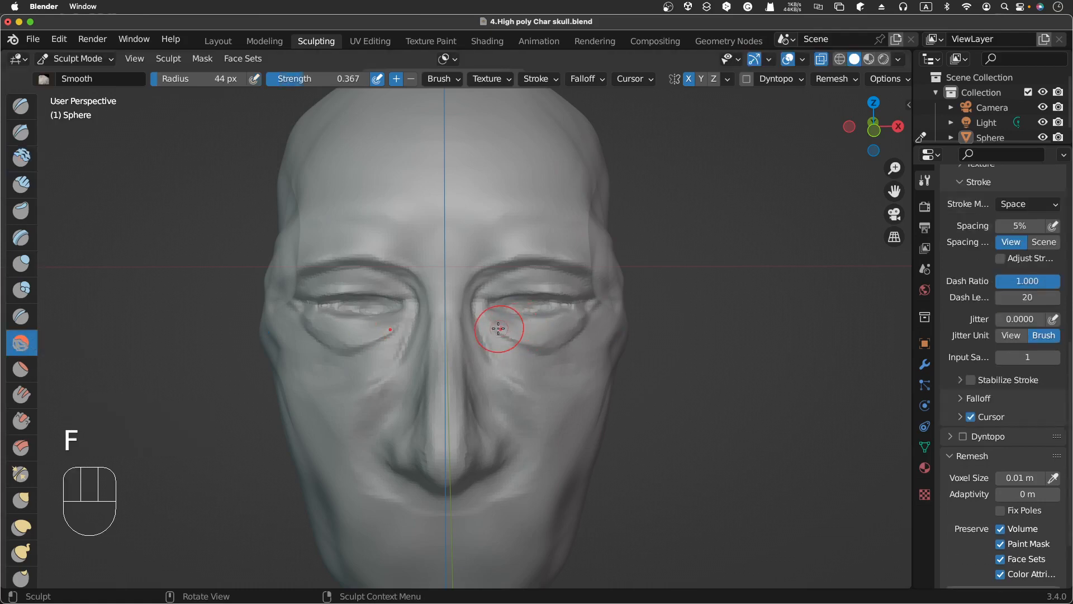
{"action": "left_click", "coordinate": [506, 335]}
{"action": "left_click_drag", "start_coordinate": [510, 340], "coordinate": [566, 370]}
{"action": "left_click", "coordinate": [514, 341]}
{"action": "left_click", "coordinate": [576, 350]}
{"action": "left_click", "coordinate": [540, 353]}
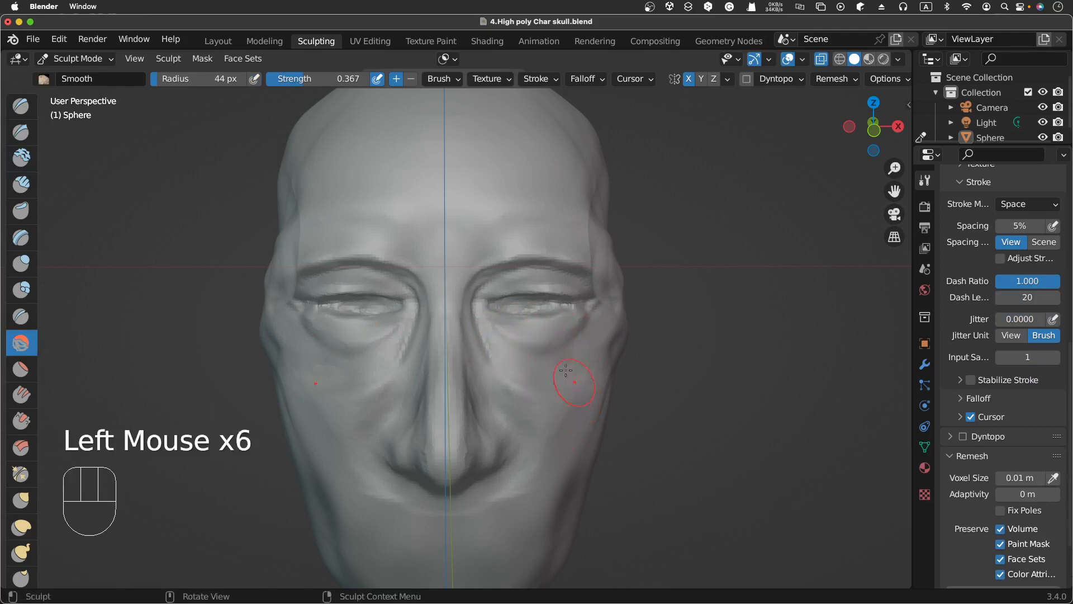